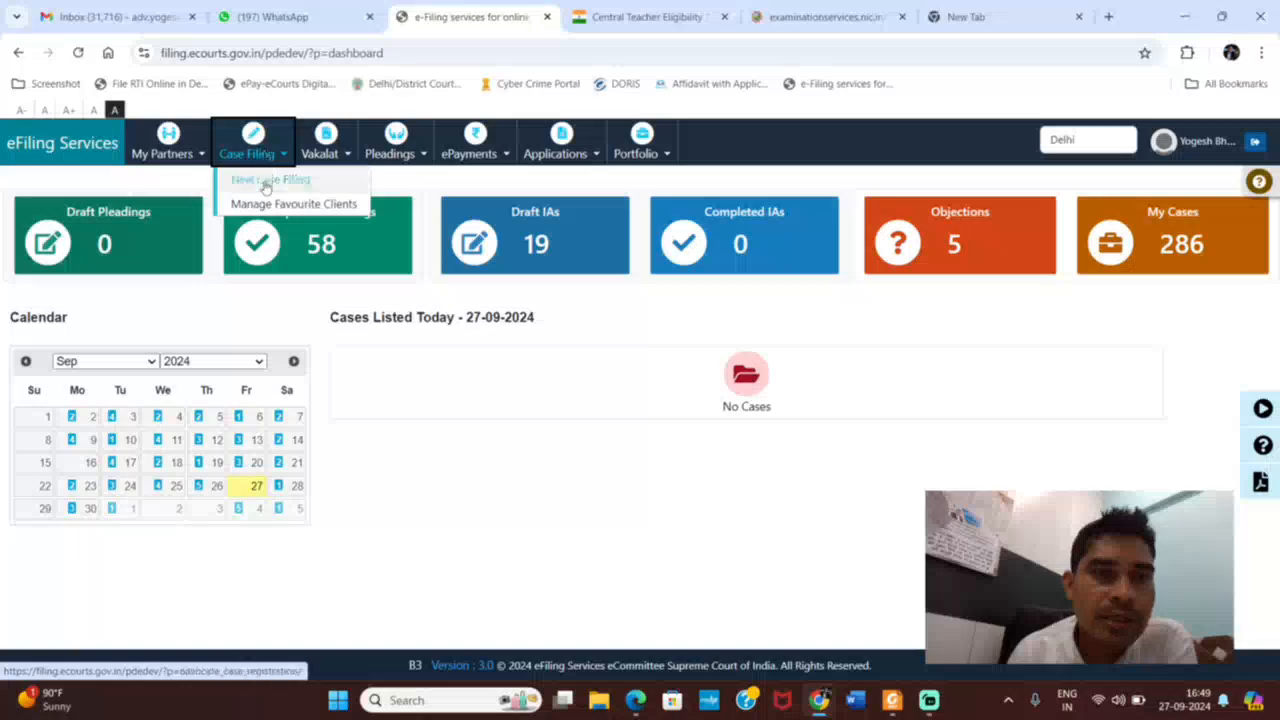
# Step: Open New Case Filing from the Case Filing menu
pyautogui.click(275, 182)
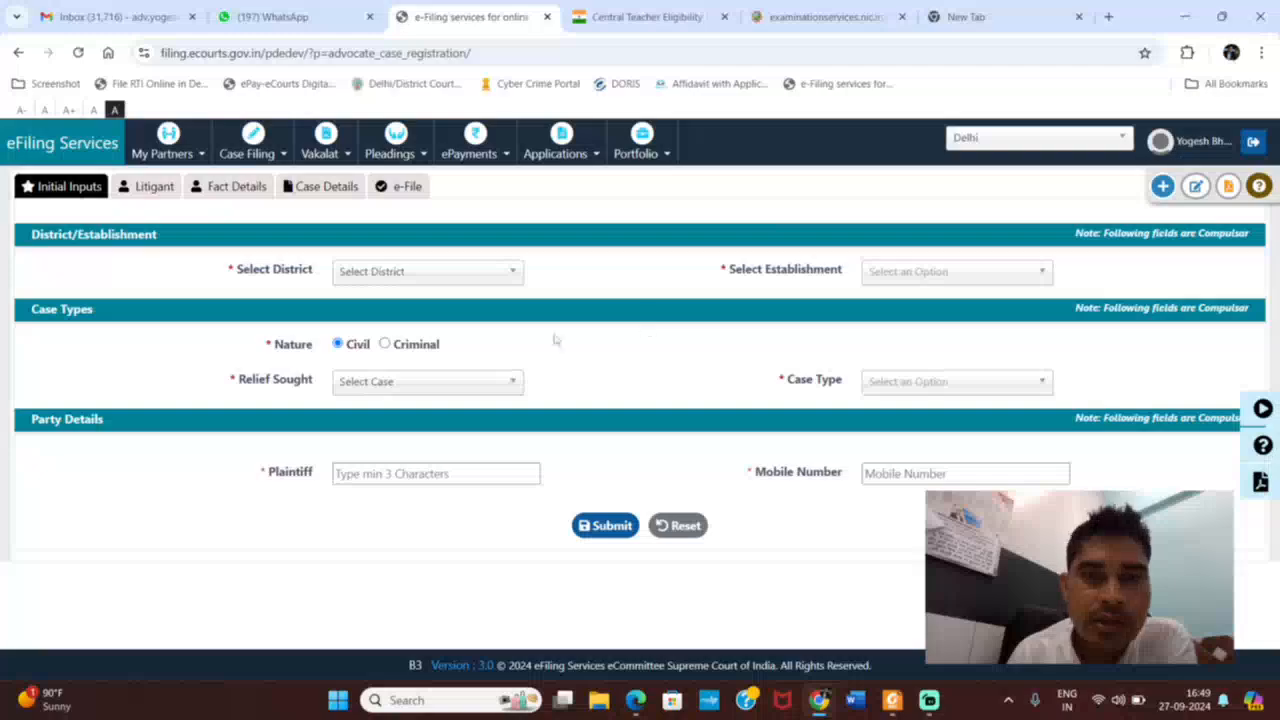
# Step: Set district North East and court District and Sessions Judge North-East
pyautogui.click(450, 283)
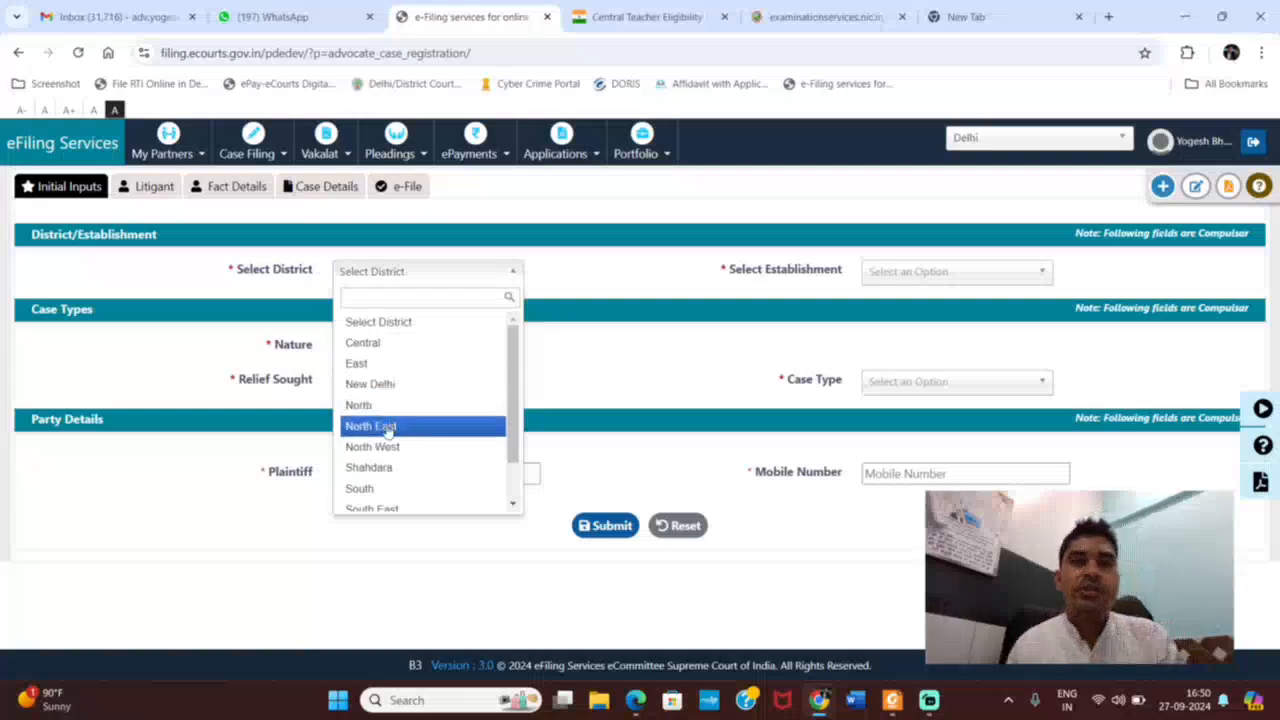
pyautogui.click(388, 427)
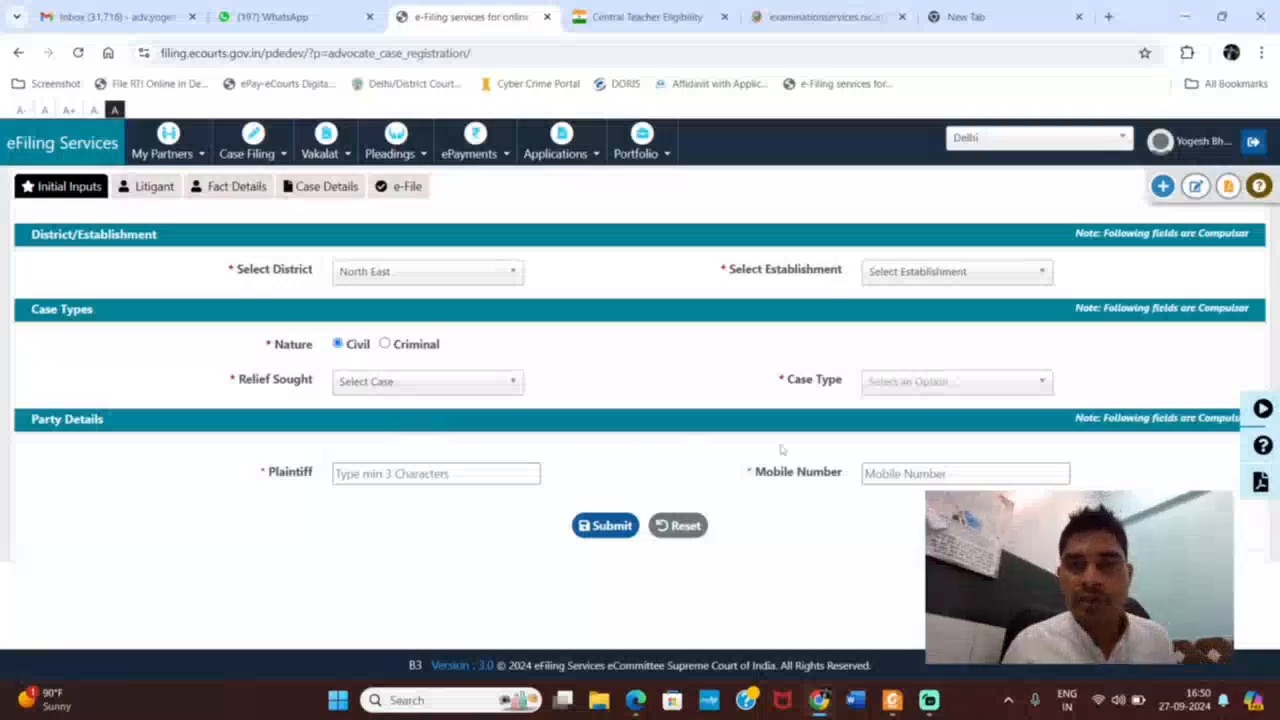
pyautogui.click(940, 274)
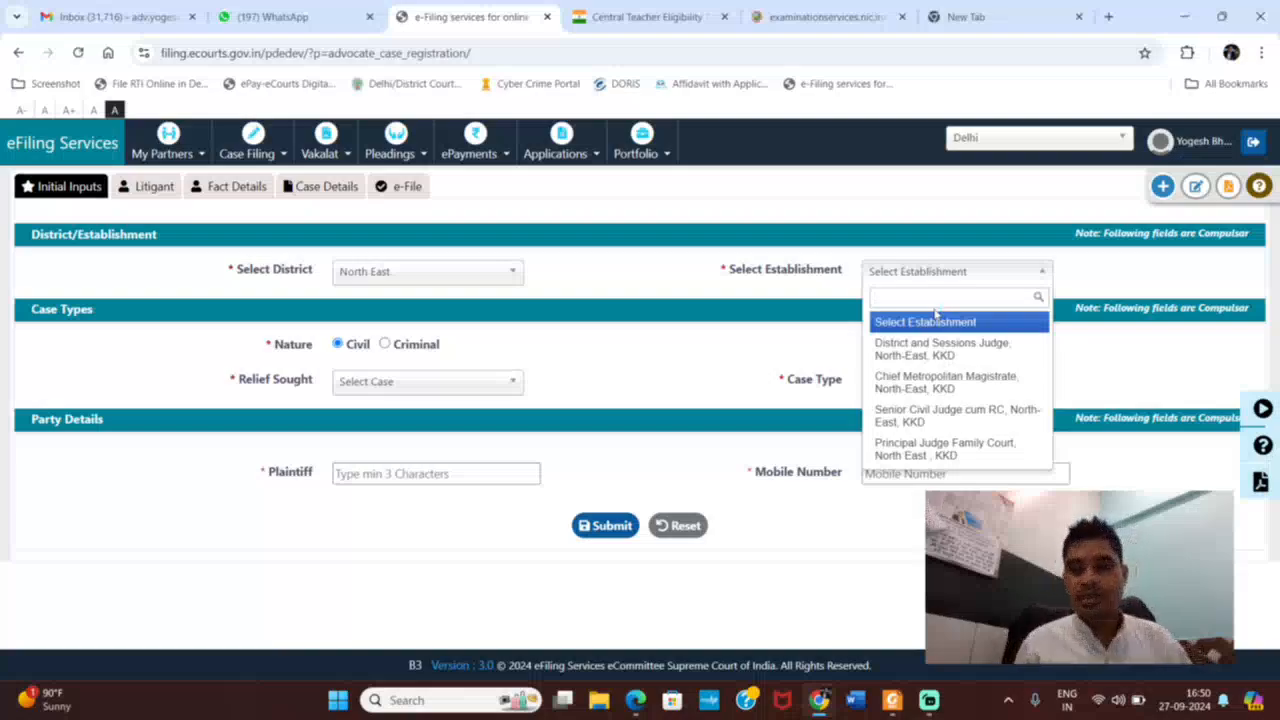
pyautogui.click(967, 350)
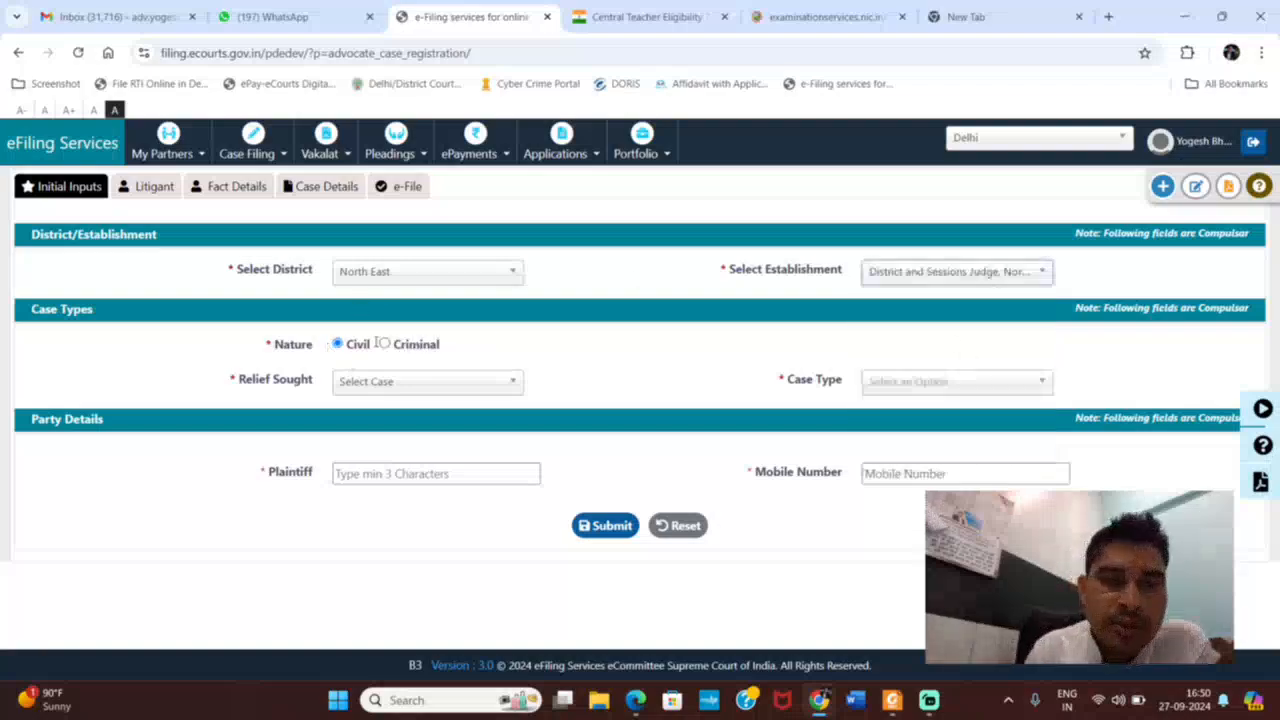
# Step: Choose relief Recovery of Money and case type Civil Suit (recovery)
pyautogui.click(395, 384)
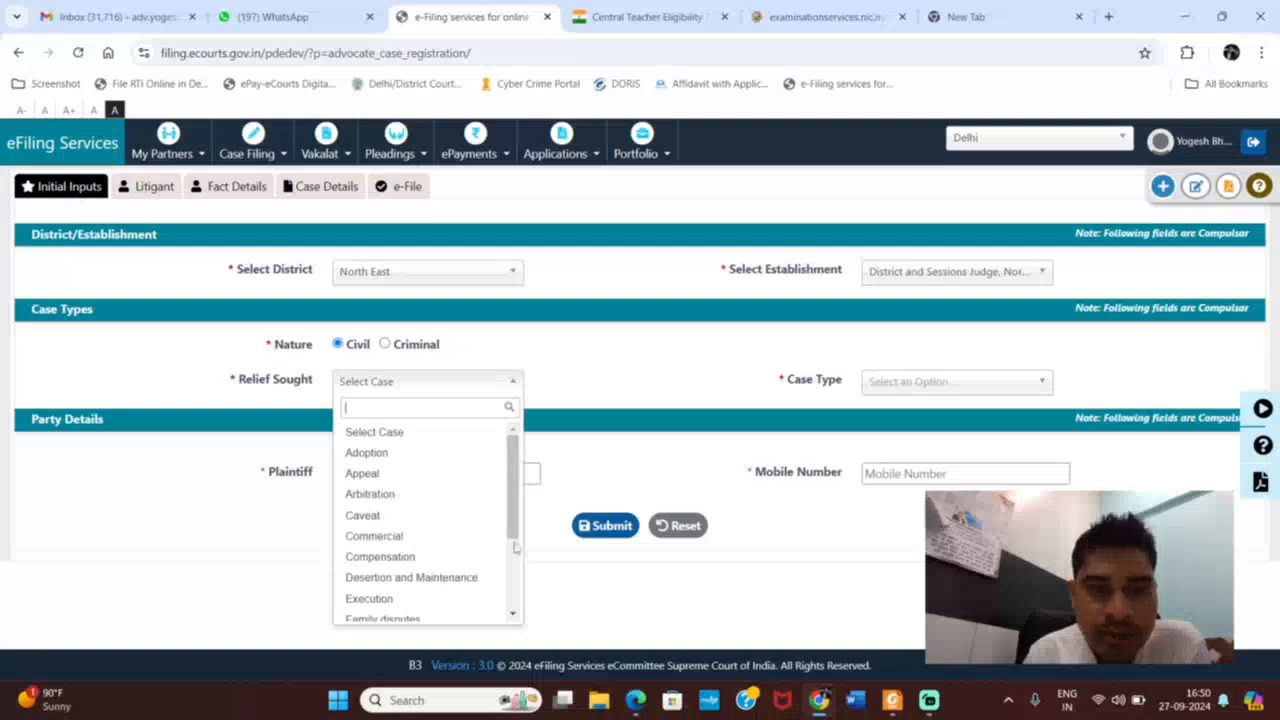
pyautogui.scroll(-2, 515, 545)
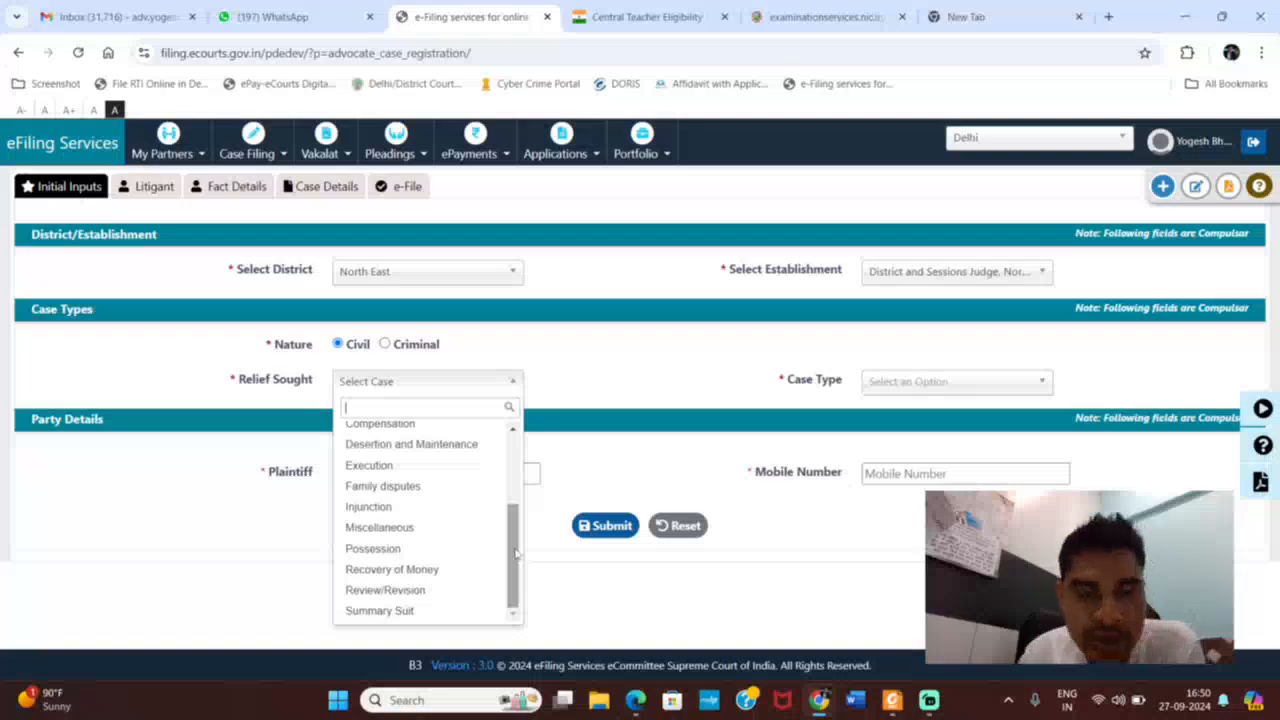
pyautogui.click(437, 571)
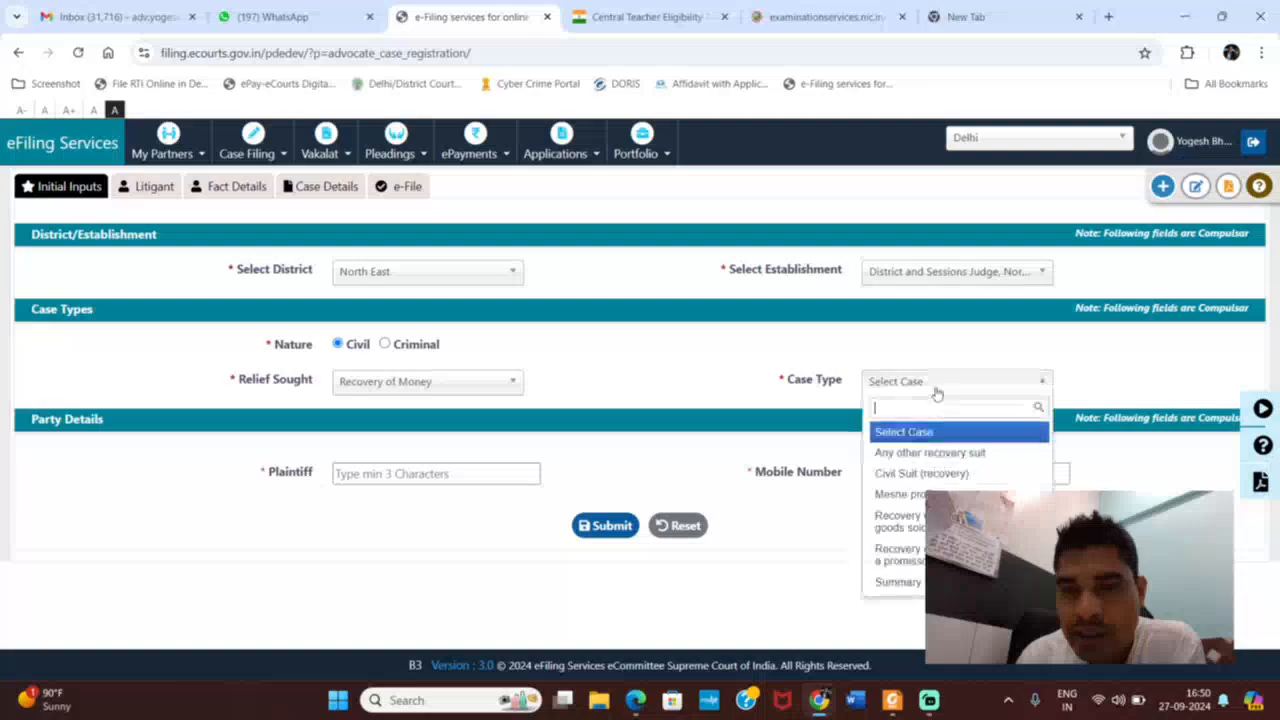
pyautogui.click(935, 389)
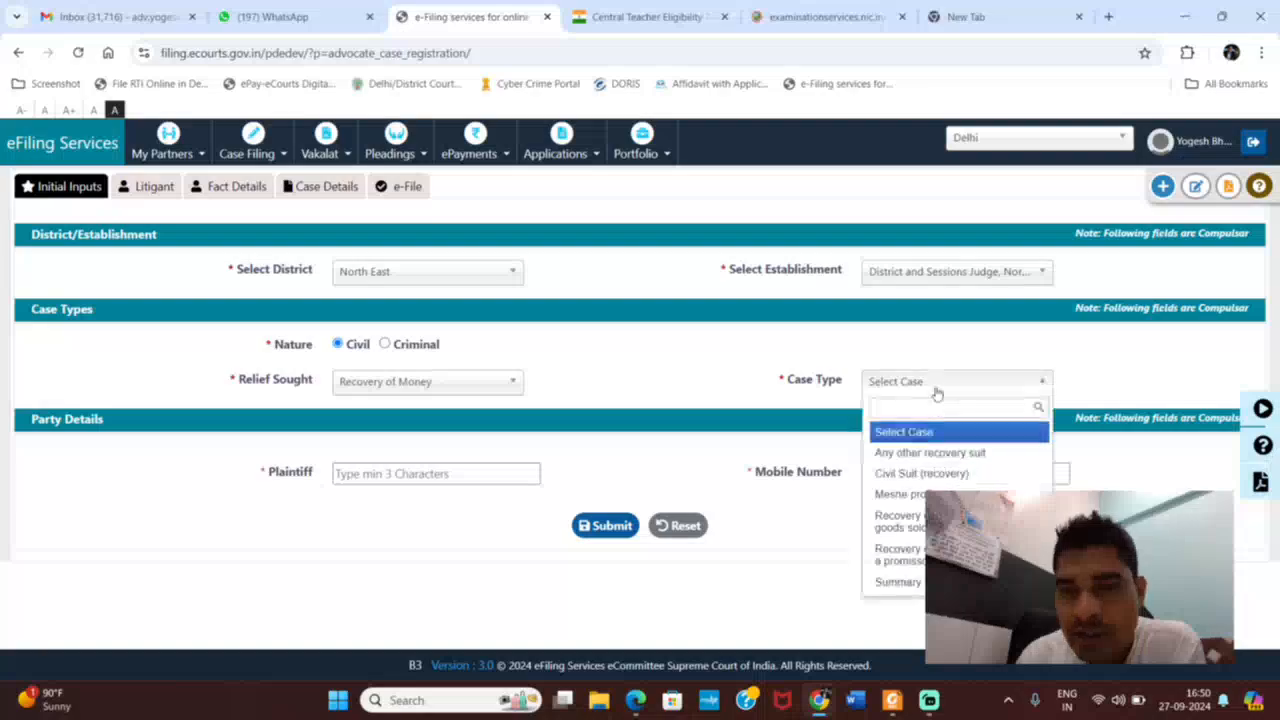
pyautogui.click(925, 474)
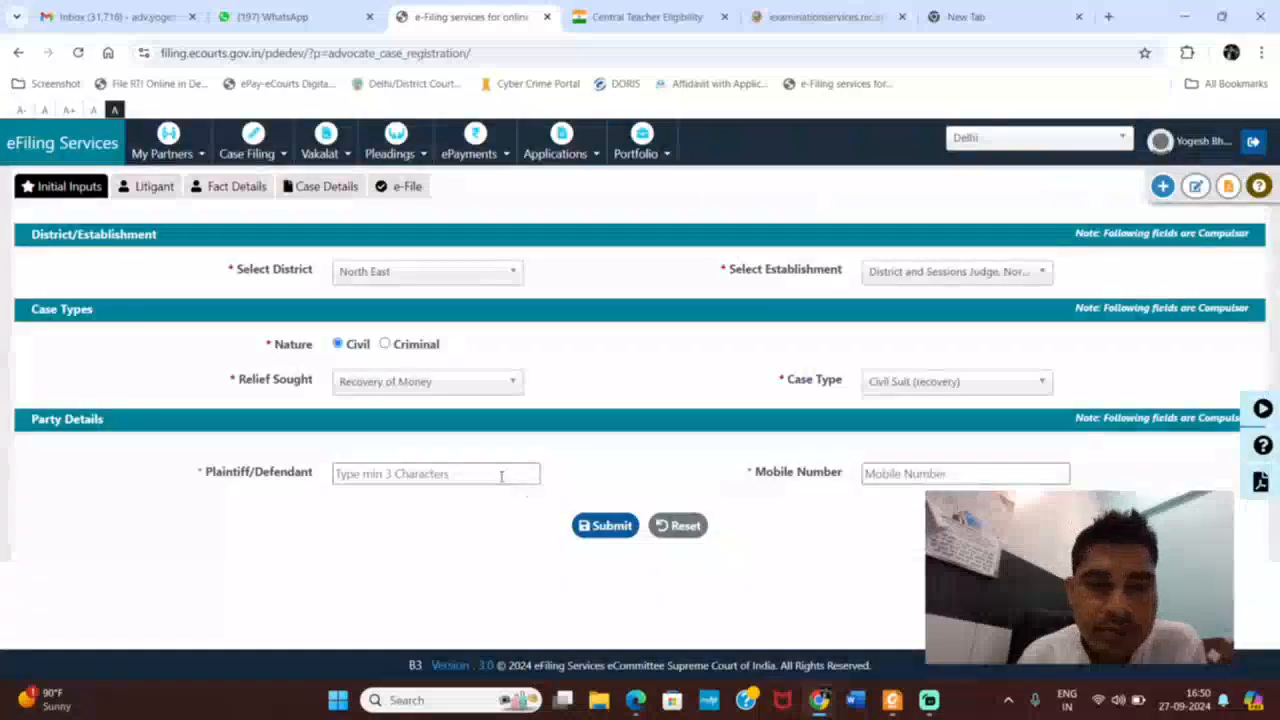
pyautogui.click(501, 475)
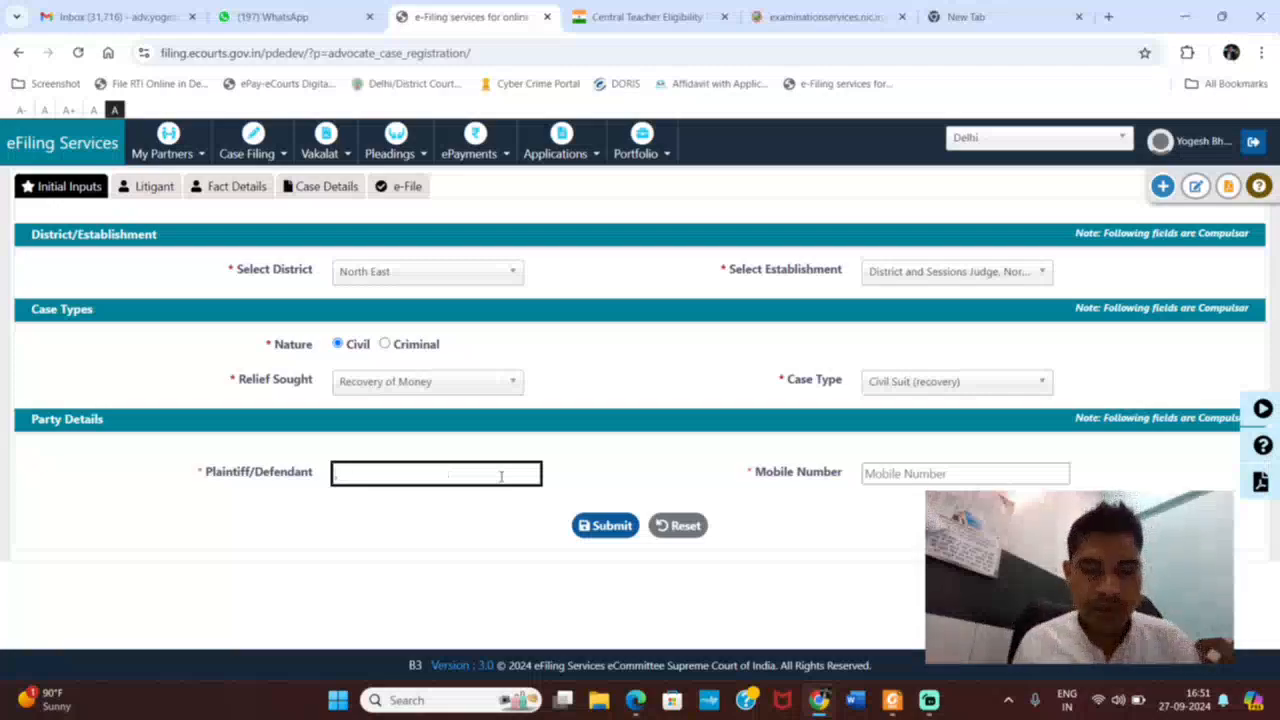
pyautogui.write('i')
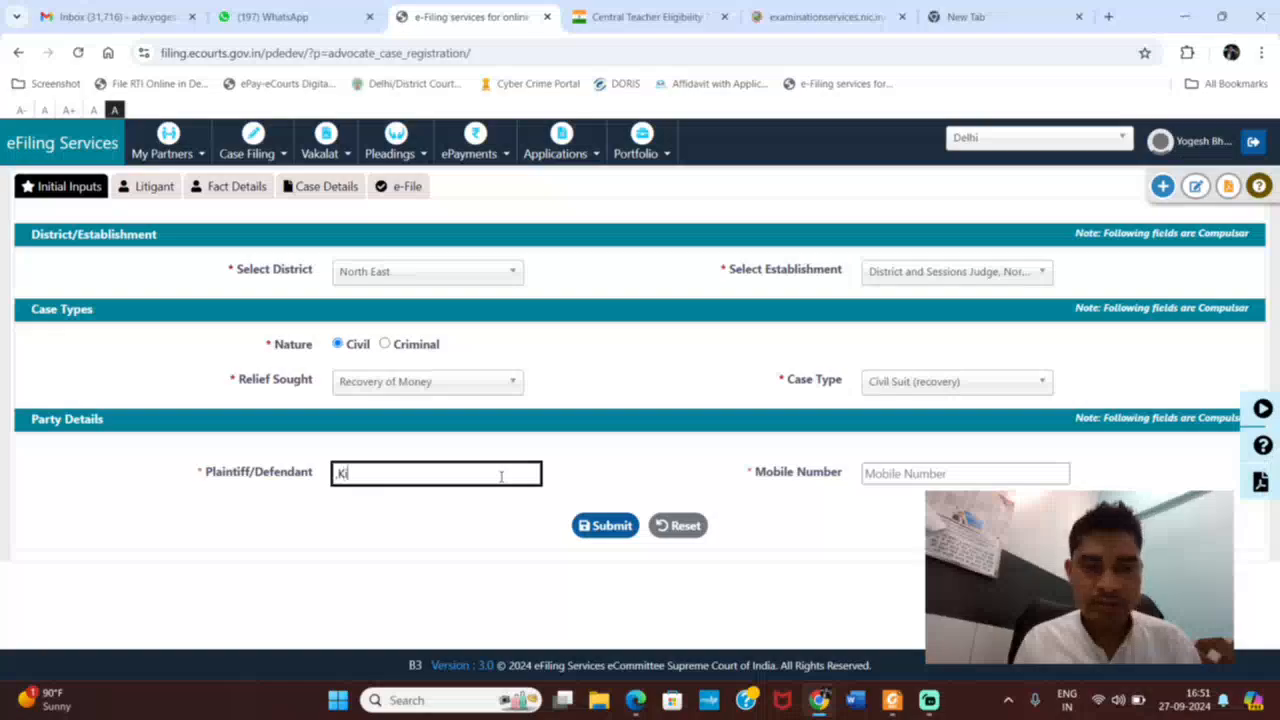
pyautogui.write('shori')
pyautogui.press('BackSpace')
pyautogui.press('BackSpace')
pyautogui.press('BackSpace')
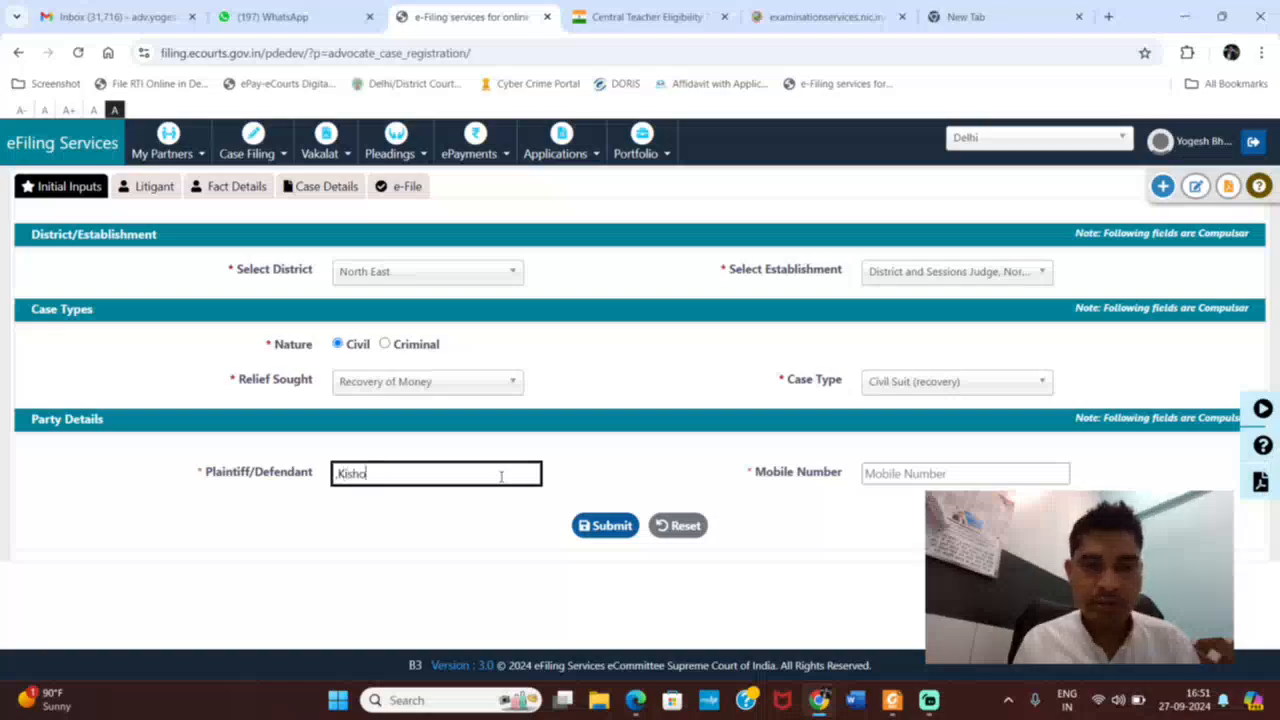
pyautogui.press('BackSpace')
pyautogui.press('BackSpace')
pyautogui.press('BackSpace')
pyautogui.press('BackSpace')
pyautogui.press('BackSpace')
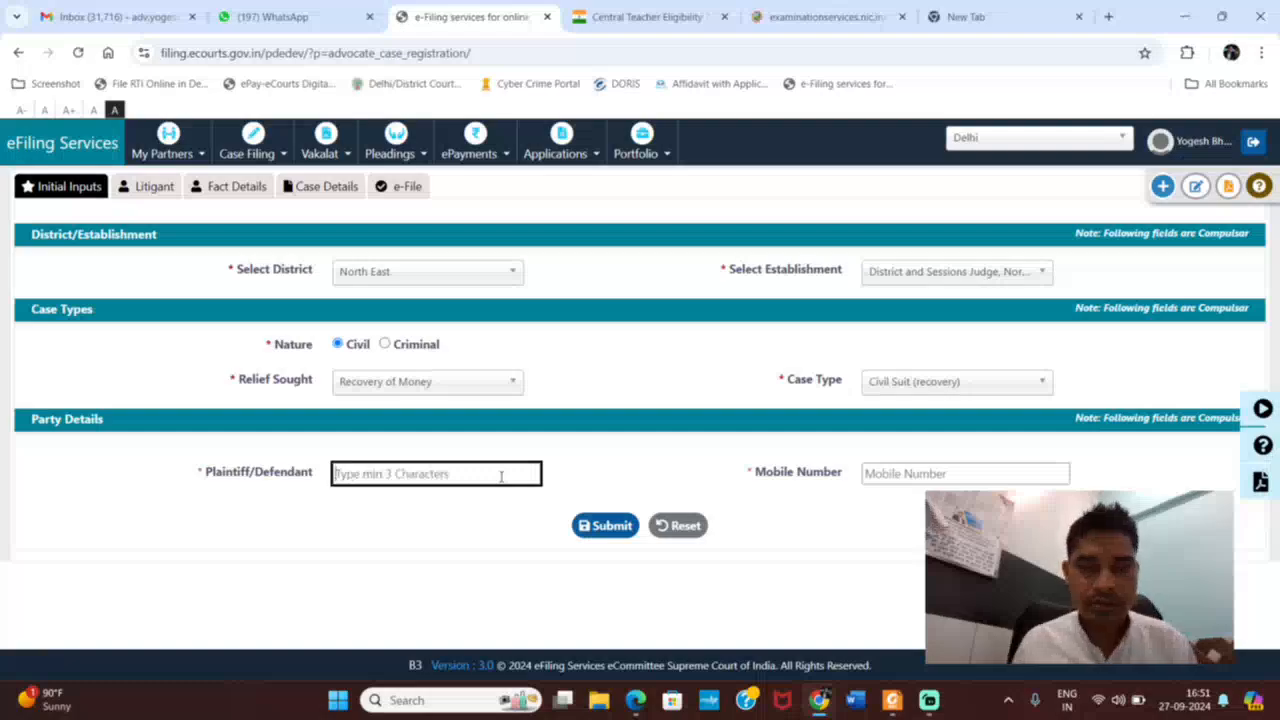
# Step: Browse drive D through the advocate's and client's folders to 138 NI ACT > CIVIL and open the final case document
pyautogui.click(600, 703)
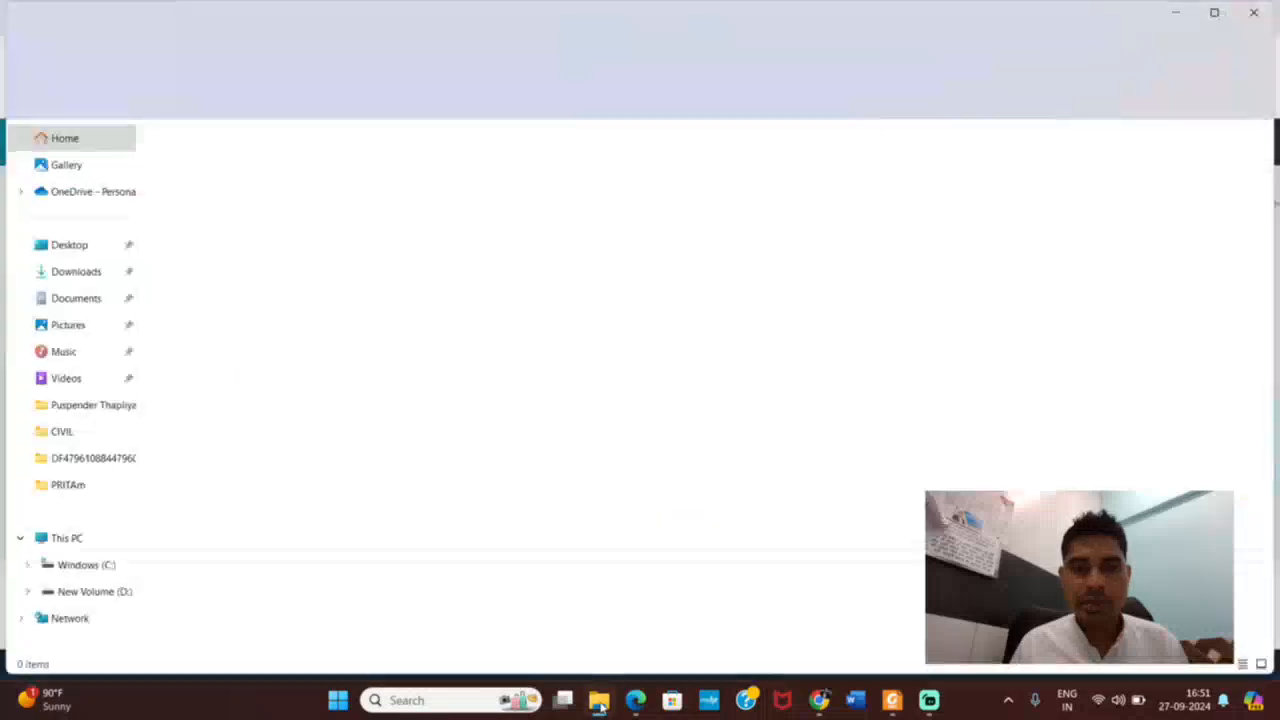
pyautogui.click(66, 593)
pyautogui.click(225, 283)
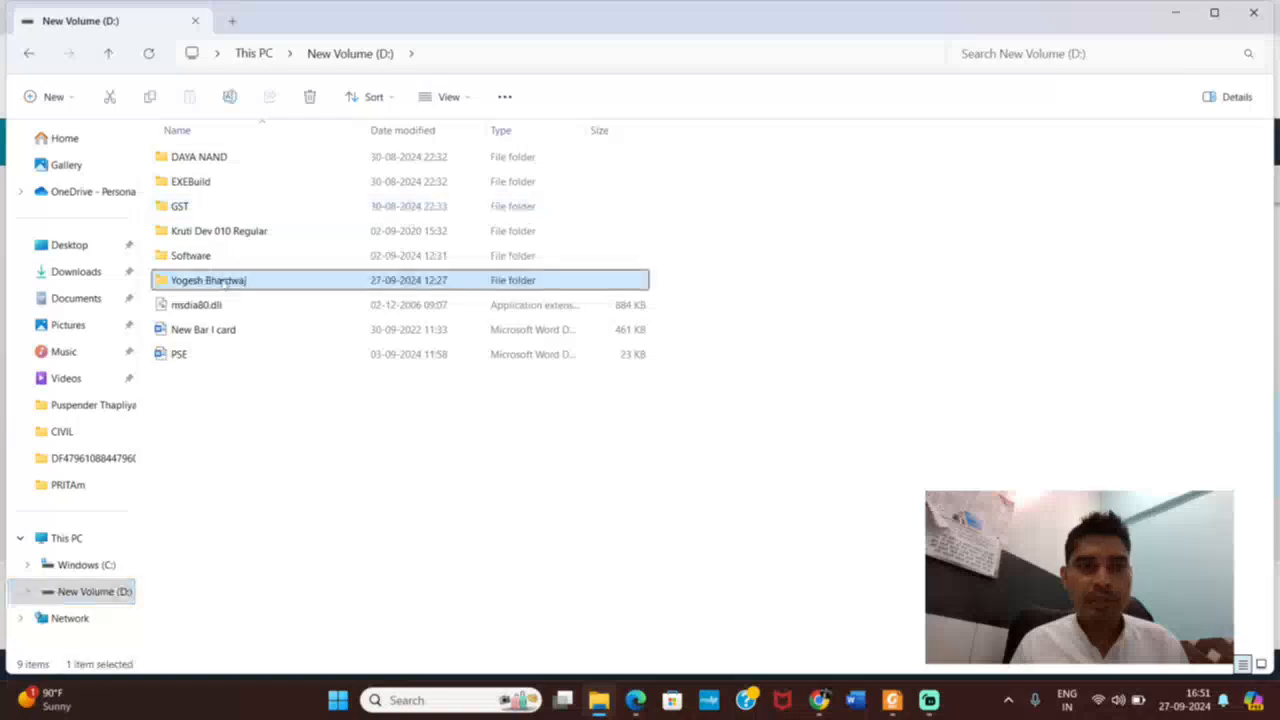
pyautogui.doubleClick(225, 283)
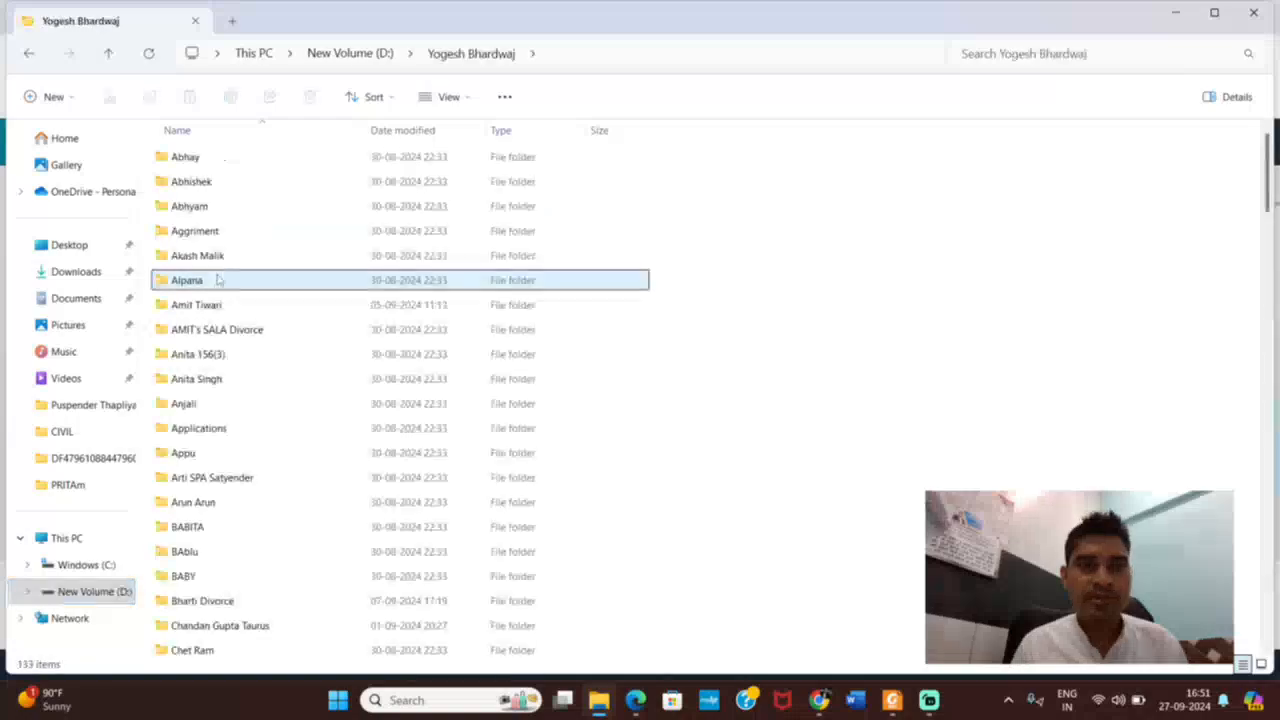
pyautogui.write('ki')
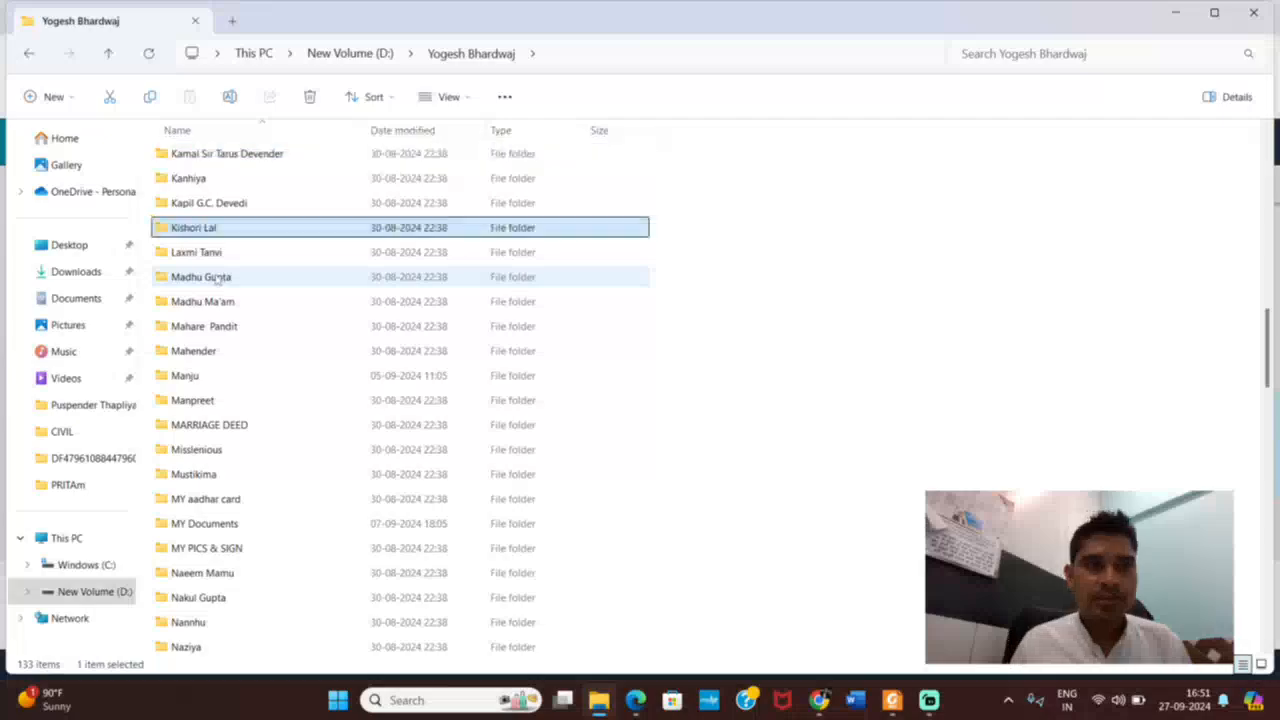
pyautogui.doubleClick(189, 230)
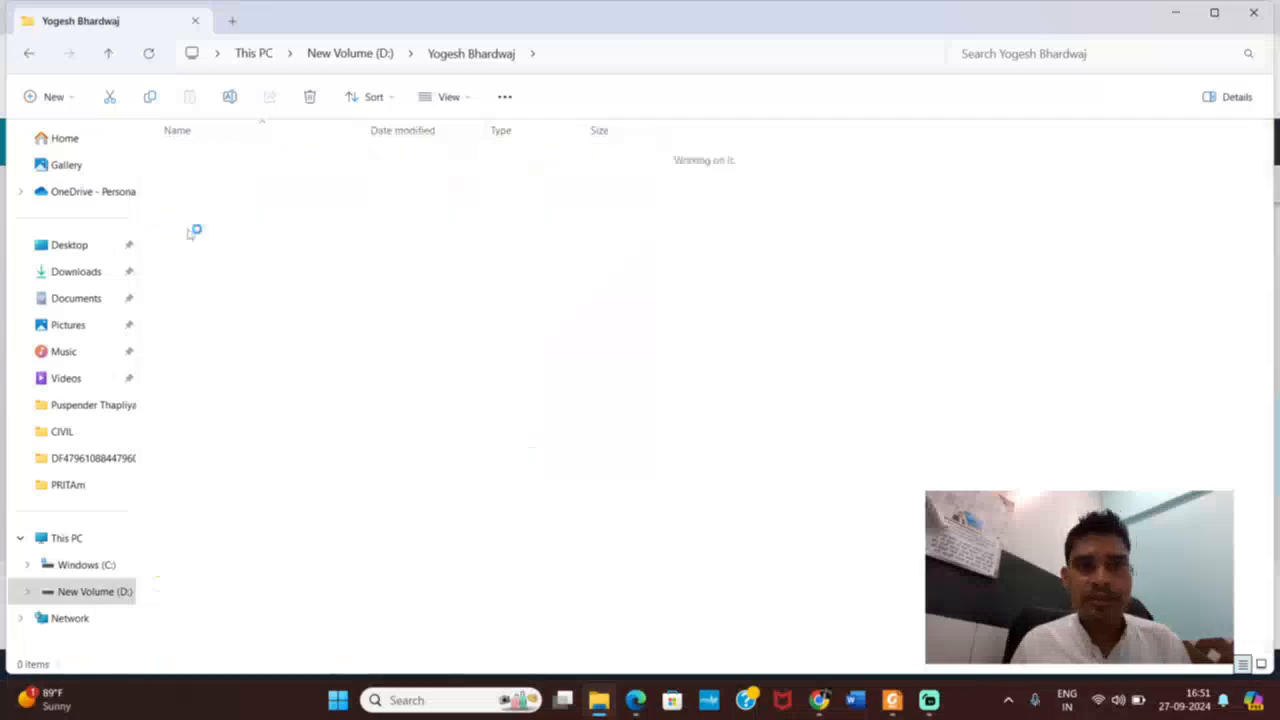
pyautogui.doubleClick(210, 157)
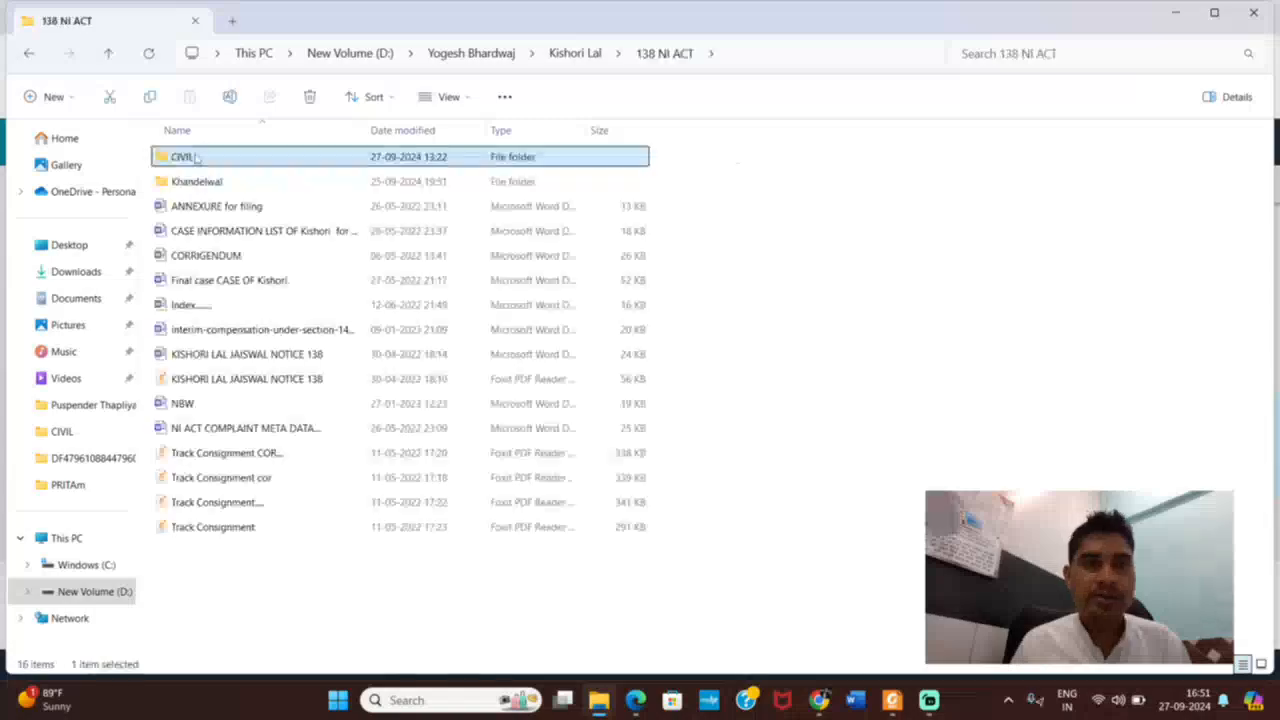
pyautogui.doubleClick(196, 159)
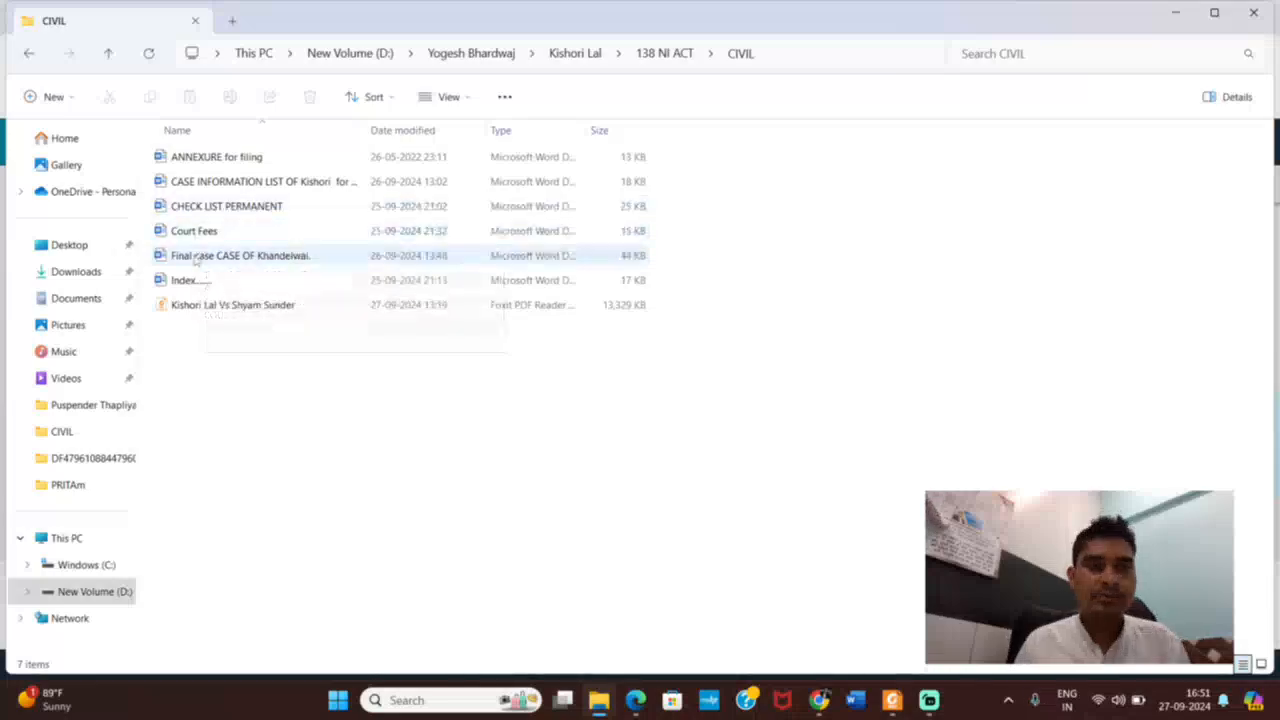
pyautogui.click(197, 258)
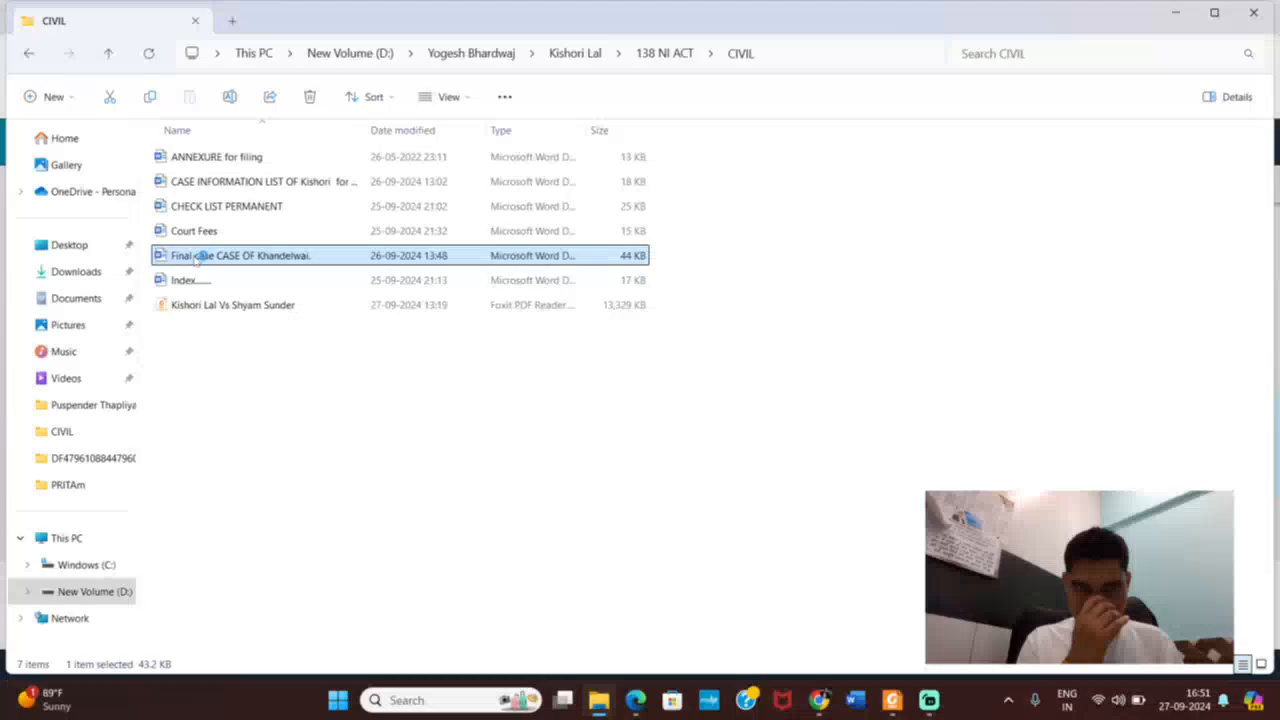
pyautogui.doubleClick(197, 258)
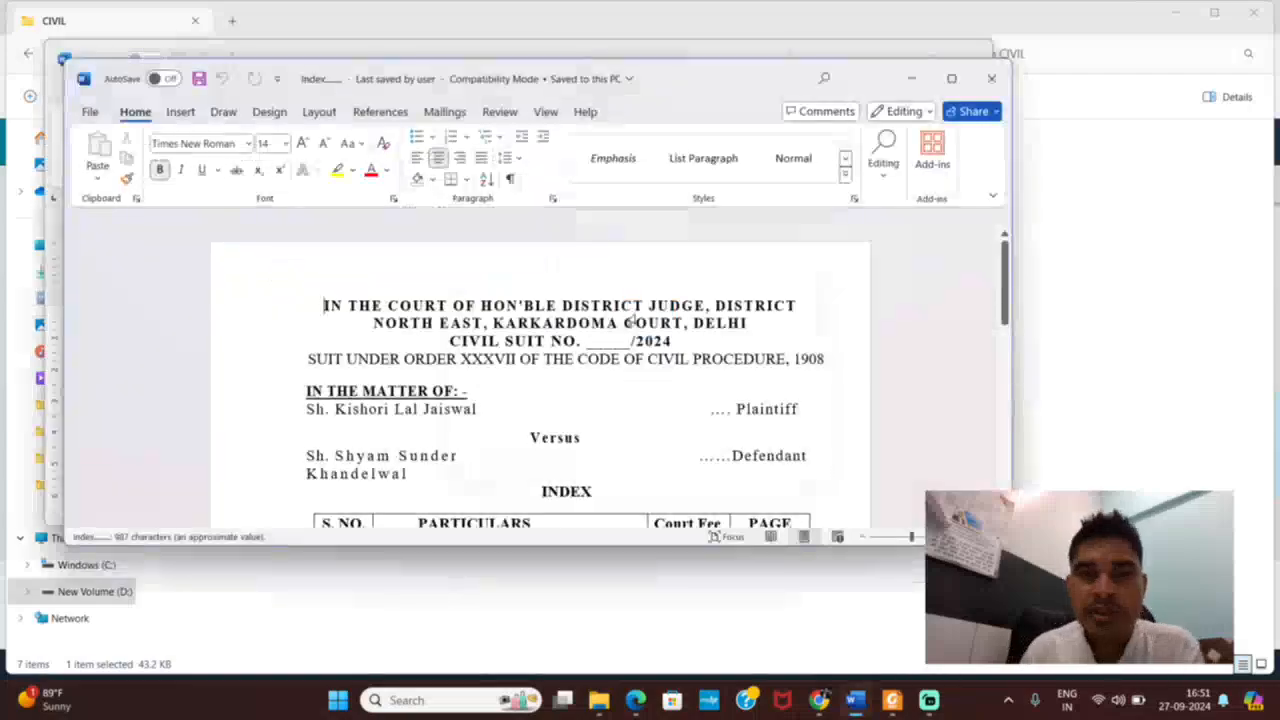
# Step: Maximize Word, select the plaintiff's full name under Memo of Parties, and return to Chrome
pyautogui.click(932, 64)
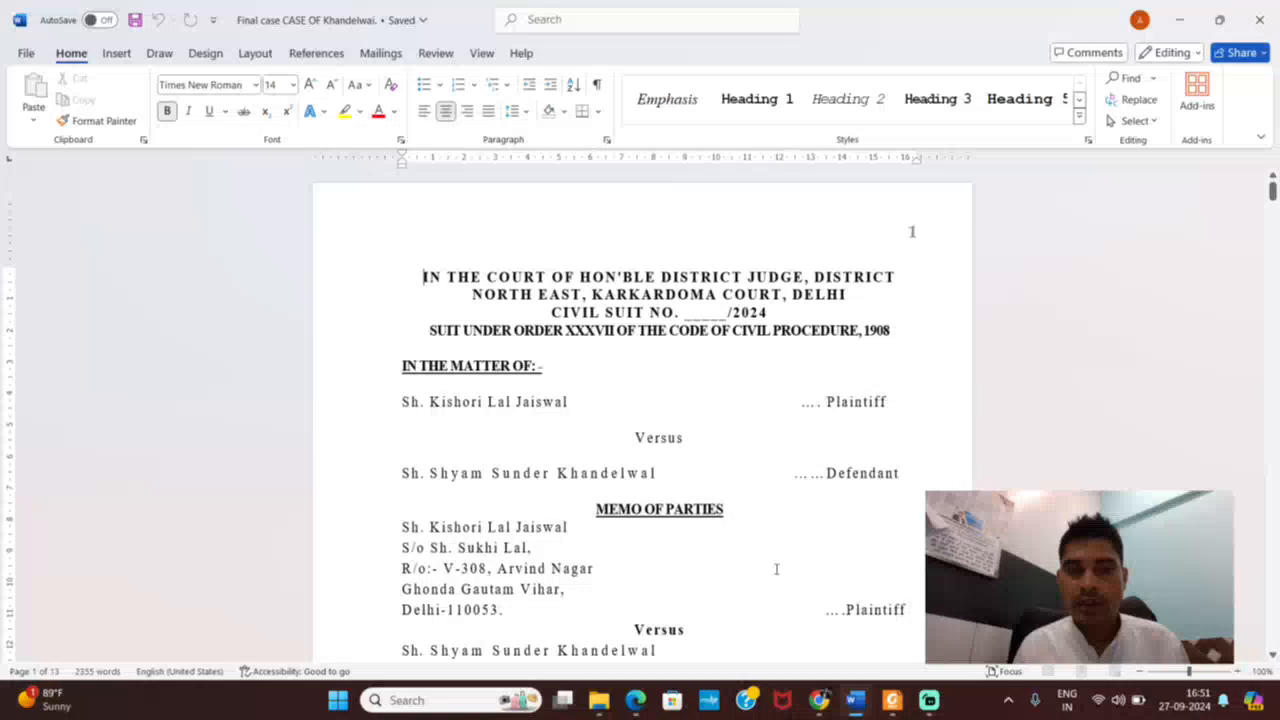
pyautogui.click(430, 527)
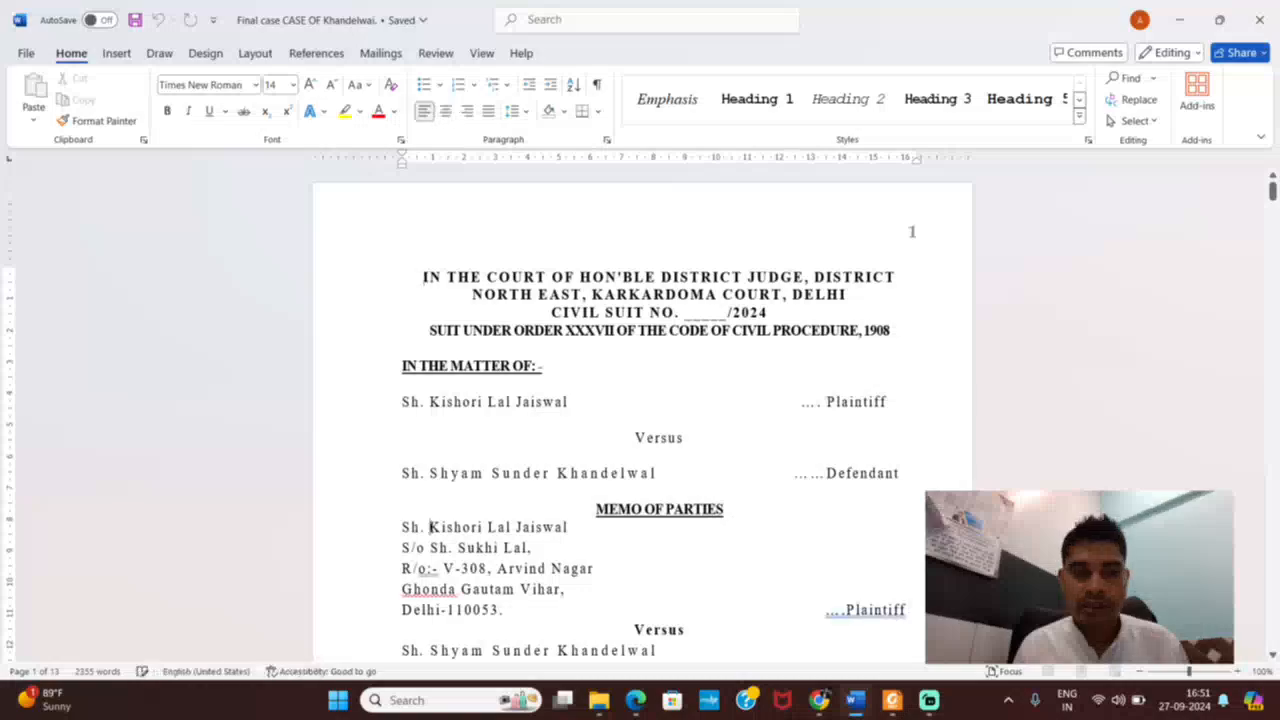
pyautogui.moveTo(430, 527); pyautogui.dragTo(580, 527)
pyautogui.hotkey('ctrl', 'c')
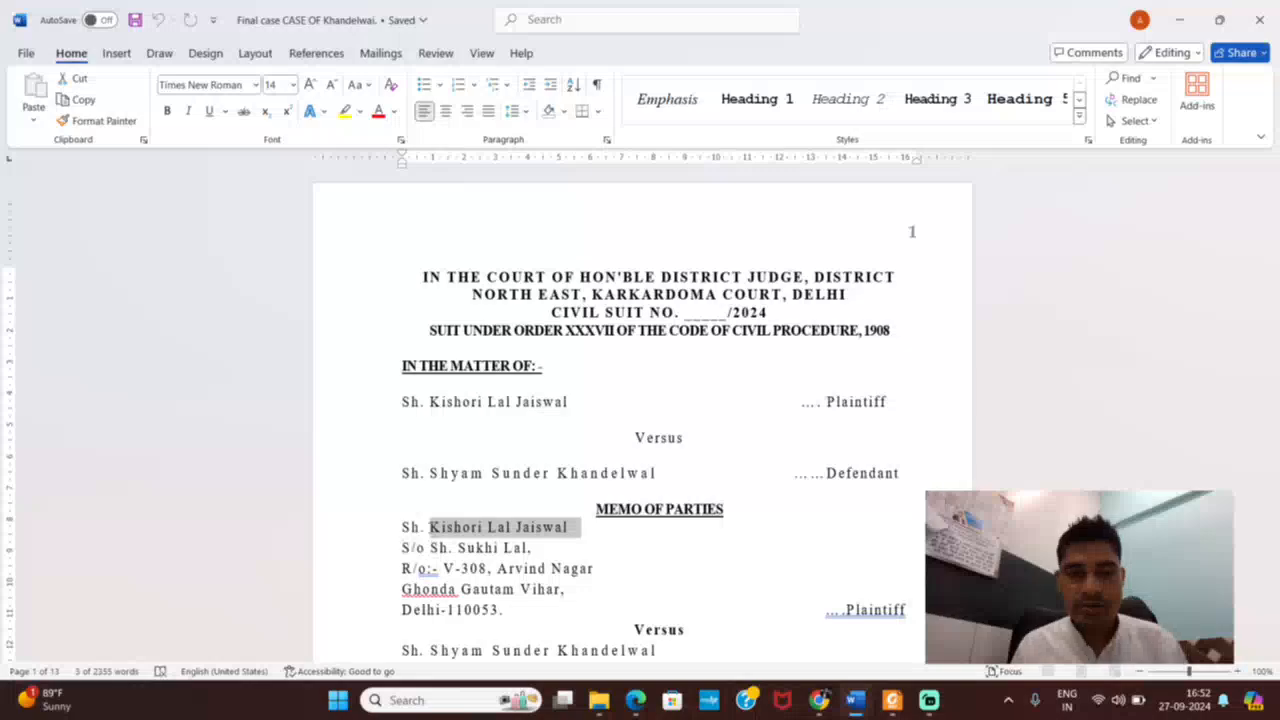
pyautogui.hotkey('alt', 'Tab')
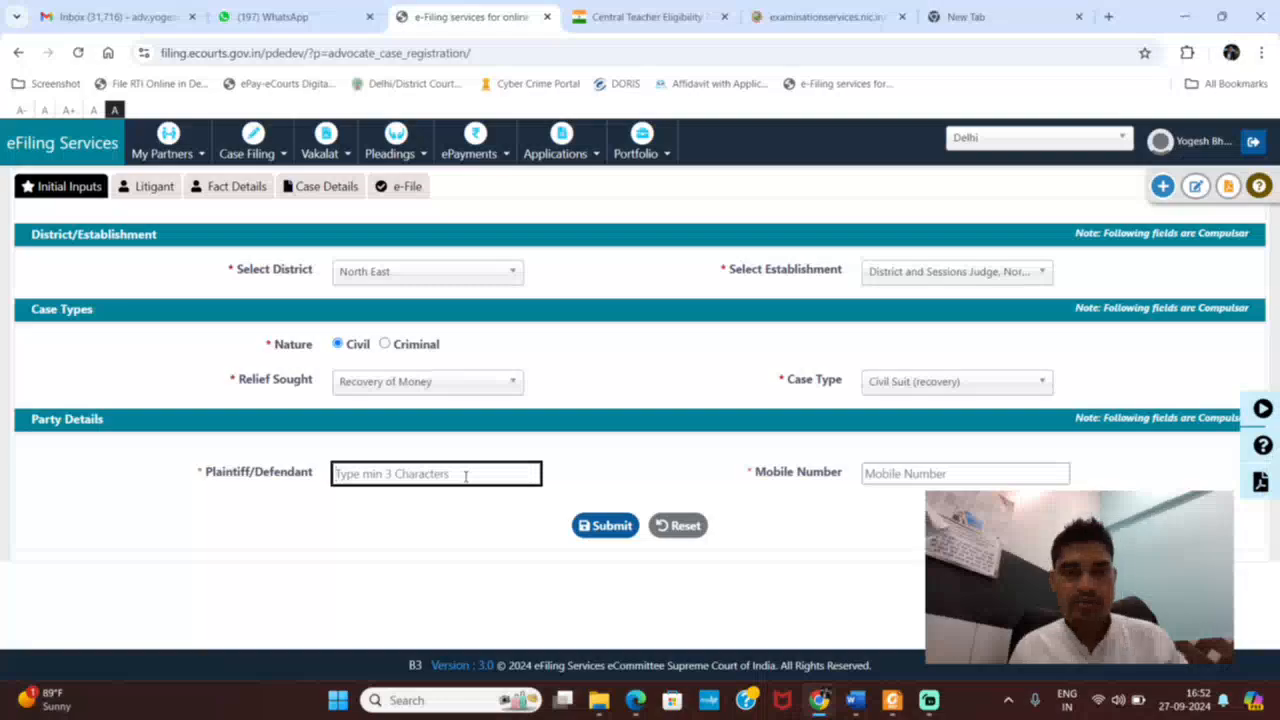
# Step: Paste the plaintiff's name, enter his mobile number, and submit to create the case
pyautogui.hotkey('ctrl', 'v')
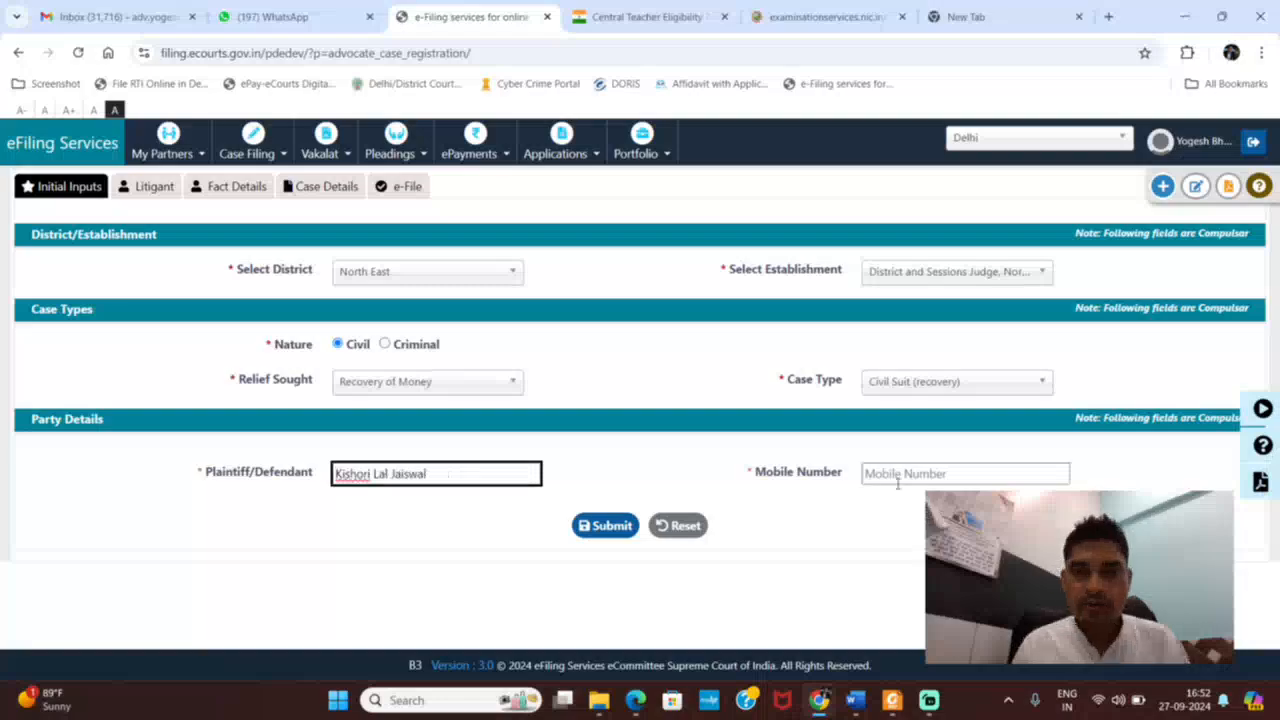
pyautogui.click(892, 479)
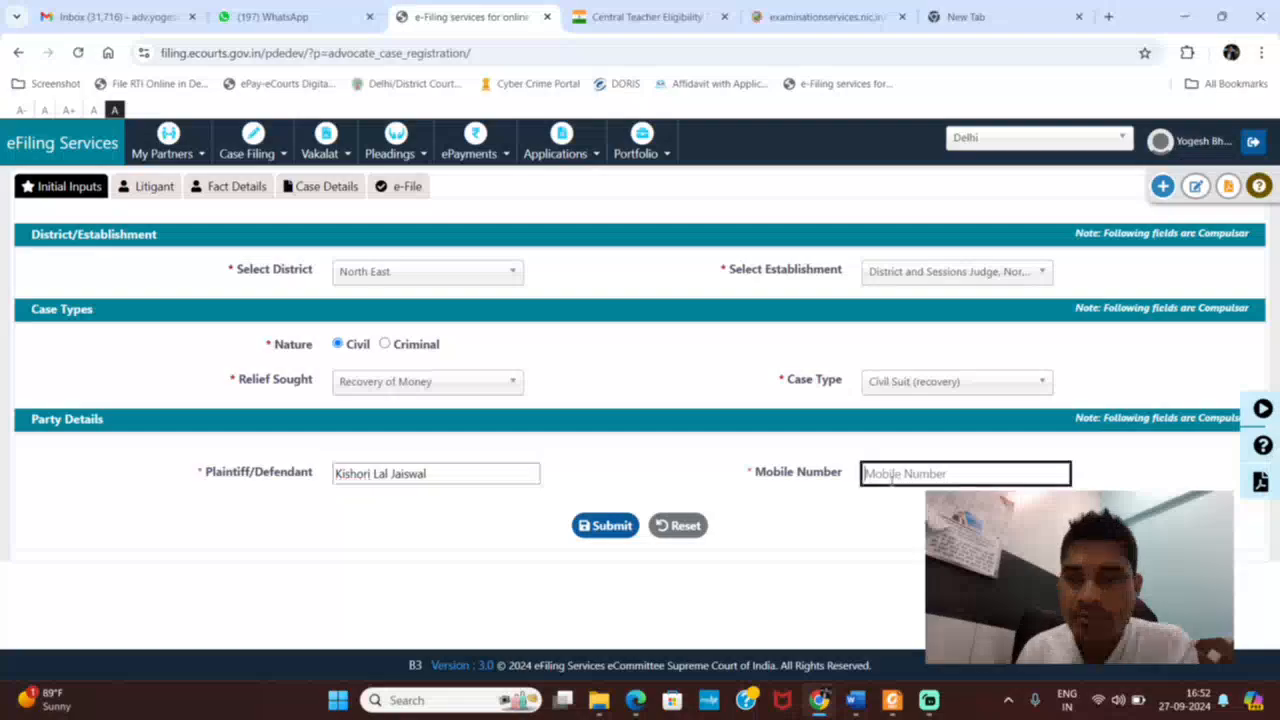
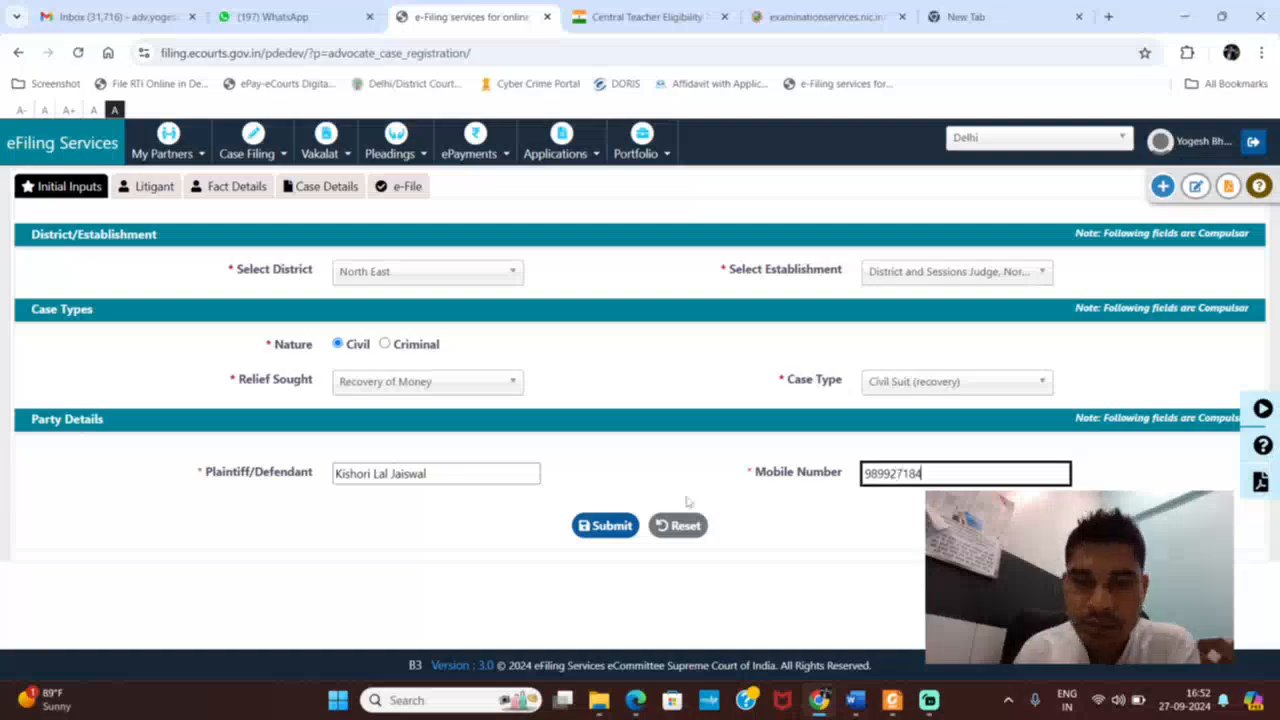
pyautogui.click(601, 537)
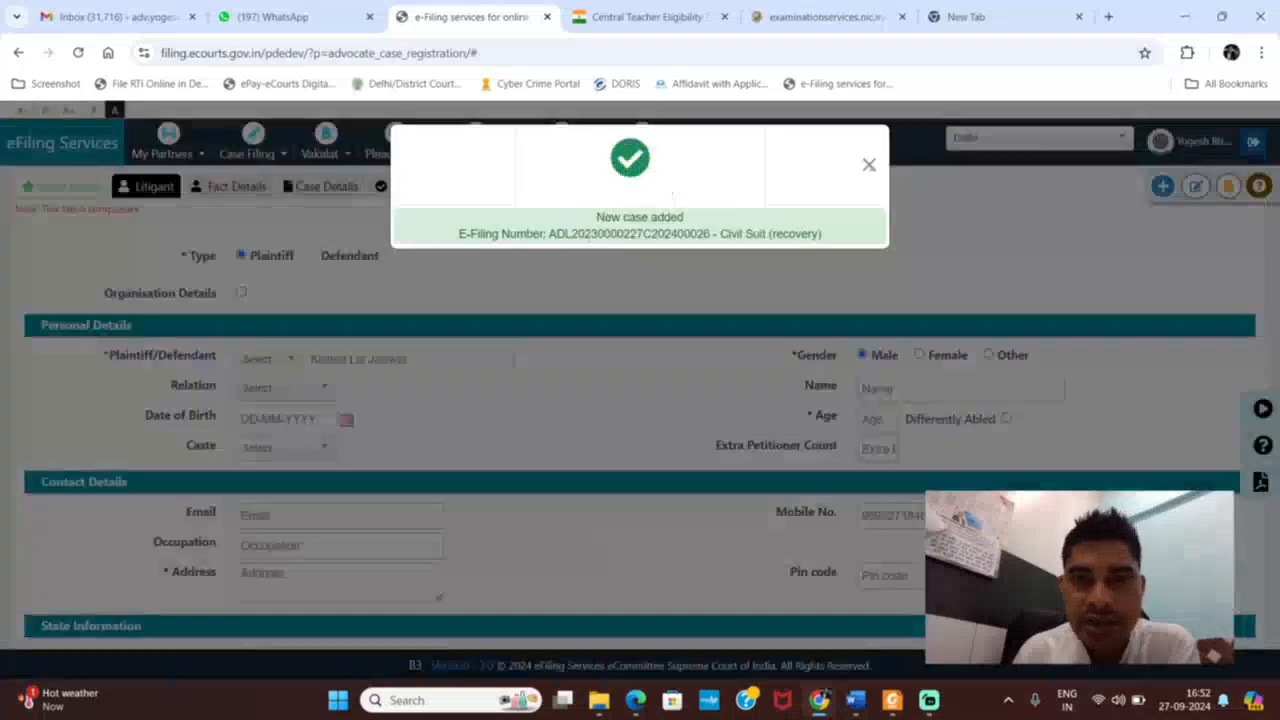
# Step: Give the plaintiff title Mr., enter his father's name, and set age 62
pyautogui.click(869, 165)
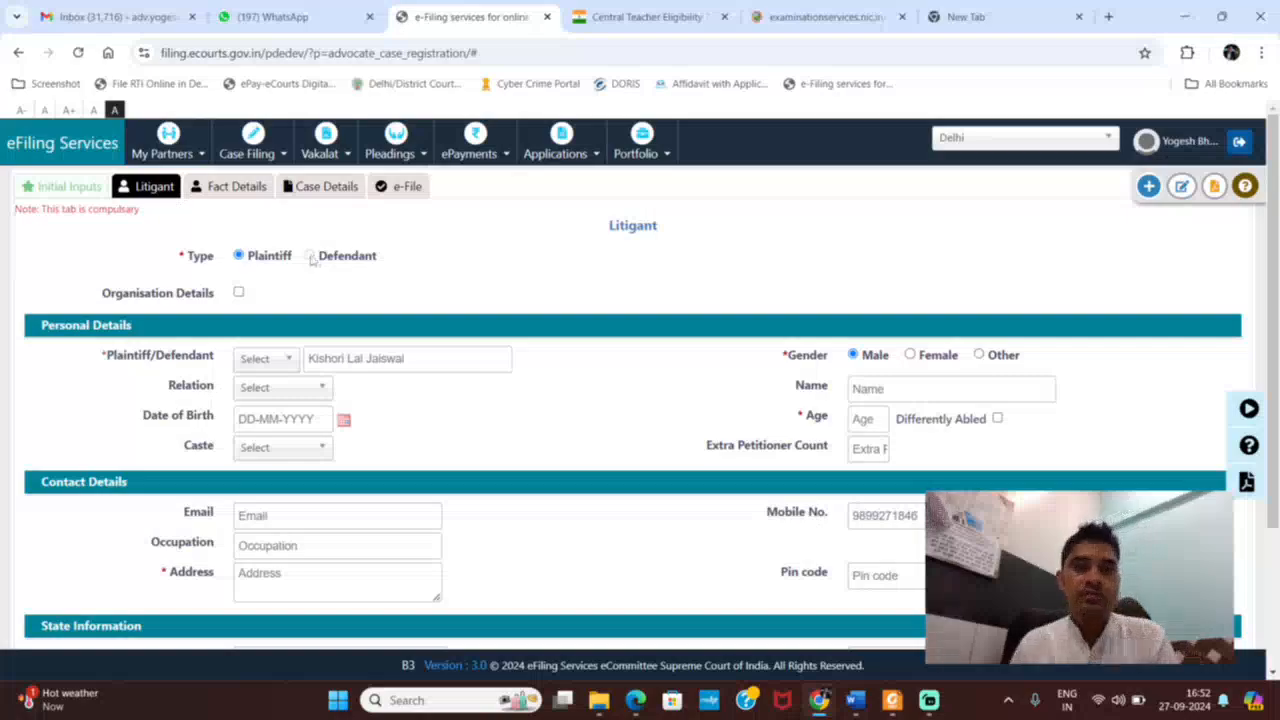
pyautogui.click(271, 360)
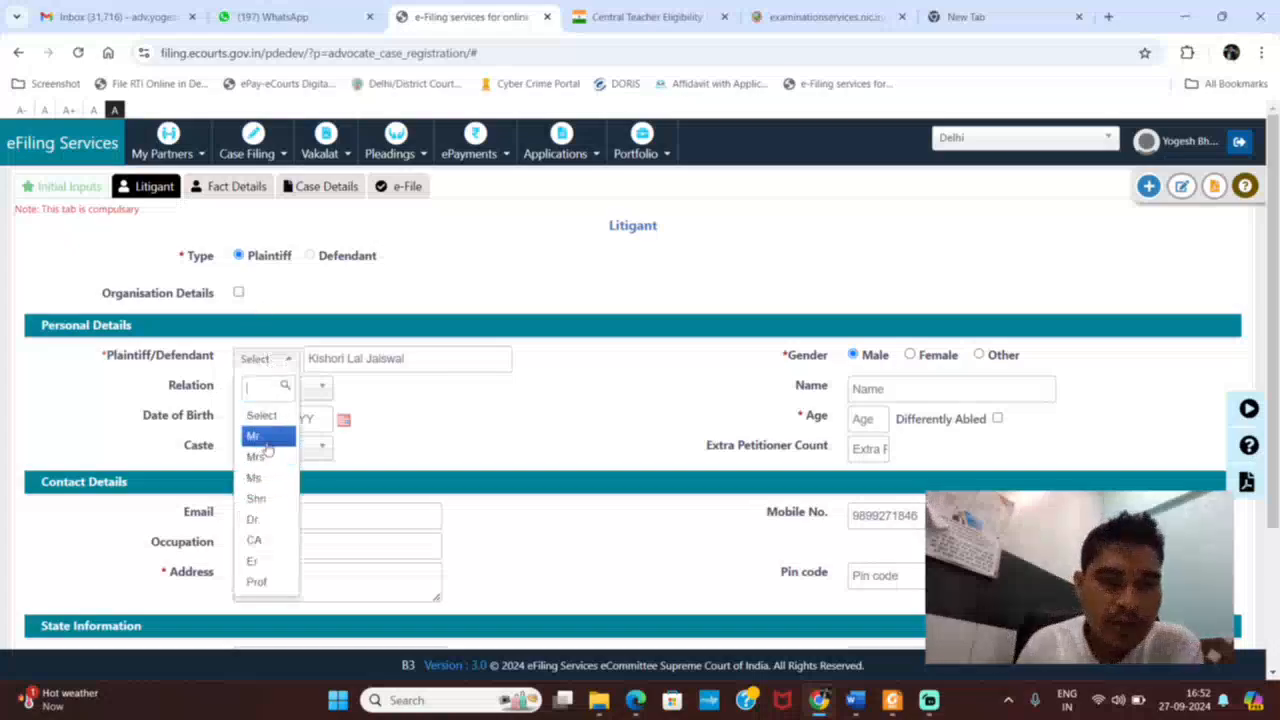
pyautogui.click(266, 442)
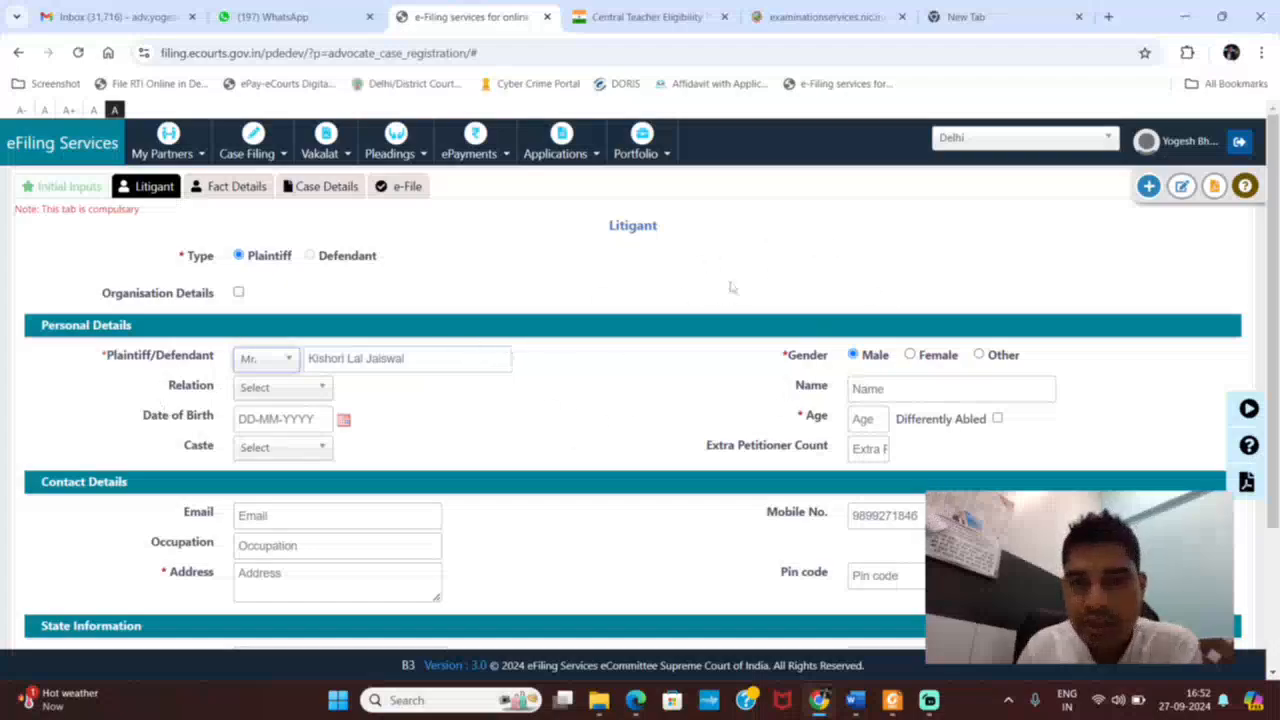
pyautogui.click(871, 389)
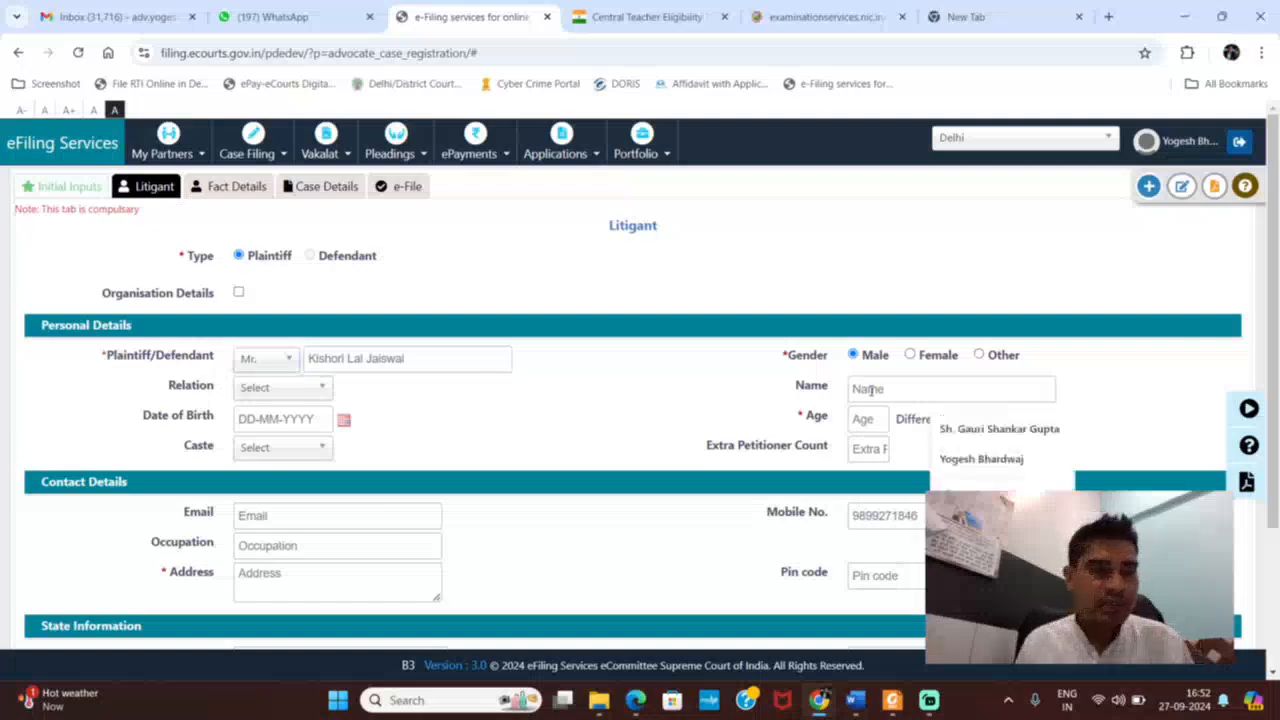
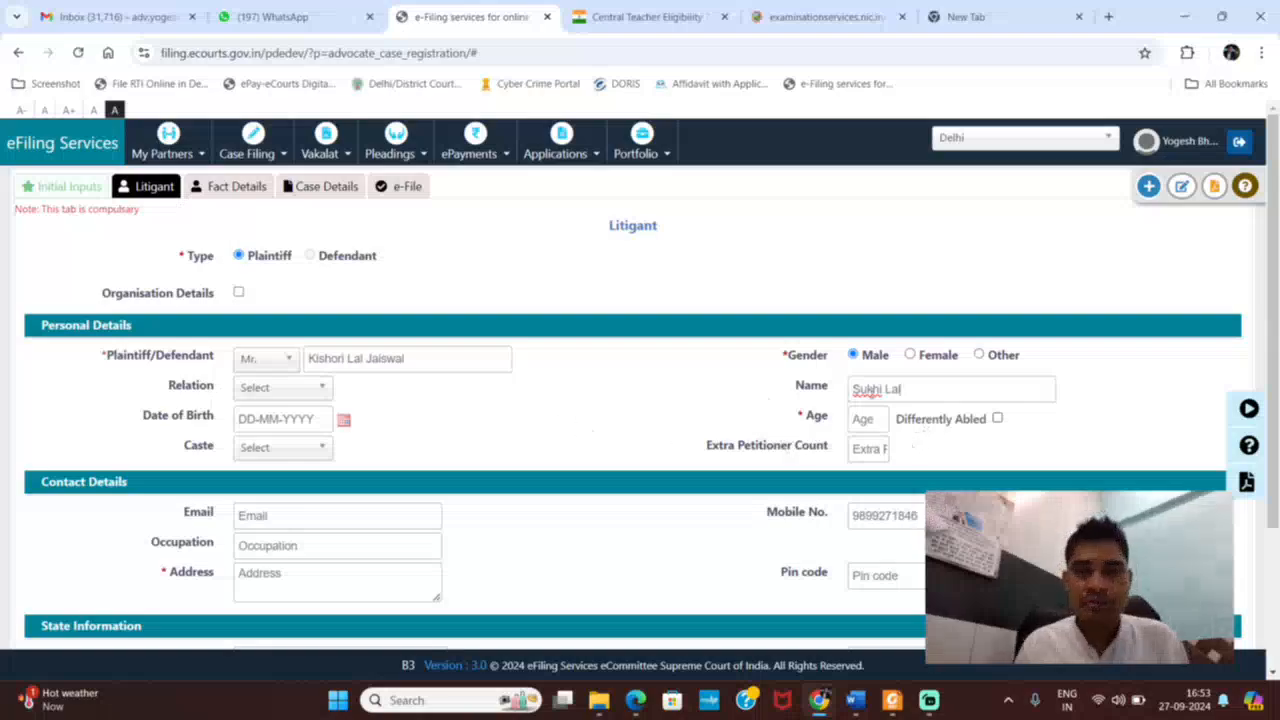
pyautogui.click(869, 420)
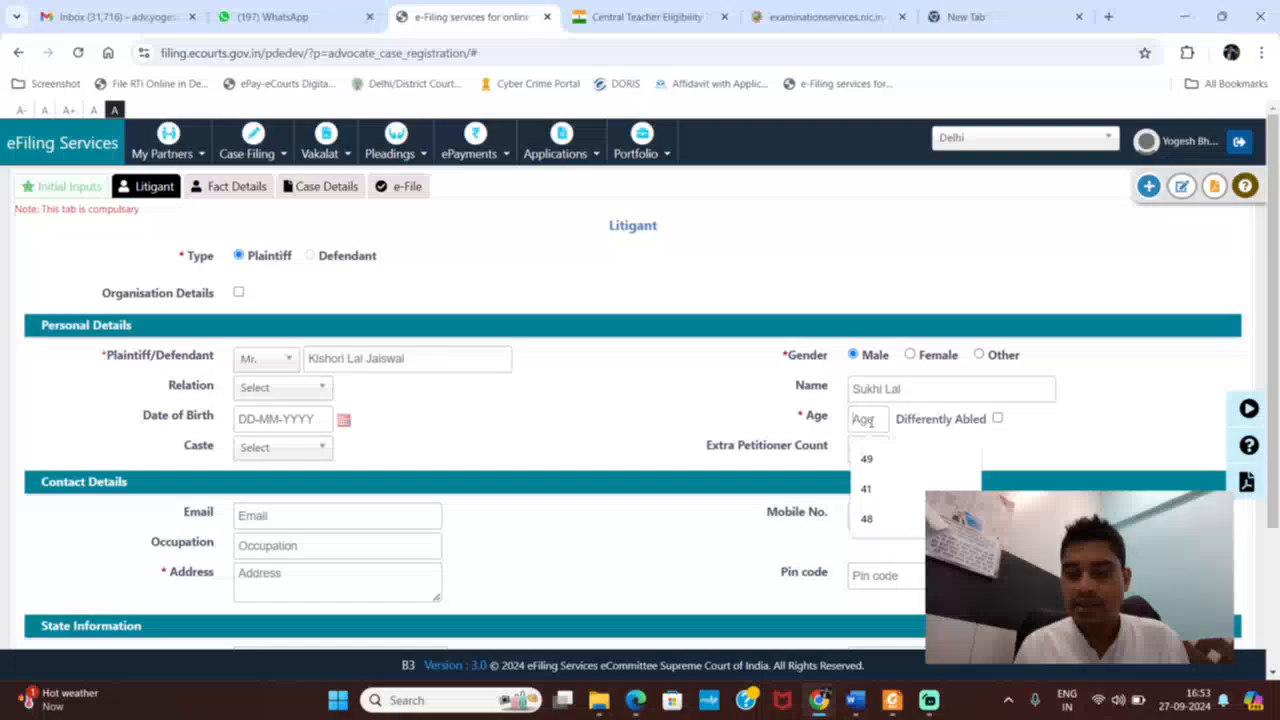
pyautogui.write('62')
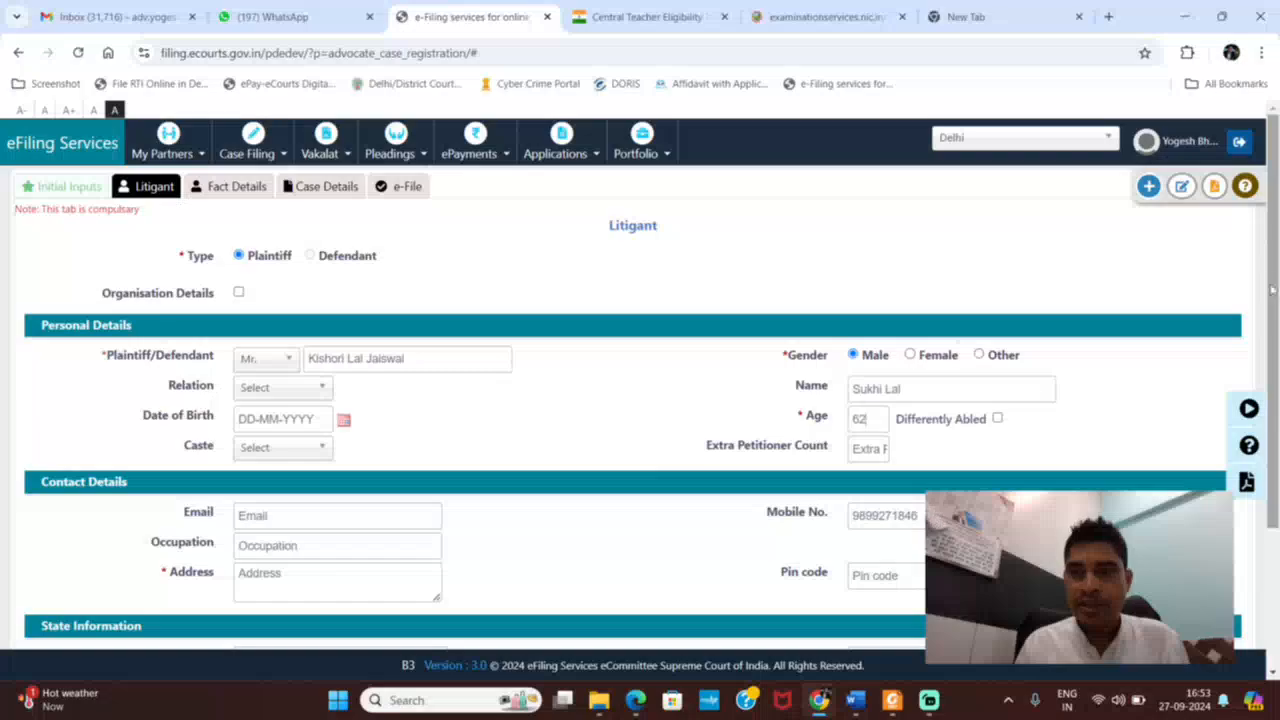
pyautogui.moveTo(1275, 299); pyautogui.dragTo(1258, 393)
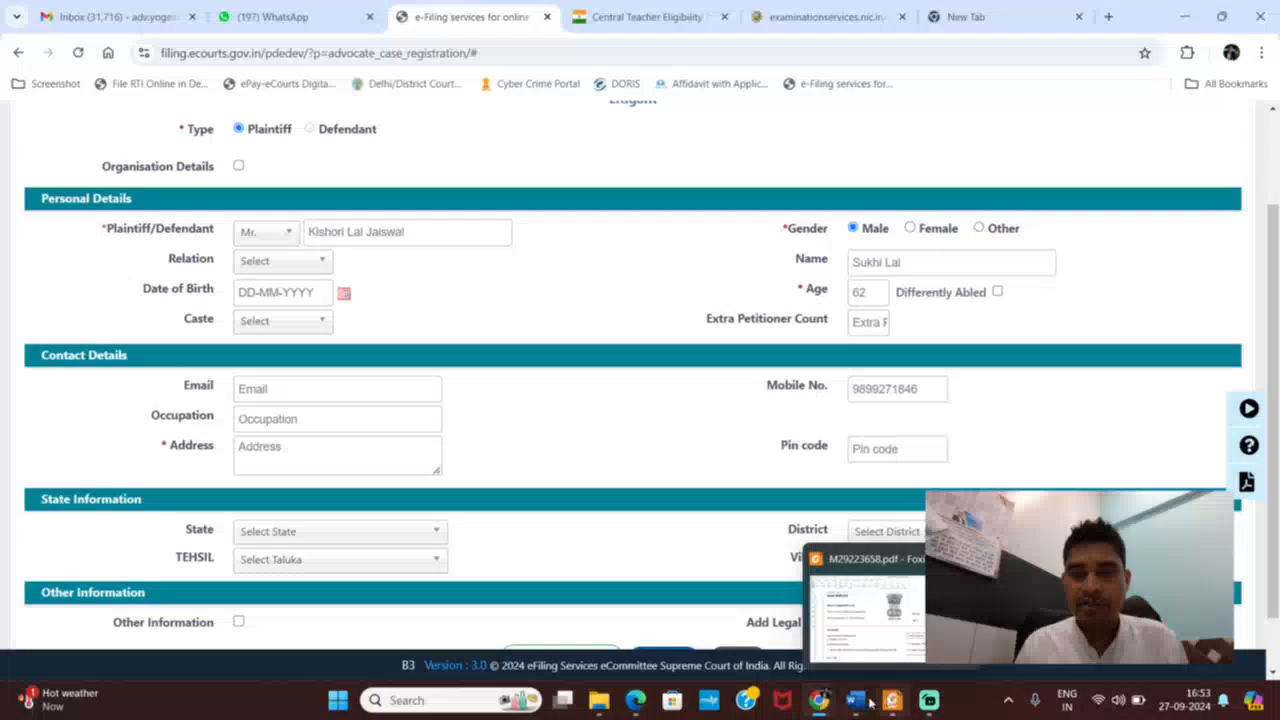
# Step: Select the plaintiff's address lines in the Word memo of parties, then return to the form
pyautogui.moveTo(866, 703)
pyautogui.click(783, 640)
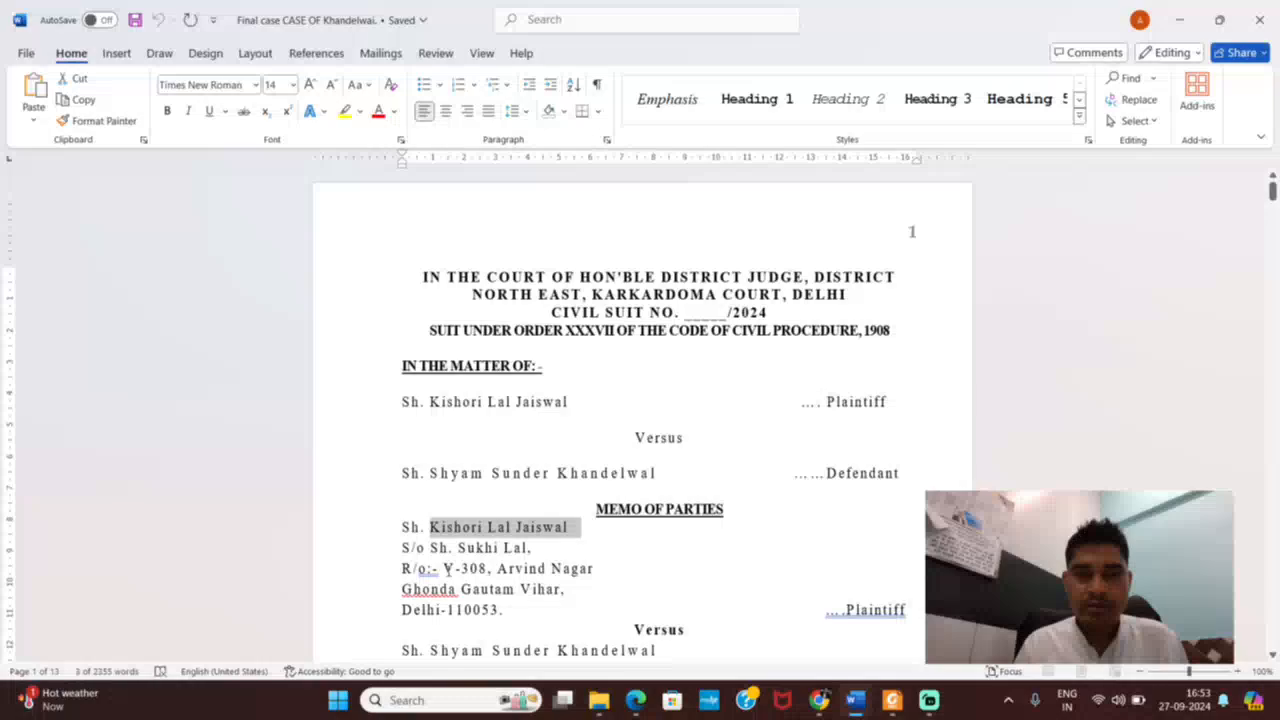
pyautogui.click(447, 570)
pyautogui.moveTo(446, 570); pyautogui.dragTo(805, 610)
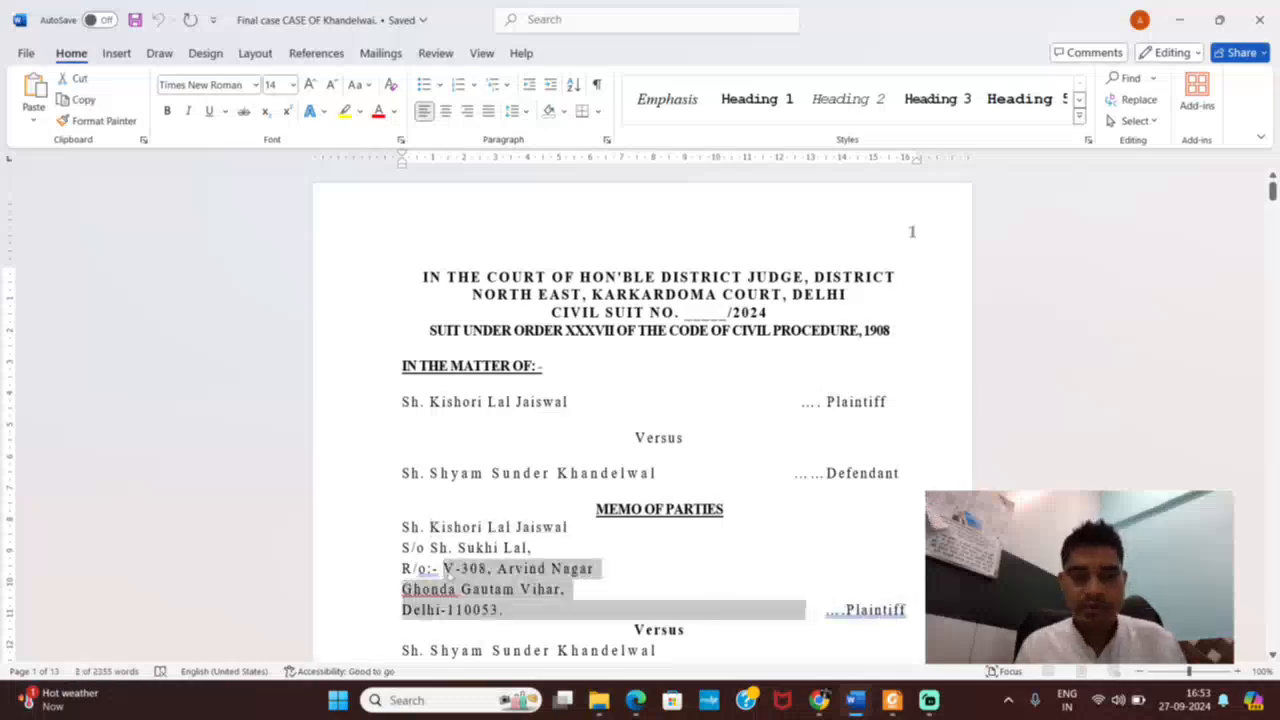
pyautogui.click(822, 704)
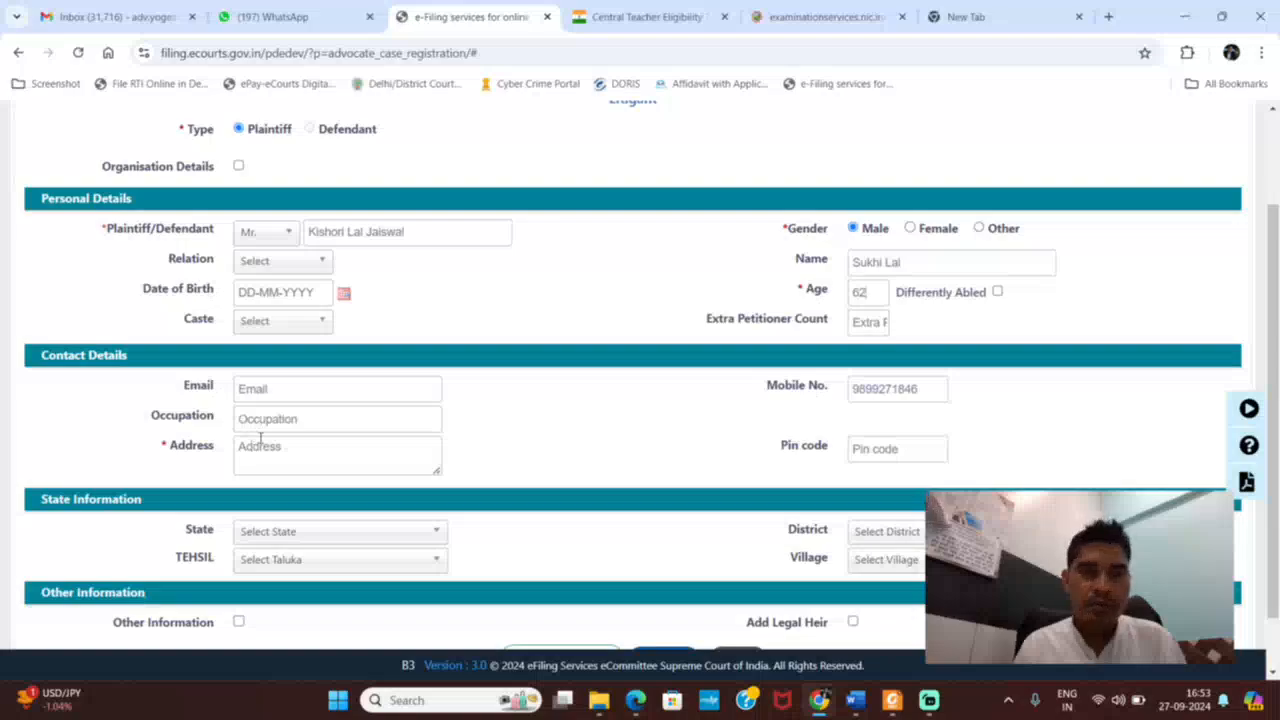
# Step: Paste the plaintiff's address and move its pin code into the Pin code field
pyautogui.click(259, 441)
pyautogui.hotkey('ctrl', 'v')
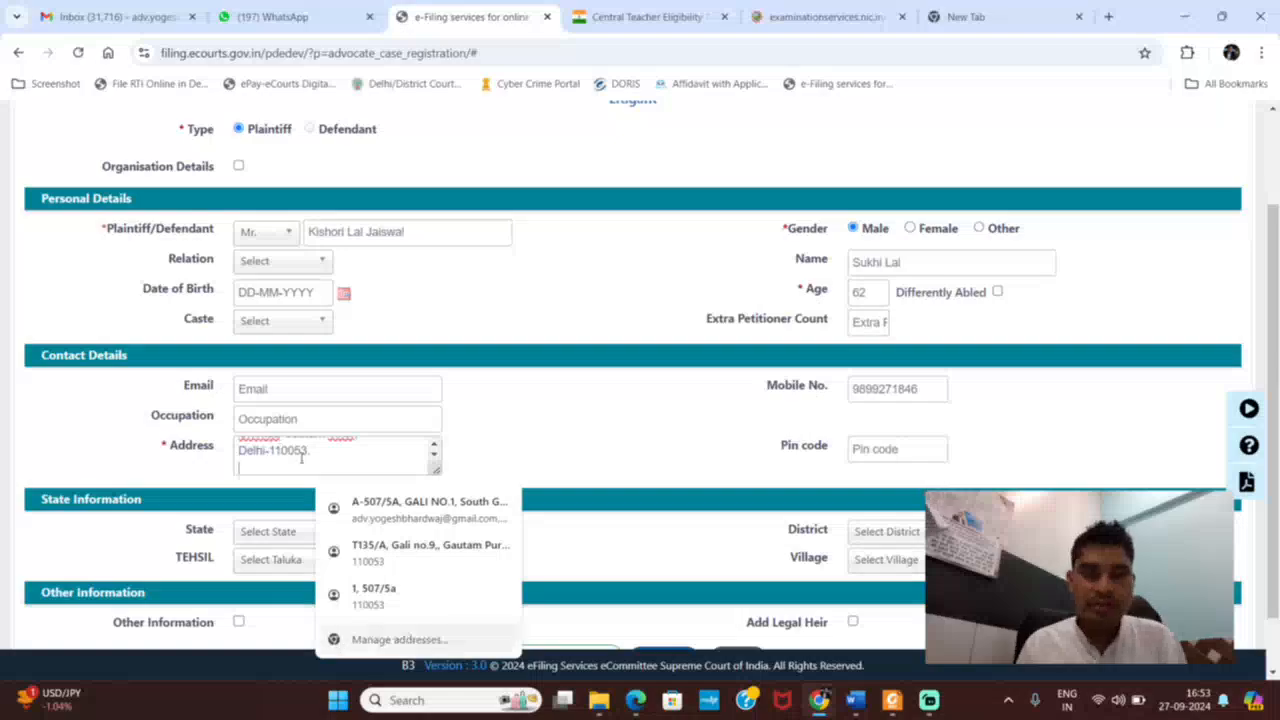
pyautogui.click(320, 456)
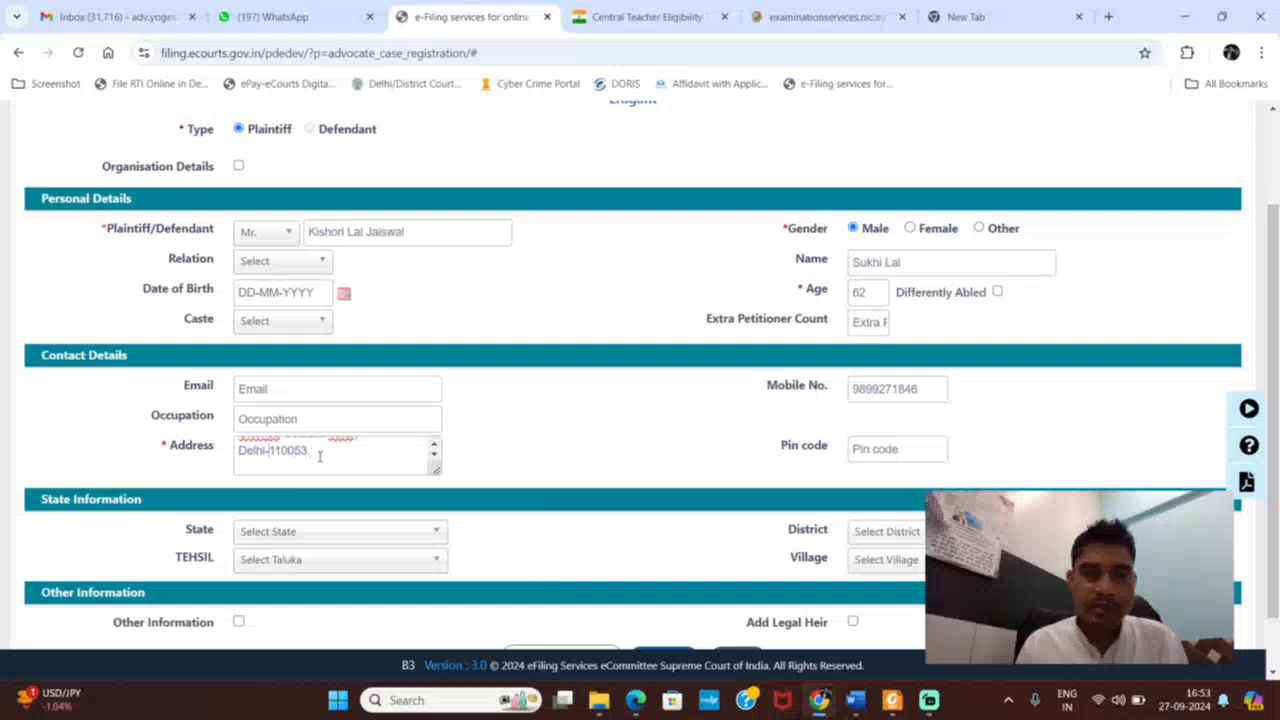
pyautogui.hotkey('shift', 'Right')
pyautogui.hotkey('shift', 'Right')
pyautogui.hotkey('shift', 'Right')
pyautogui.hotkey('shift', 'Right')
pyautogui.hotkey('shift', 'Right')
pyautogui.hotkey('shift', 'Right')
pyautogui.hotkey('ctrl', 'c')
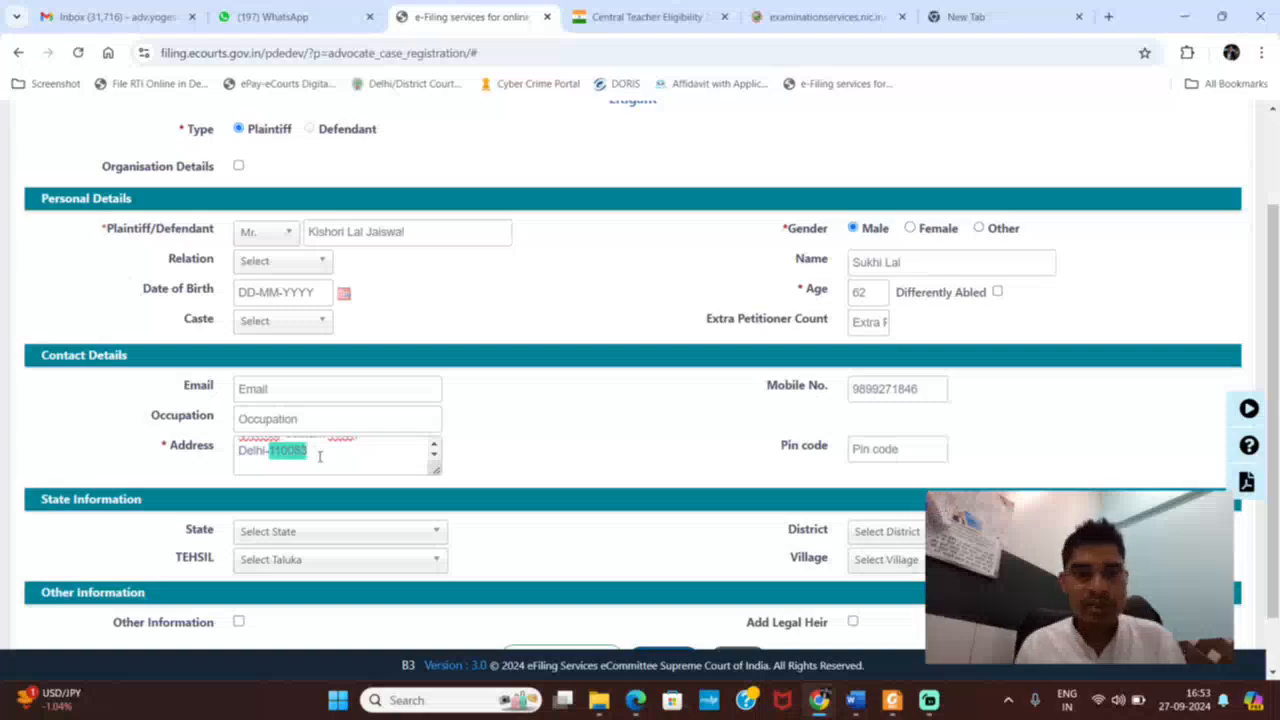
pyautogui.press('BackSpace')
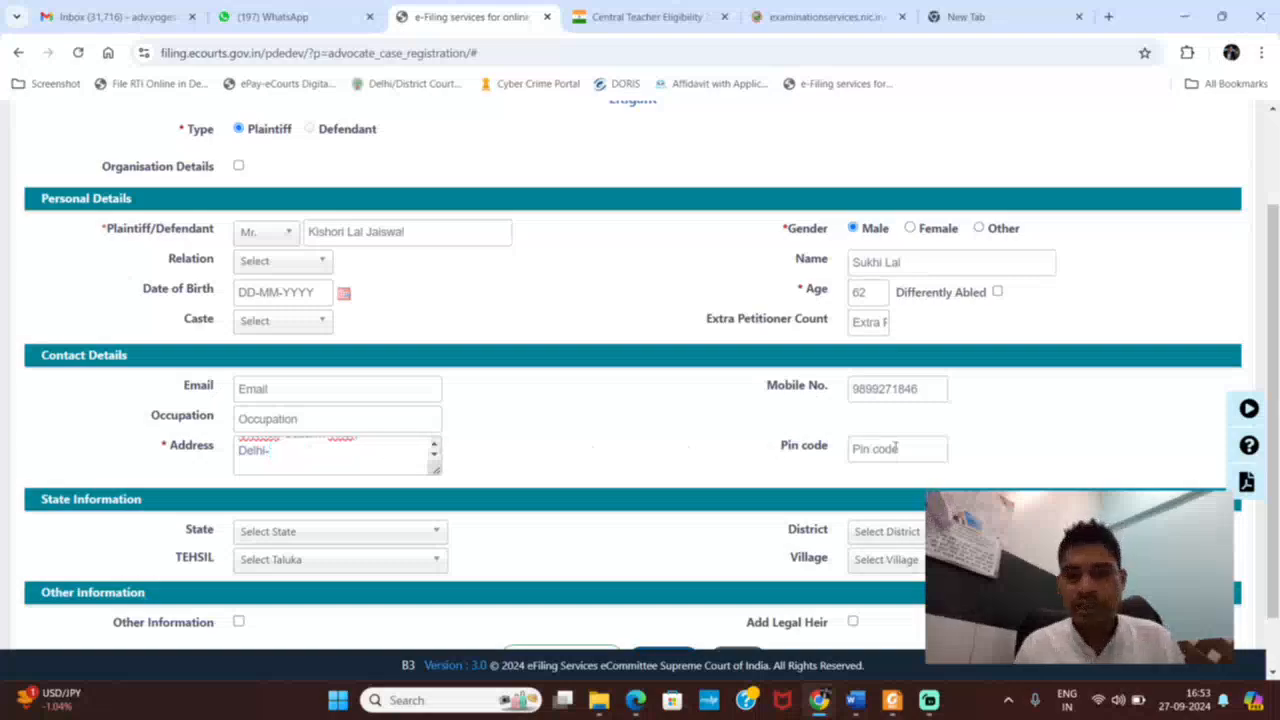
pyautogui.click(895, 448)
pyautogui.hotkey('ctrl', 'v')
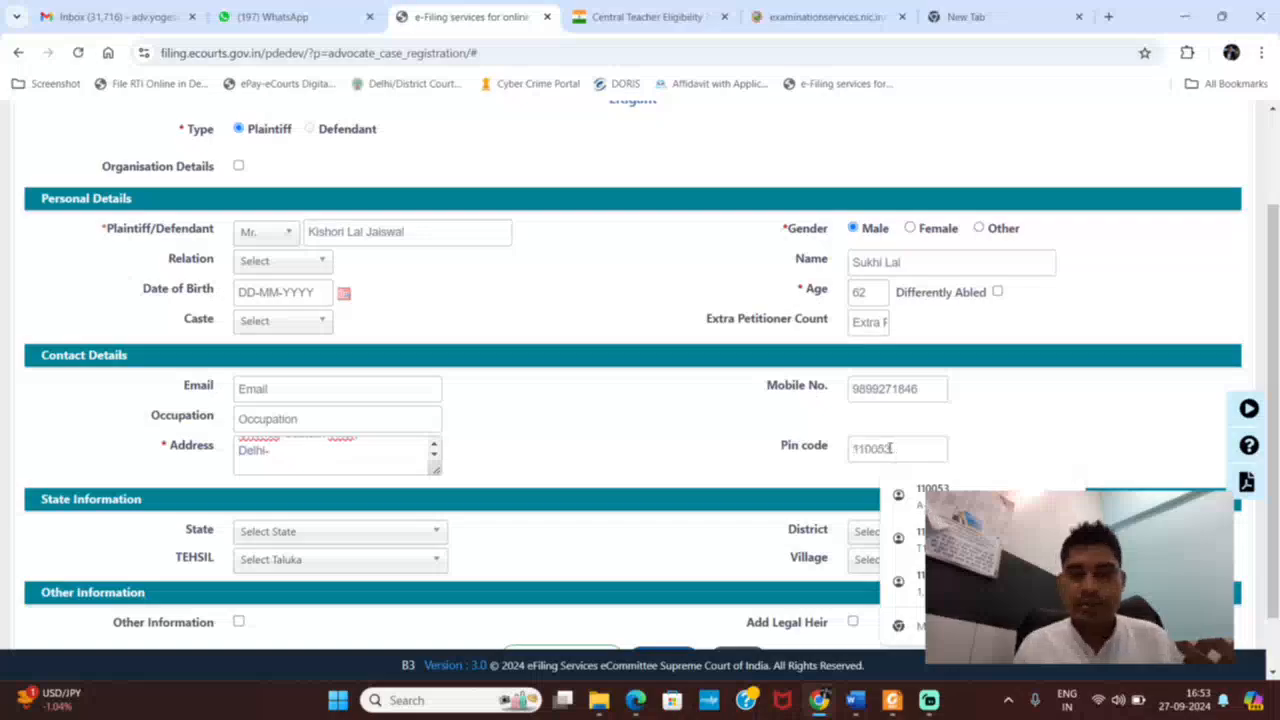
# Step: Remove the stray comma in the first line and the trailing hyphen after Delhi
pyautogui.click(369, 451)
pyautogui.scroll(1, 369, 451)
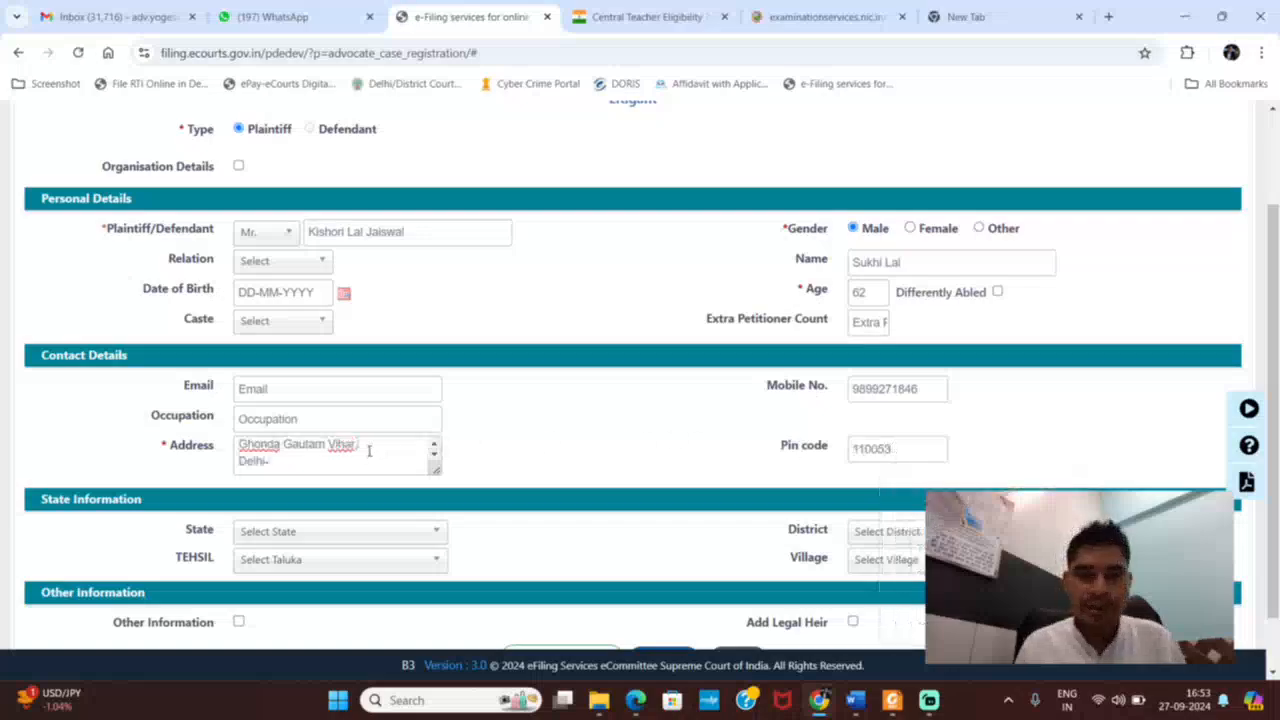
pyautogui.scroll(1, 369, 451)
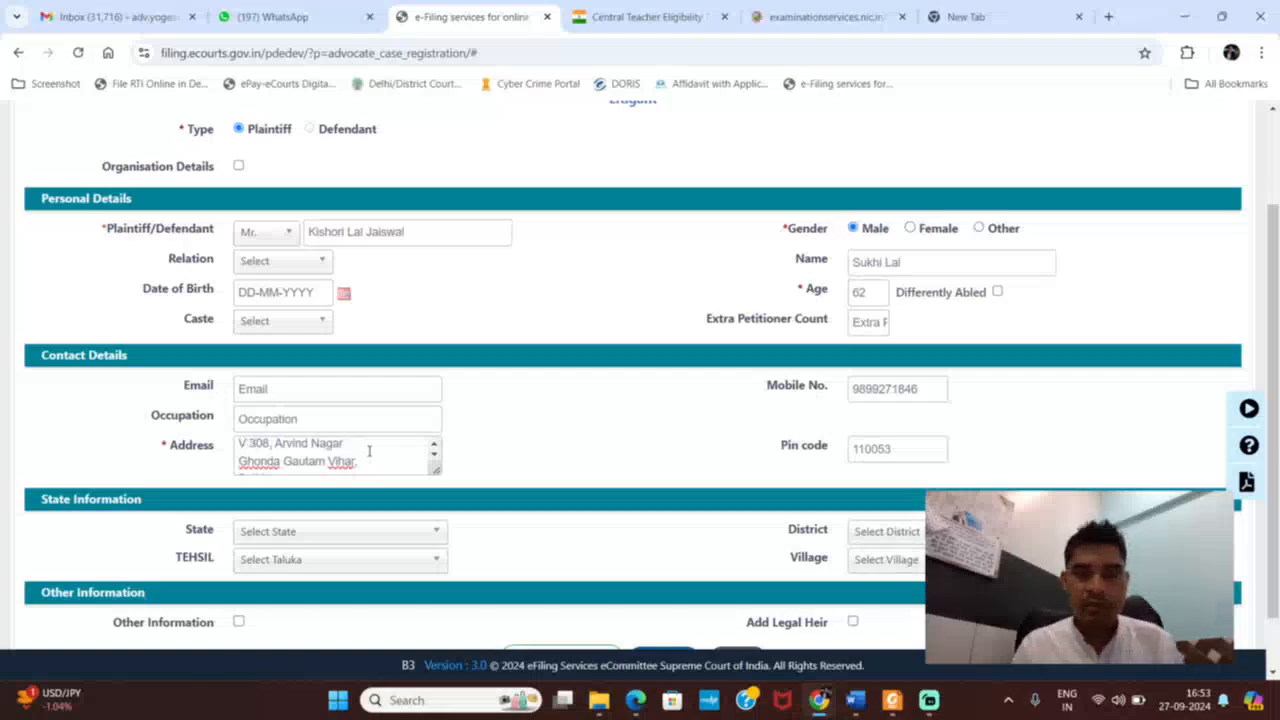
pyautogui.press('BackSpace')
pyautogui.press('Down')
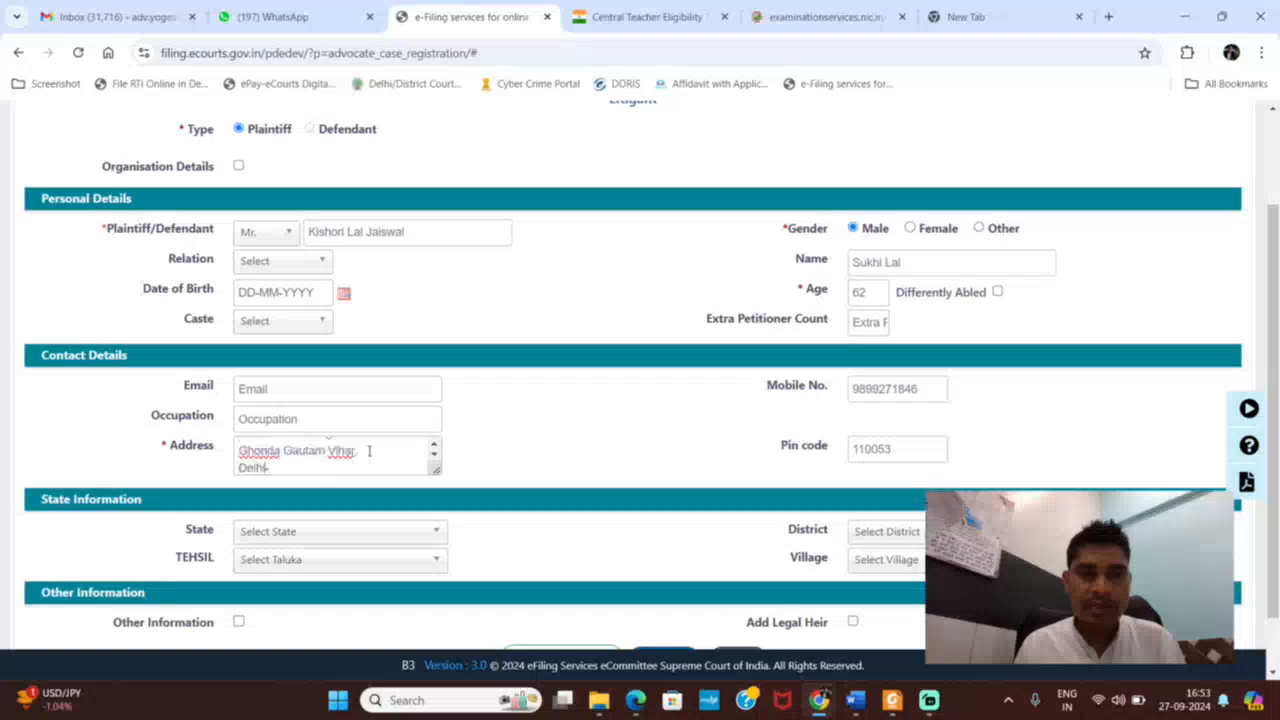
pyautogui.press('BackSpace')
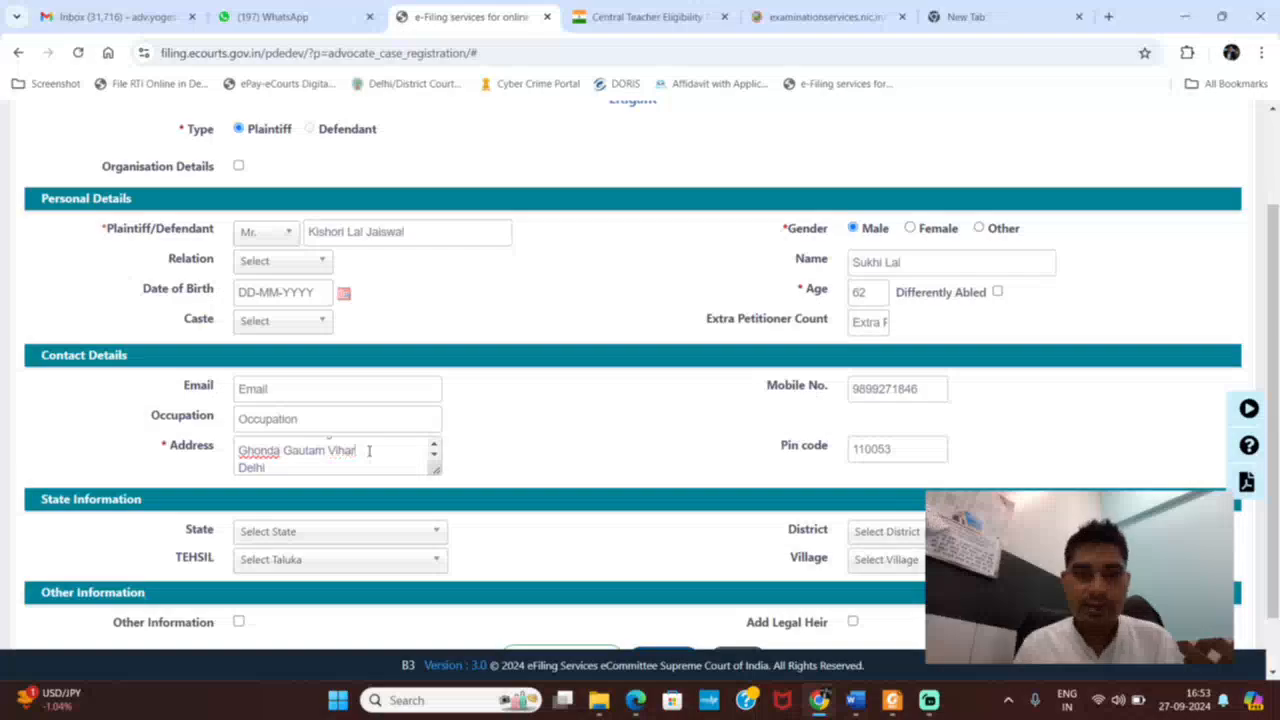
pyautogui.scroll(-1, 1275, 300)
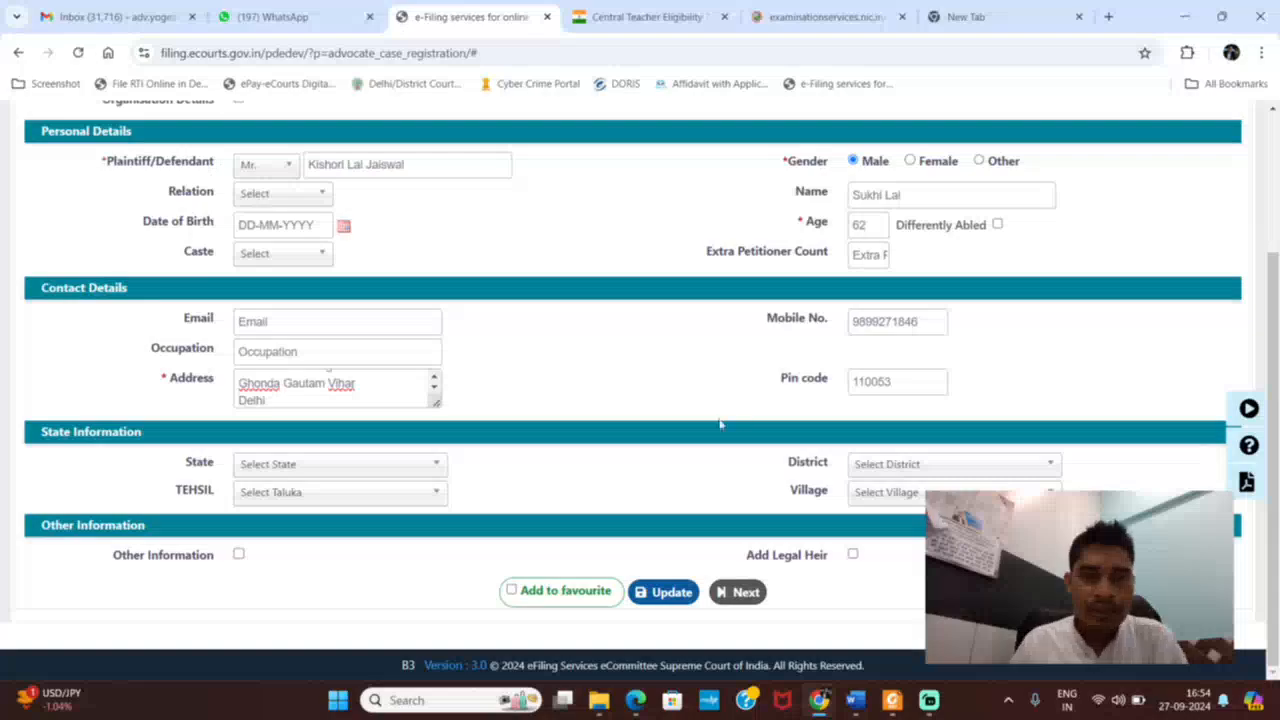
# Step: Set state DELHI and district NORTH EAST, then save the plaintiff record with Update
pyautogui.click(381, 467)
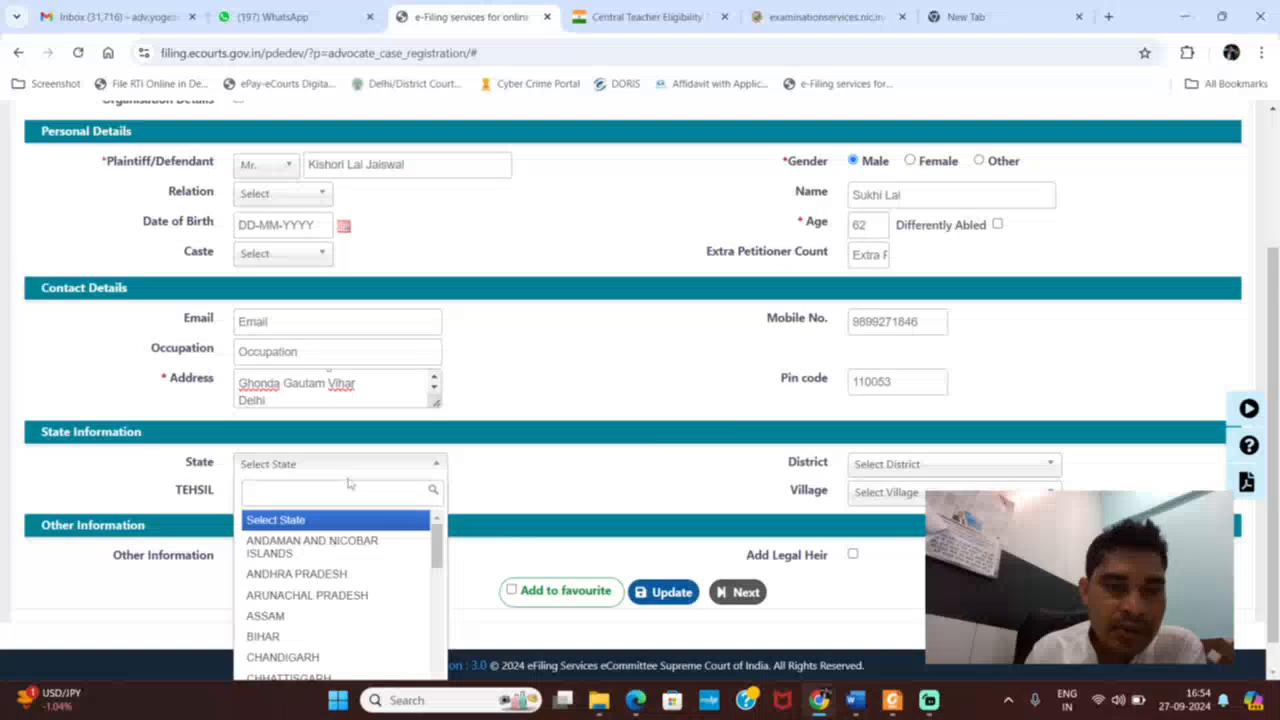
pyautogui.write('del')
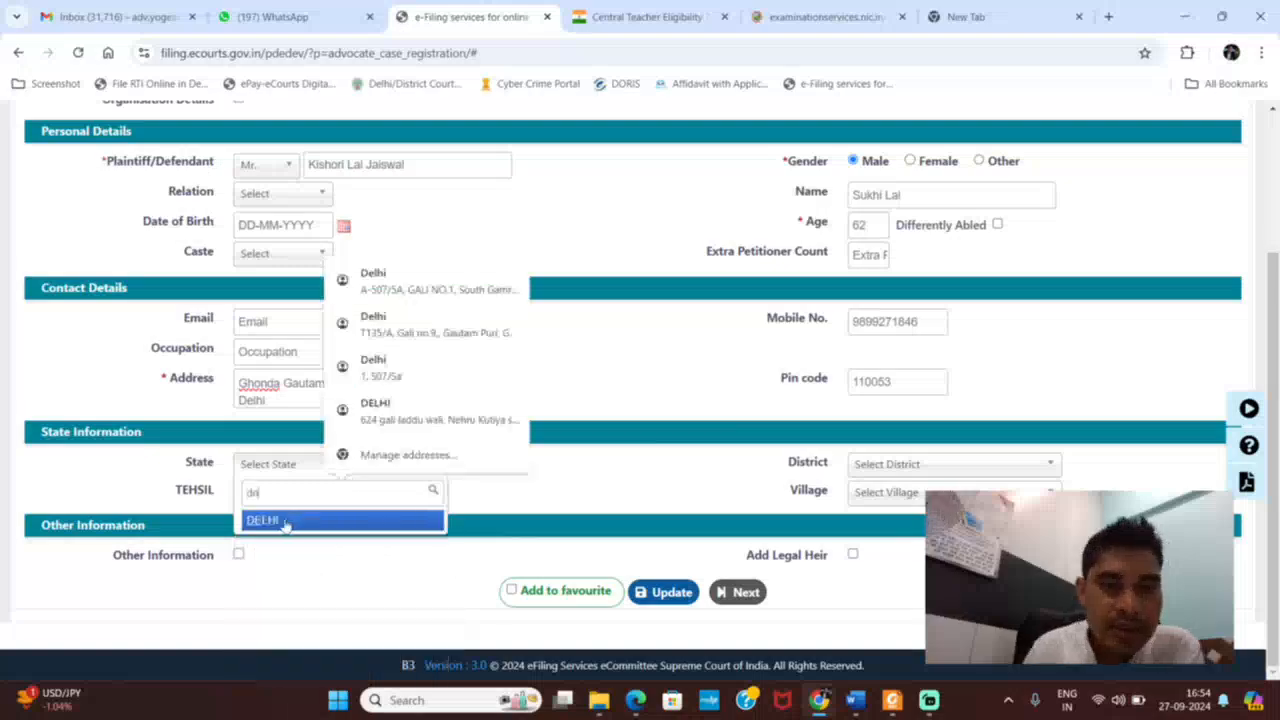
pyautogui.click(288, 522)
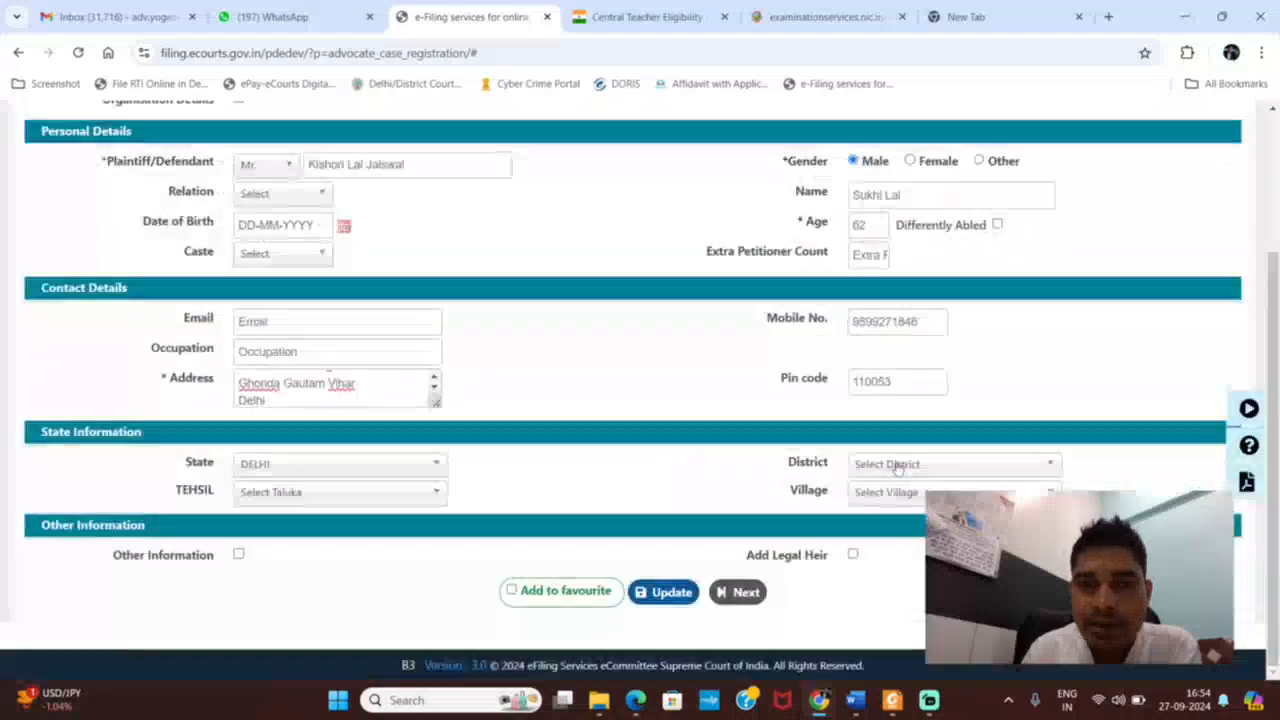
pyautogui.click(897, 463)
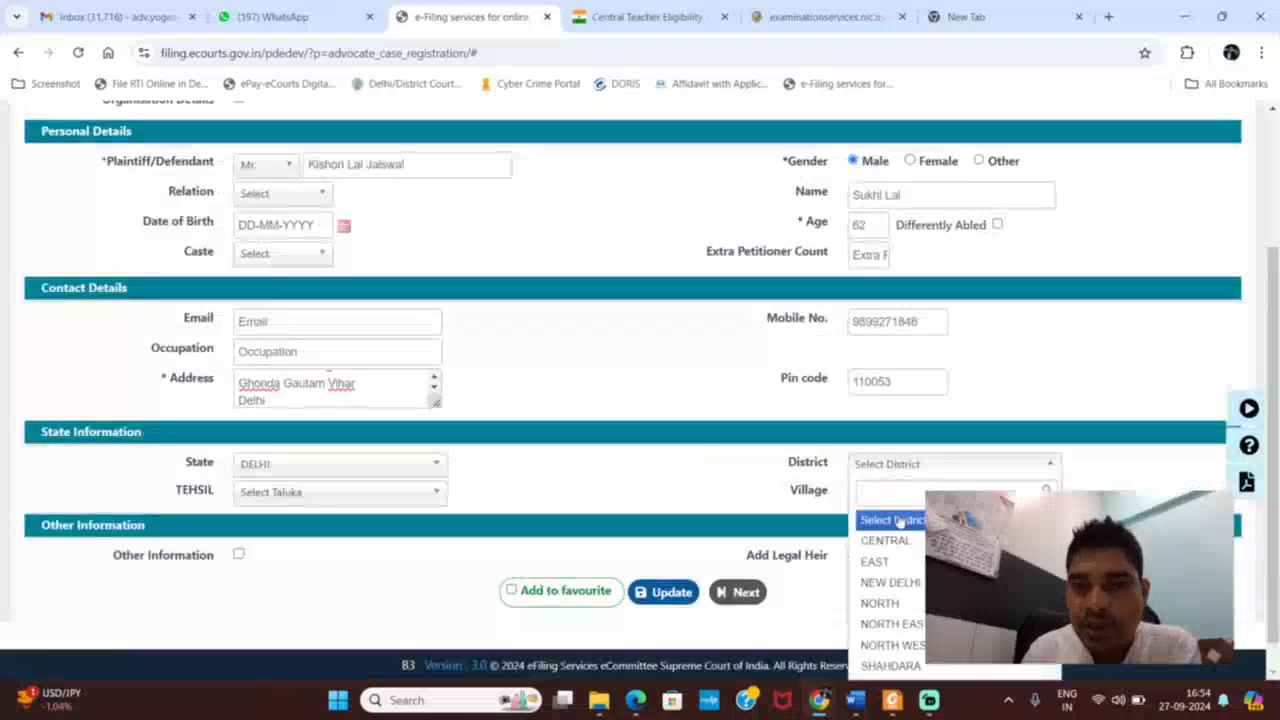
pyautogui.click(895, 624)
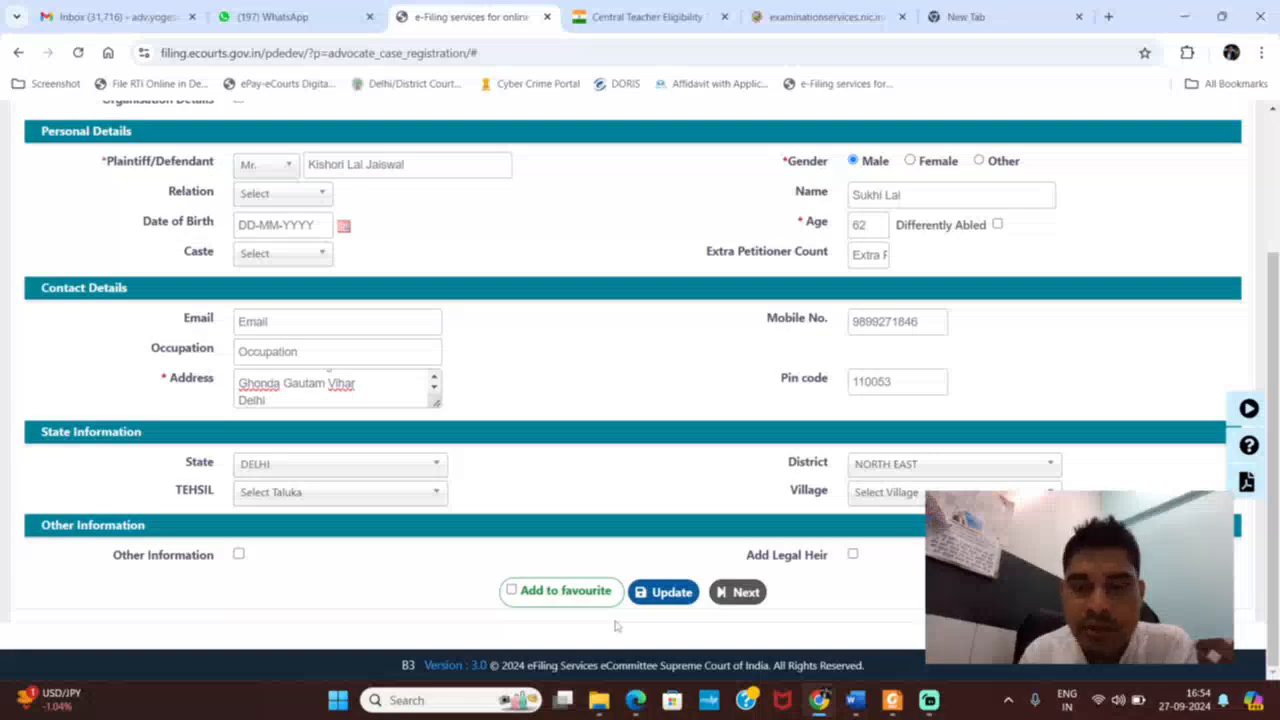
pyautogui.click(660, 597)
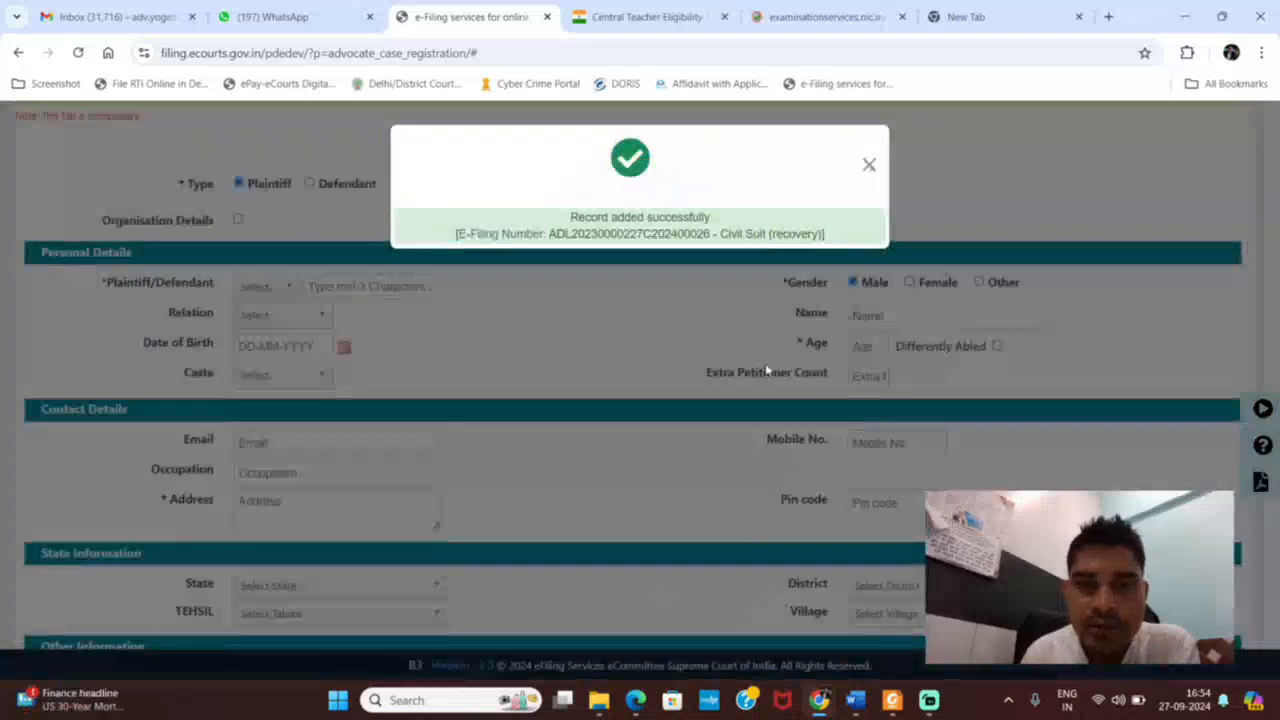
# Step: Switch the Litigant form to Defendant with title Mr., ready for the name
pyautogui.click(869, 165)
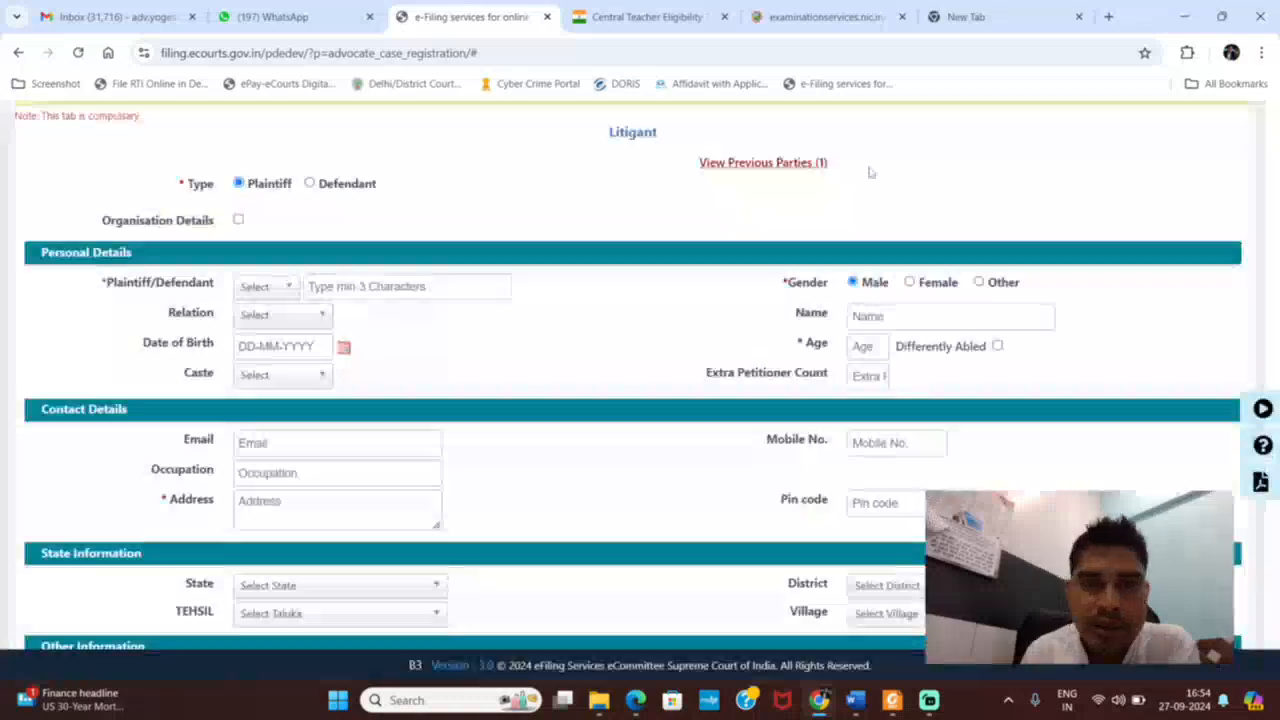
pyautogui.click(310, 184)
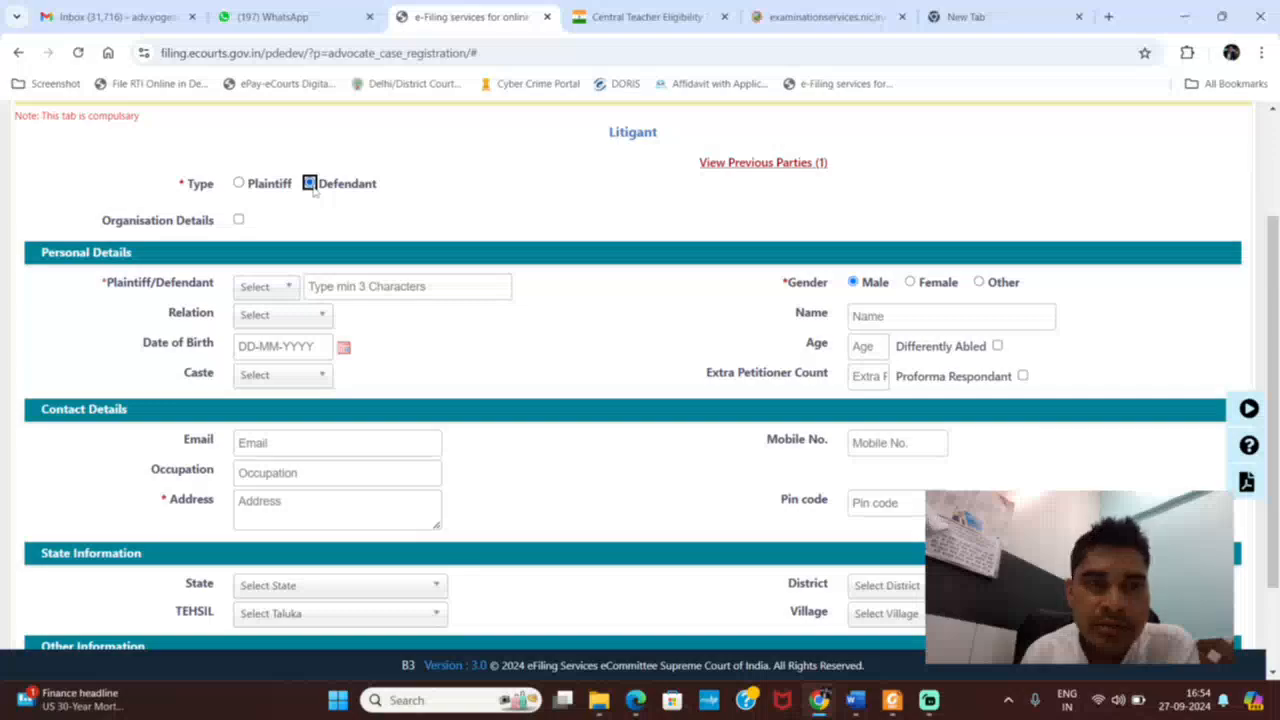
pyautogui.click(289, 288)
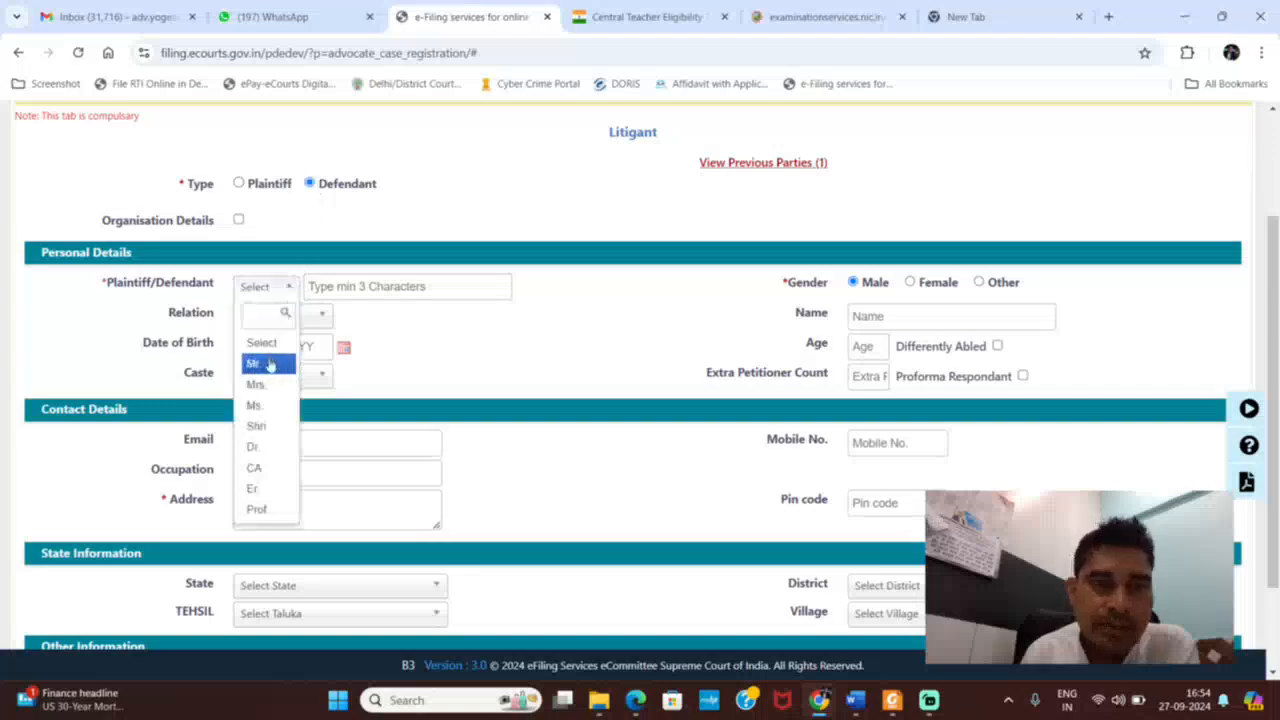
pyautogui.click(265, 366)
pyautogui.click(364, 287)
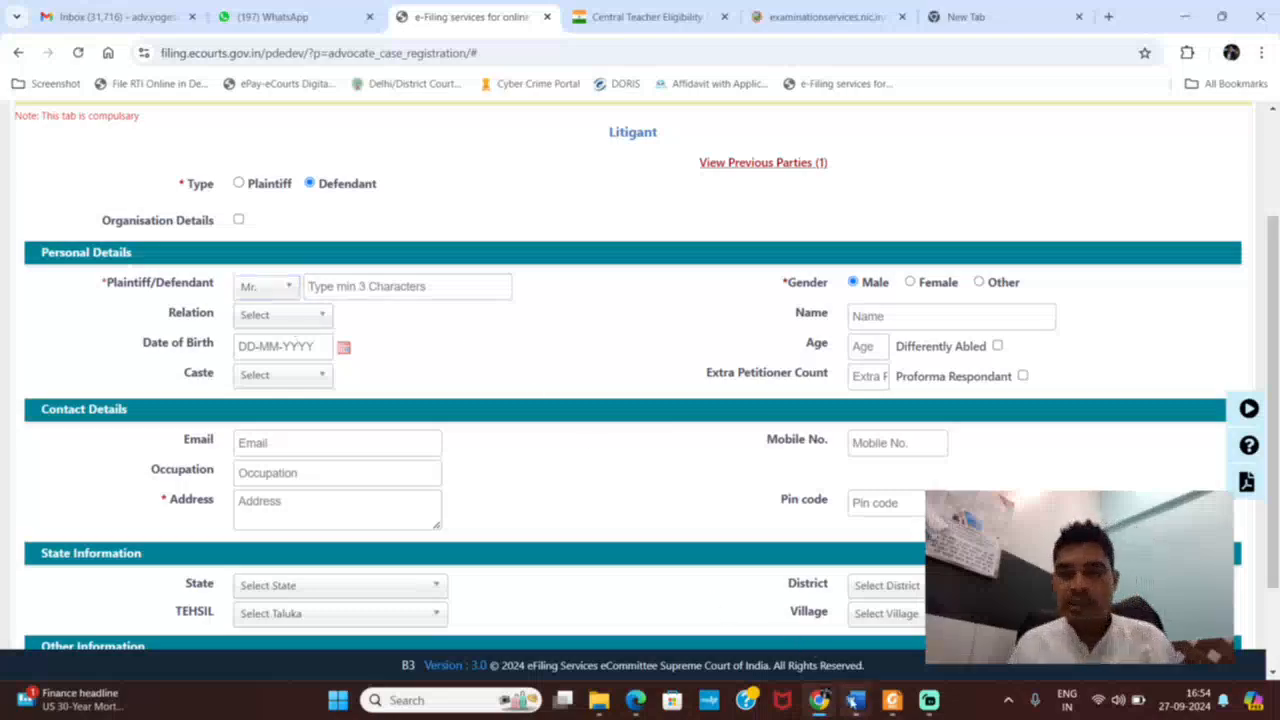
# Step: Copy the defendant's full name from the Word memo of parties and return to the Litigant form
pyautogui.moveTo(853, 700)
pyautogui.click(765, 610)
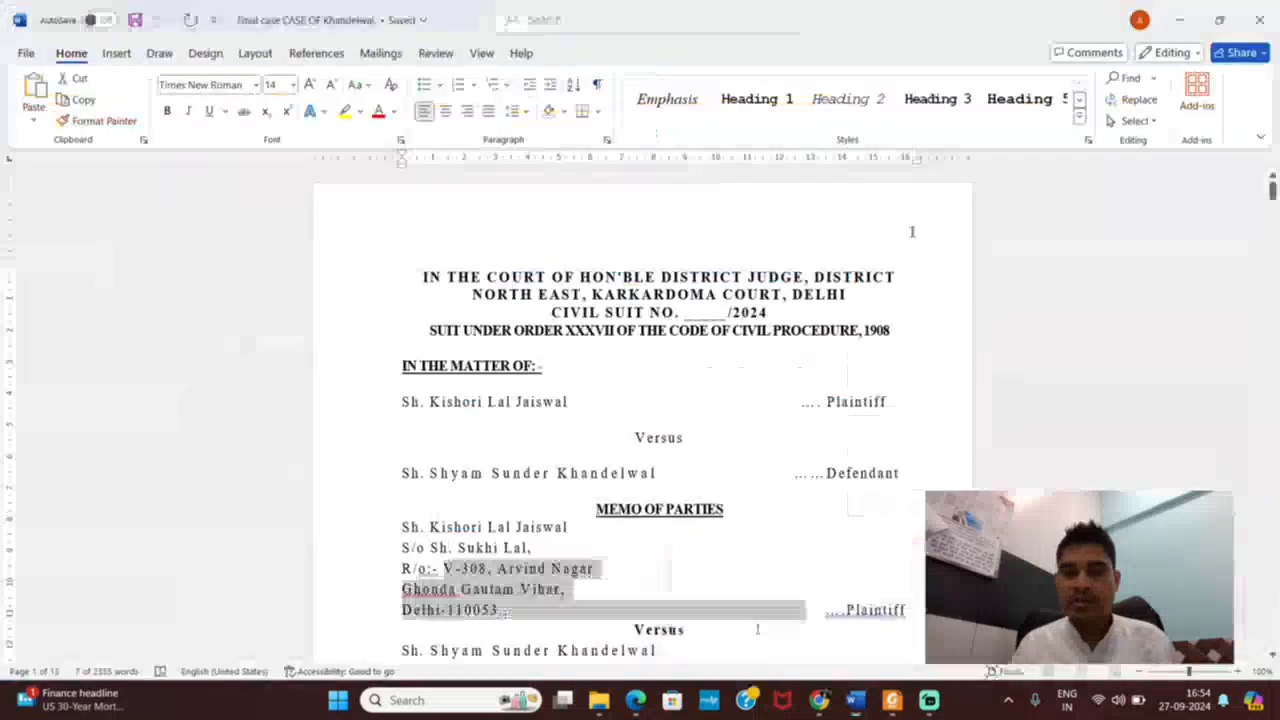
pyautogui.press('Down')
pyautogui.press('Down')
pyautogui.press('Down')
pyautogui.press('Down')
pyautogui.press('Down')
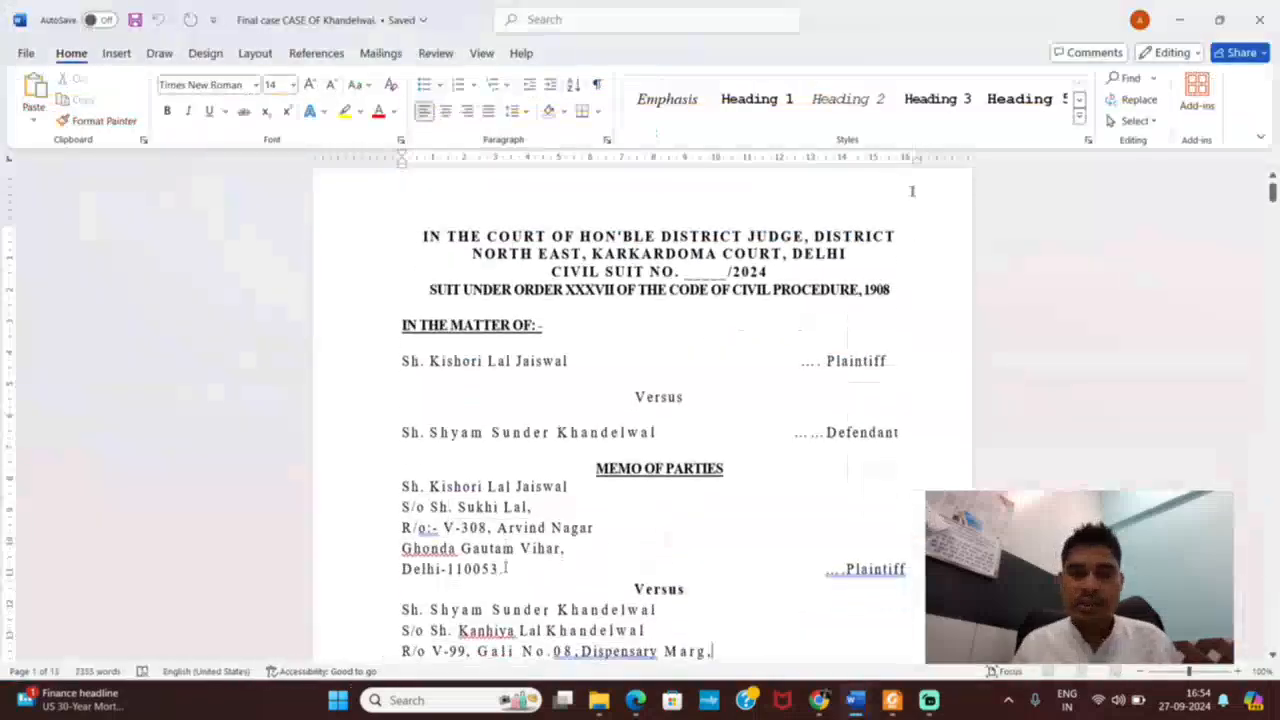
pyautogui.press('Up')
pyautogui.press('Up')
pyautogui.press('Up')
pyautogui.hotkey('shift', 'Left')
pyautogui.hotkey('shift', 'Left')
pyautogui.hotkey('shift', 'Left')
pyautogui.hotkey('shift', 'Left')
pyautogui.hotkey('shift', 'Left')
pyautogui.hotkey('shift', 'Left')
pyautogui.hotkey('shift', 'Left')
pyautogui.hotkey('shift', 'Left')
pyautogui.hotkey('shift', 'Left')
pyautogui.hotkey('shift', 'Left')
pyautogui.hotkey('shift', 'Left')
pyautogui.hotkey('shift', 'Left')
pyautogui.hotkey('shift', 'Left')
pyautogui.hotkey('shift', 'Left')
pyautogui.hotkey('shift', 'Left')
pyautogui.hotkey('shift', 'Left')
pyautogui.hotkey('shift', 'Left')
pyautogui.hotkey('shift', 'Left')
pyautogui.hotkey('shift', 'Left')
pyautogui.hotkey('shift', 'Left')
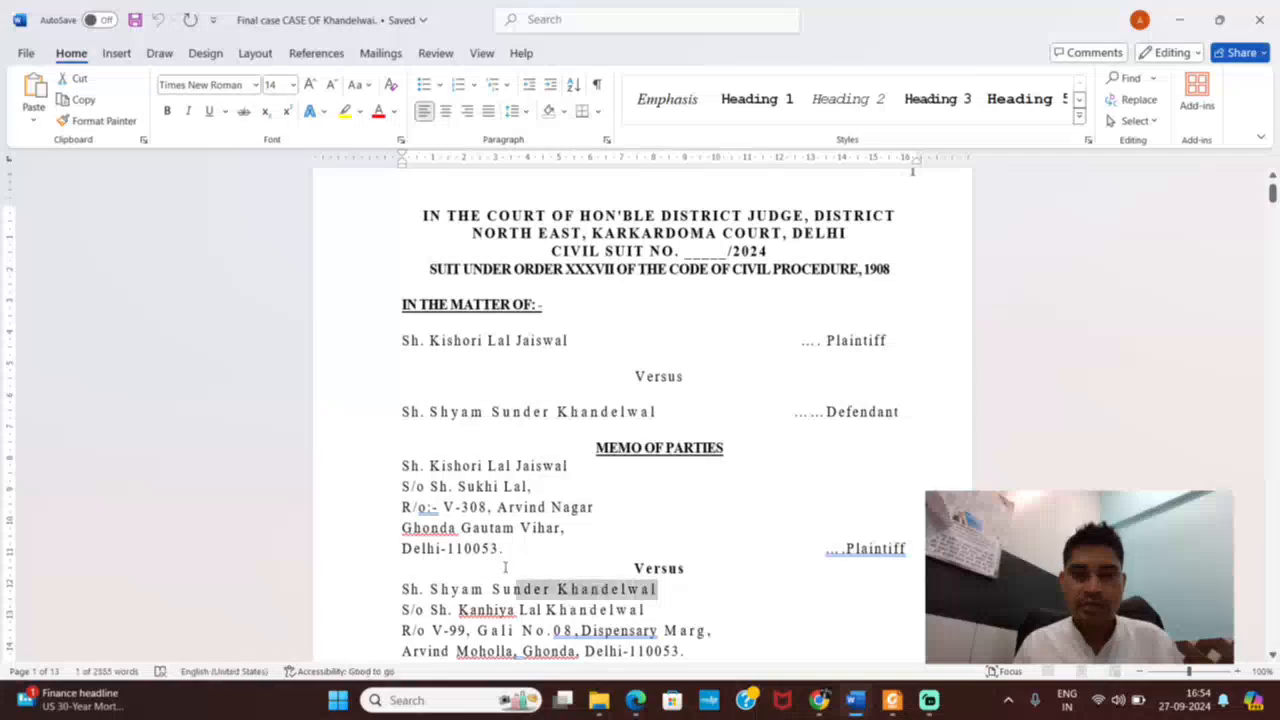
pyautogui.hotkey('shift', 'Right')
pyautogui.hotkey('ctrl', 'c')
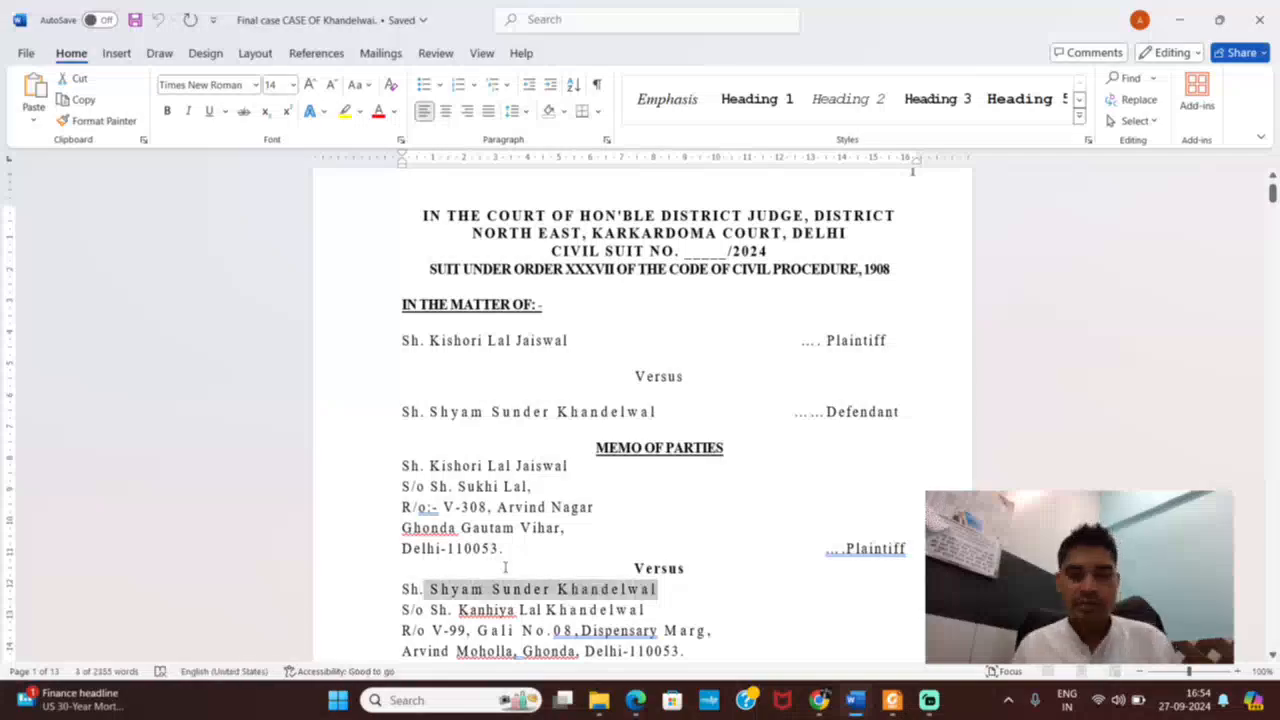
pyautogui.hotkey('alt', 'Tab')
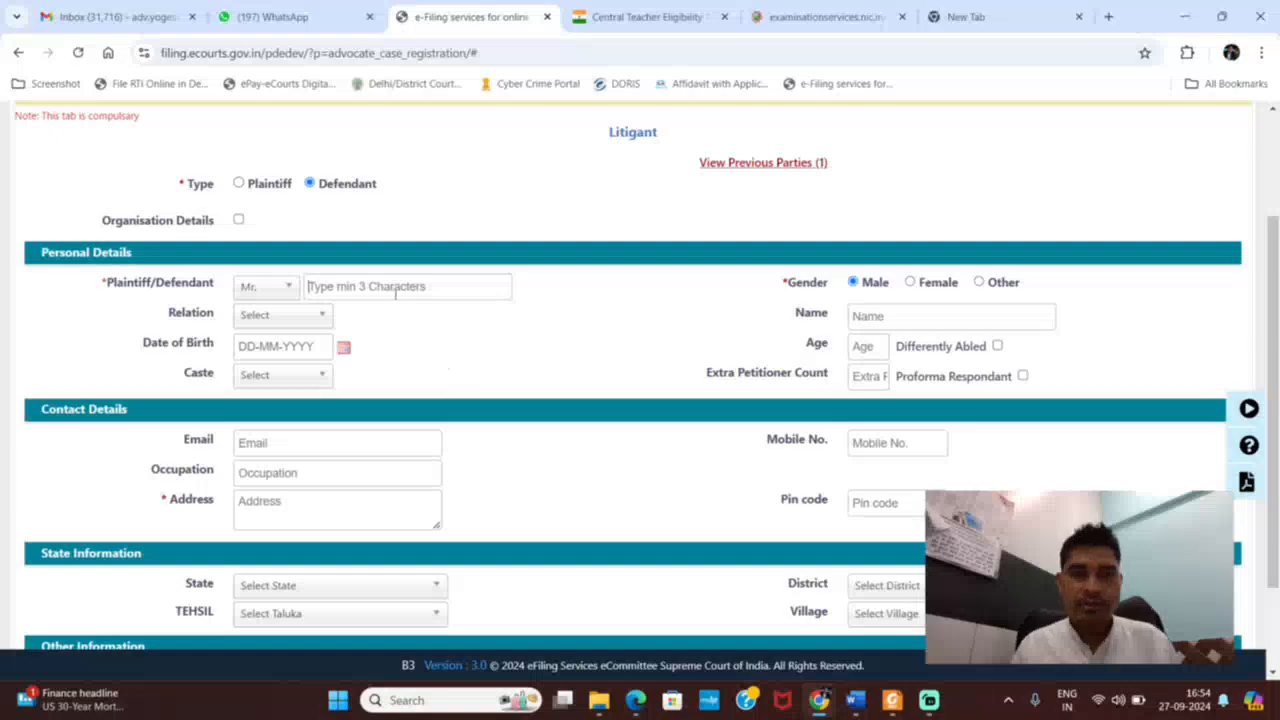
# Step: Paste the defendant's full name into the Plaintiff/Defendant name field, then switch back to Word
pyautogui.hotkey('ctrl', 'v')
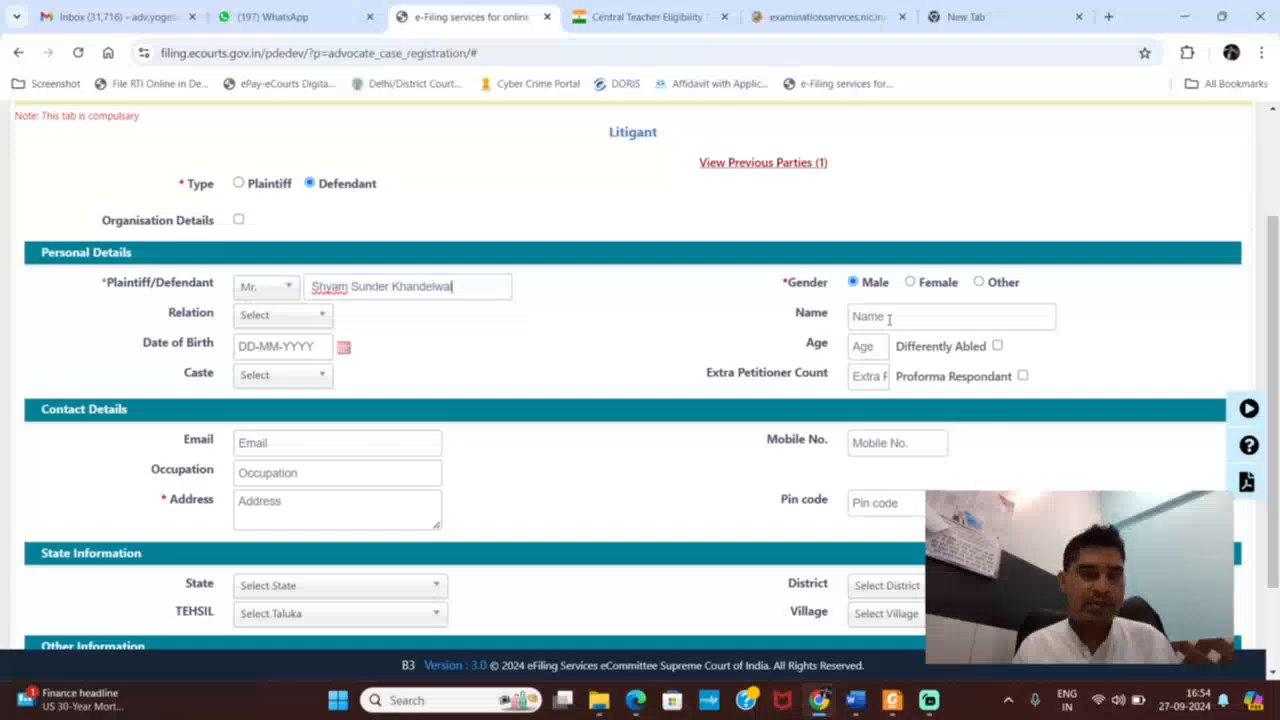
pyautogui.hotkey('alt', 'Tab')
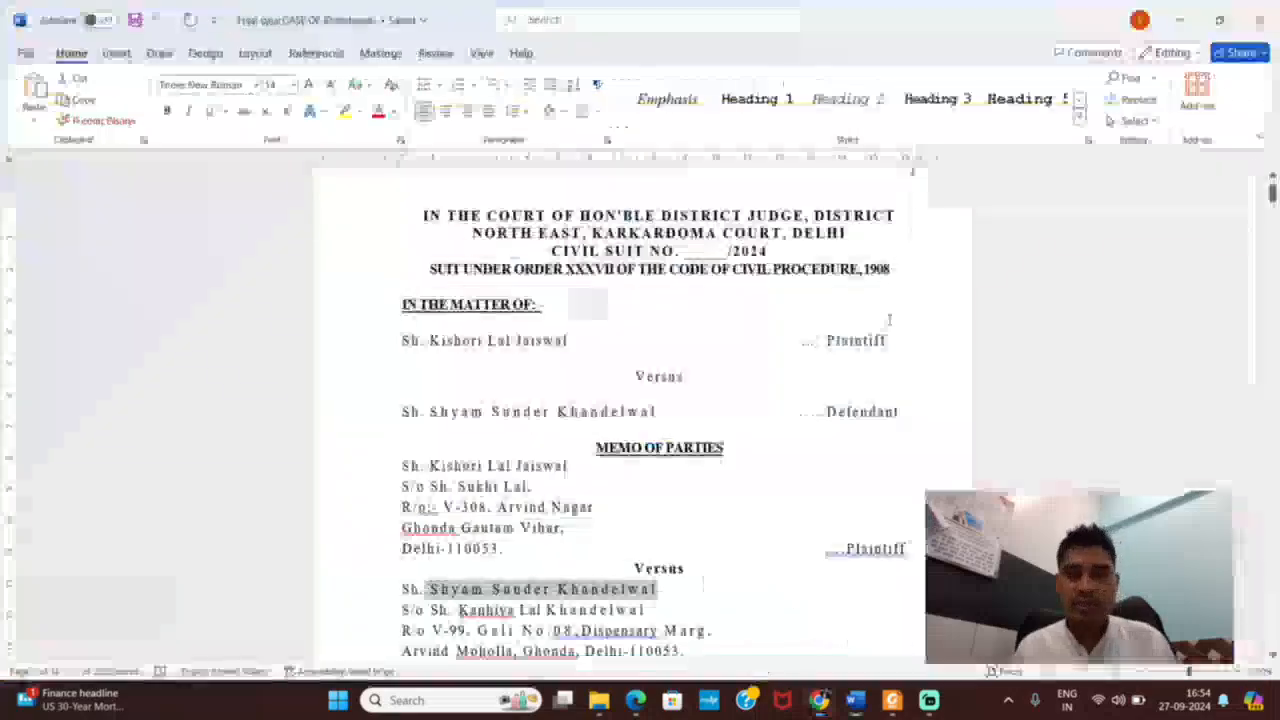
# Step: Copy the defendant's father's name from the S/o line and return to the form
pyautogui.click(431, 609)
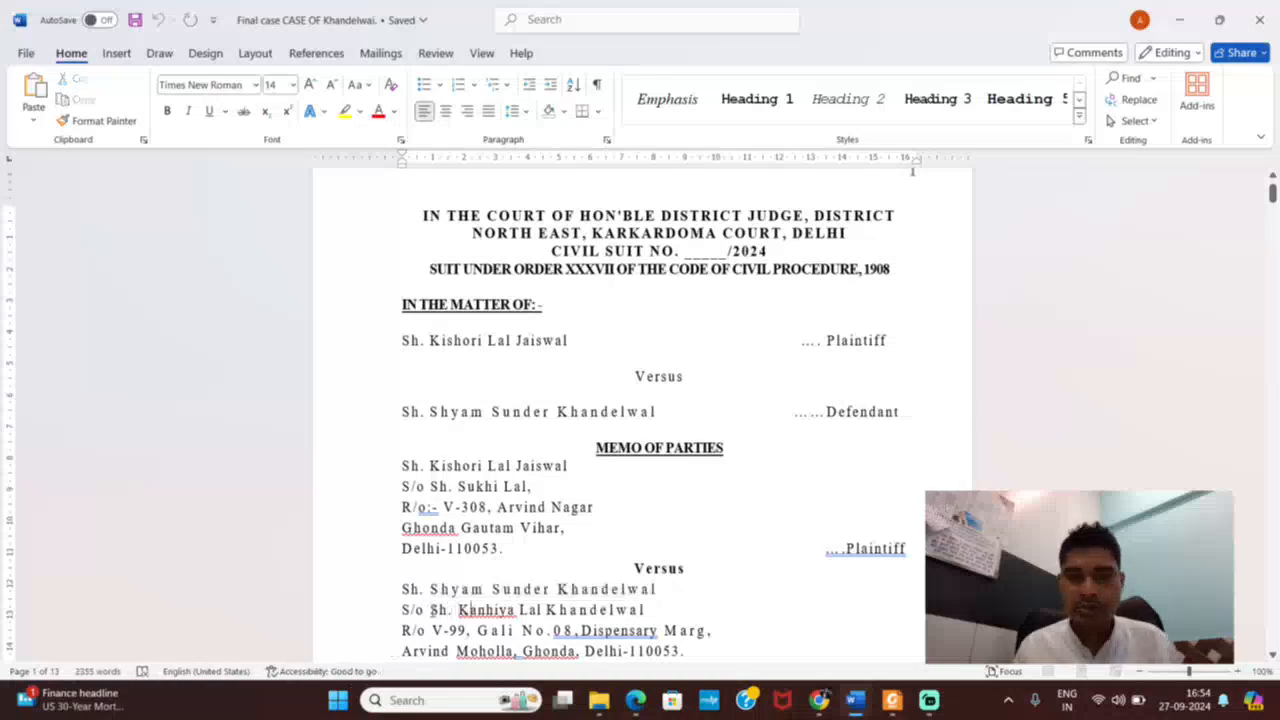
pyautogui.moveTo(458, 609); pyautogui.dragTo(646, 610)
pyautogui.hotkey('ctrl', 'c')
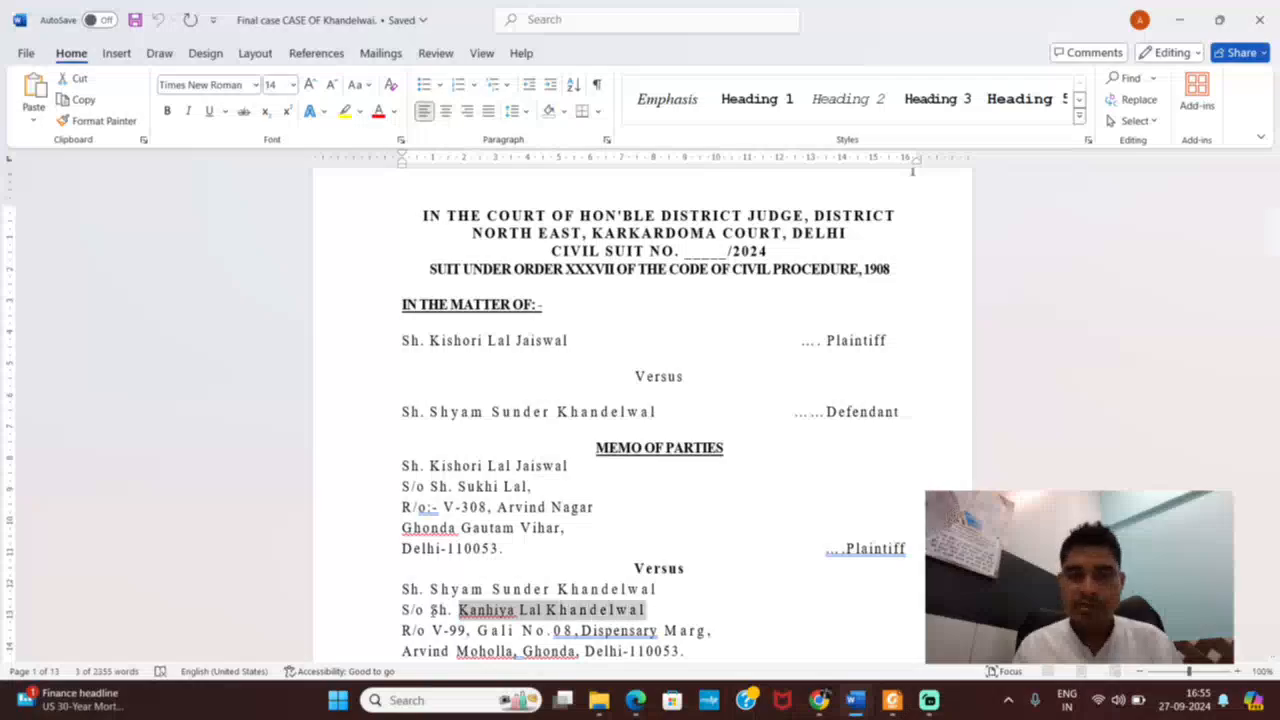
pyautogui.hotkey('alt', 'Tab')
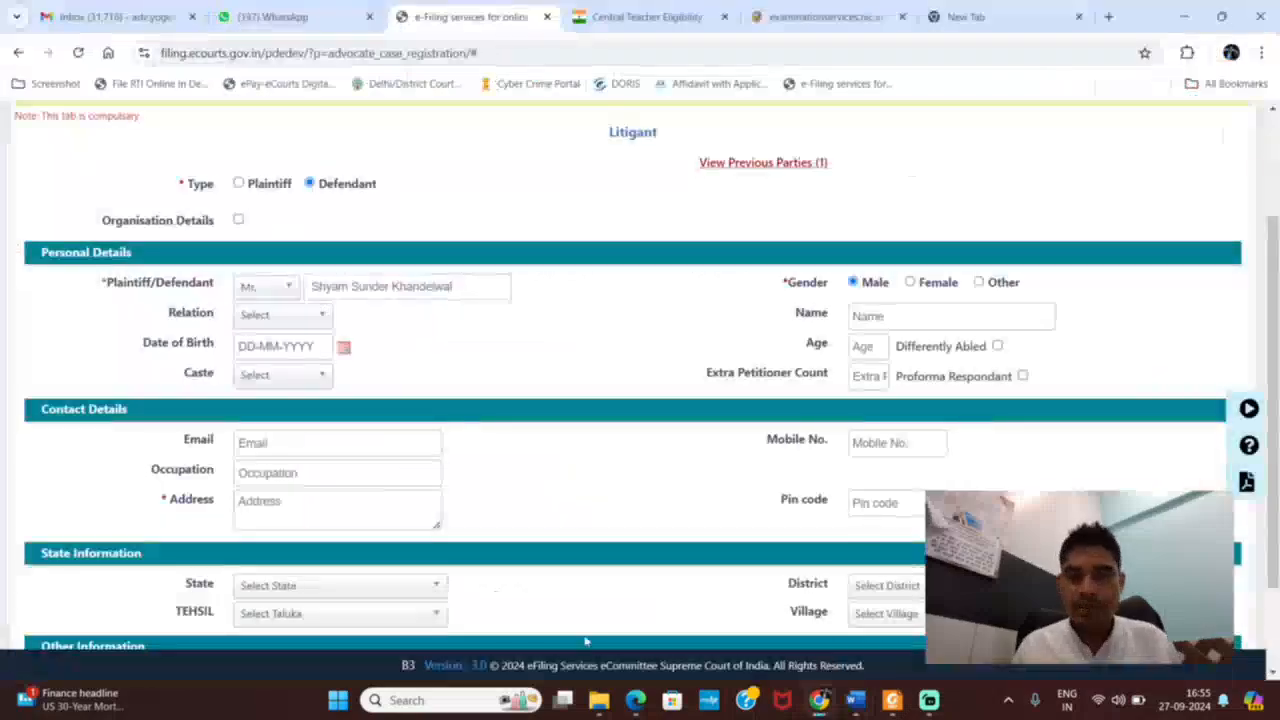
# Step: Paste the father's name into the relative Name field, leave Age empty, and move to Address
pyautogui.click(883, 320)
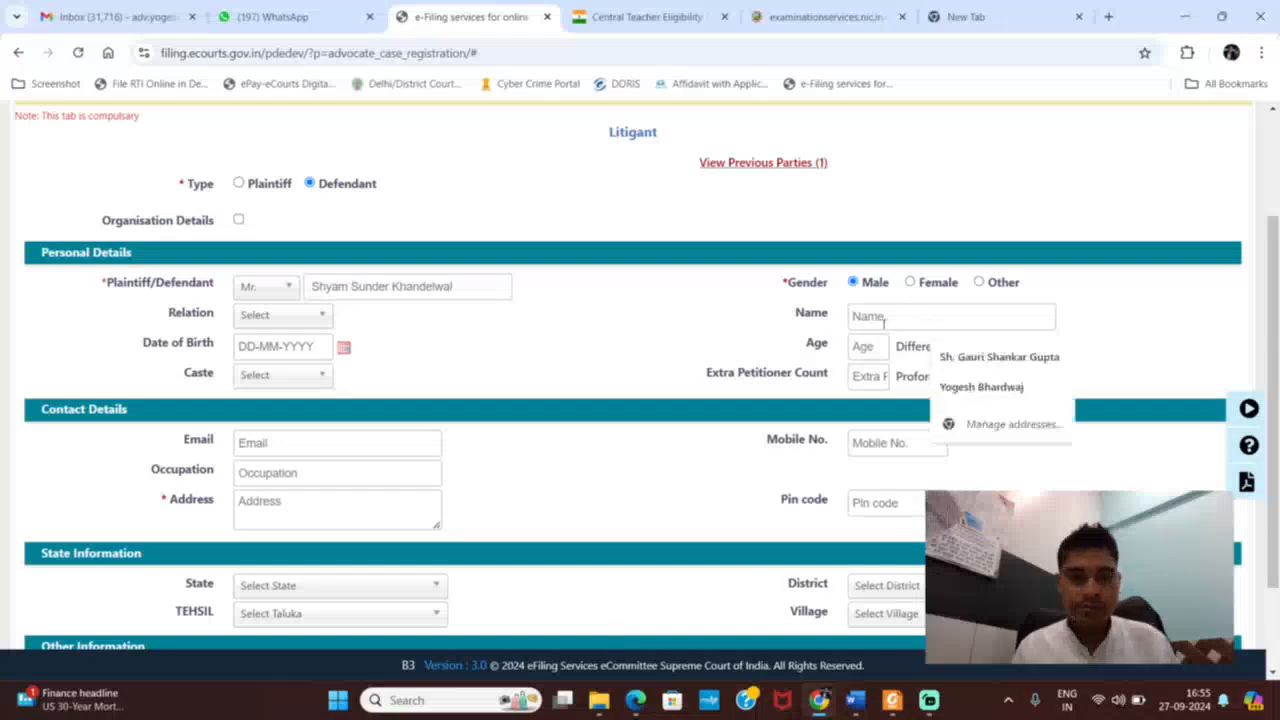
pyautogui.hotkey('ctrl', 'v')
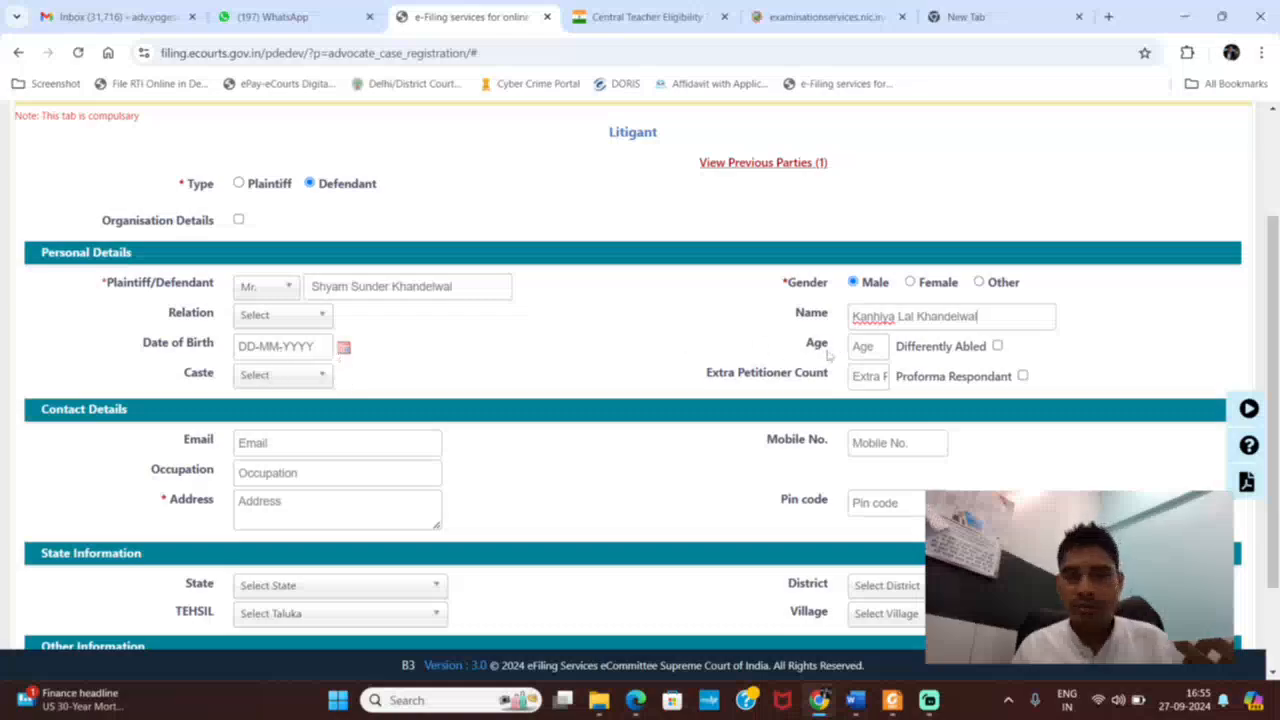
pyautogui.click(872, 347)
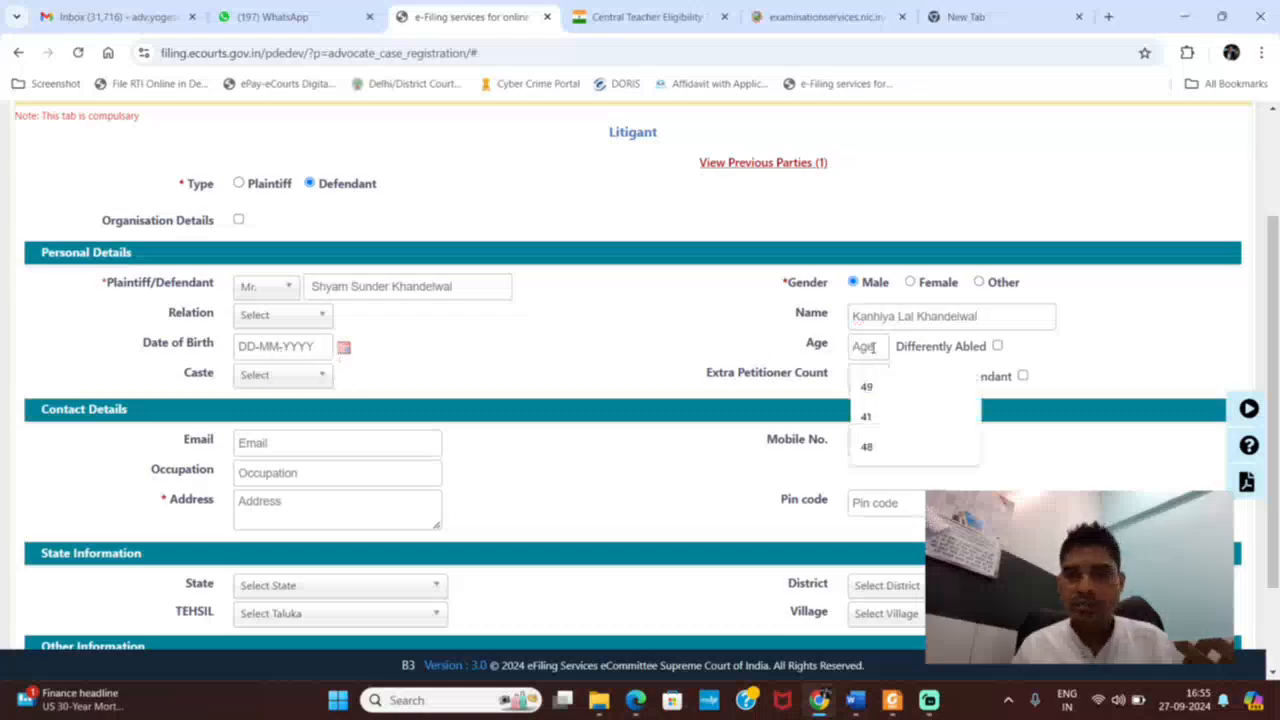
pyautogui.click(586, 380)
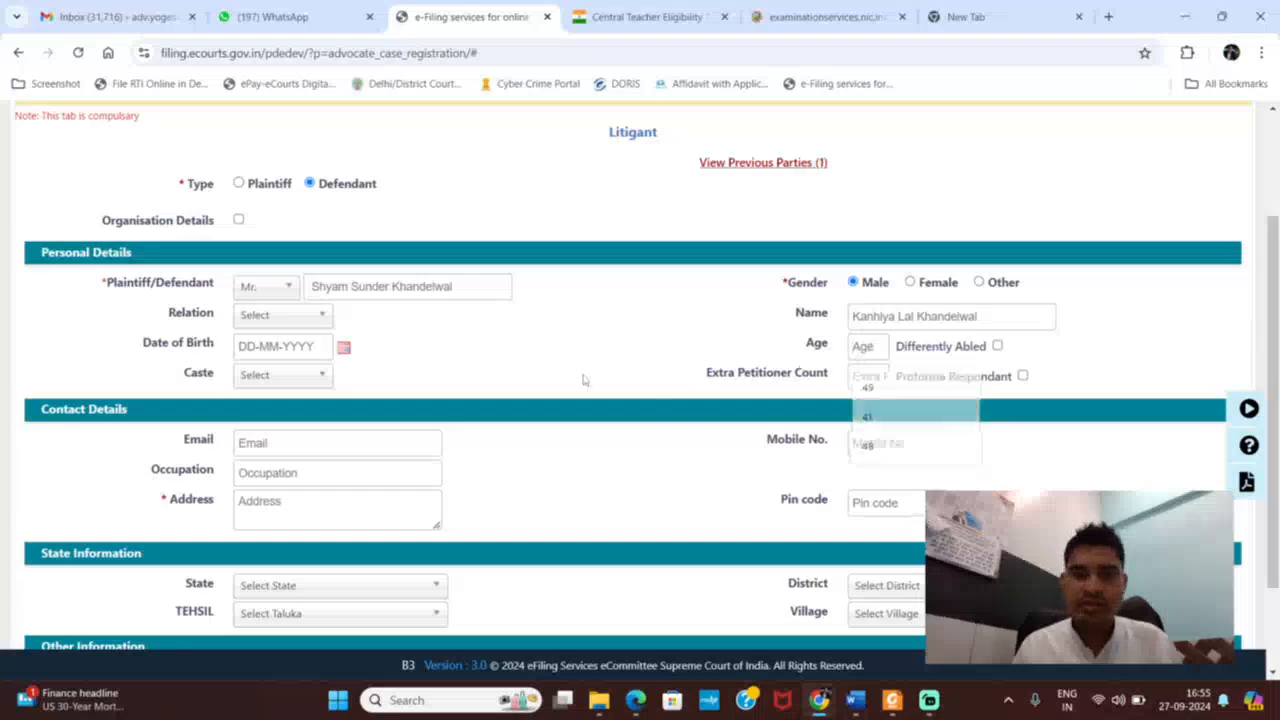
pyautogui.click(265, 503)
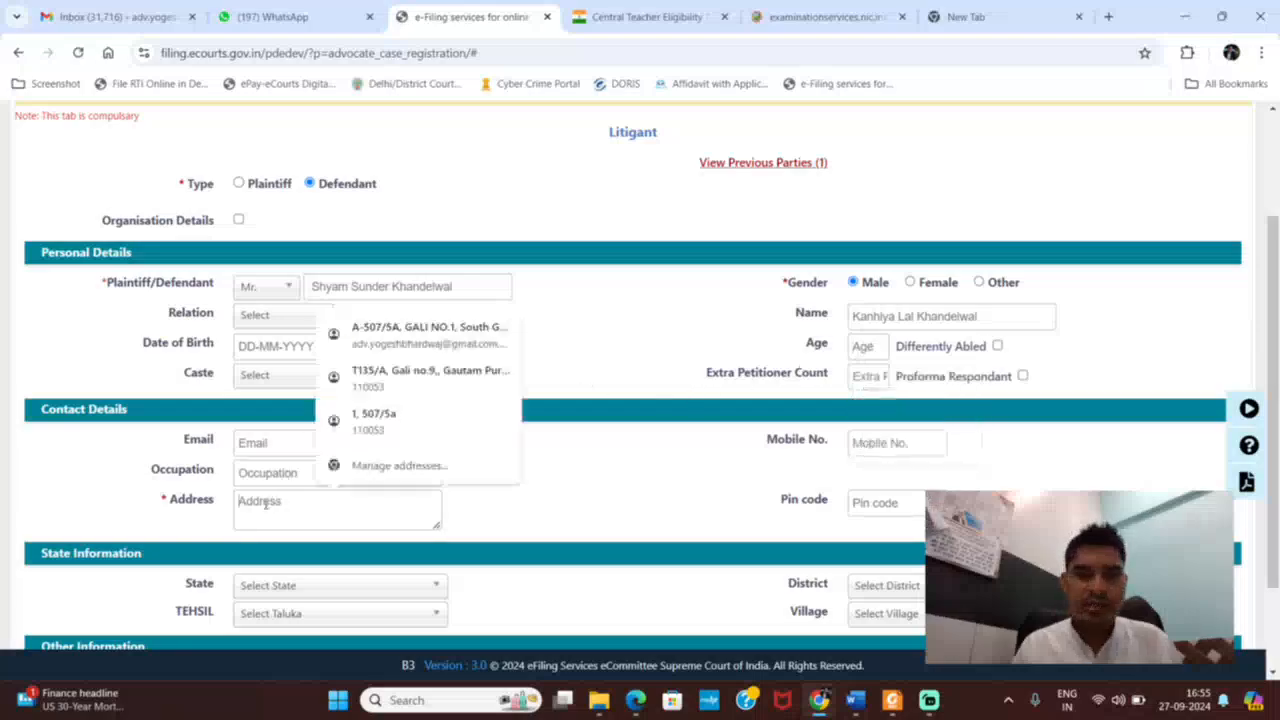
pyautogui.moveTo(888, 705)
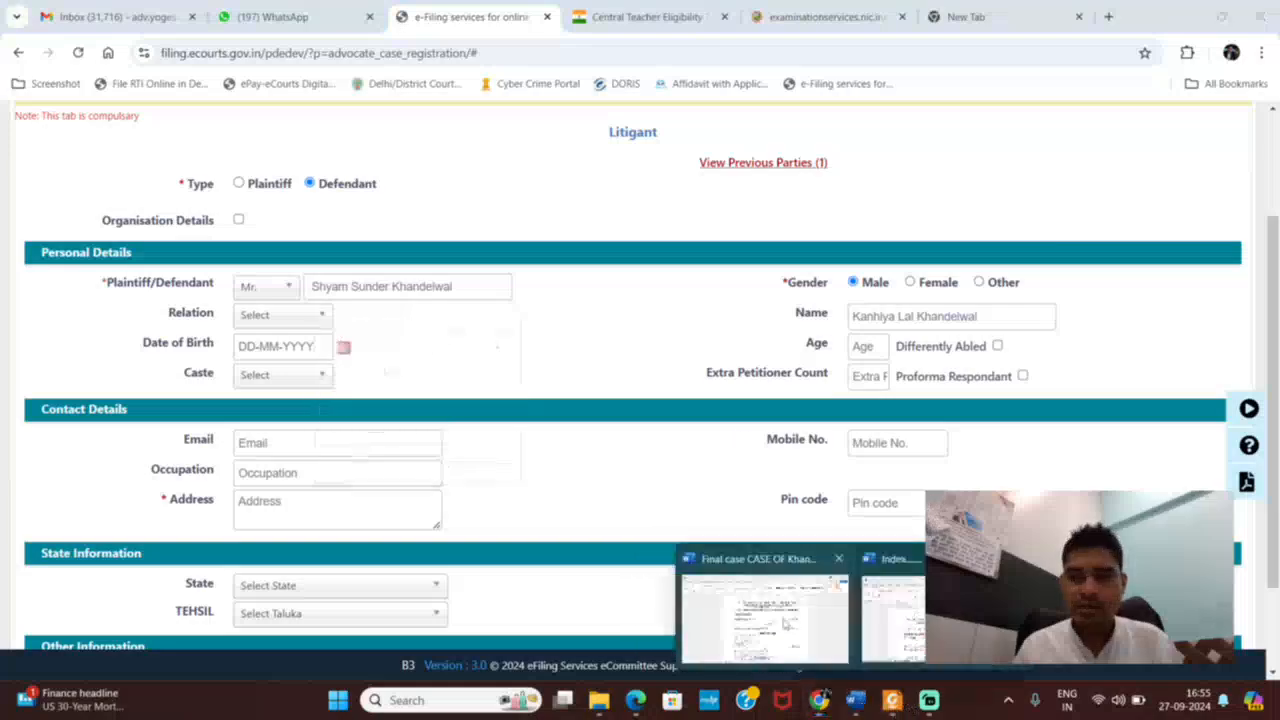
# Step: Copy the defendant's residential address through the pin code, excluding the Also At heading, from Word
pyautogui.click(784, 622)
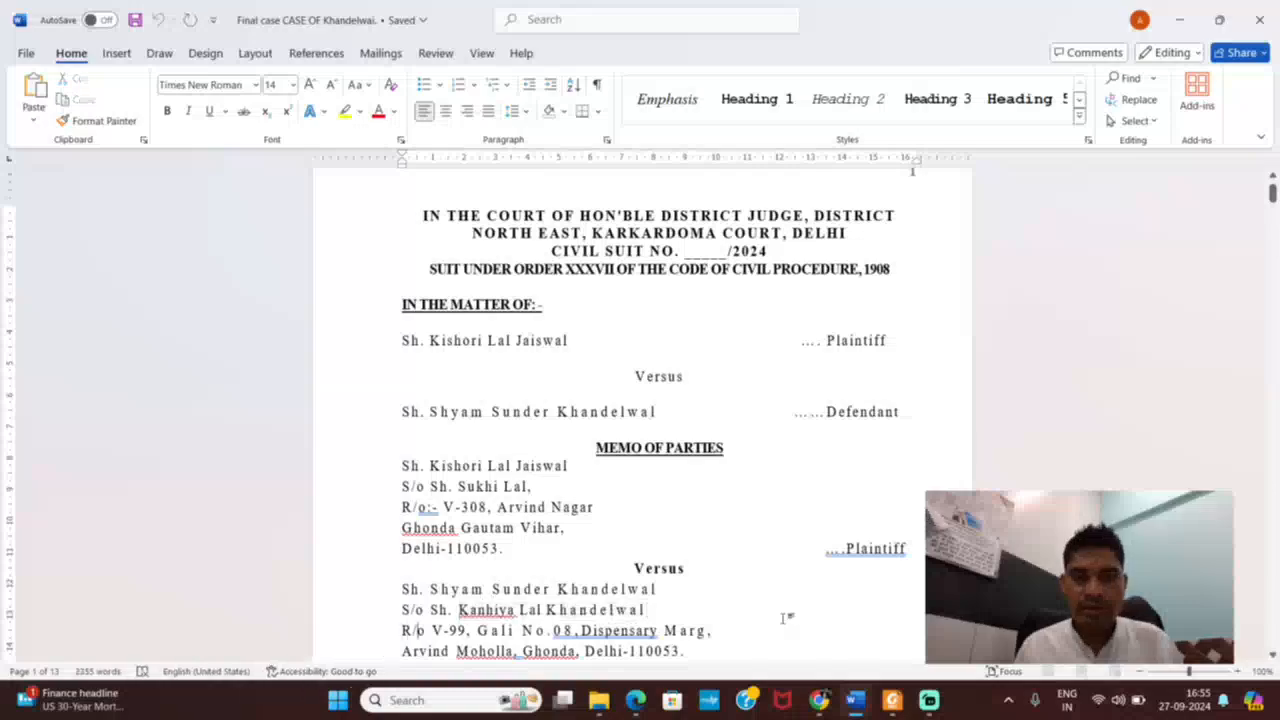
pyautogui.press('Right')
pyautogui.press('Right')
pyautogui.hotkey('shift', 'Right')
pyautogui.hotkey('shift', 'Right')
pyautogui.hotkey('shift', 'Right')
pyautogui.hotkey('shift', 'Right')
pyautogui.hotkey('shift', 'Right')
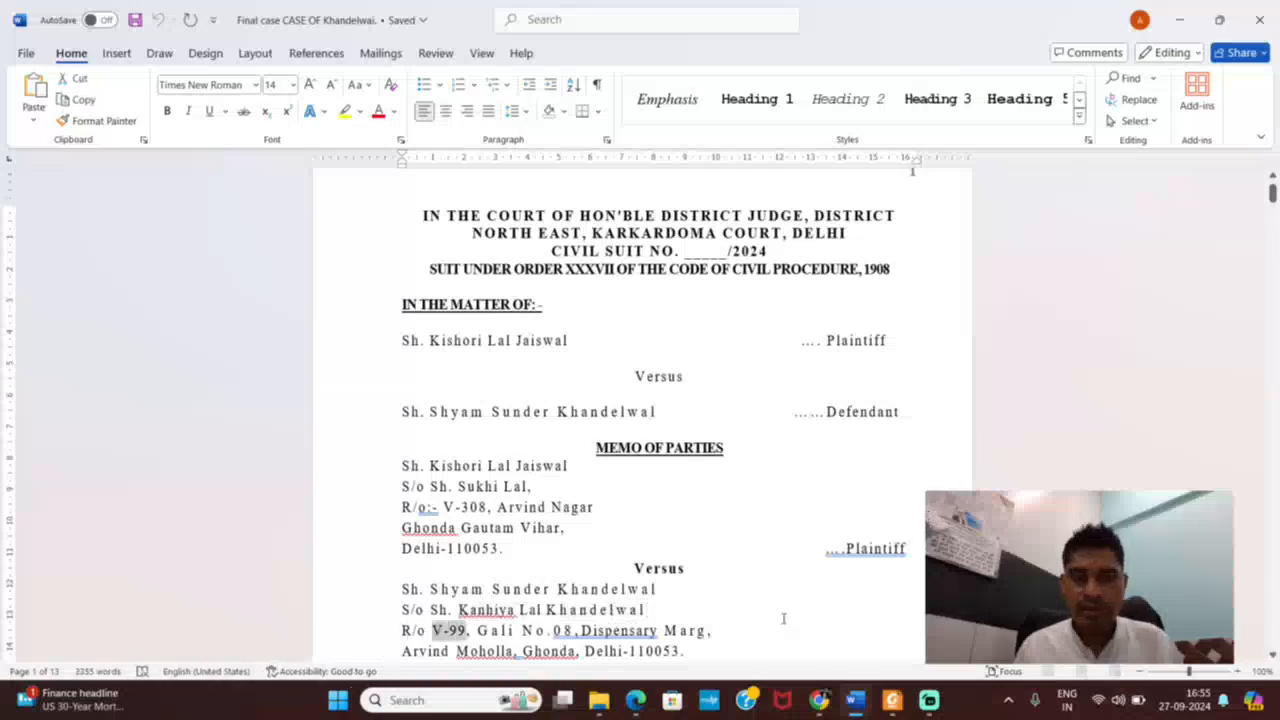
pyautogui.hotkey('ctrl', 'shift', 'Down')
pyautogui.hotkey('ctrl', 'shift', 'Down')
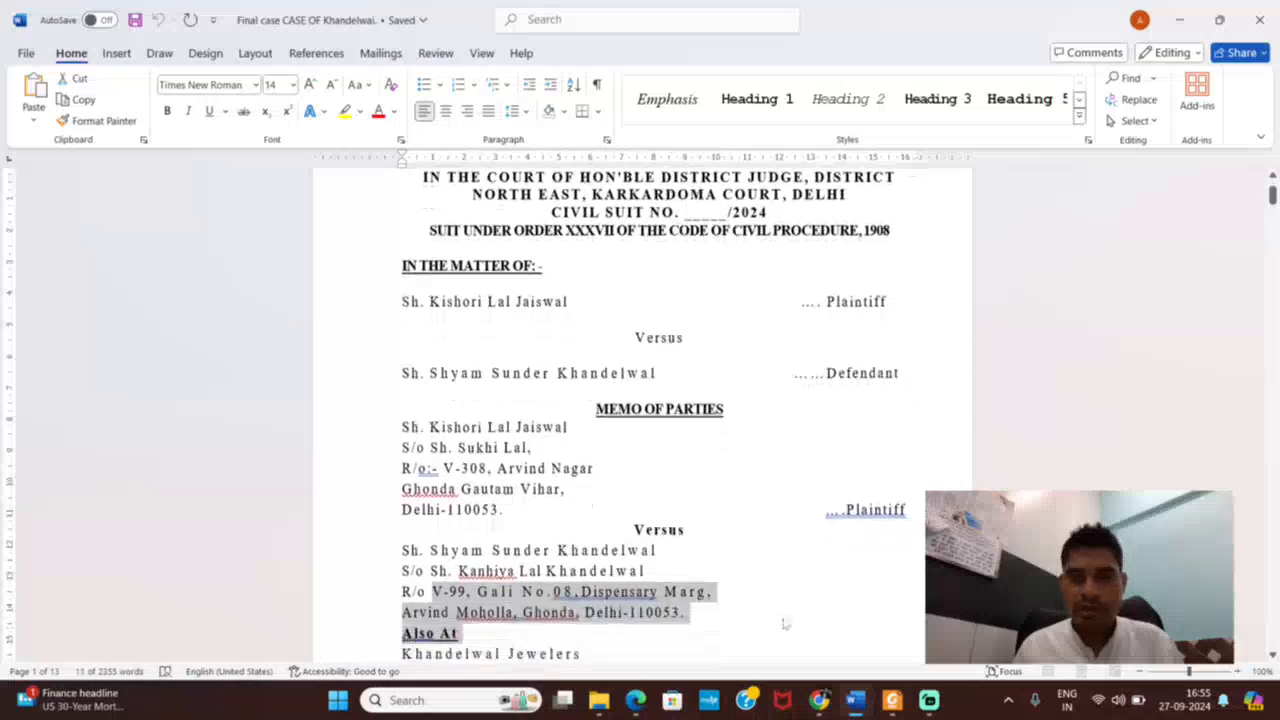
pyautogui.hotkey('shift', 'Up')
pyautogui.hotkey('shift', 'Right')
pyautogui.hotkey('shift', 'Right')
pyautogui.hotkey('shift', 'Right')
pyautogui.hotkey('shift', 'Right')
pyautogui.hotkey('shift', 'Right')
pyautogui.hotkey('shift', 'Right')
pyautogui.hotkey('shift', 'Right')
pyautogui.hotkey('shift', 'Right')
pyautogui.hotkey('shift', 'Right')
pyautogui.hotkey('shift', 'Right')
pyautogui.hotkey('shift', 'Right')
pyautogui.hotkey('shift', 'Right')
pyautogui.hotkey('shift', 'Right')
pyautogui.hotkey('shift', 'Right')
pyautogui.hotkey('shift', 'Right')
pyautogui.hotkey('shift', 'Right')
pyautogui.hotkey('shift', 'Right')
pyautogui.hotkey('shift', 'Right')
pyautogui.hotkey('shift', 'Right')
pyautogui.hotkey('shift', 'Right')
pyautogui.hotkey('shift', 'Right')
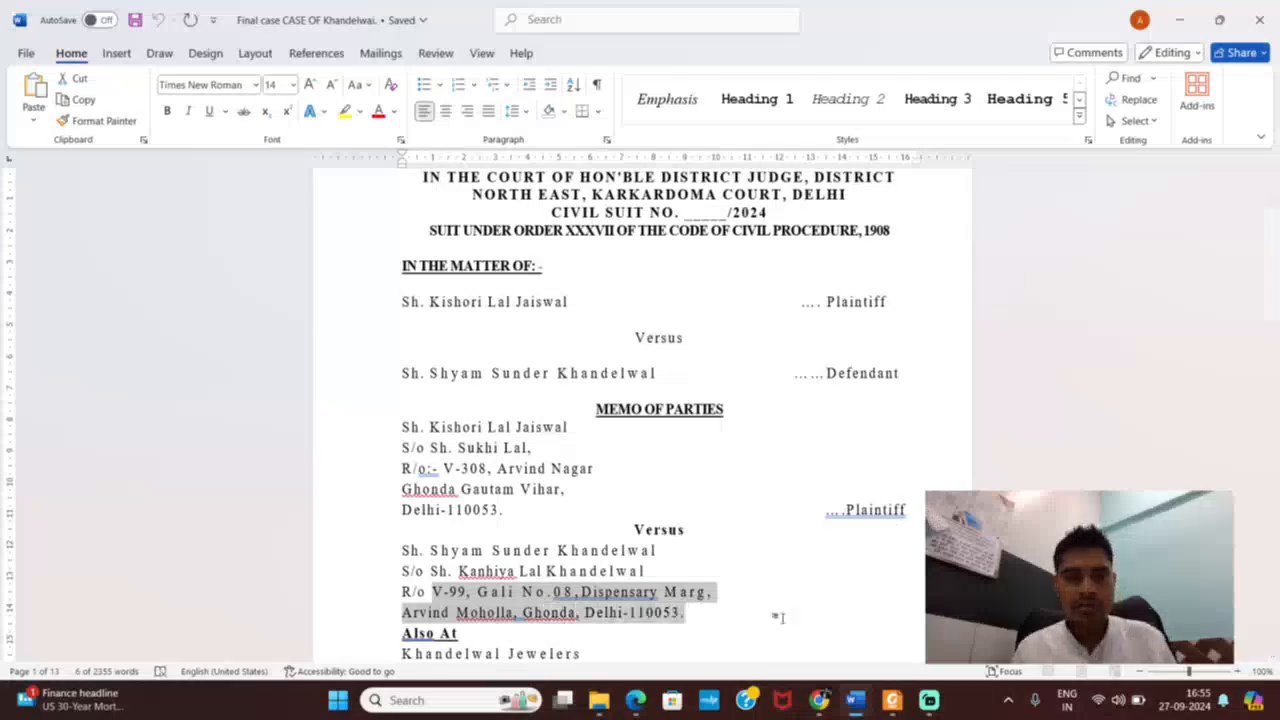
pyautogui.hotkey('alt', 'Tab')
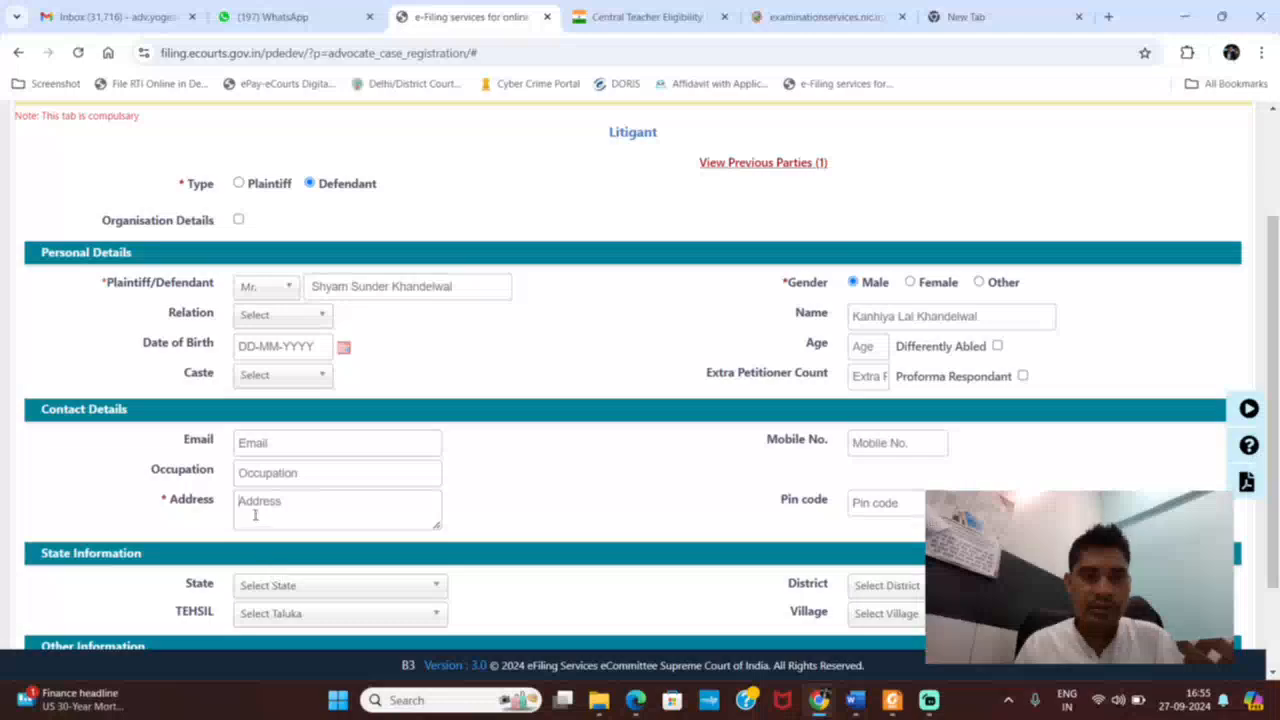
# Step: Paste the defendant's address into the Address box and dismiss the autofill suggestions
pyautogui.click(255, 515)
pyautogui.hotkey('ctrl', 'v')
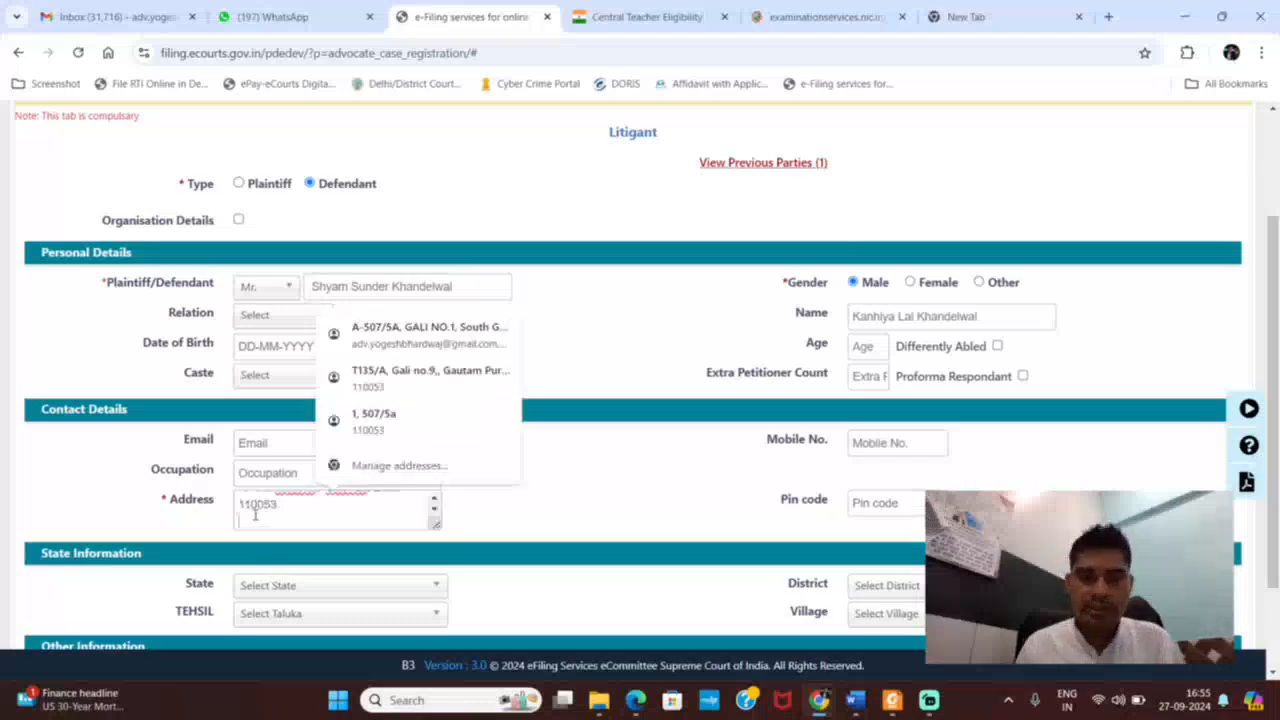
pyautogui.press('Up')
pyautogui.press('Up')
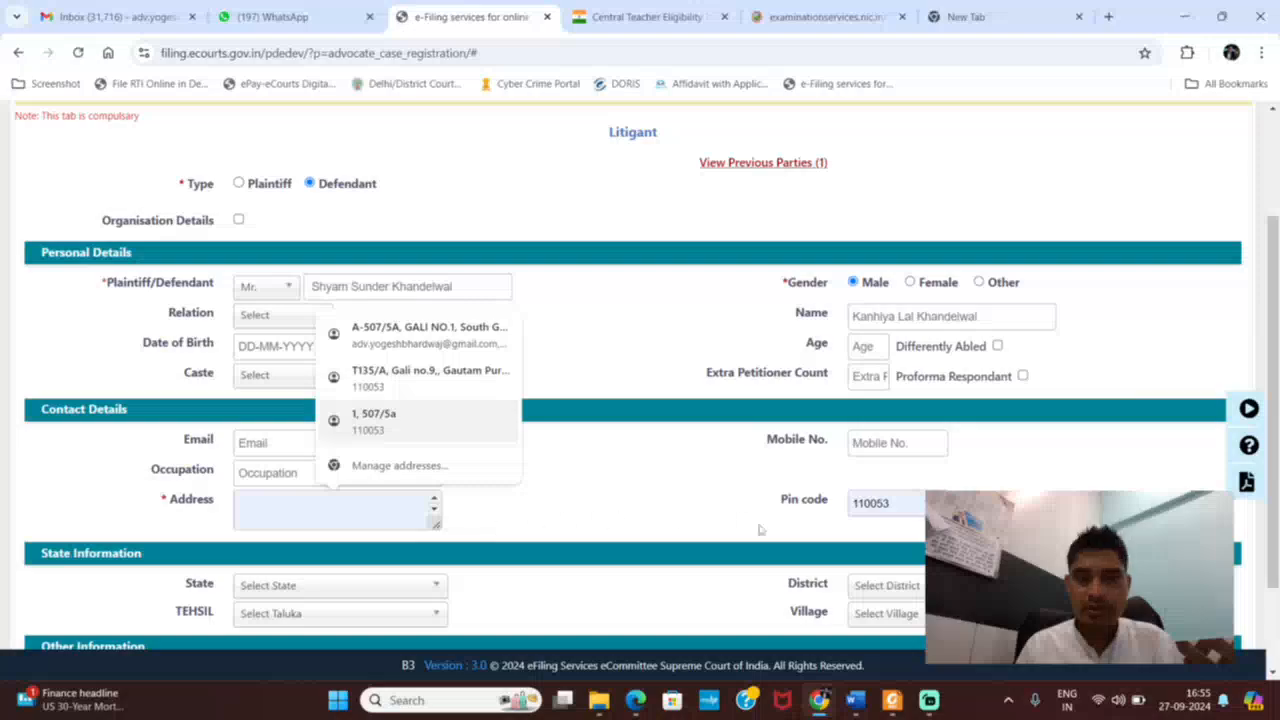
pyautogui.click(873, 442)
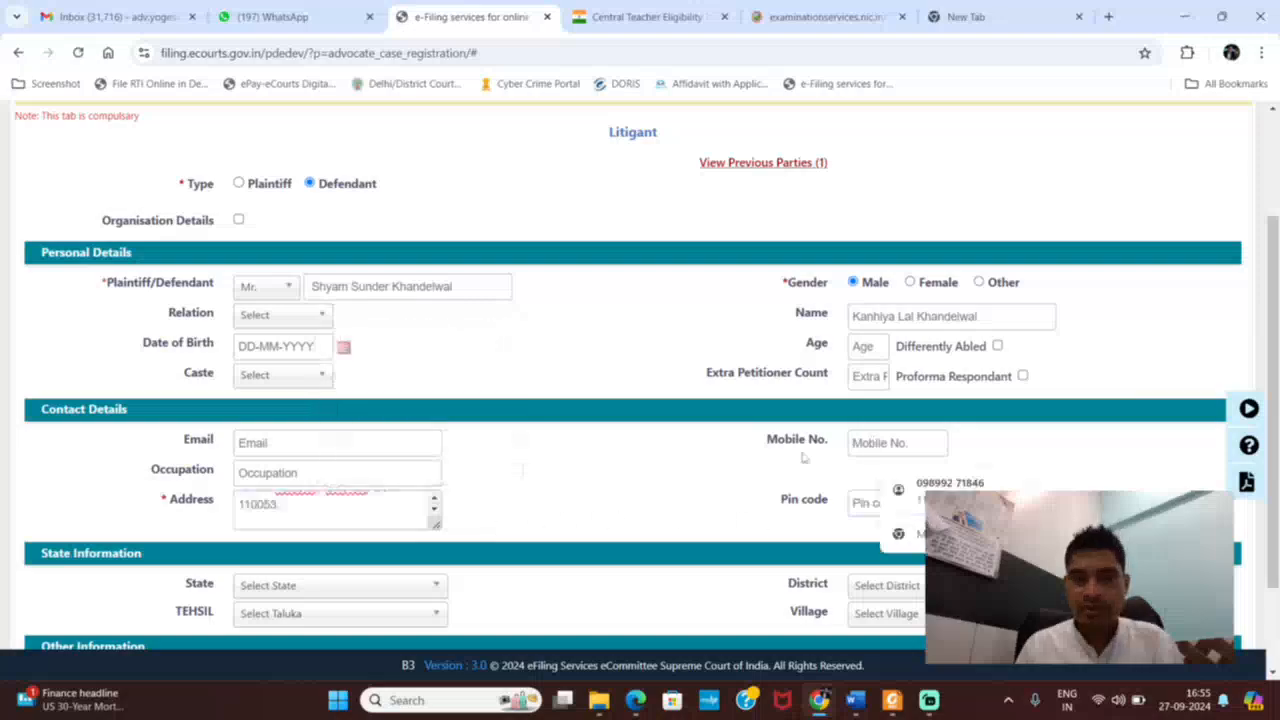
pyautogui.click(281, 511)
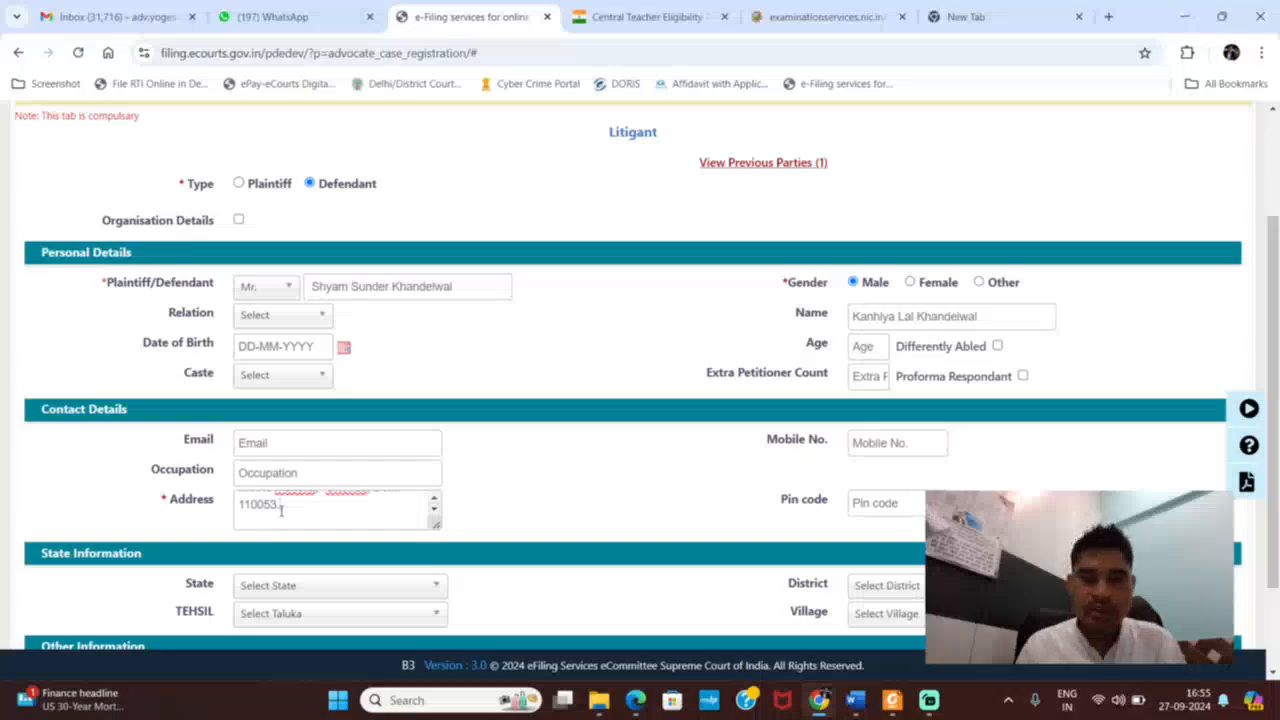
# Step: Remove the comma after the house number and replace the lane-number period with a space
pyautogui.scroll(2, 281, 511)
pyautogui.scroll(-2, 281, 511)
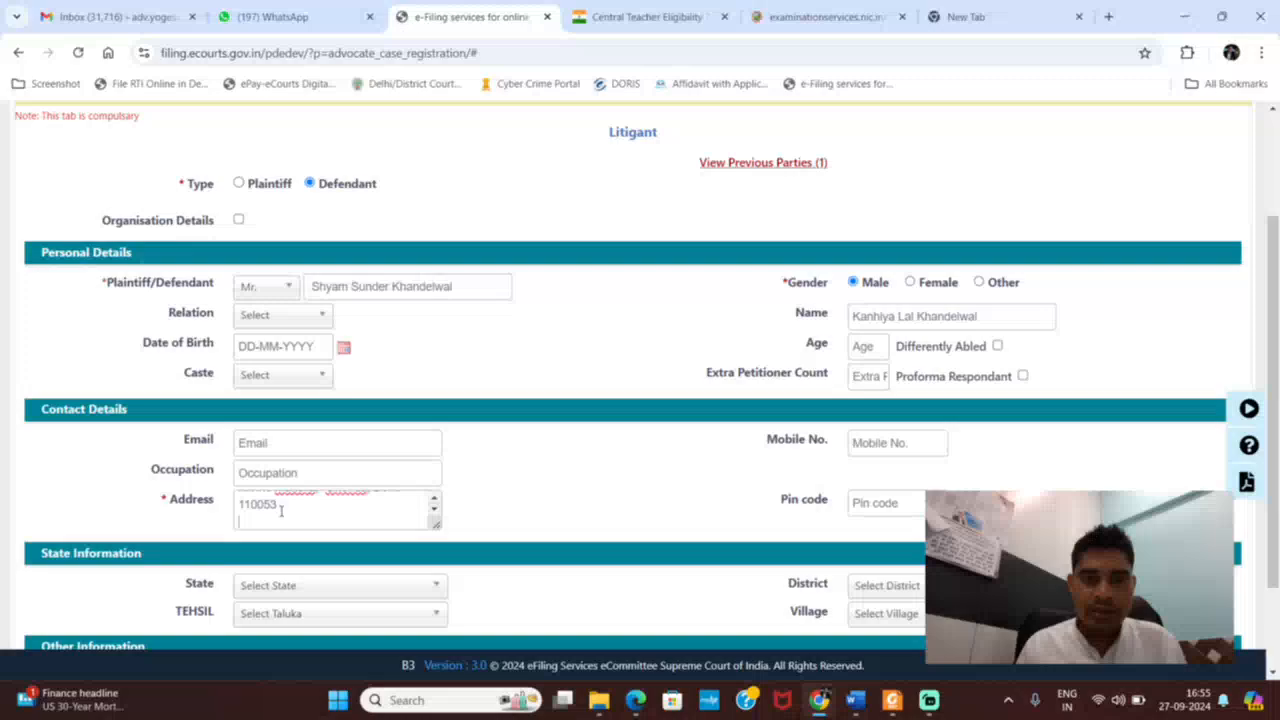
pyautogui.scroll(1, 281, 511)
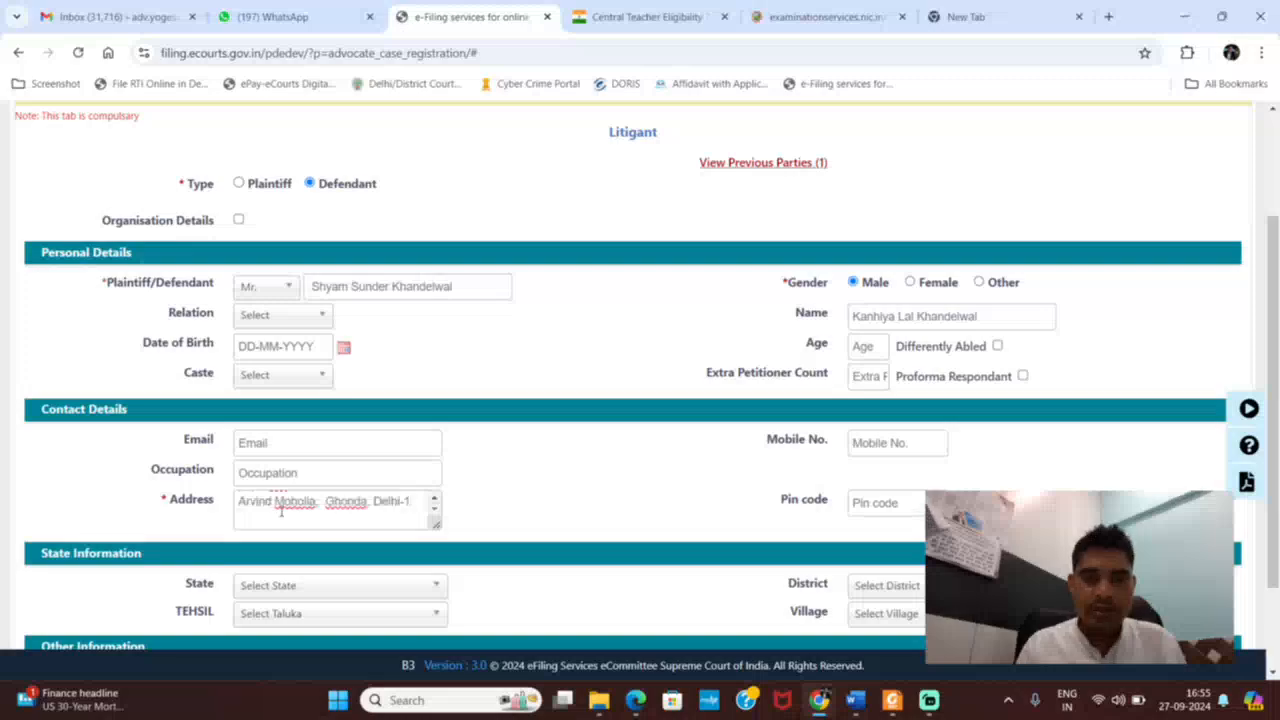
pyautogui.scroll(1, 281, 509)
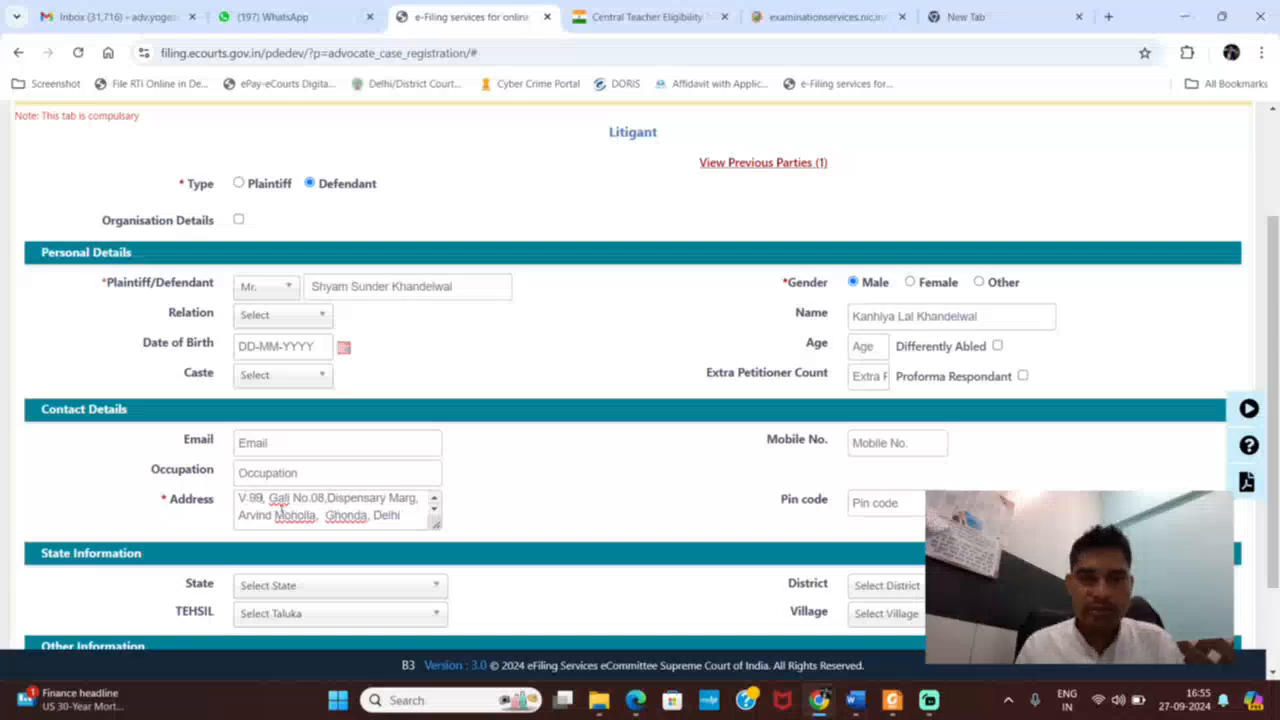
pyautogui.press('BackSpace')
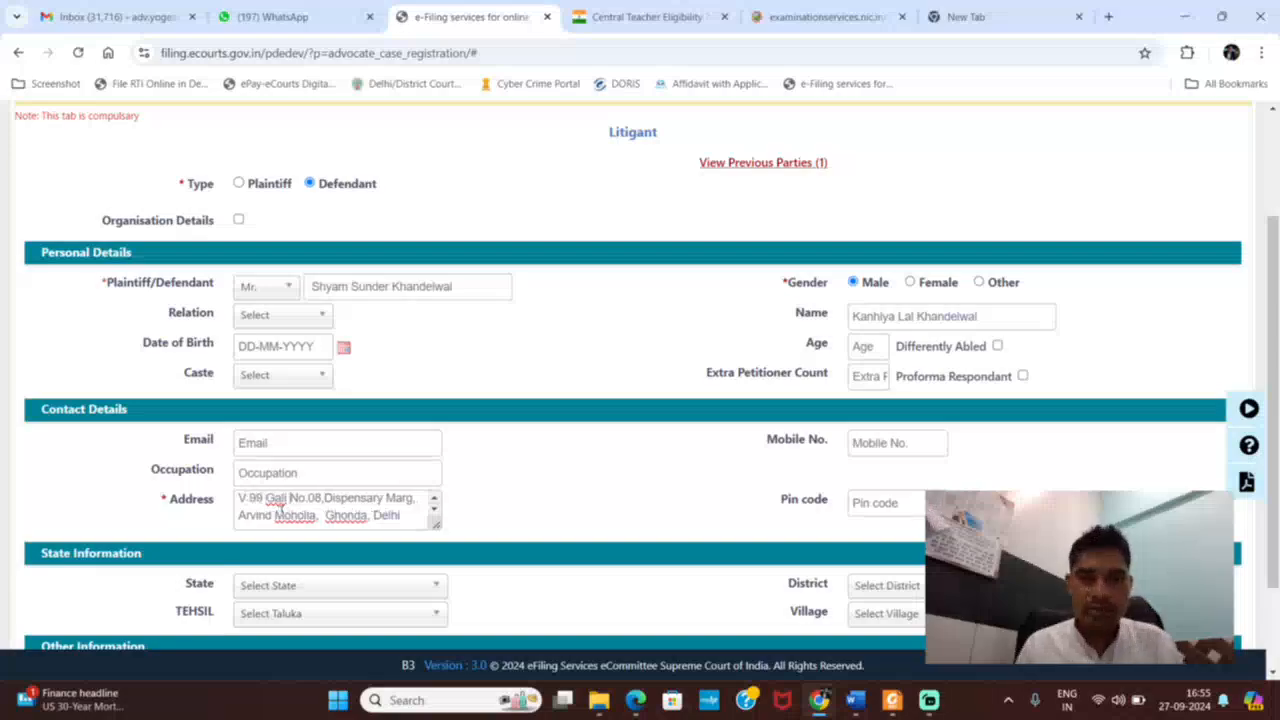
pyautogui.press('Right')
pyautogui.press('Delete')
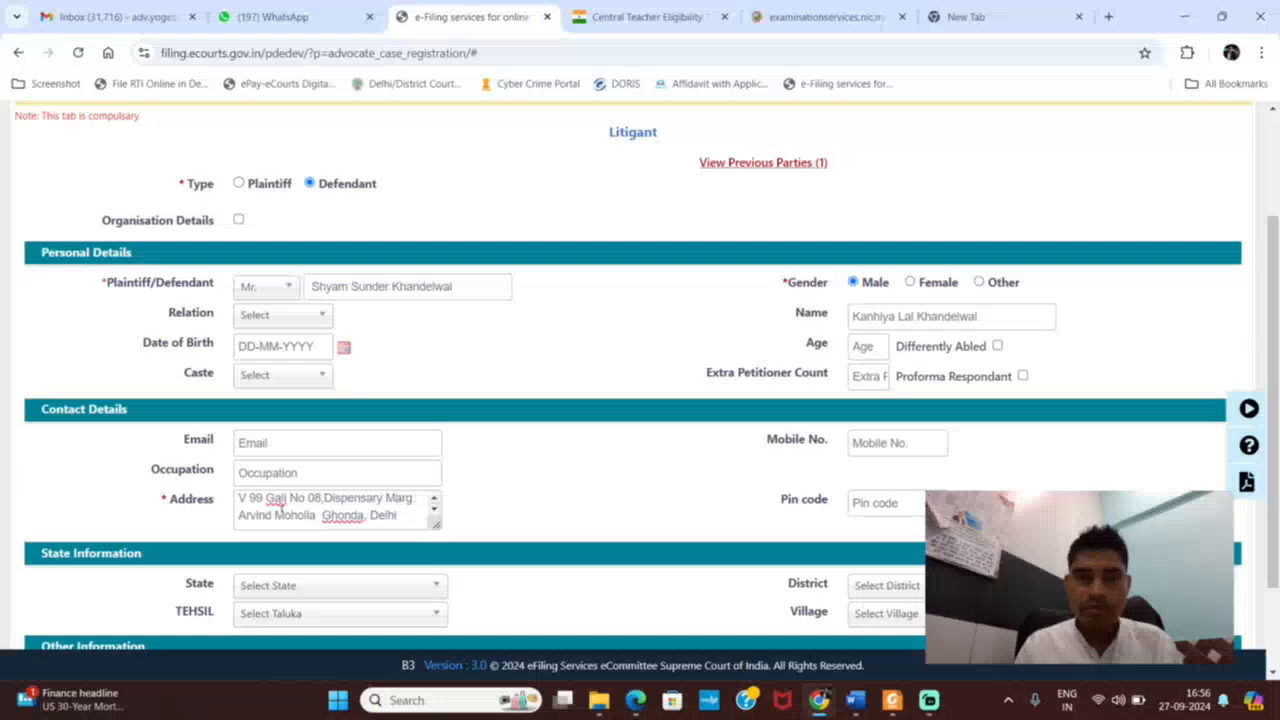
# Step: Enter the defendant's pin code, choose state DELHI and district NORTH EAST, and save the record
pyautogui.click(879, 502)
pyautogui.write('110053')
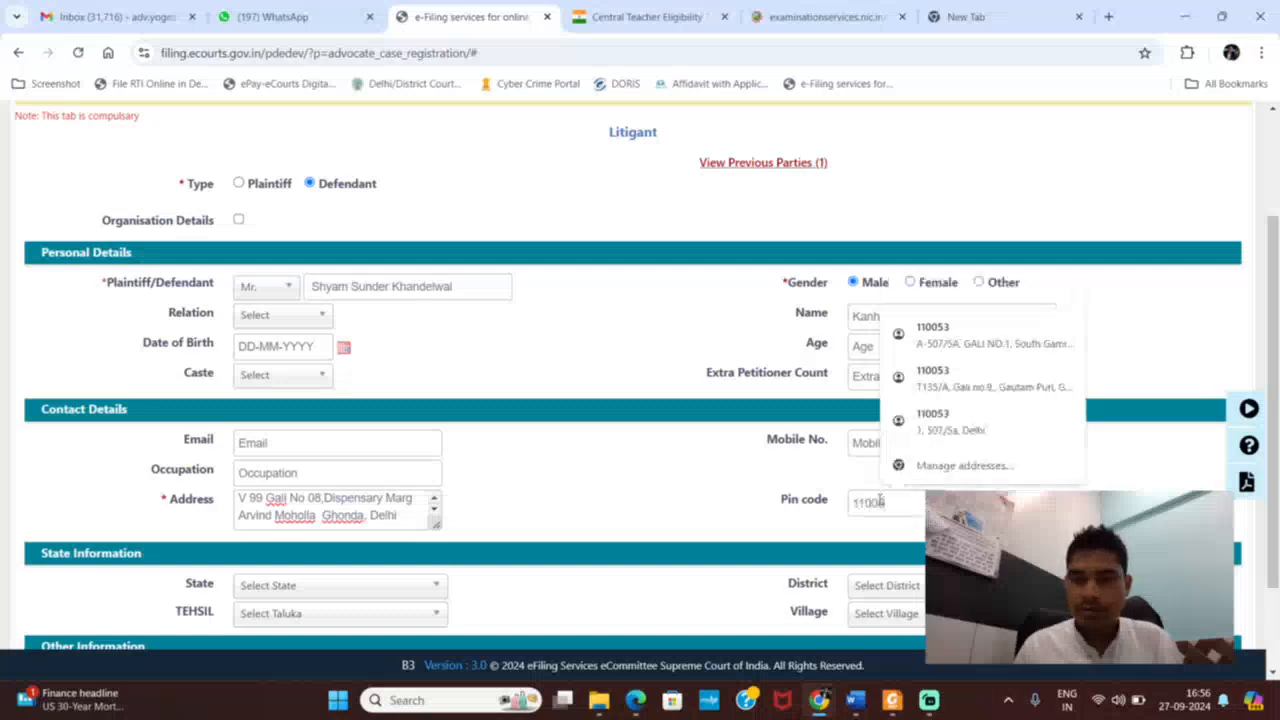
pyautogui.scroll(-2, 380, 466)
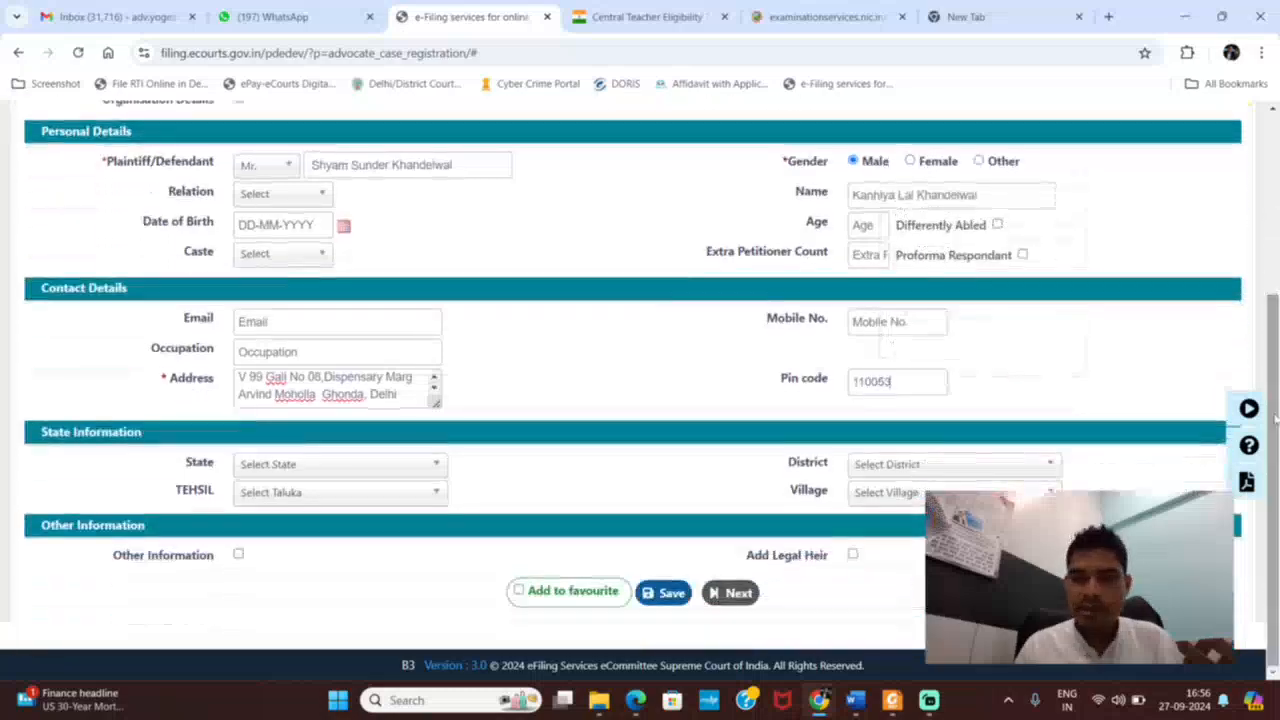
pyautogui.click(349, 469)
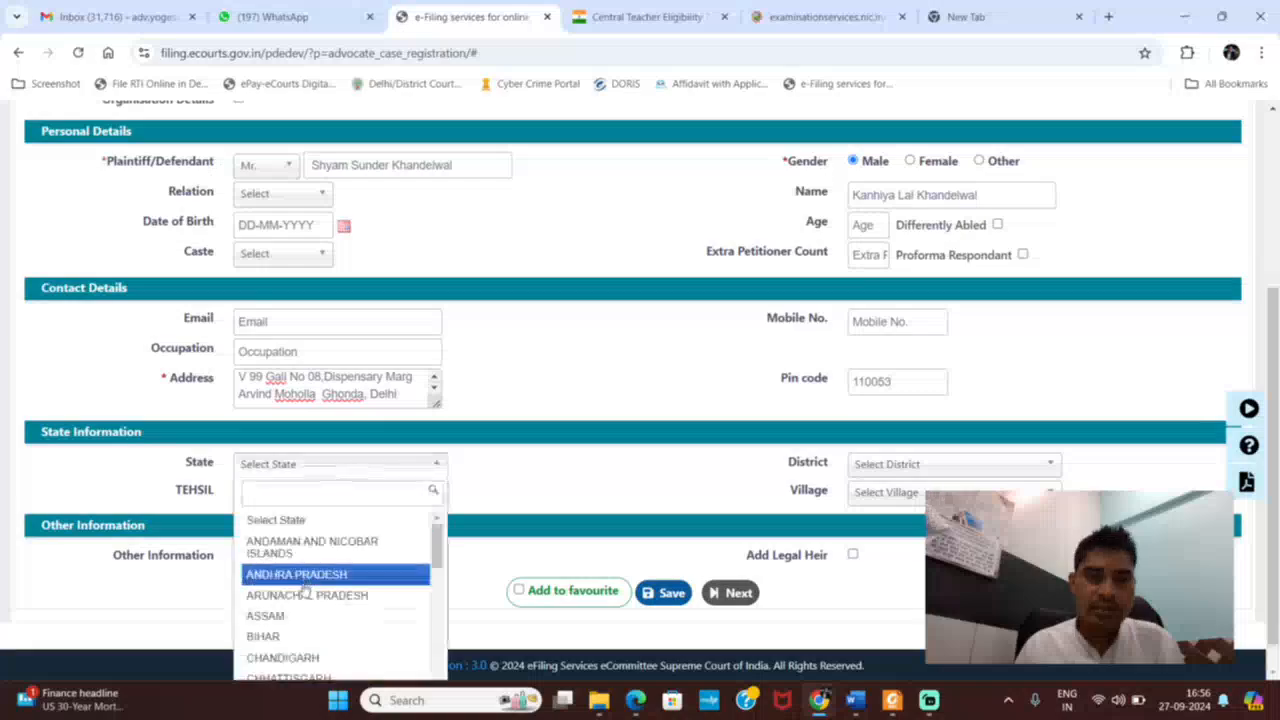
pyautogui.write('de')
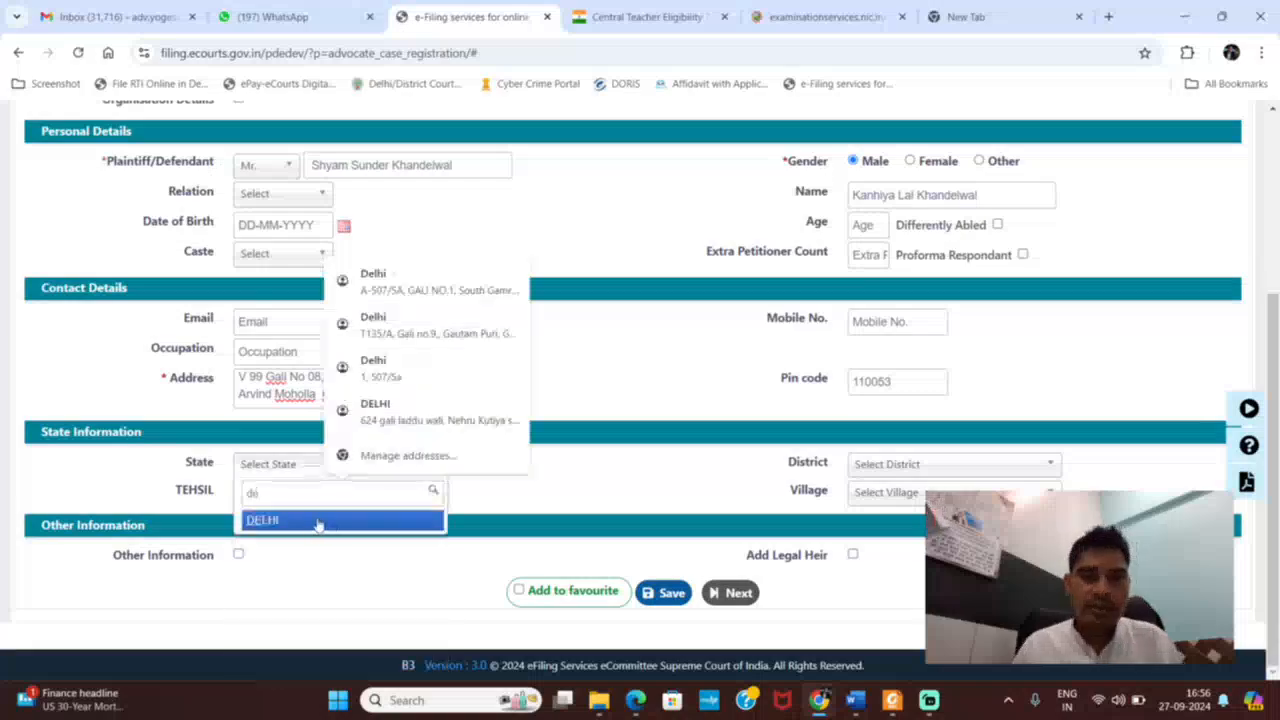
pyautogui.click(310, 522)
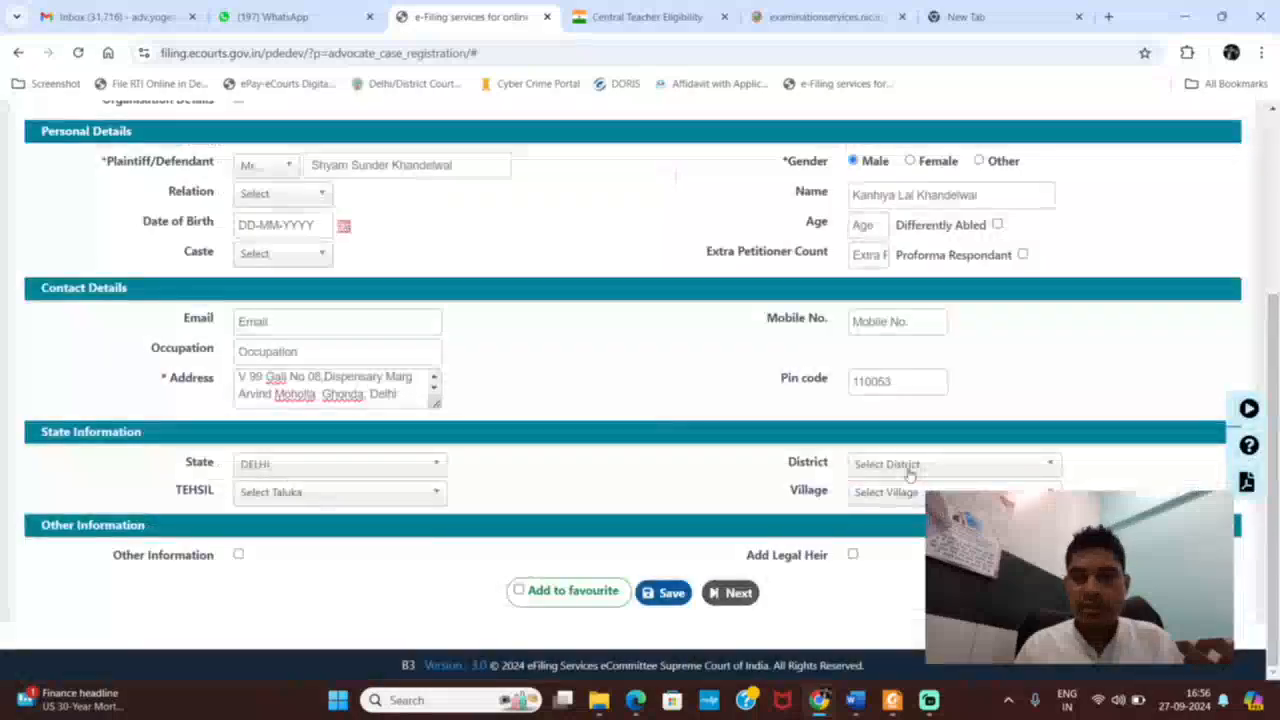
pyautogui.click(909, 466)
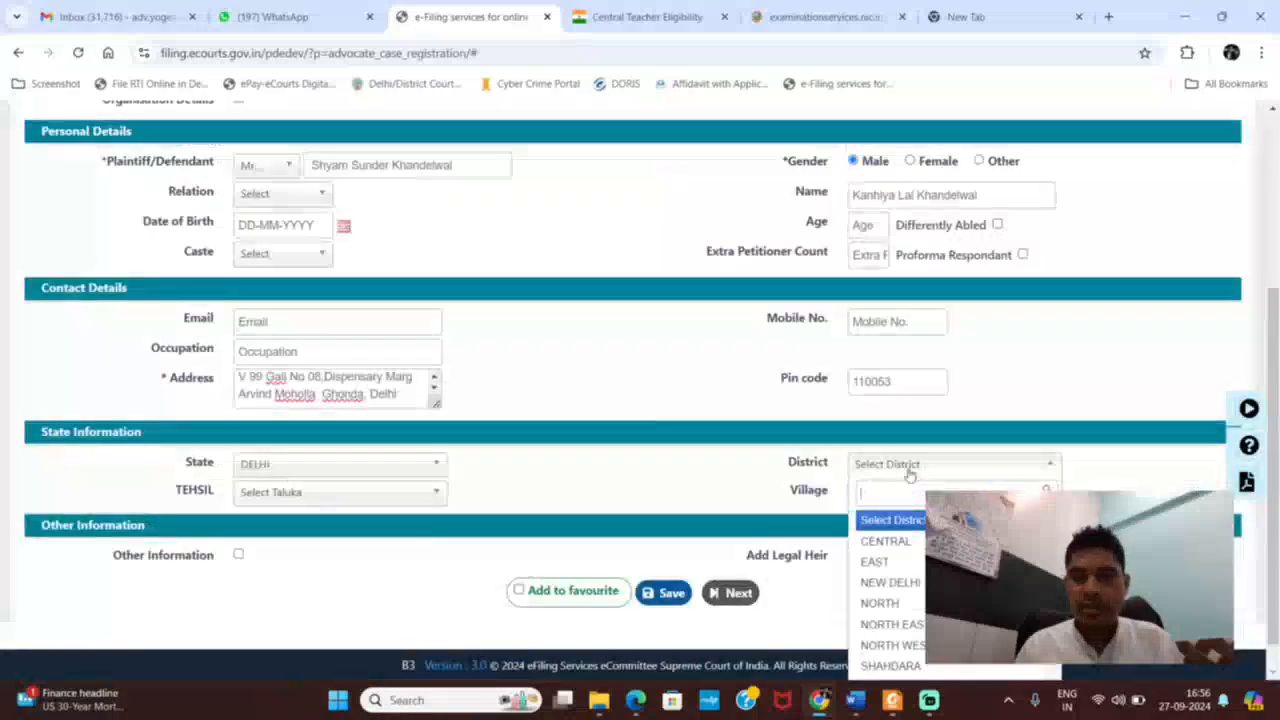
pyautogui.click(890, 624)
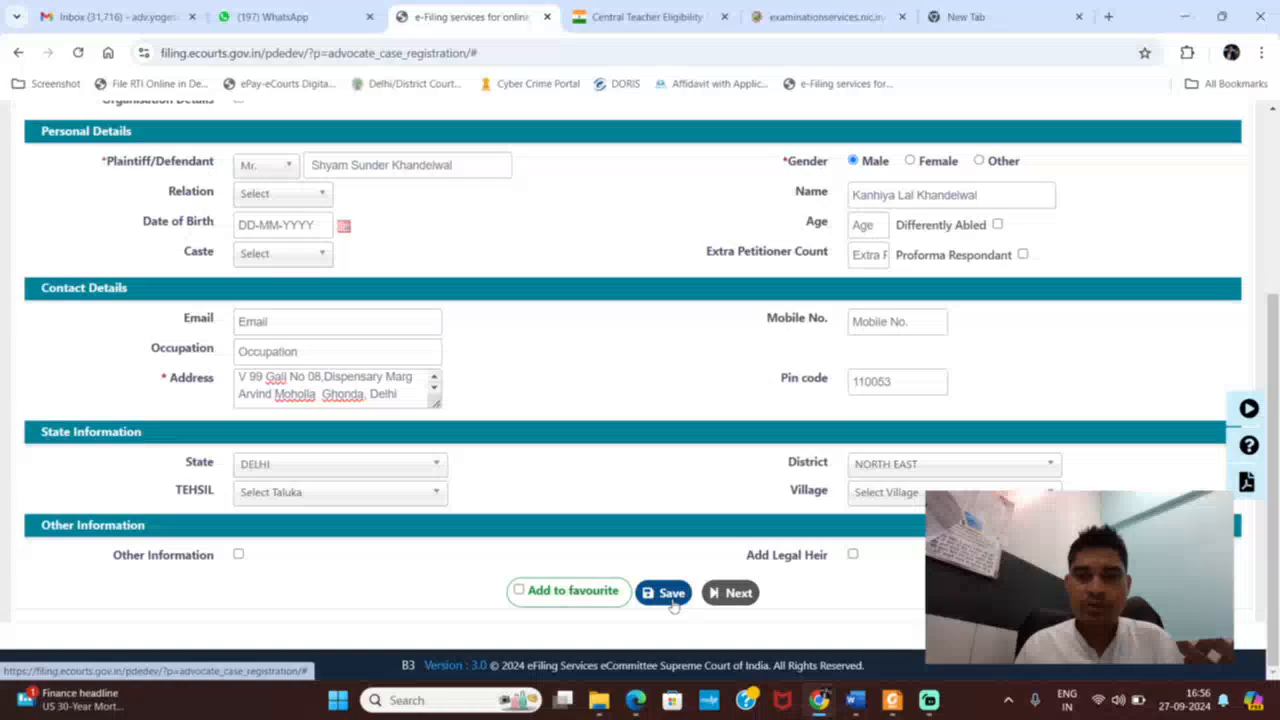
pyautogui.click(672, 597)
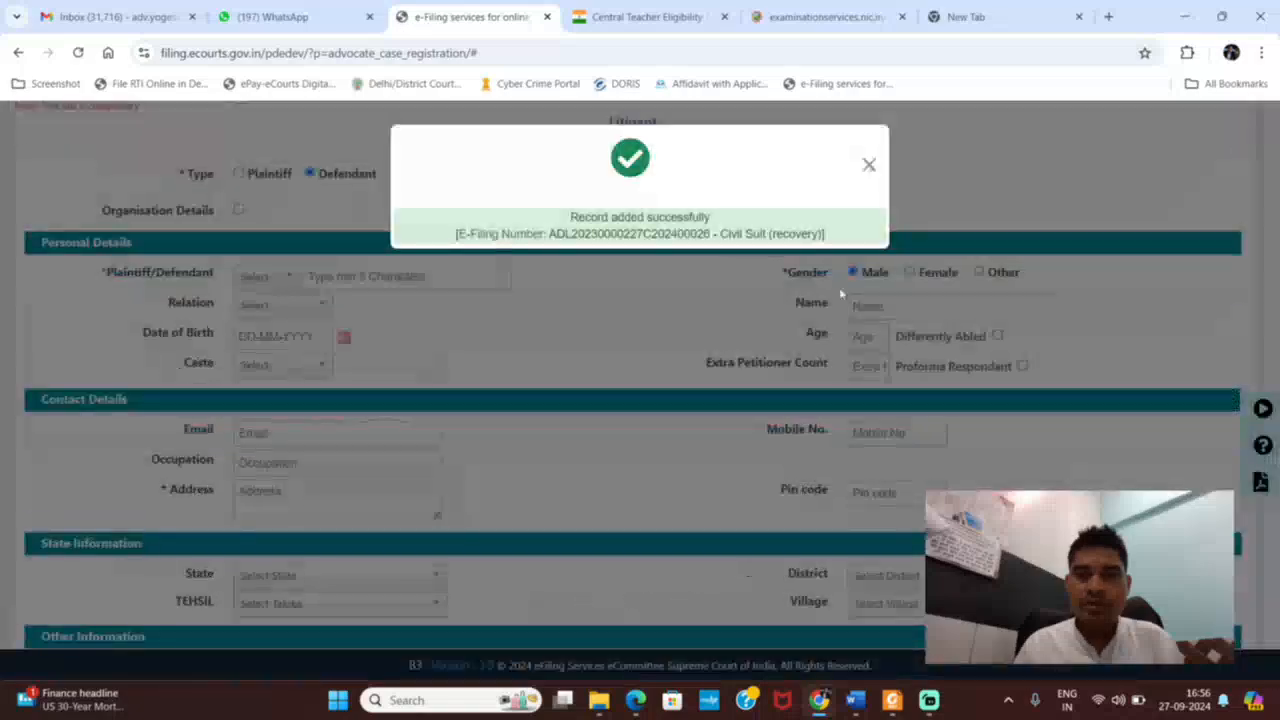
# Step: Dismiss the record-added message, save the litigant form, and switch to the Fact Details tab
pyautogui.click(869, 164)
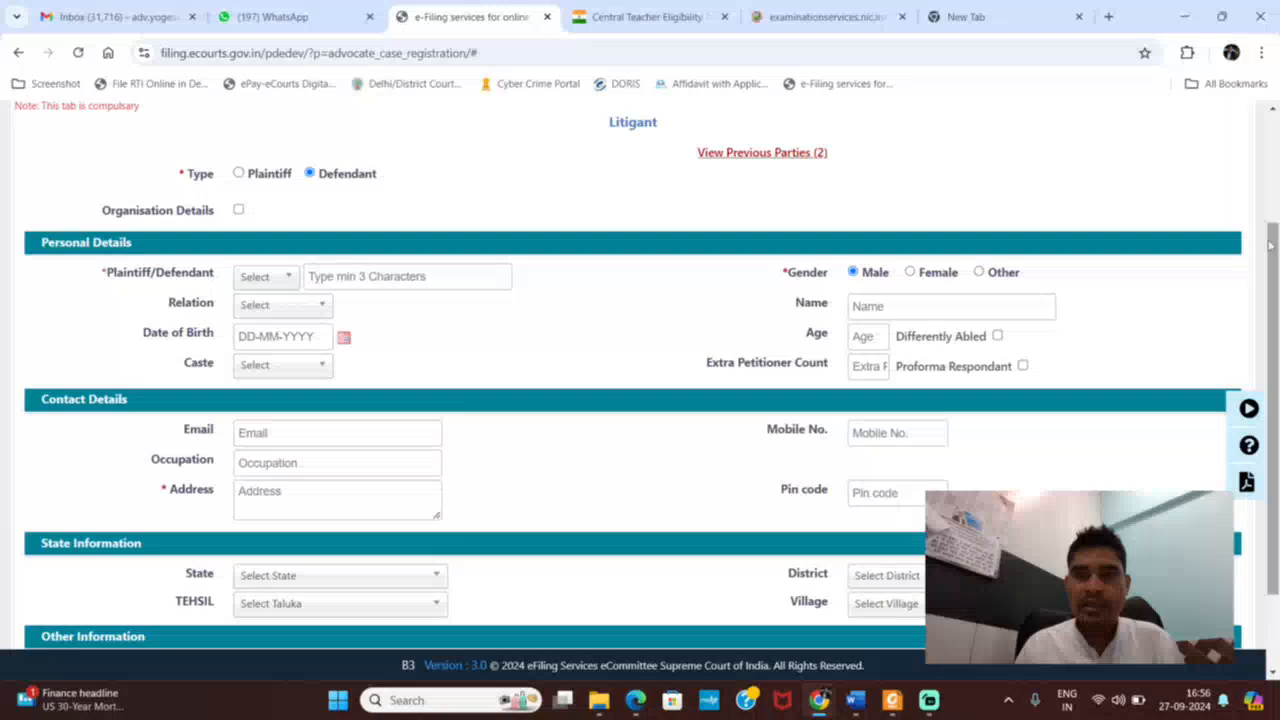
pyautogui.moveTo(1270, 245); pyautogui.dragTo(1277, 418)
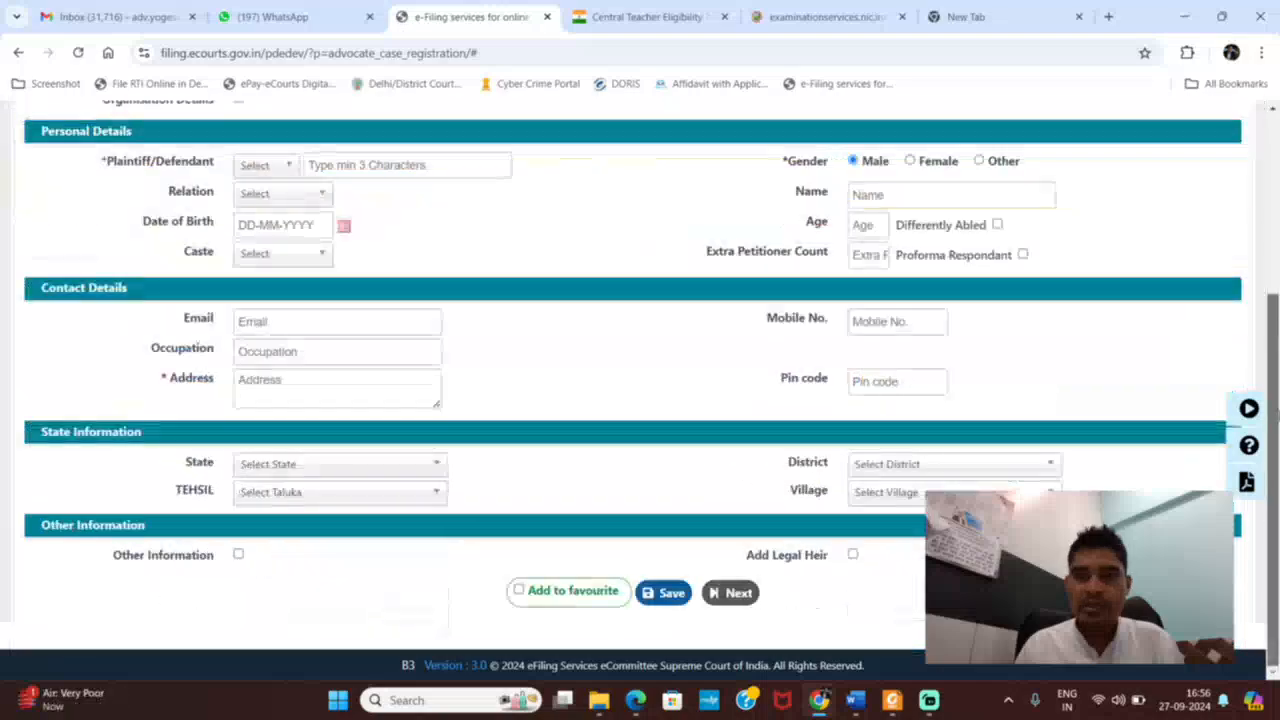
pyautogui.click(664, 594)
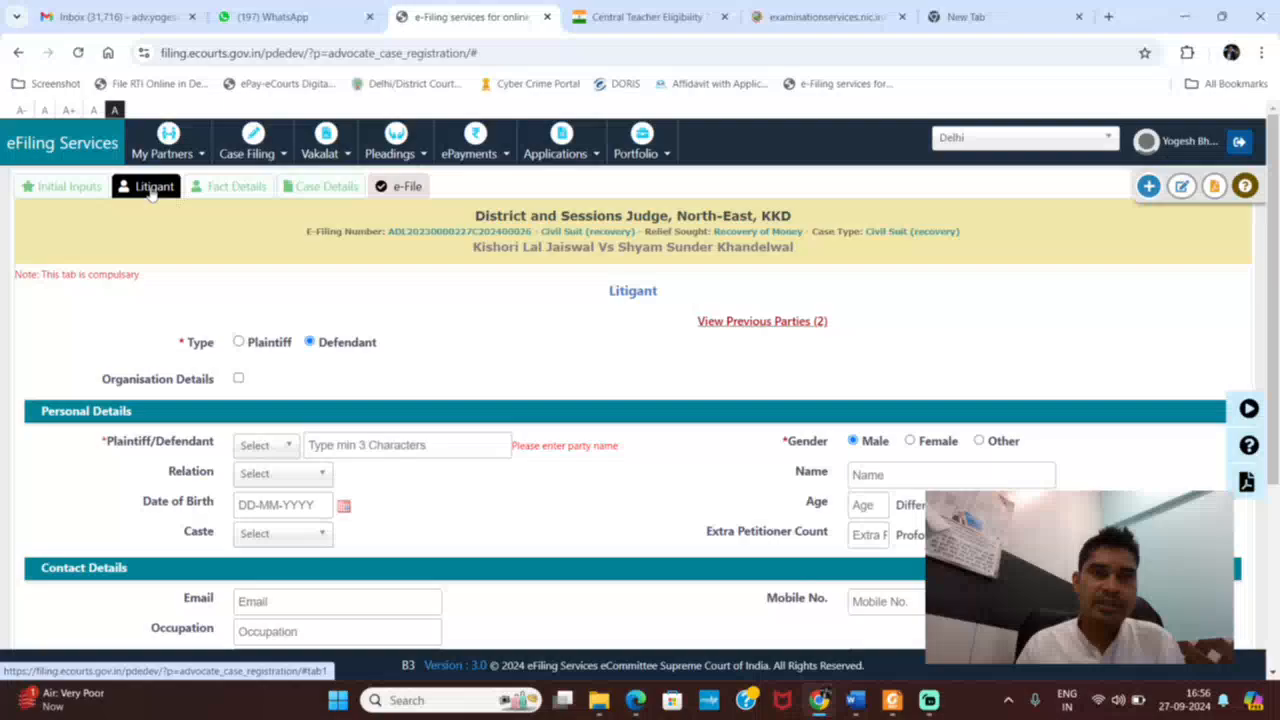
pyautogui.click(223, 192)
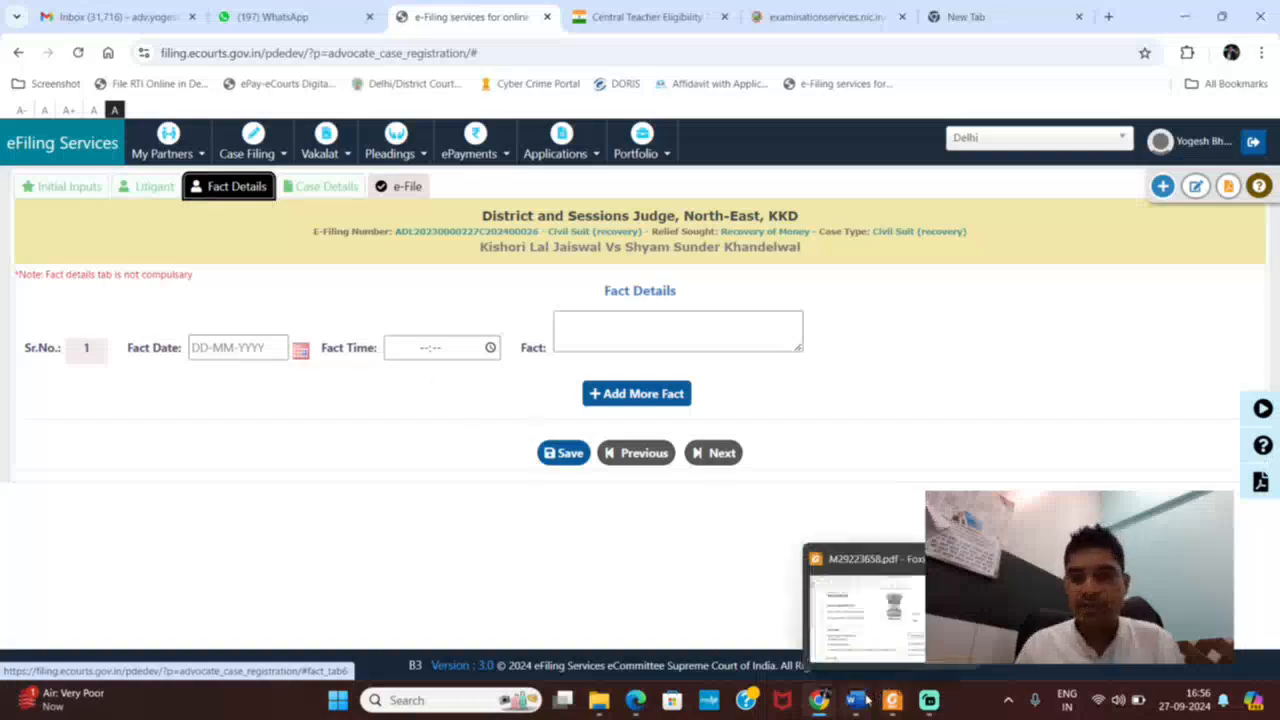
pyautogui.moveTo(856, 701)
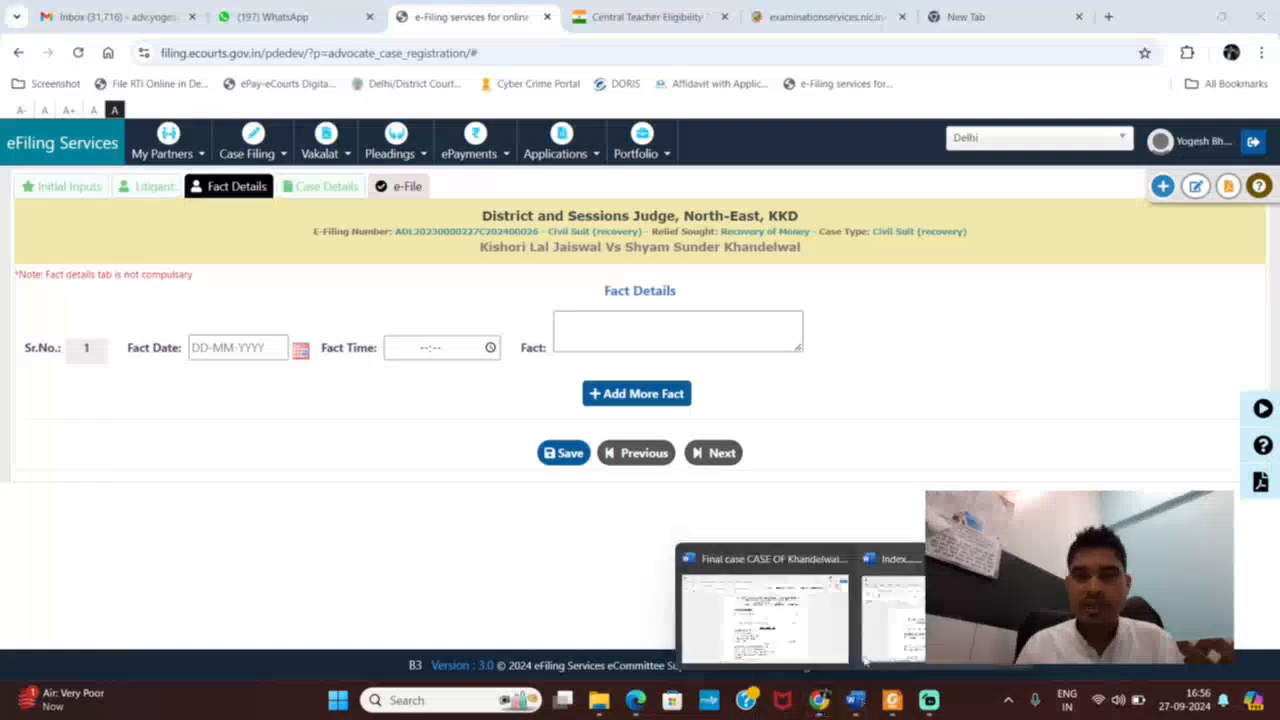
# Step: Copy paragraph 2 of the plaint, from 'That' to 'relation', and return to the Fact Details form
pyautogui.click(755, 610)
pyautogui.click(755, 612)
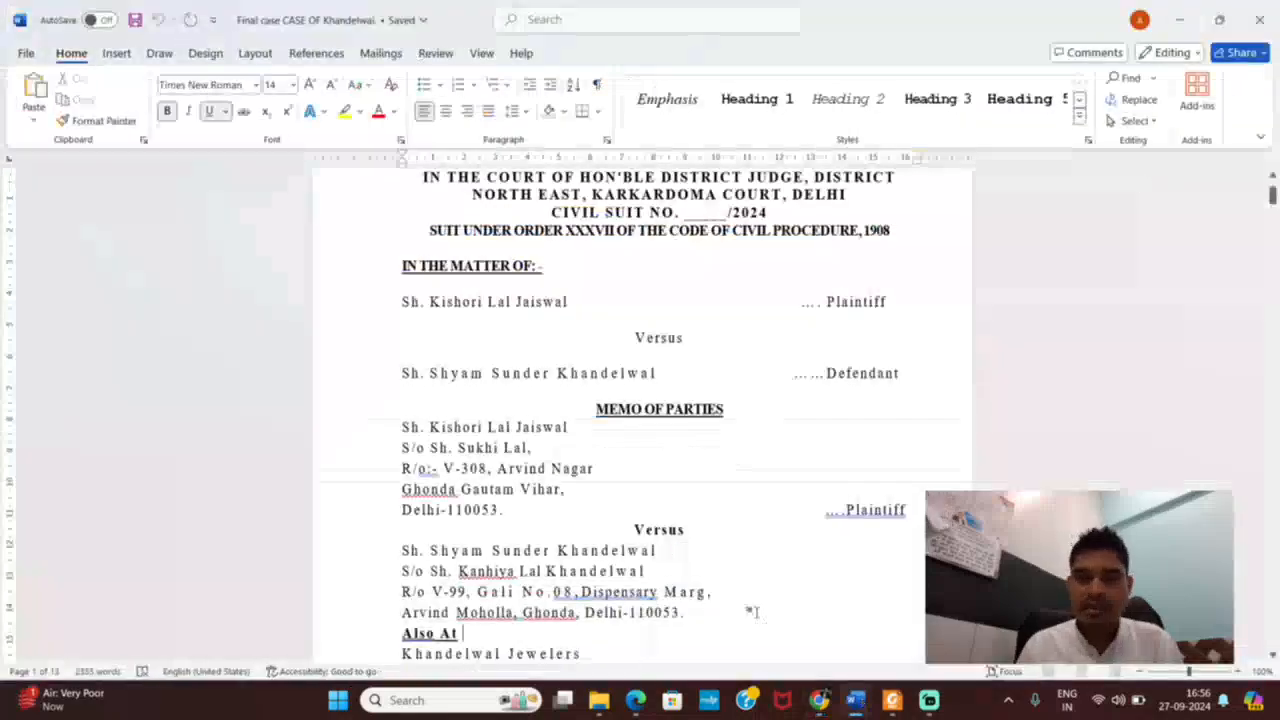
pyautogui.scroll(-8, 757, 612)
pyautogui.scroll(-7, 757, 612)
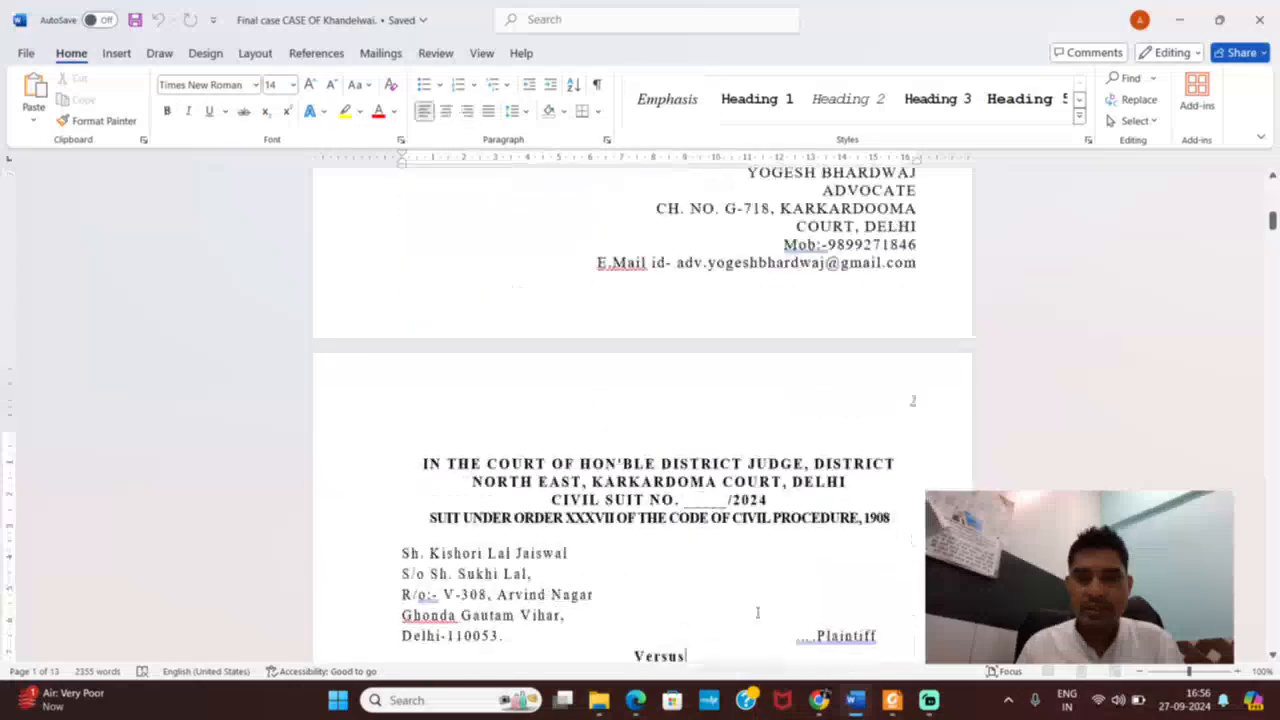
pyautogui.press('Down')
pyautogui.press('Down')
pyautogui.press('Down')
pyautogui.press('Down')
pyautogui.press('Down')
pyautogui.press('Down')
pyautogui.press('Down')
pyautogui.press('Down')
pyautogui.press('Down')
pyautogui.press('Down')
pyautogui.press('Down')
pyautogui.press('Down')
pyautogui.press('Down')
pyautogui.press('Down')
pyautogui.press('Down')
pyautogui.press('Down')
pyautogui.press('Down')
pyautogui.press('Down')
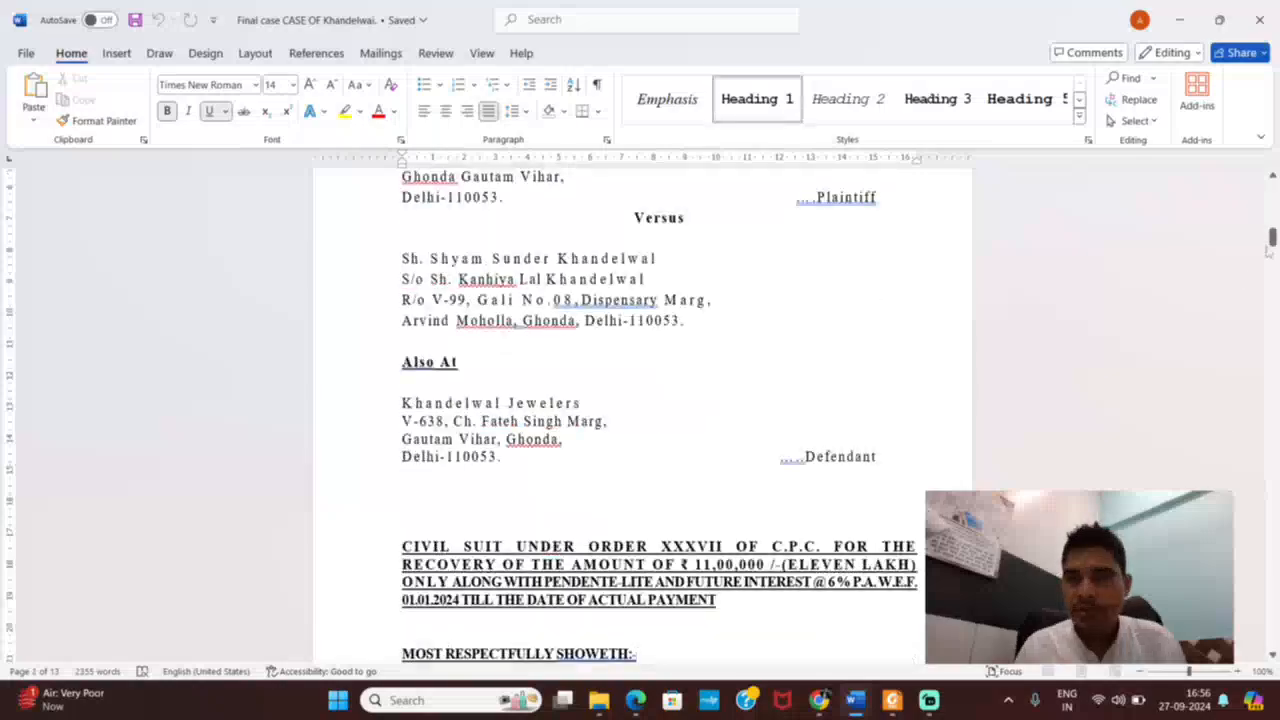
pyautogui.scroll(-8, 640, 400)
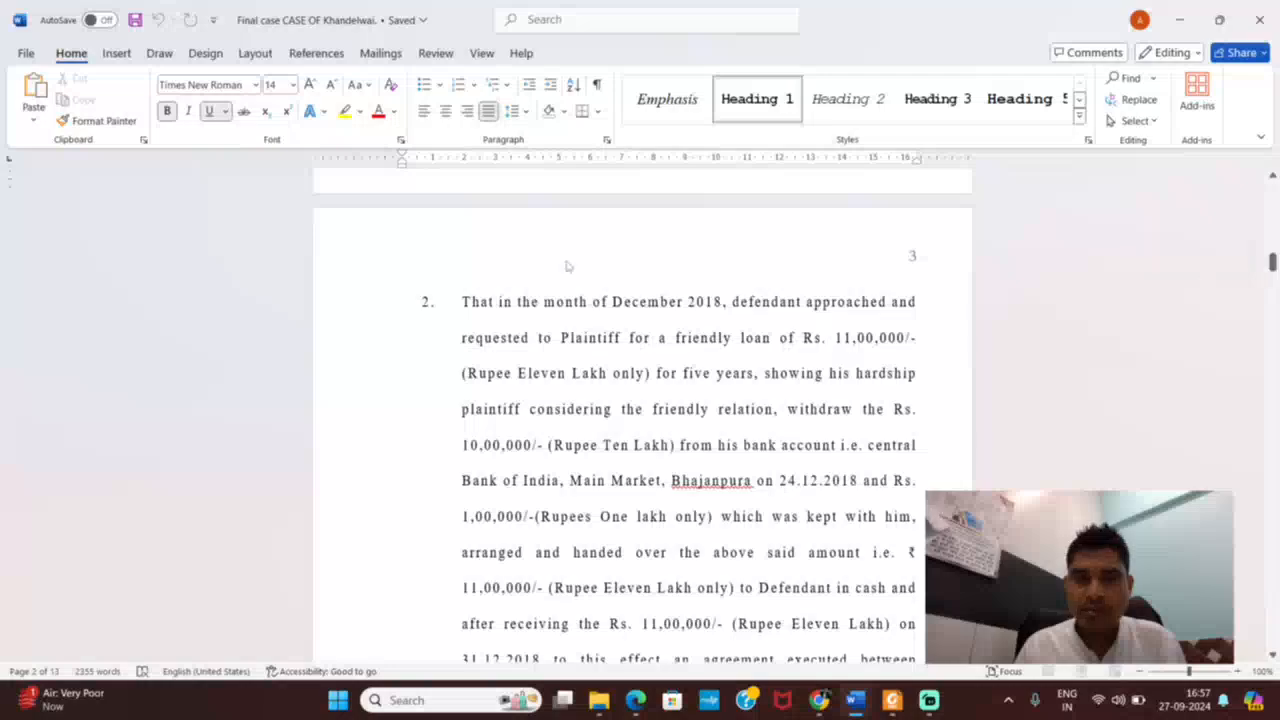
pyautogui.moveTo(462, 301); pyautogui.dragTo(777, 414)
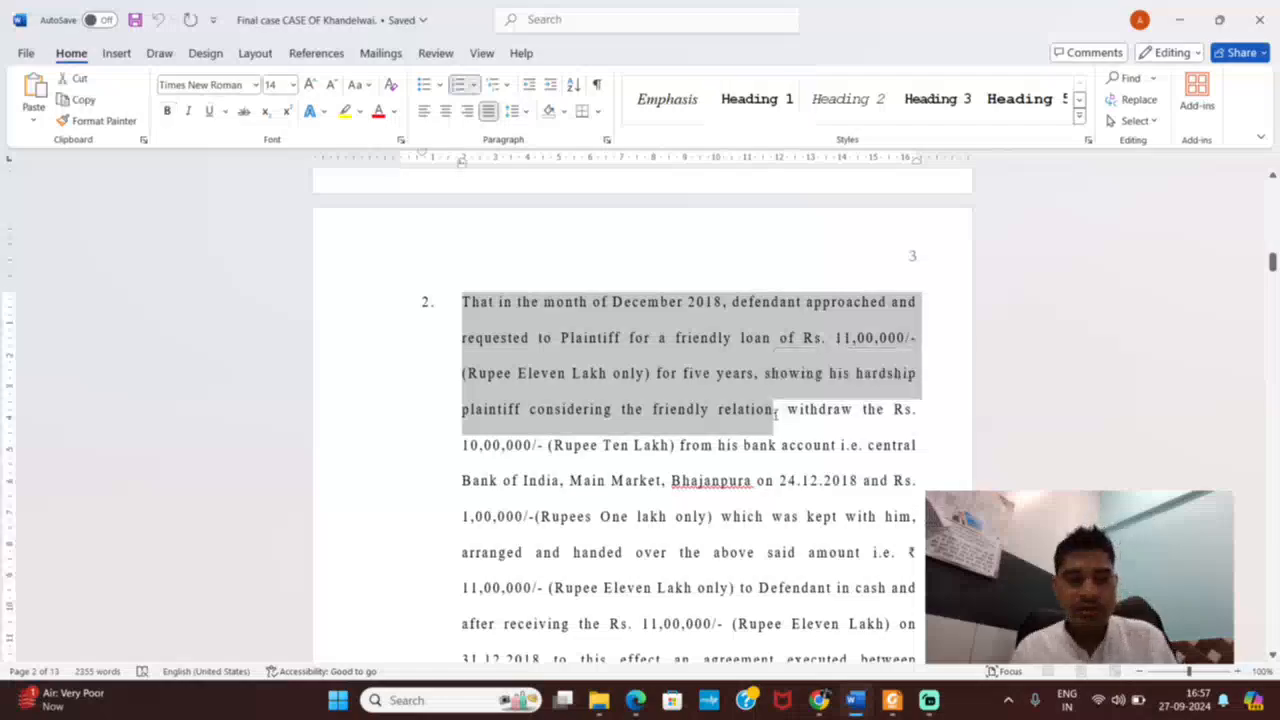
pyautogui.hotkey('alt', 'Tab')
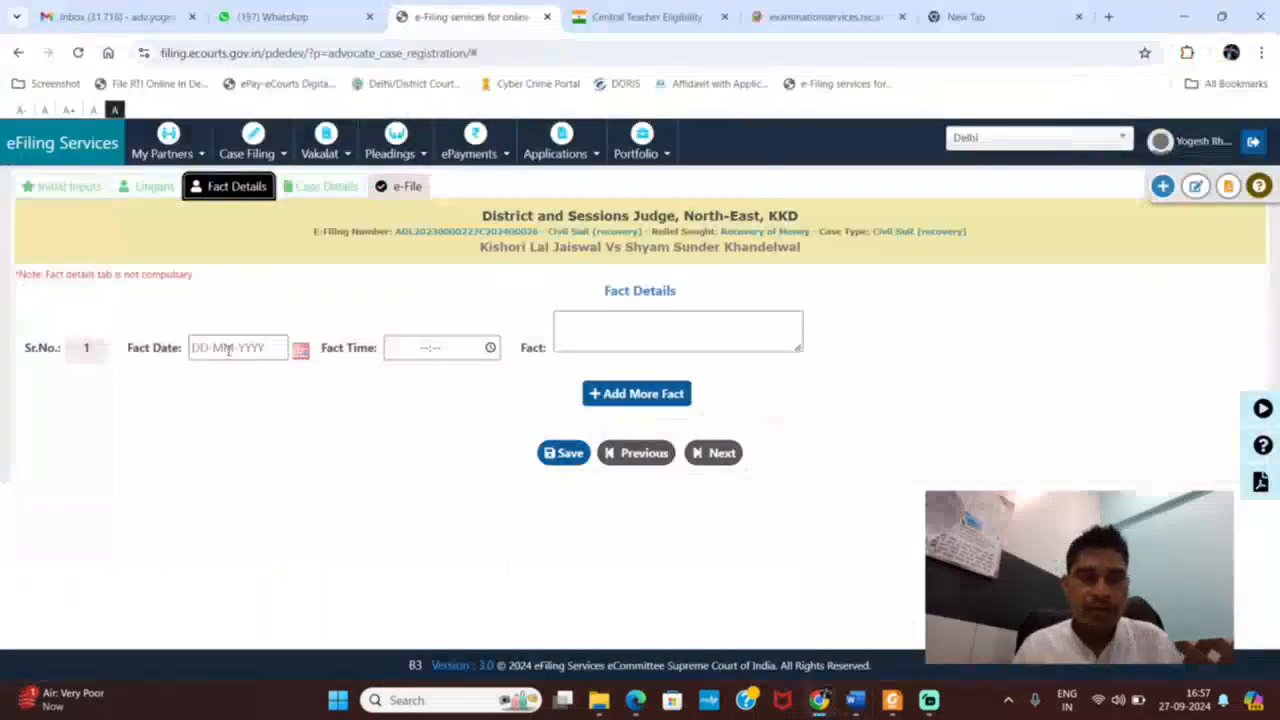
# Step: Paste the loan paragraph into the Fact box; saving warns of an invalid fact time
pyautogui.click(583, 329)
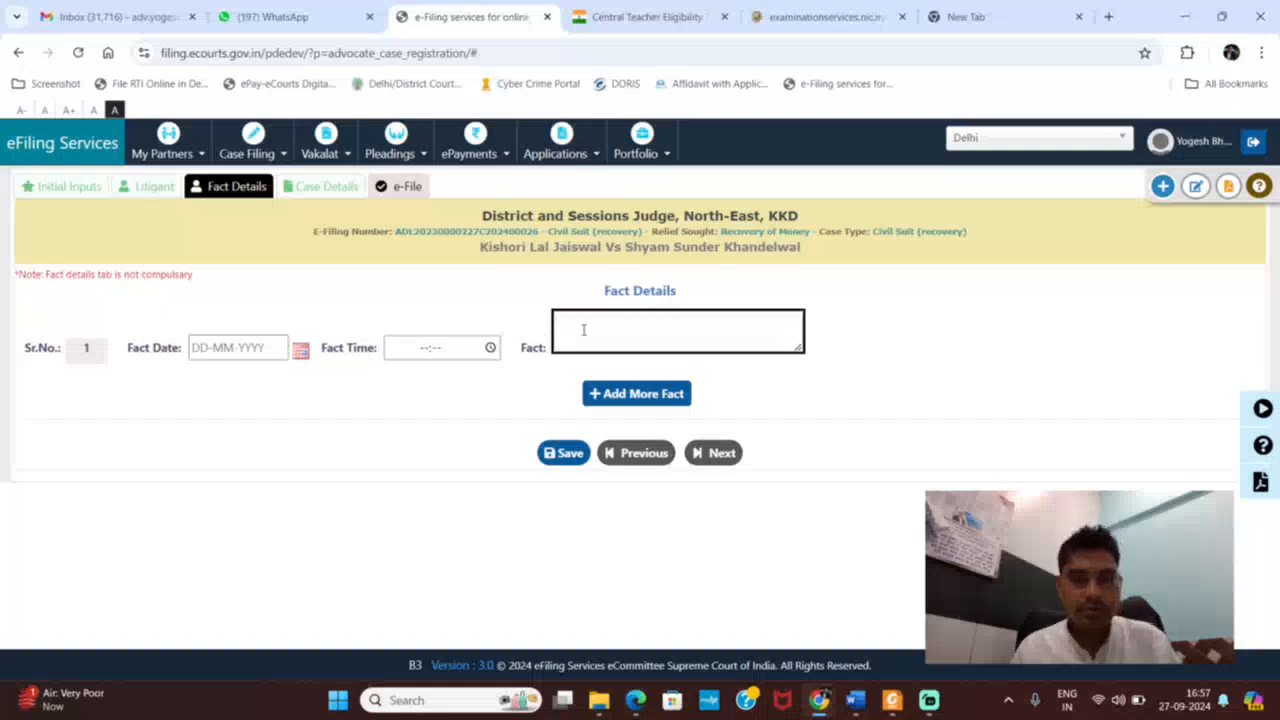
pyautogui.hotkey('ctrl', 'v')
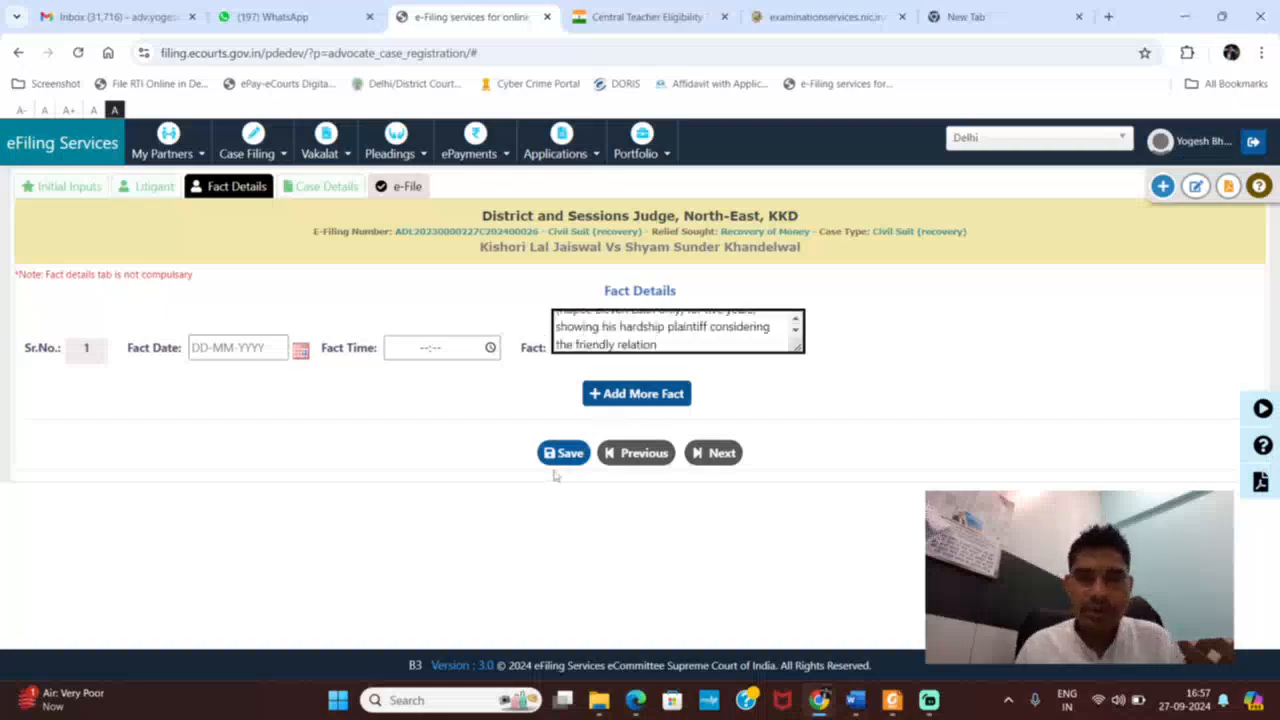
pyautogui.click(570, 454)
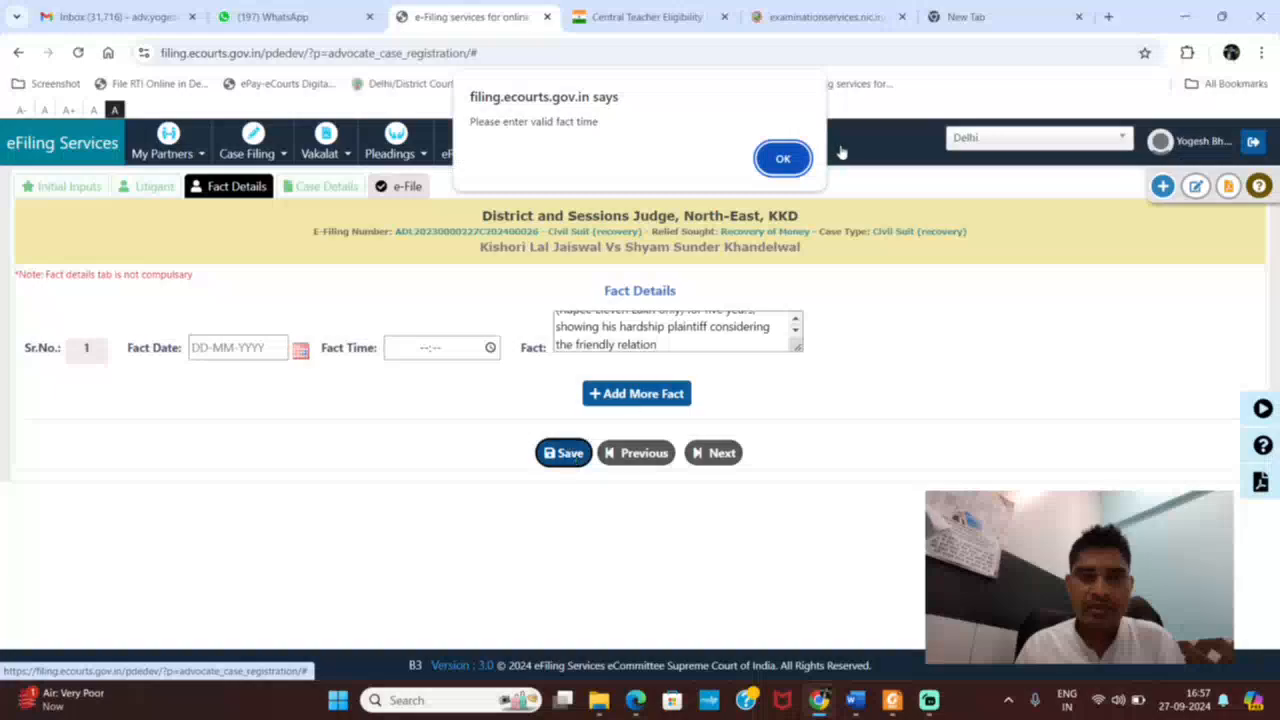
pyautogui.click(781, 158)
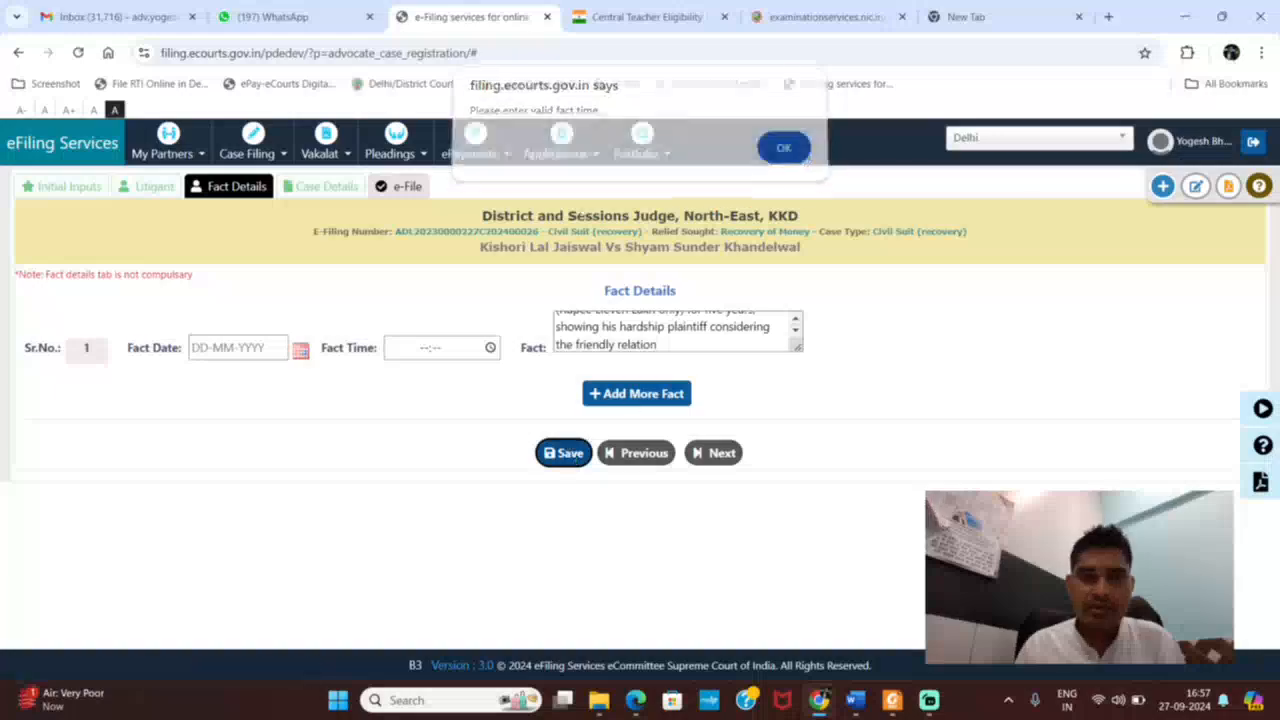
# Step: Begin filling the fact date, checking the plaint in Word and clearing the stray digits
pyautogui.click(413, 352)
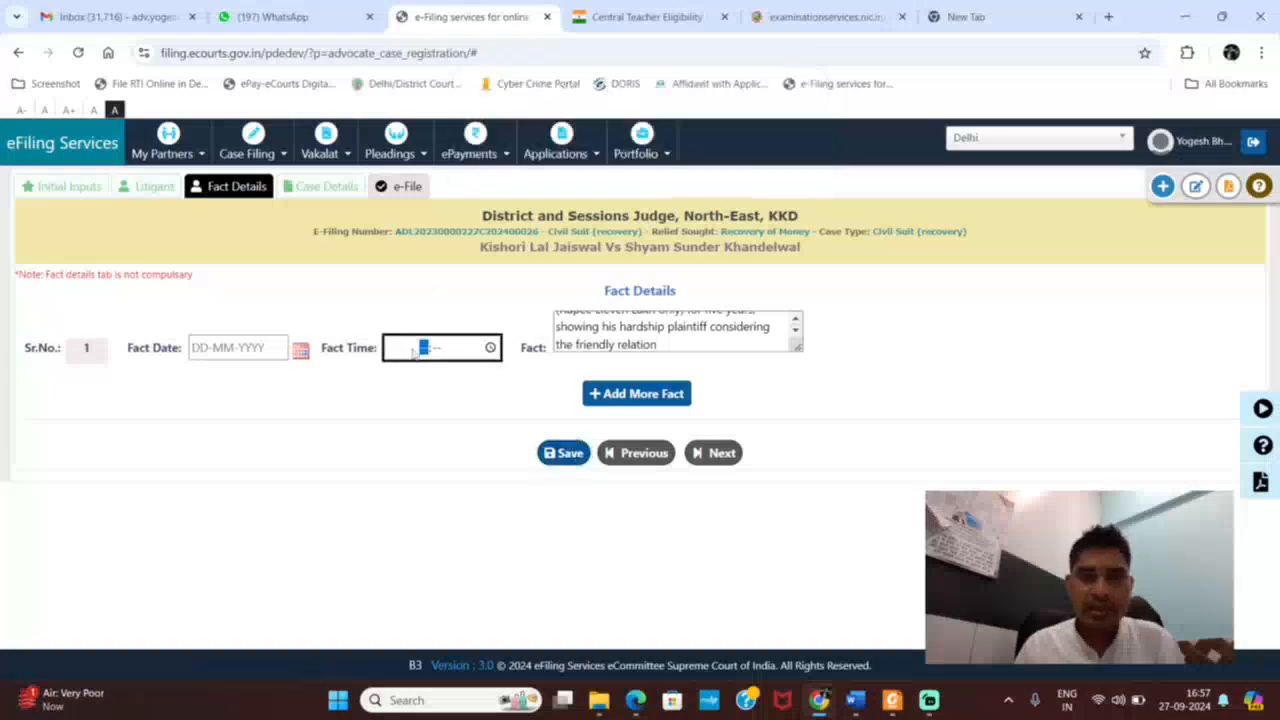
pyautogui.click(855, 700)
pyautogui.click(765, 608)
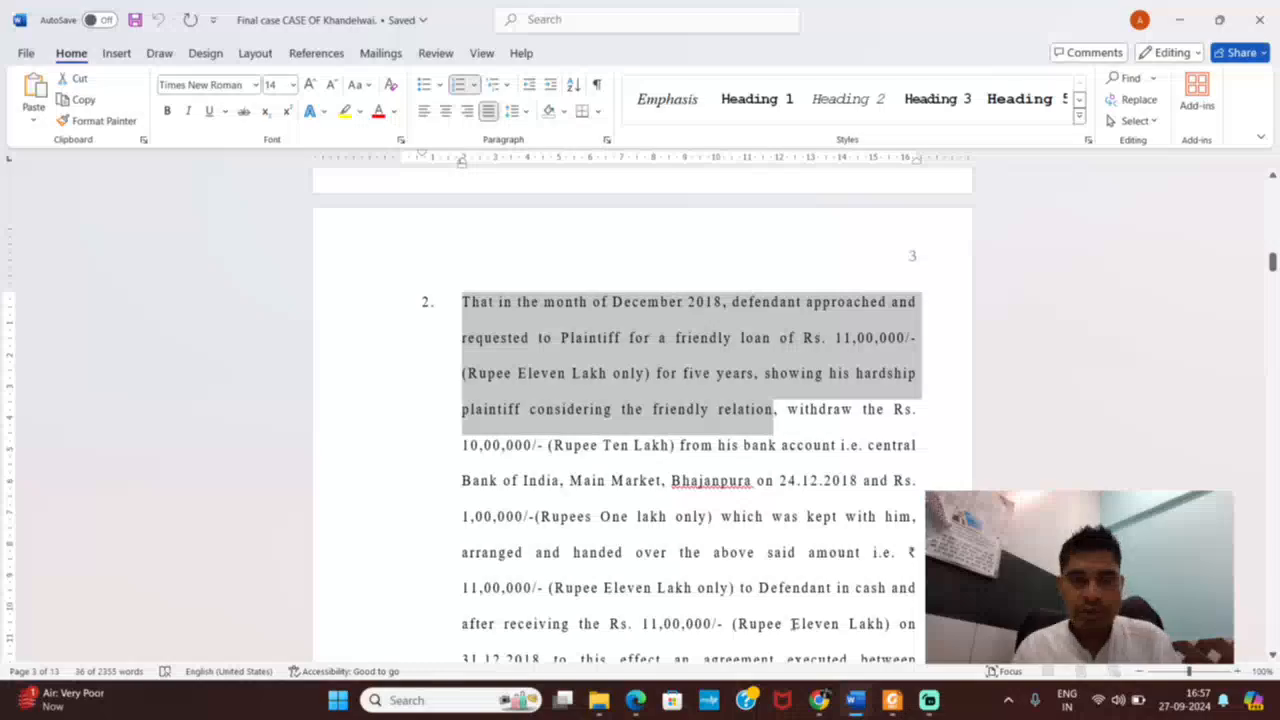
pyautogui.hotkey('alt', 'Tab')
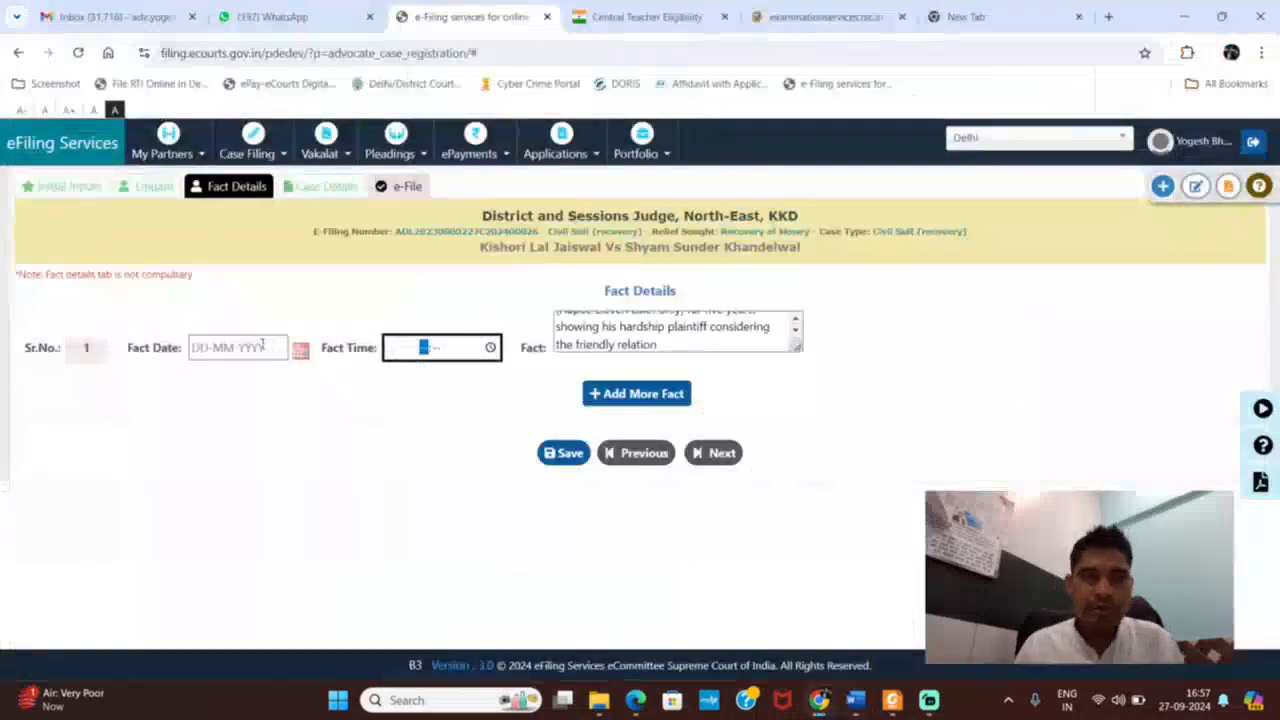
pyautogui.click(231, 344)
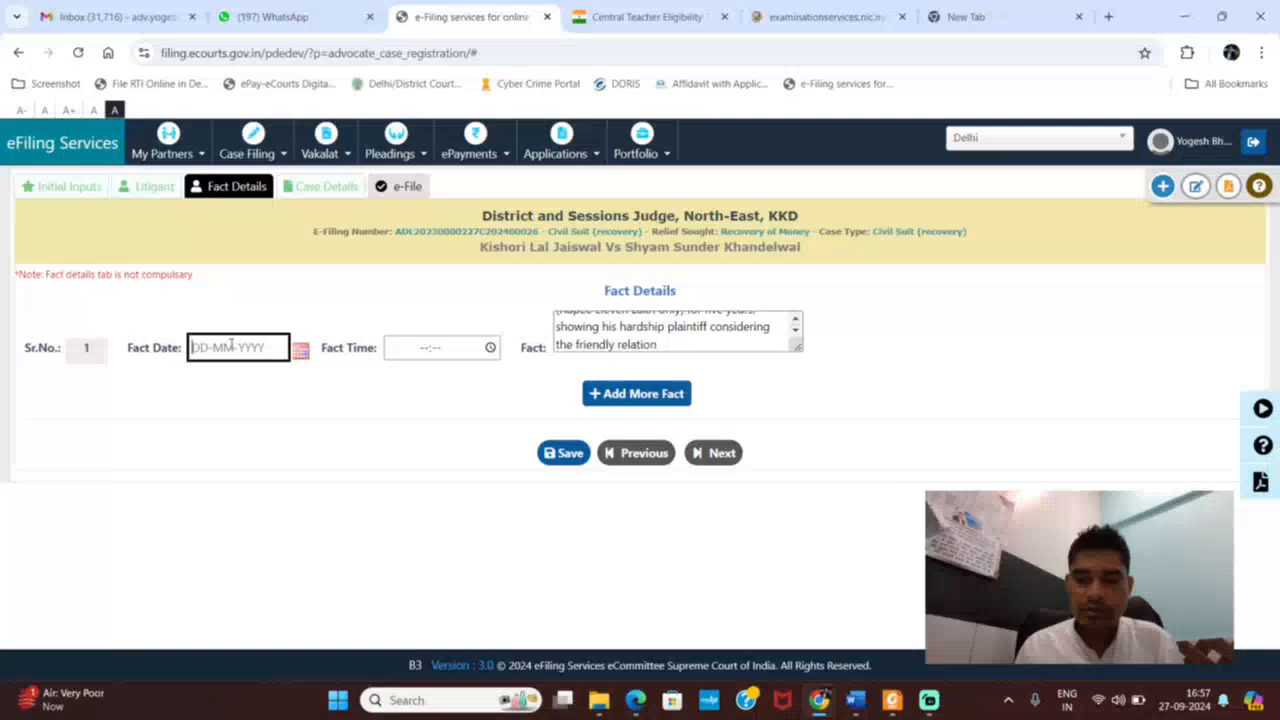
pyautogui.write('1')
pyautogui.hotkey('alt', 'Tab')
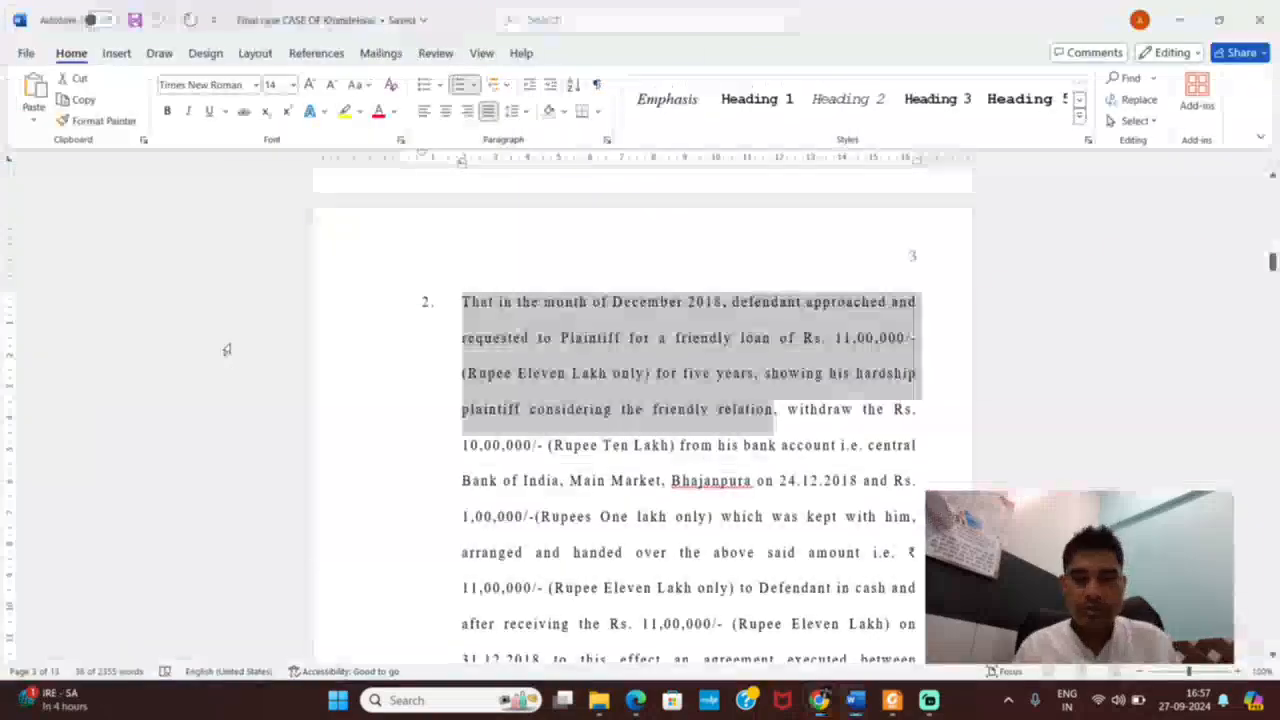
pyautogui.hotkey('alt', 'Tab')
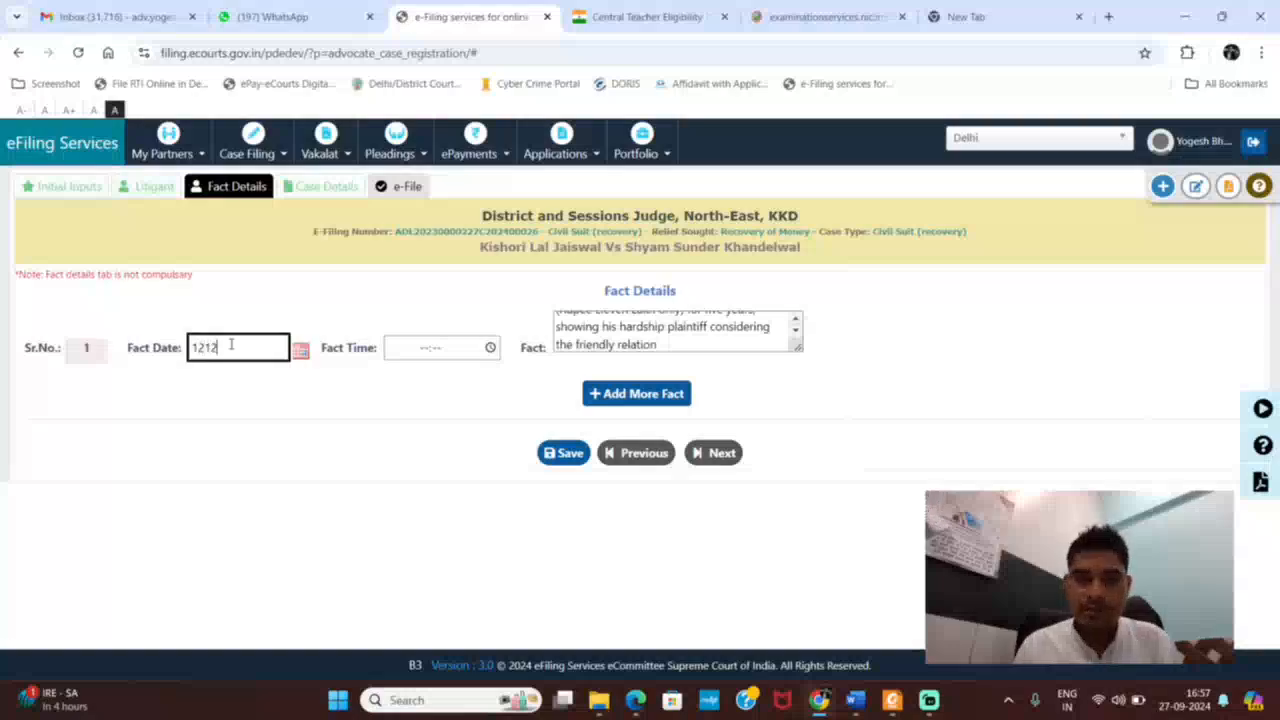
pyautogui.press('BackSpace')
pyautogui.press('BackSpace')
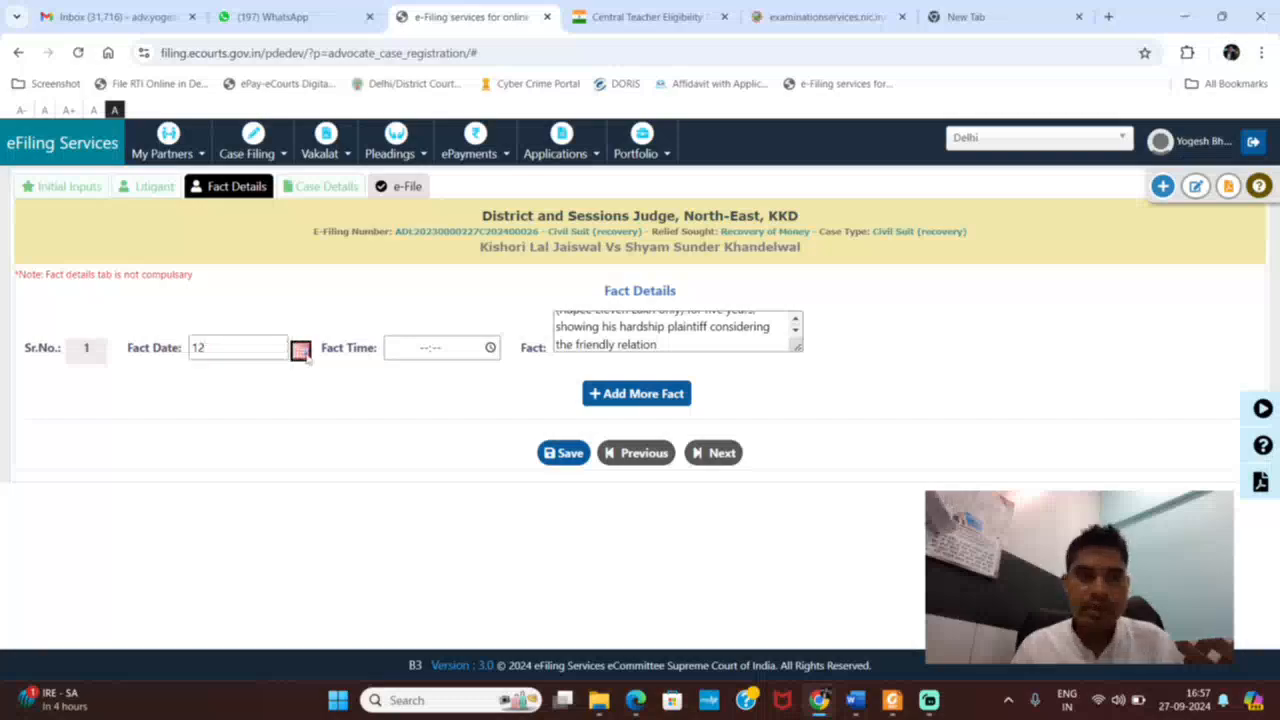
# Step: Set the Fact Date to 12-12-2018 in the calendar (year 2018, month December)
pyautogui.click(303, 354)
pyautogui.click(320, 377)
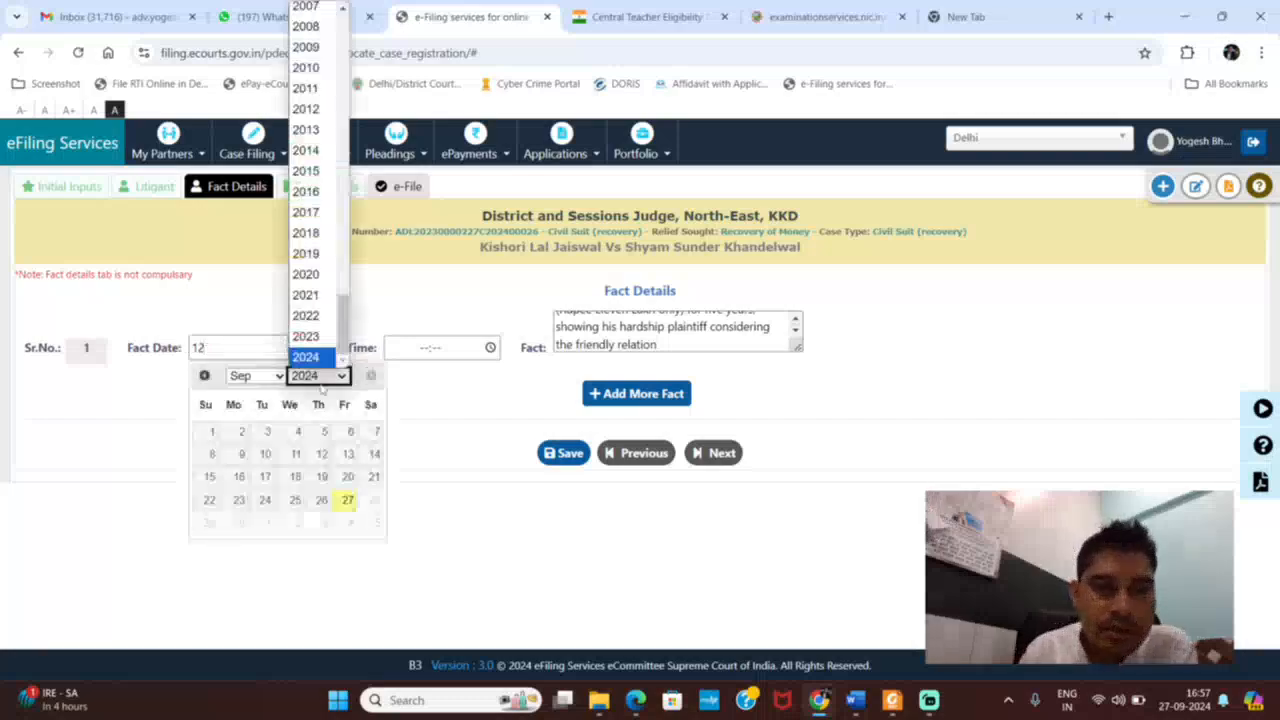
pyautogui.click(311, 233)
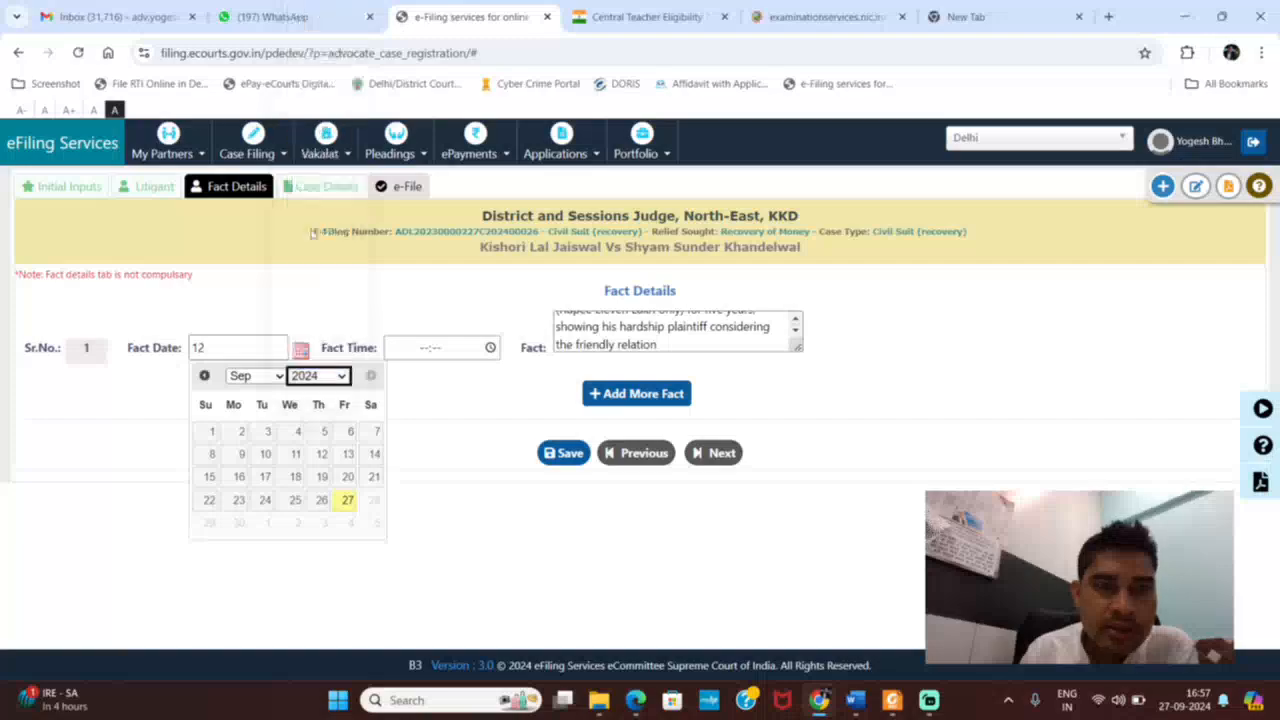
pyautogui.click(272, 377)
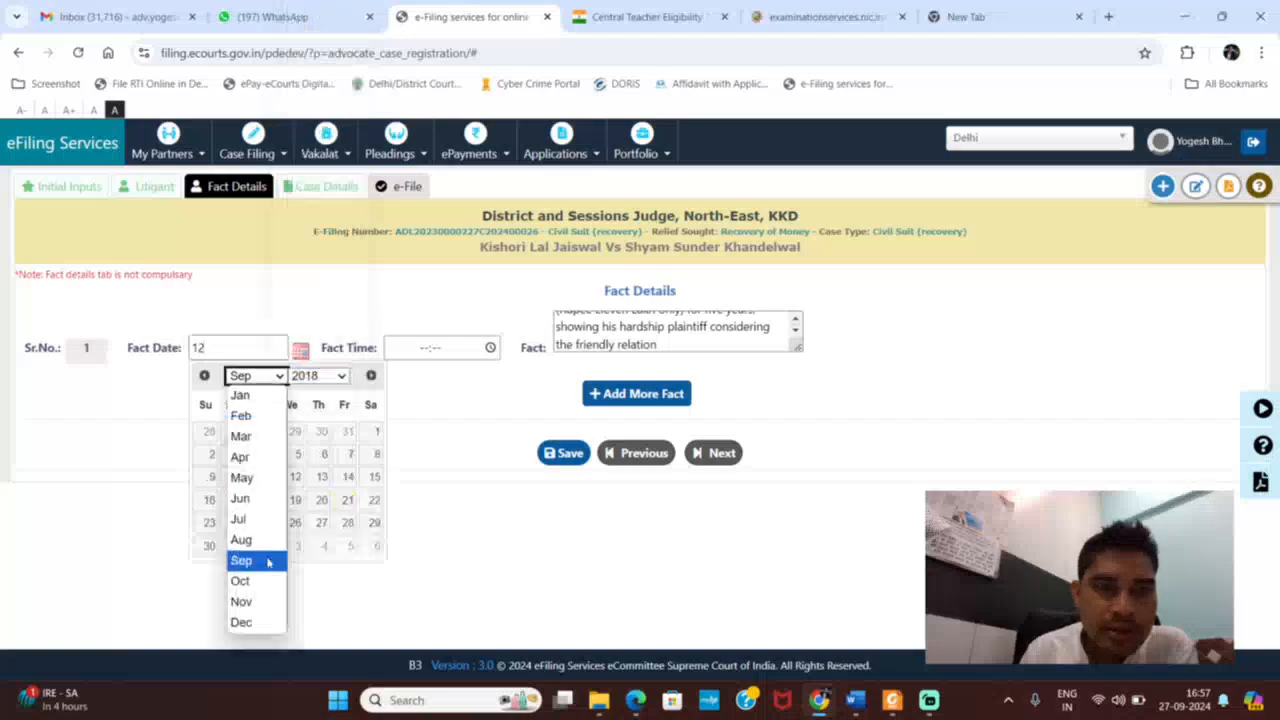
pyautogui.click(268, 623)
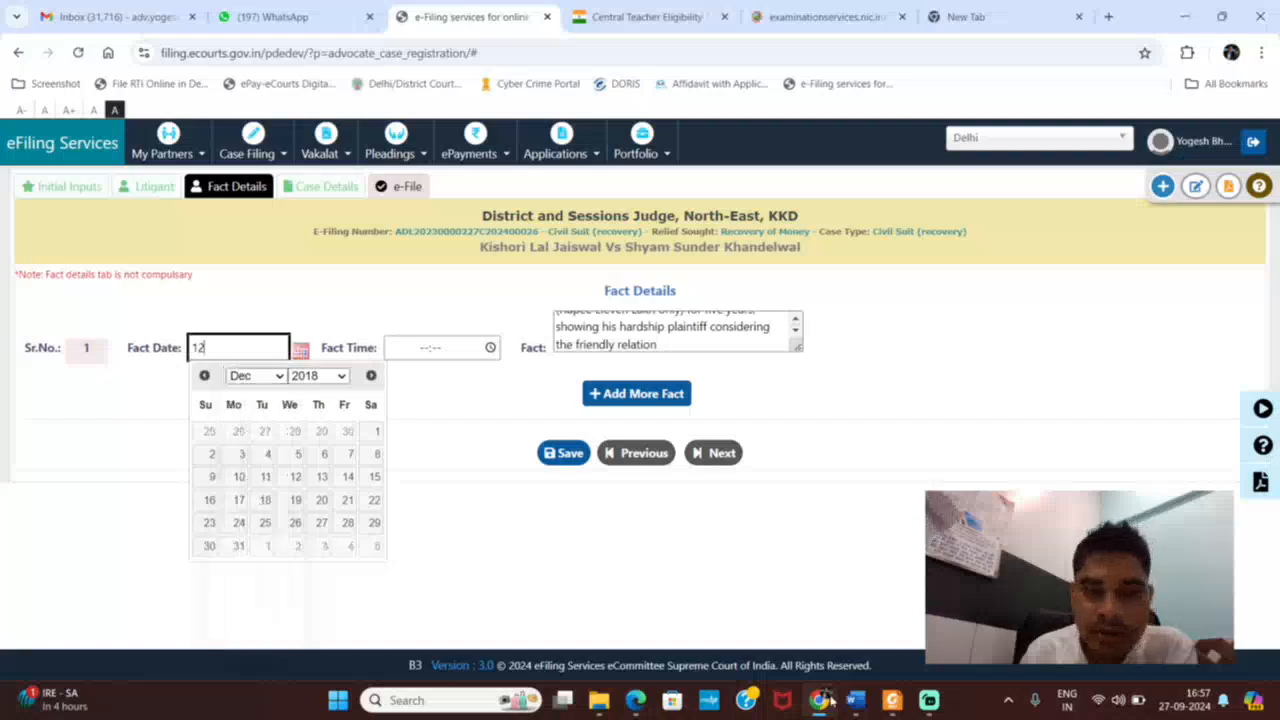
pyautogui.moveTo(868, 703)
pyautogui.click(800, 625)
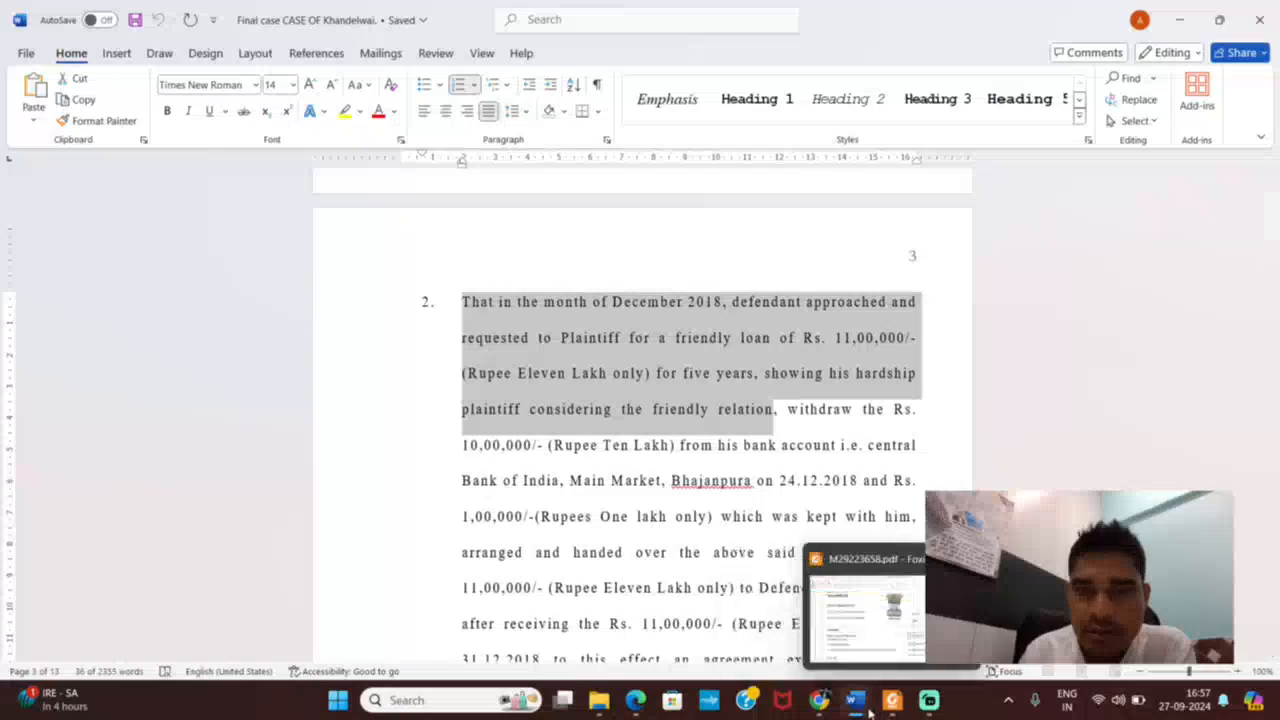
pyautogui.click(819, 703)
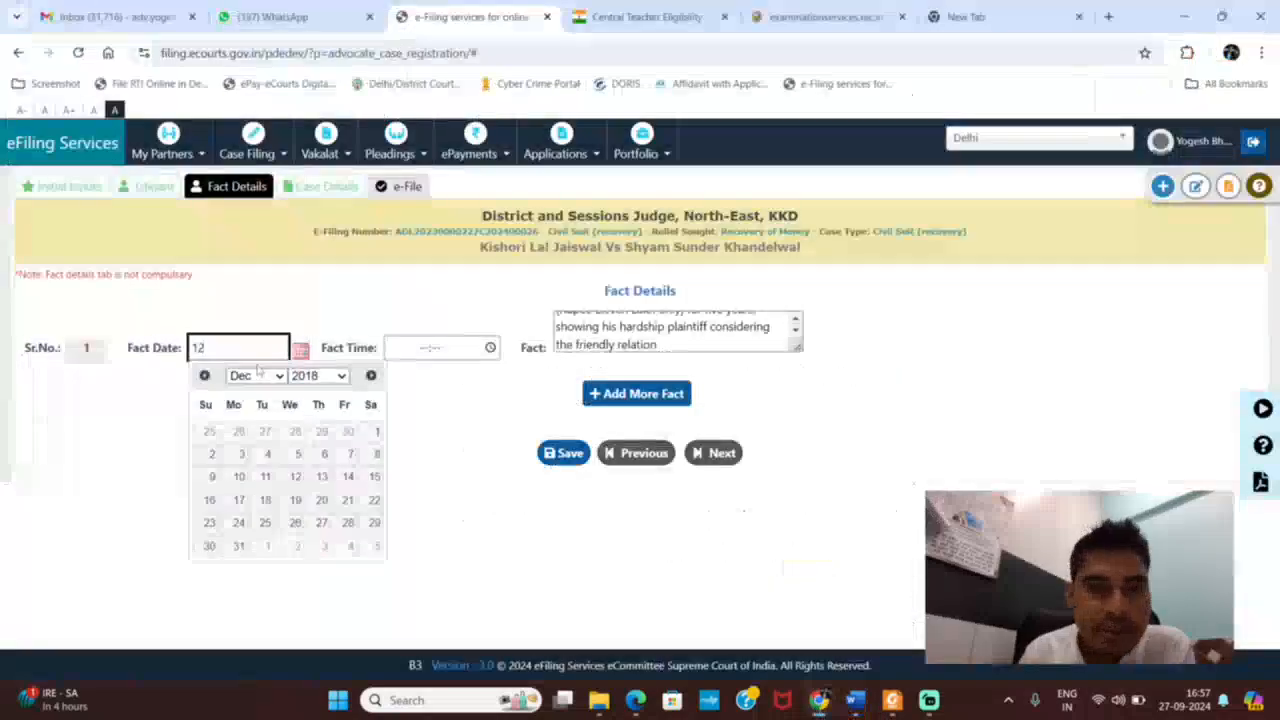
pyautogui.click(295, 477)
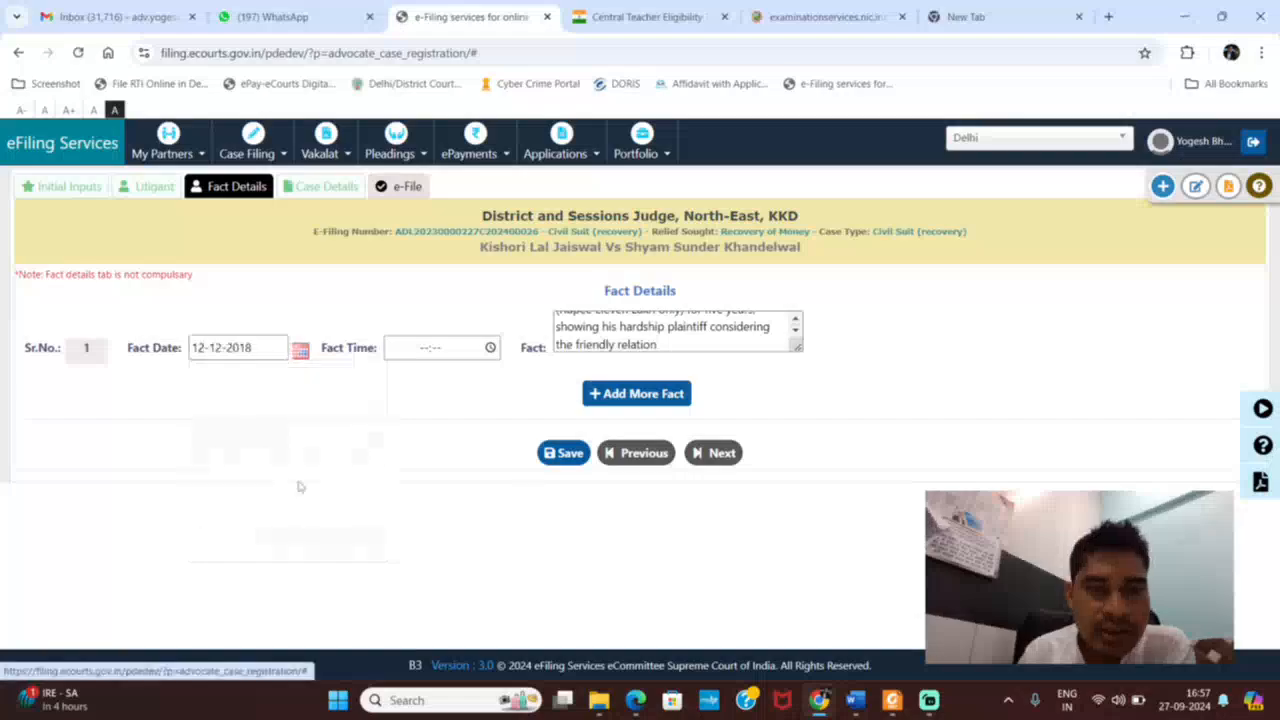
# Step: Enter fact time 15:03, save the fact, and close the record-added confirmation
pyautogui.click(424, 349)
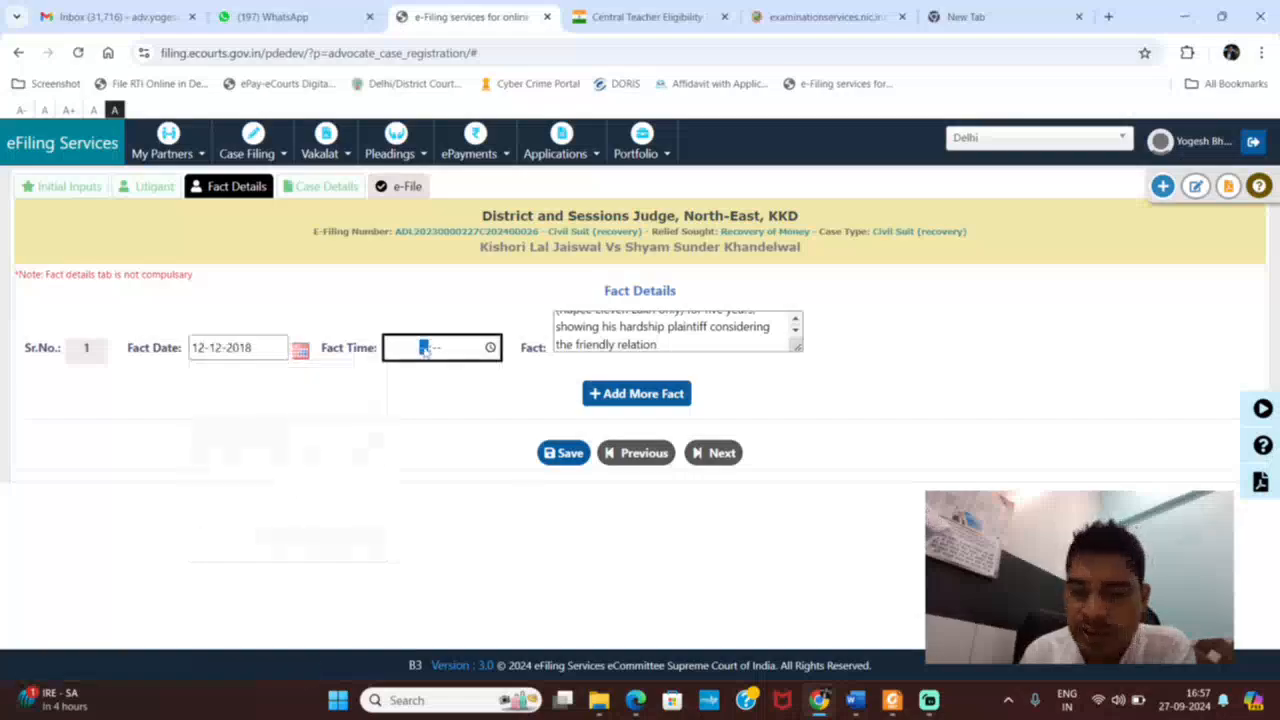
pyautogui.write('15:03')
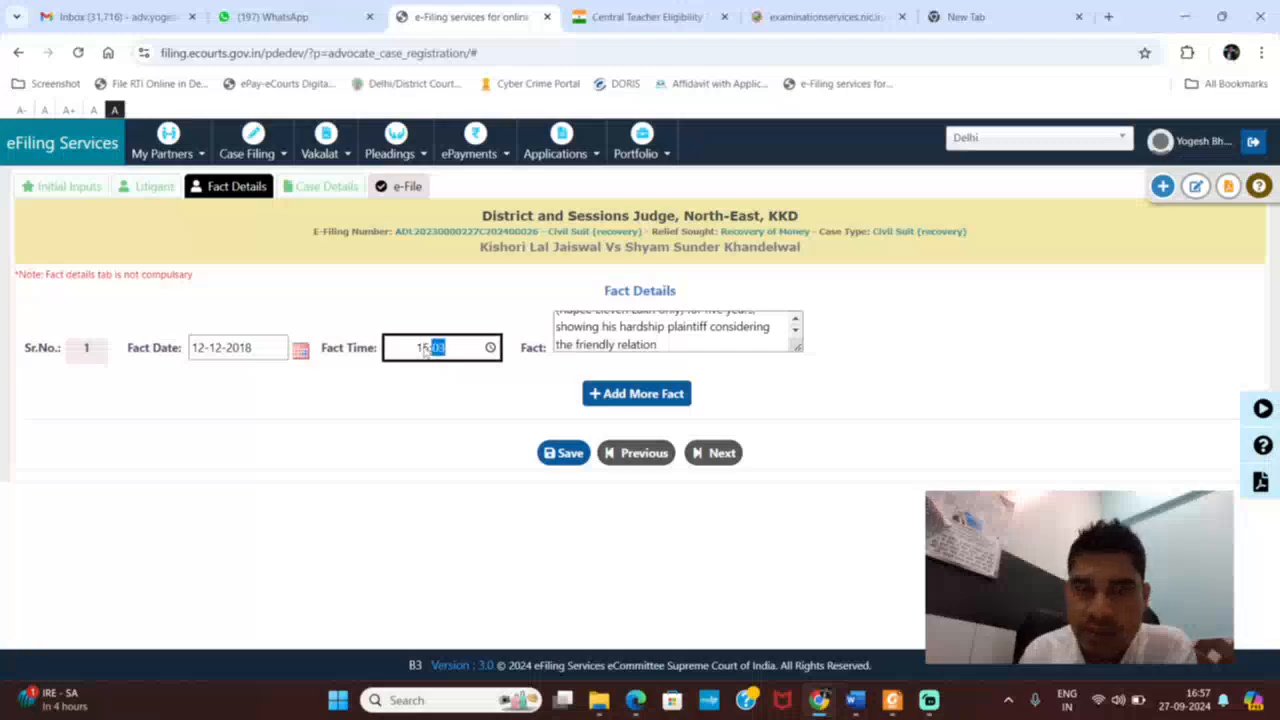
pyautogui.click(570, 453)
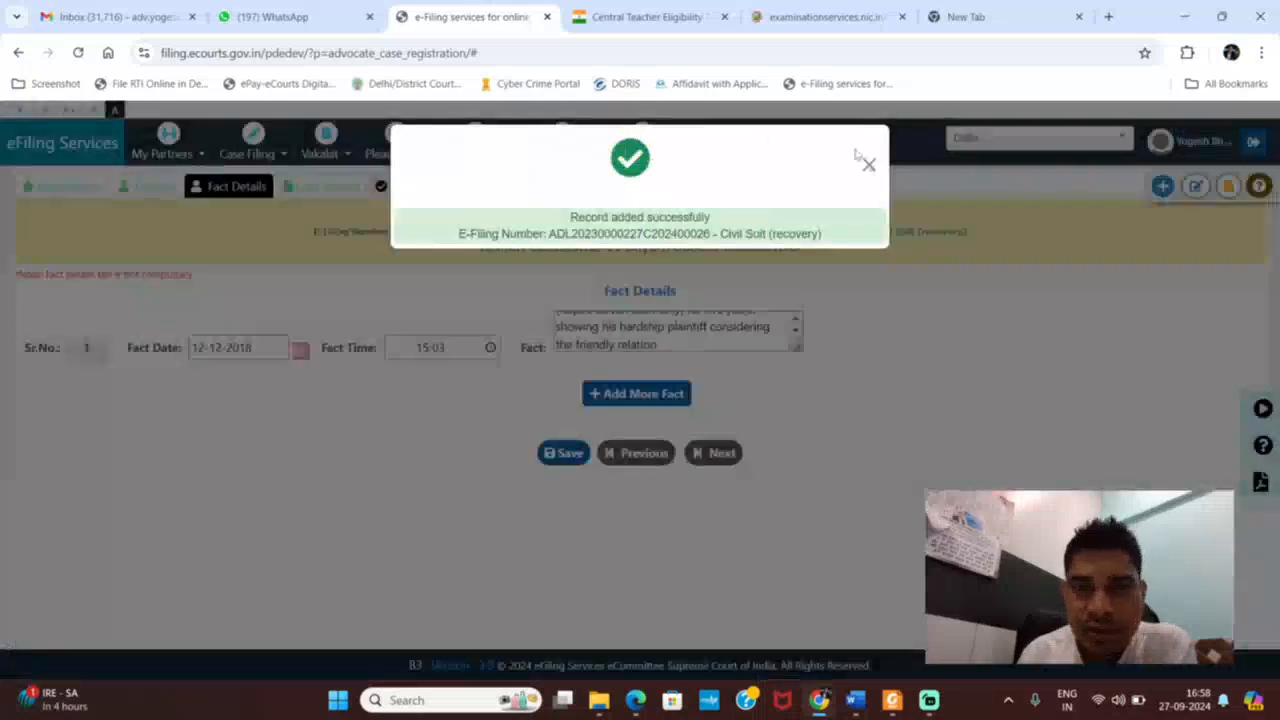
pyautogui.click(869, 167)
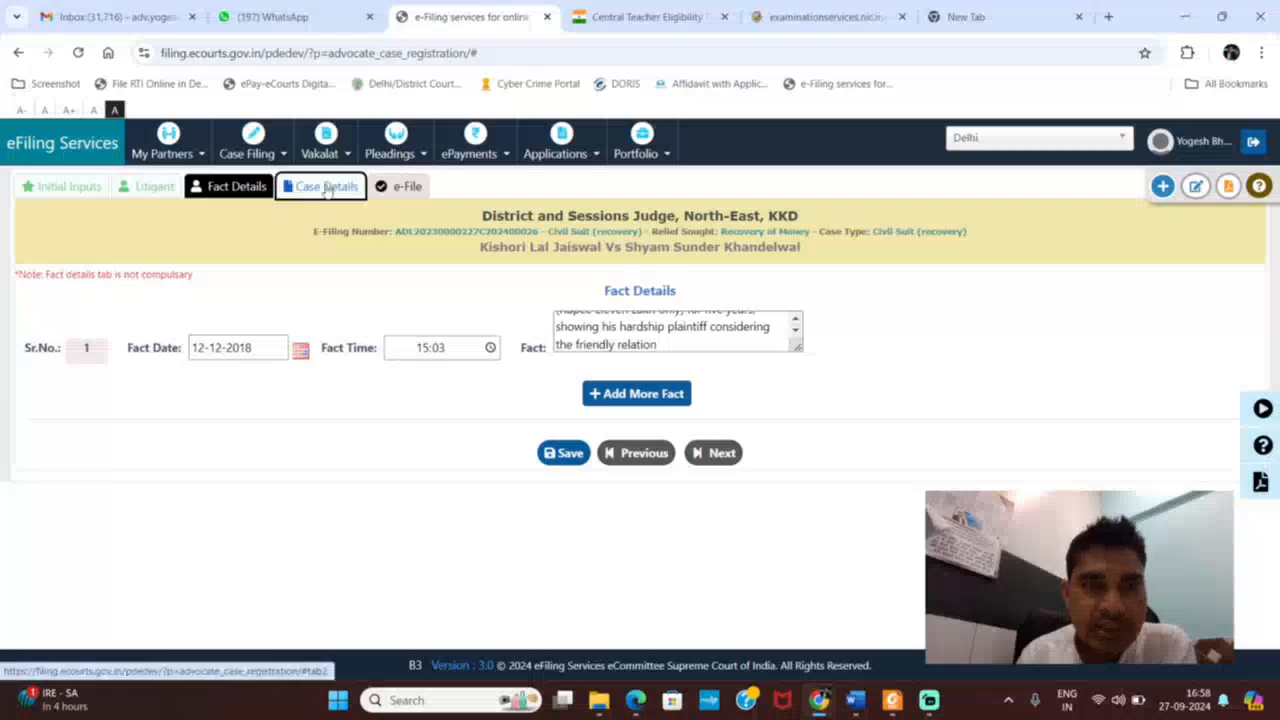
# Step: Bring the plaint back up in Word and move down to paragraph 15 on the cause of action
pyautogui.click(326, 188)
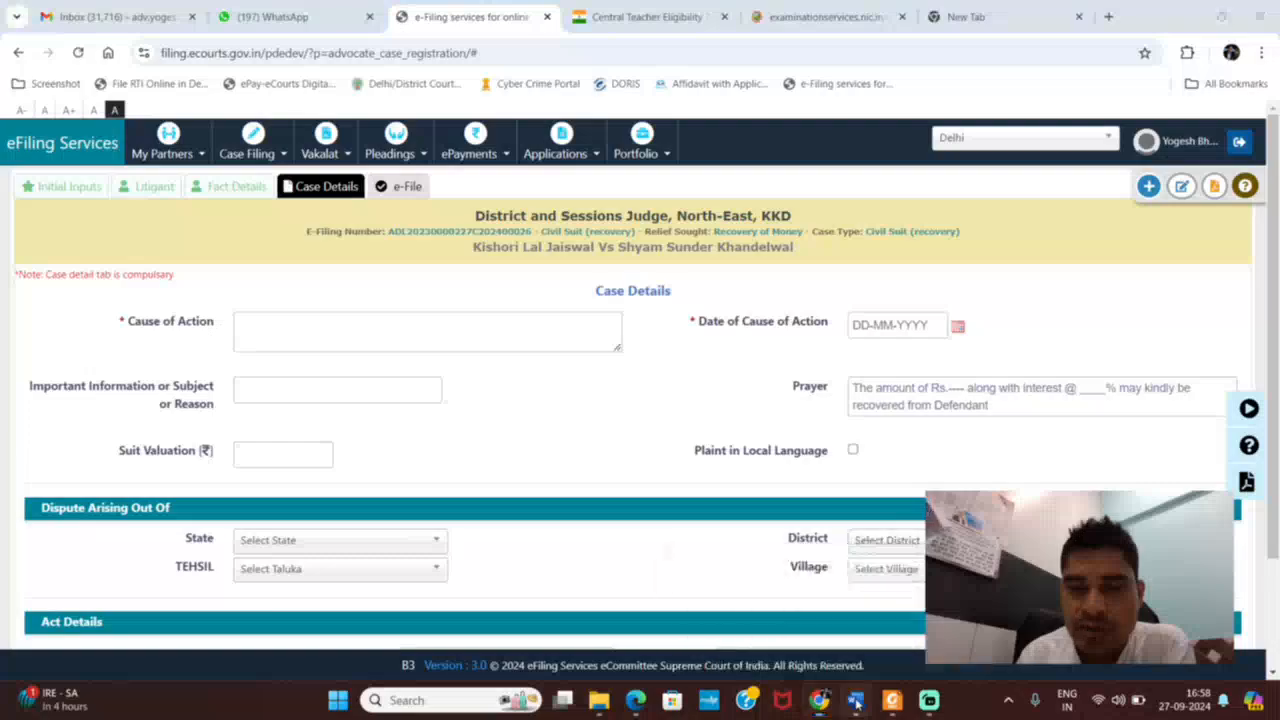
pyautogui.moveTo(855, 700)
pyautogui.click(797, 660)
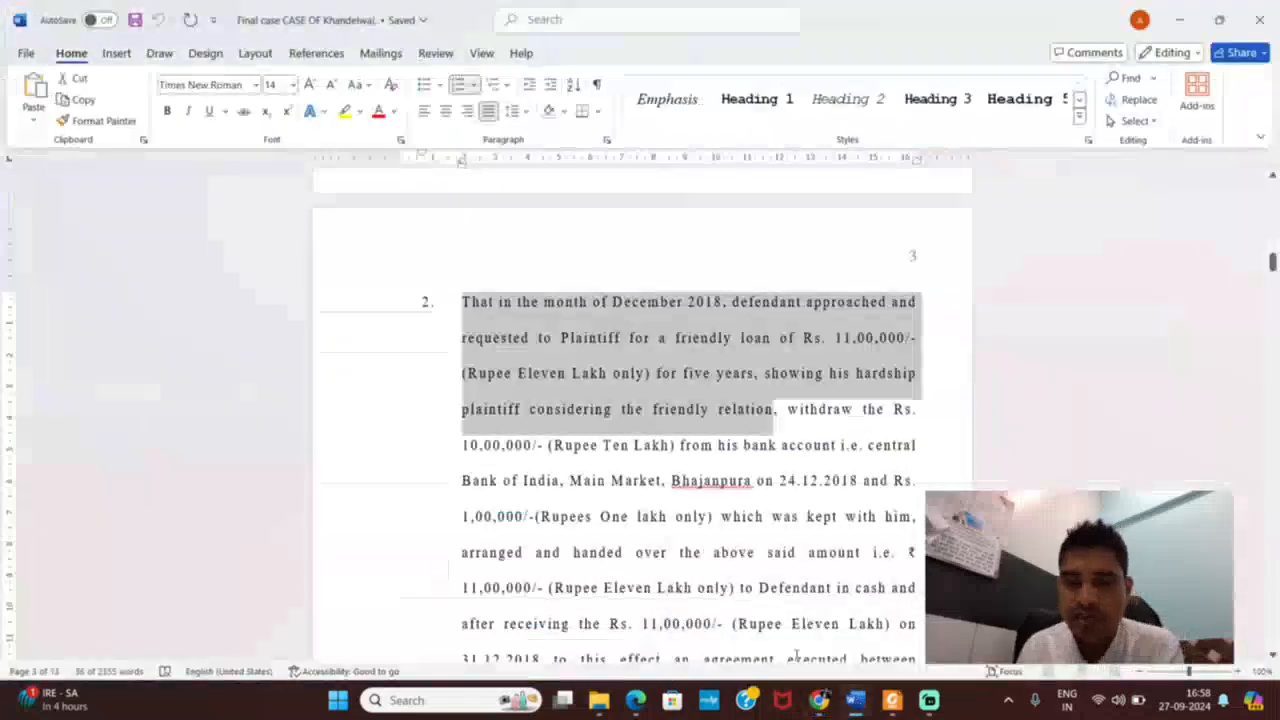
pyautogui.click(797, 655)
pyautogui.press('Down')
pyautogui.press('Down')
pyautogui.press('Down')
pyautogui.press('Down')
pyautogui.press('Down')
pyautogui.press('Down')
pyautogui.press('Down')
pyautogui.press('Down')
pyautogui.press('Down')
pyautogui.press('Down')
pyautogui.press('Down')
pyautogui.press('Down')
pyautogui.press('Down')
pyautogui.press('Down')
pyautogui.press('Down')
pyautogui.press('Down')
pyautogui.press('Down')
pyautogui.press('Down')
pyautogui.press('Down')
pyautogui.press('Down')
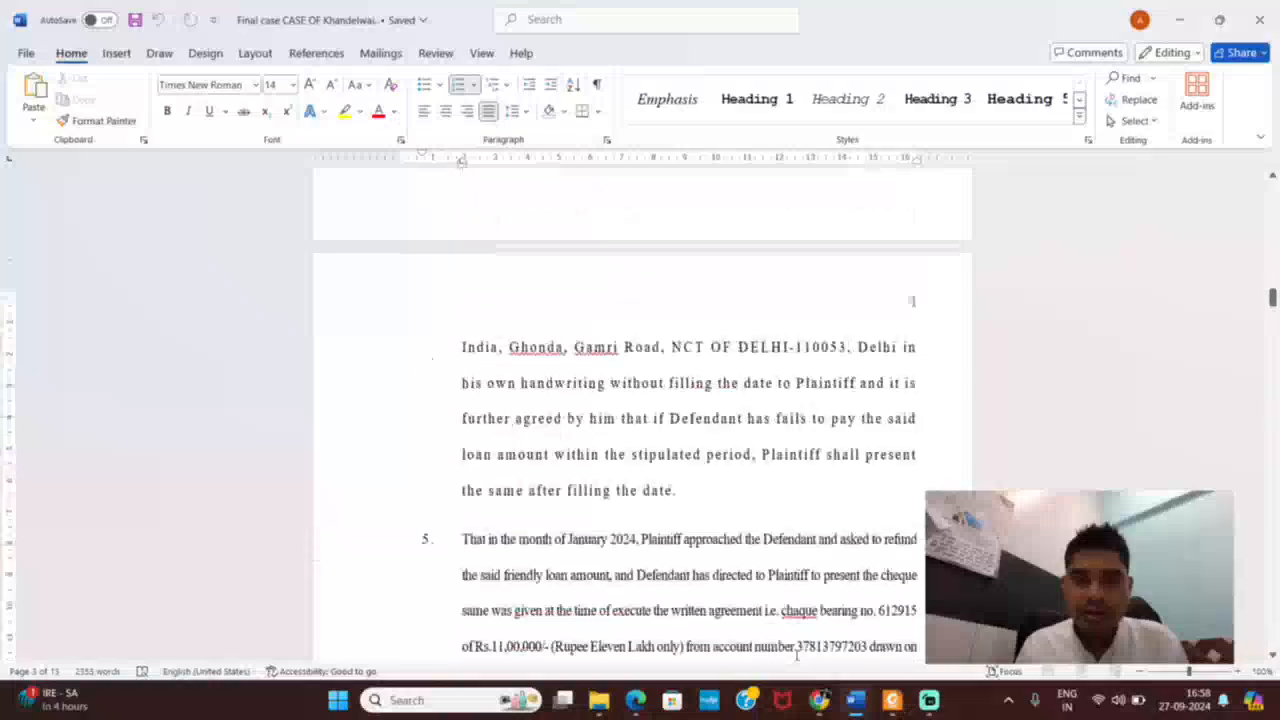
pyautogui.press('Down')
pyautogui.press('Down')
pyautogui.press('Down')
pyautogui.press('Down')
pyautogui.press('Down')
pyautogui.press('Down')
pyautogui.press('Down')
pyautogui.press('Down')
pyautogui.press('Down')
pyautogui.press('Down')
pyautogui.press('Down')
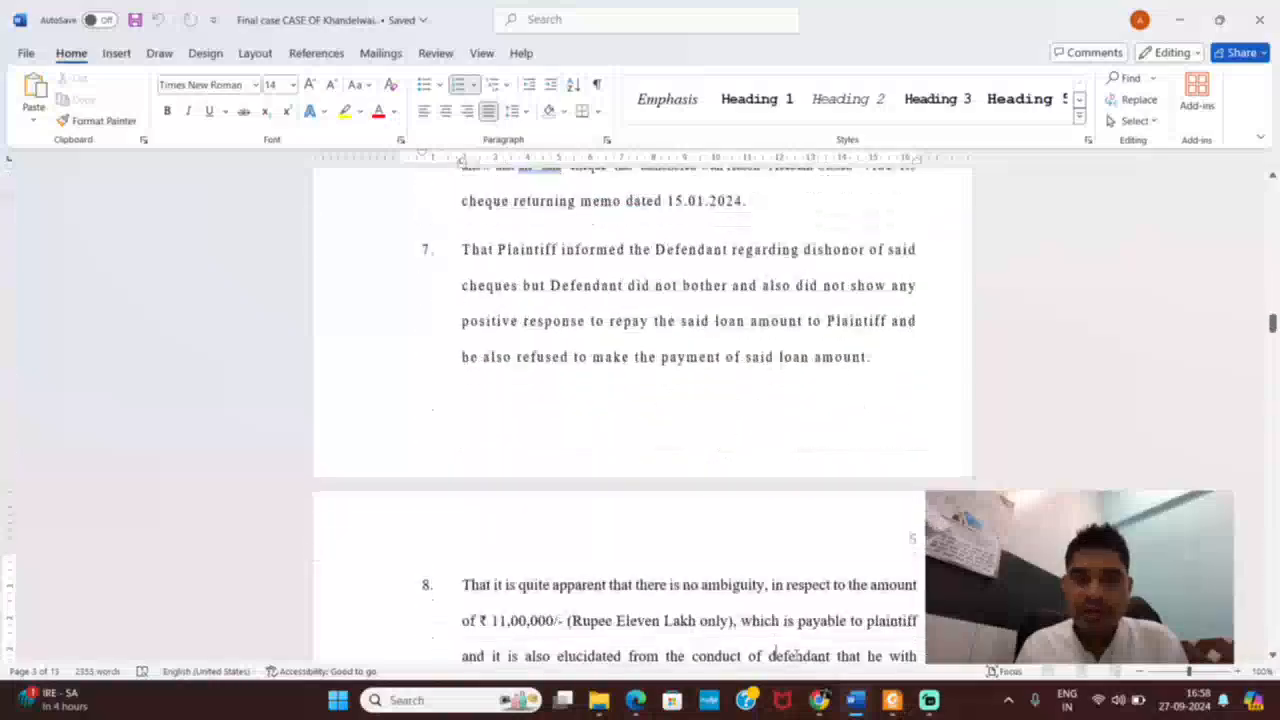
pyautogui.press('Down')
pyautogui.press('Down')
pyautogui.press('Down')
pyautogui.press('Down')
pyautogui.press('Down')
pyautogui.press('Down')
pyautogui.press('Down')
pyautogui.press('Down')
pyautogui.press('Down')
pyautogui.press('Down')
pyautogui.press('Down')
pyautogui.press('Down')
pyautogui.press('Down')
pyautogui.press('Down')
pyautogui.press('Down')
pyautogui.press('Down')
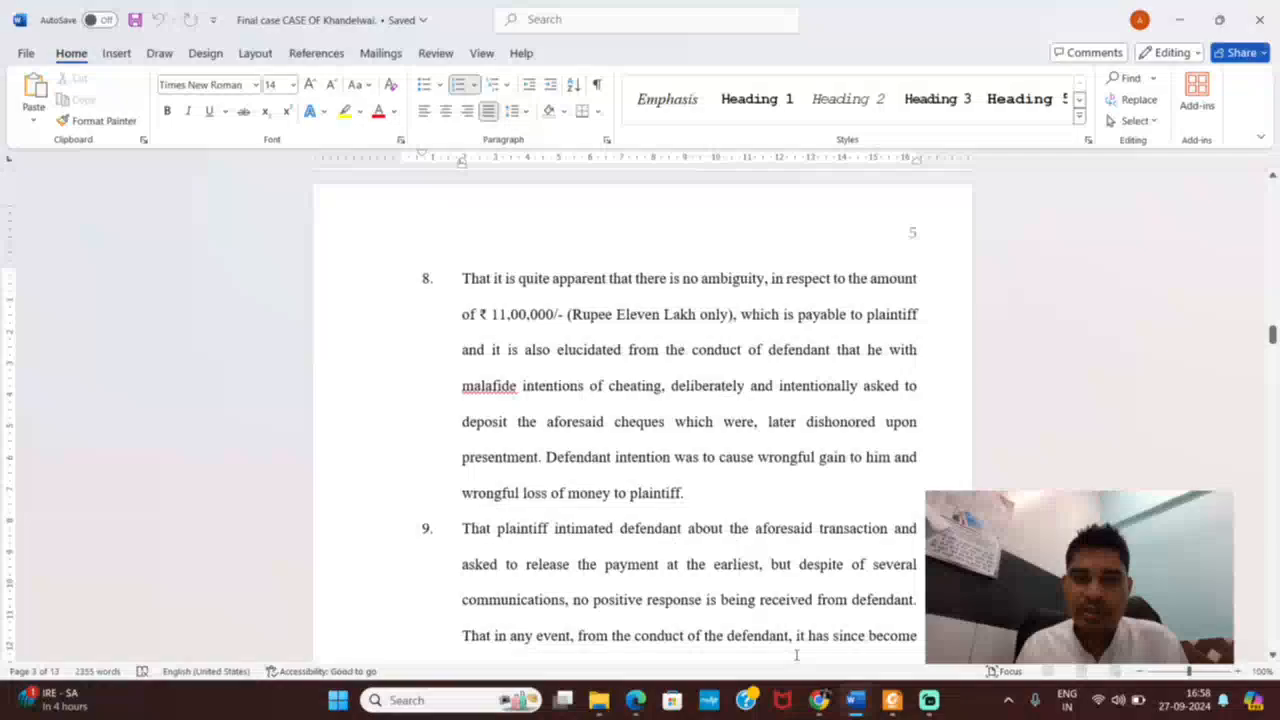
pyautogui.press('Down')
pyautogui.press('Down')
pyautogui.press('Down')
pyautogui.press('Down')
pyautogui.press('Down')
pyautogui.press('Down')
pyautogui.press('Down')
pyautogui.press('Down')
pyautogui.press('Down')
pyautogui.press('Down')
pyautogui.press('Down')
pyautogui.press('Down')
pyautogui.press('Down')
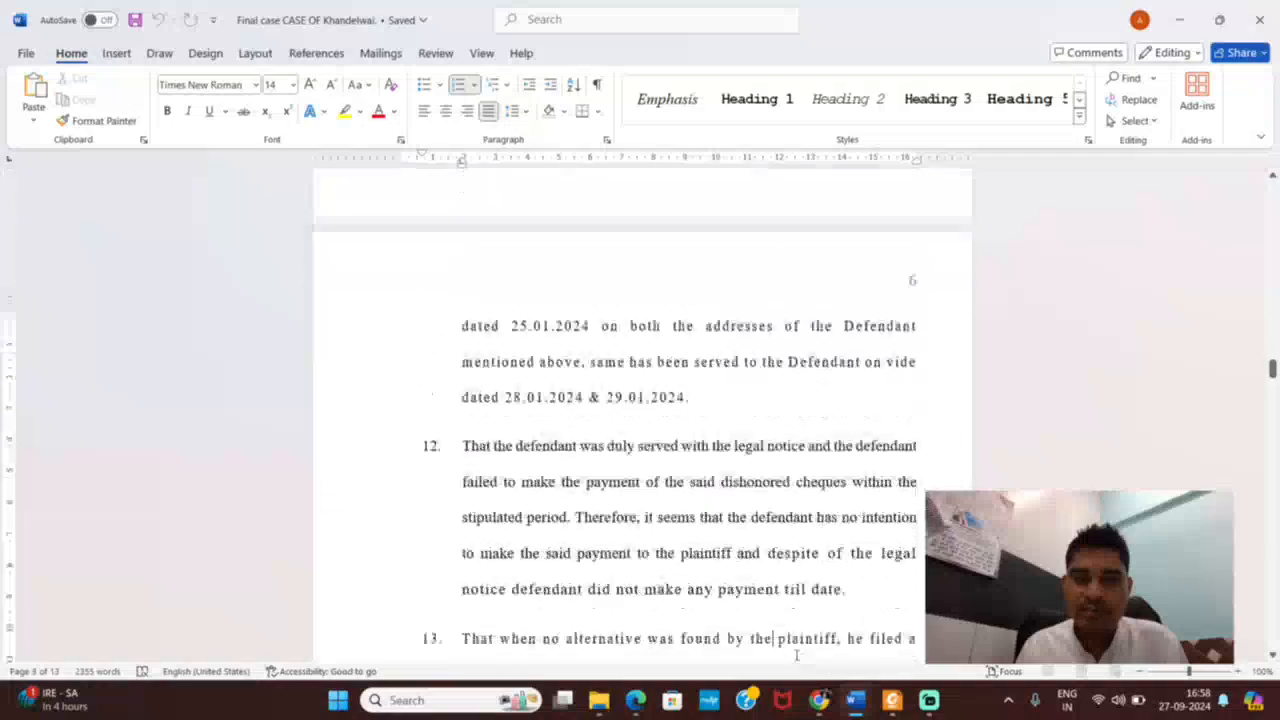
pyautogui.press('Down')
pyautogui.press('Down')
pyautogui.press('Down')
pyautogui.press('Down')
pyautogui.press('Down')
pyautogui.press('Down')
pyautogui.press('Down')
pyautogui.press('Down')
pyautogui.press('Down')
pyautogui.press('Down')
pyautogui.press('Down')
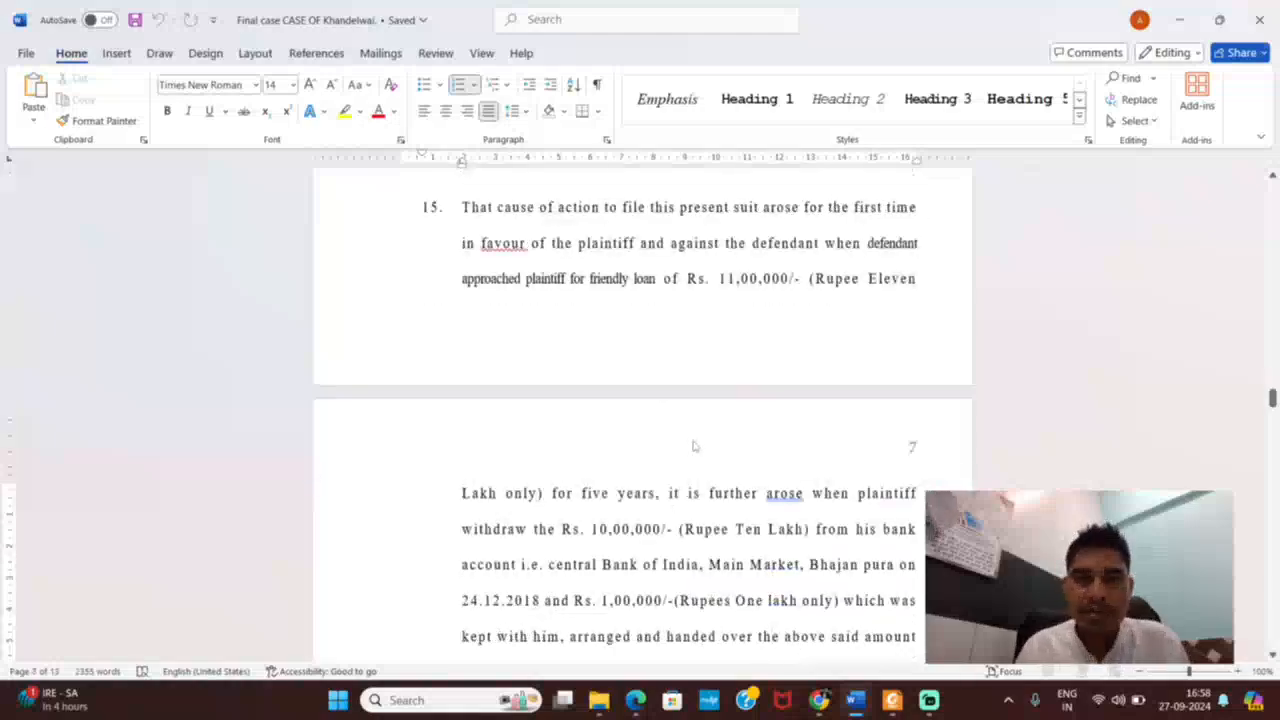
# Step: Select paragraph 15's cause-of-action passage ending after 'years', then return to the Cause of Action box
pyautogui.click(461, 206)
pyautogui.hotkey('shift', 'Down')
pyautogui.hotkey('shift', 'Down')
pyautogui.hotkey('shift', 'Down')
pyautogui.hotkey('shift', 'Down')
pyautogui.hotkey('shift', 'Down')
pyautogui.hotkey('shift', 'Down')
pyautogui.hotkey('shift', 'Down')
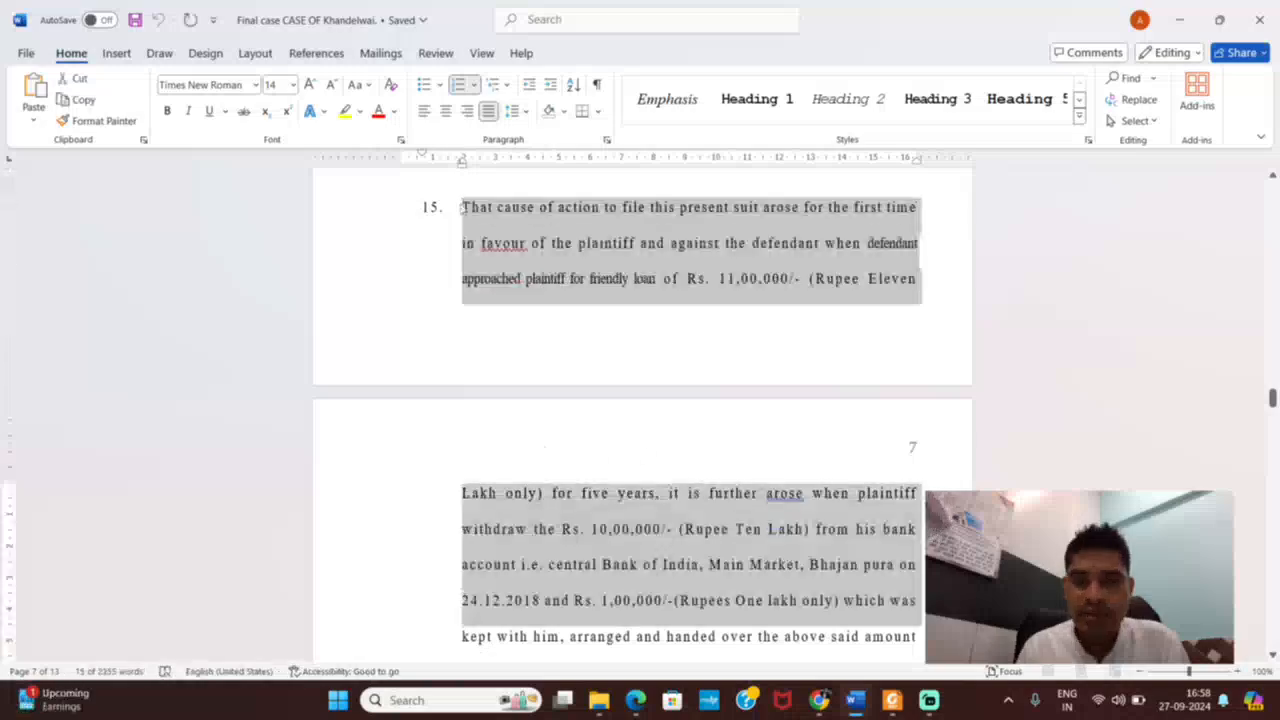
pyautogui.hotkey('shift', 'Down')
pyautogui.hotkey('shift', 'Down')
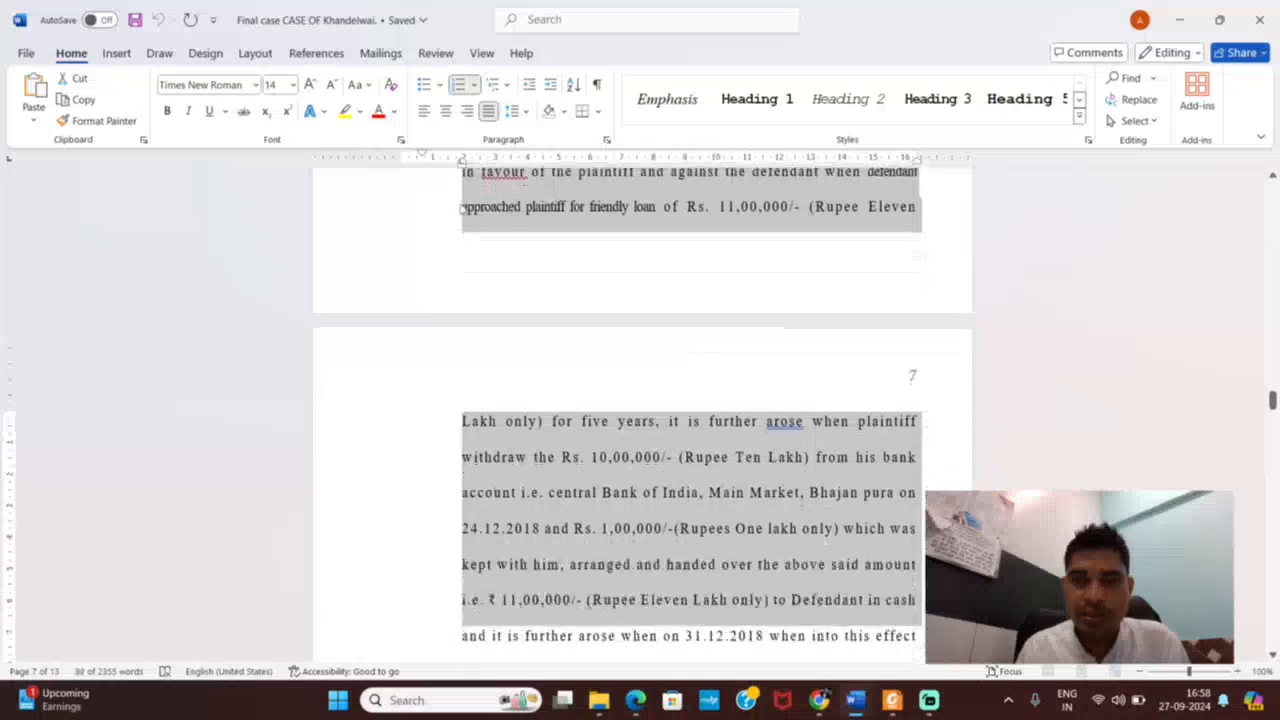
pyautogui.hotkey('shift', 'Down')
pyautogui.hotkey('shift', 'Down')
pyautogui.hotkey('shift', 'Down')
pyautogui.hotkey('shift', 'Down')
pyautogui.hotkey('shift', 'Down')
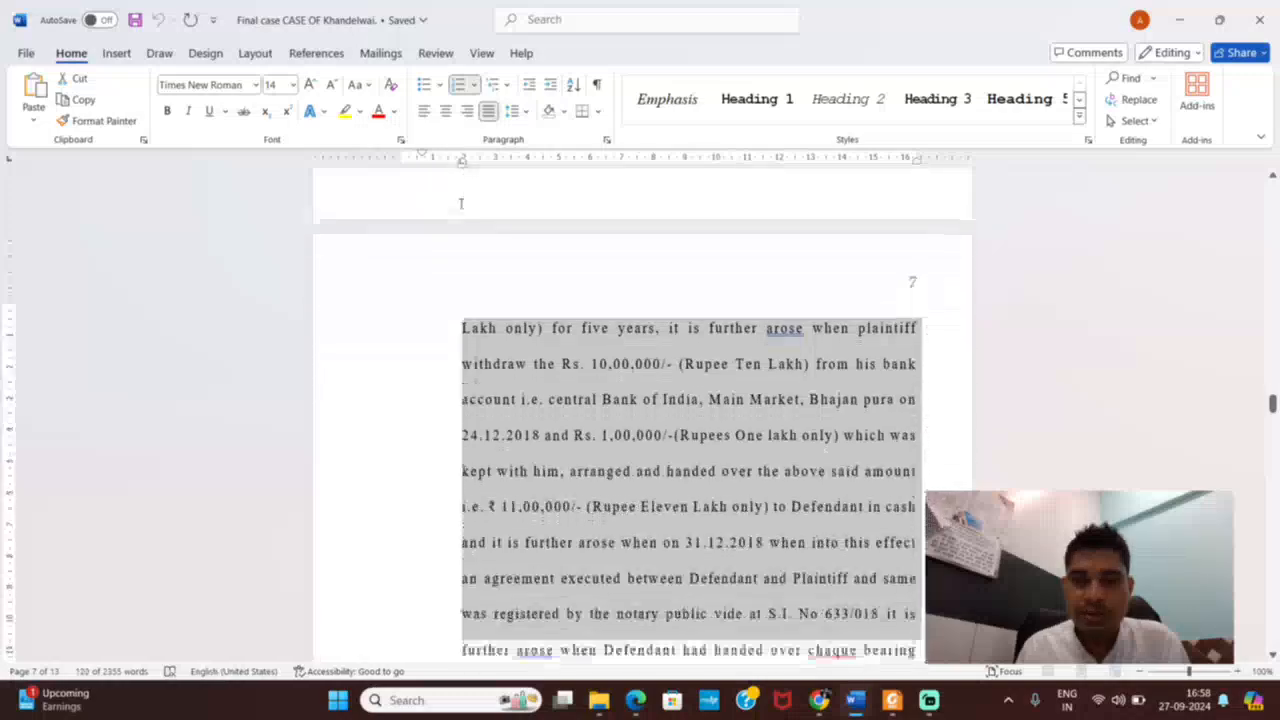
pyautogui.hotkey('shift', 'Down')
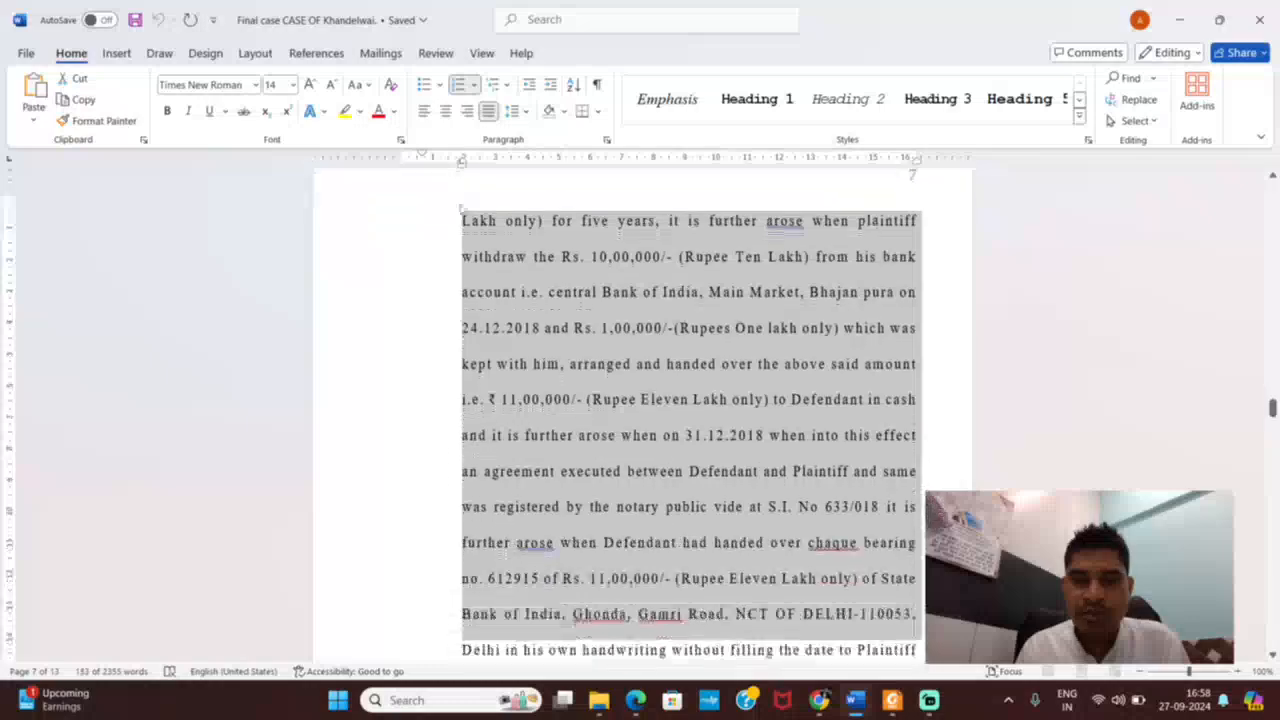
pyautogui.hotkey('shift', 'Up')
pyautogui.hotkey('shift', 'Up')
pyautogui.hotkey('shift', 'Up')
pyautogui.hotkey('shift', 'Up')
pyautogui.hotkey('shift', 'Up')
pyautogui.hotkey('shift', 'Up')
pyautogui.hotkey('shift', 'Up')
pyautogui.hotkey('shift', 'Up')
pyautogui.hotkey('shift', 'Up')
pyautogui.hotkey('shift', 'Up')
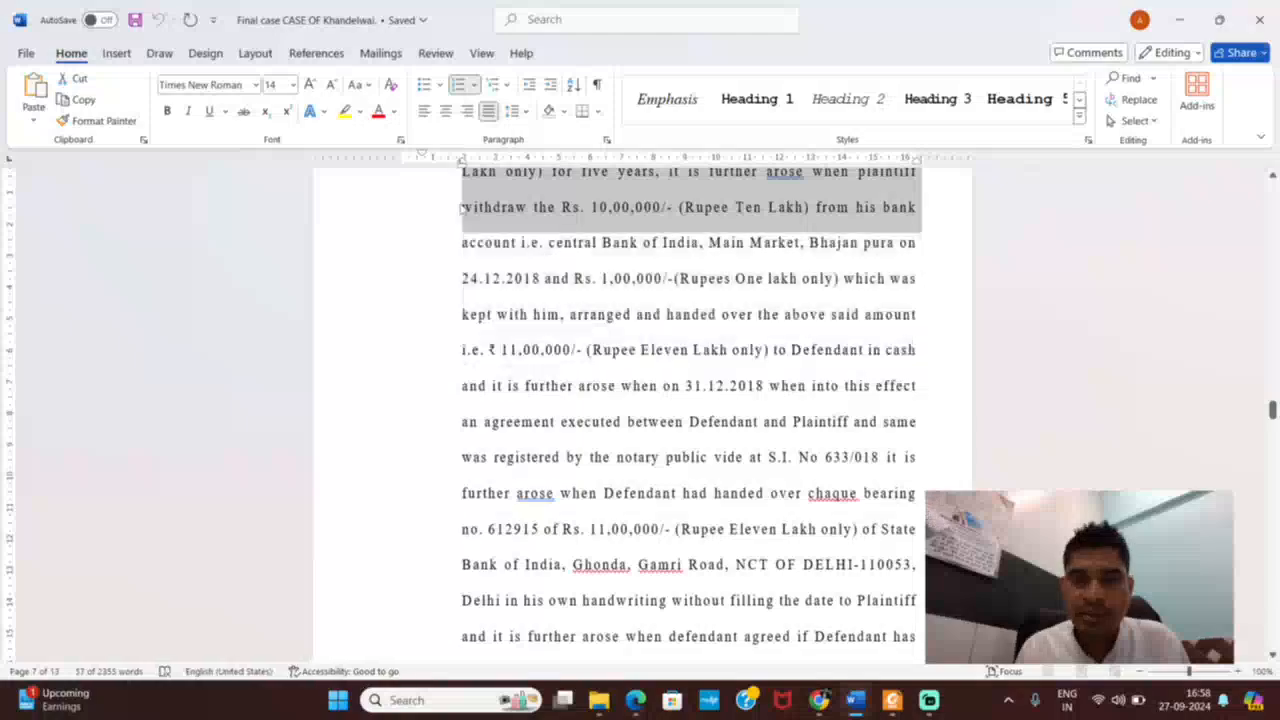
pyautogui.hotkey('shift', 'Up')
pyautogui.hotkey('shift', 'Left')
pyautogui.hotkey('shift', 'Left')
pyautogui.hotkey('shift', 'Left')
pyautogui.hotkey('shift', 'Left')
pyautogui.hotkey('shift', 'Left')
pyautogui.hotkey('shift', 'Left')
pyautogui.hotkey('shift', 'Left')
pyautogui.hotkey('shift', 'Left')
pyautogui.hotkey('shift', 'Left')
pyautogui.hotkey('shift', 'Left')
pyautogui.hotkey('shift', 'Left')
pyautogui.hotkey('shift', 'Left')
pyautogui.hotkey('shift', 'Left')
pyautogui.hotkey('shift', 'Left')
pyautogui.hotkey('shift', 'Left')
pyautogui.hotkey('shift', 'Left')
pyautogui.hotkey('shift', 'Left')
pyautogui.hotkey('shift', 'Left')
pyautogui.hotkey('shift', 'Left')
pyautogui.hotkey('shift', 'Left')
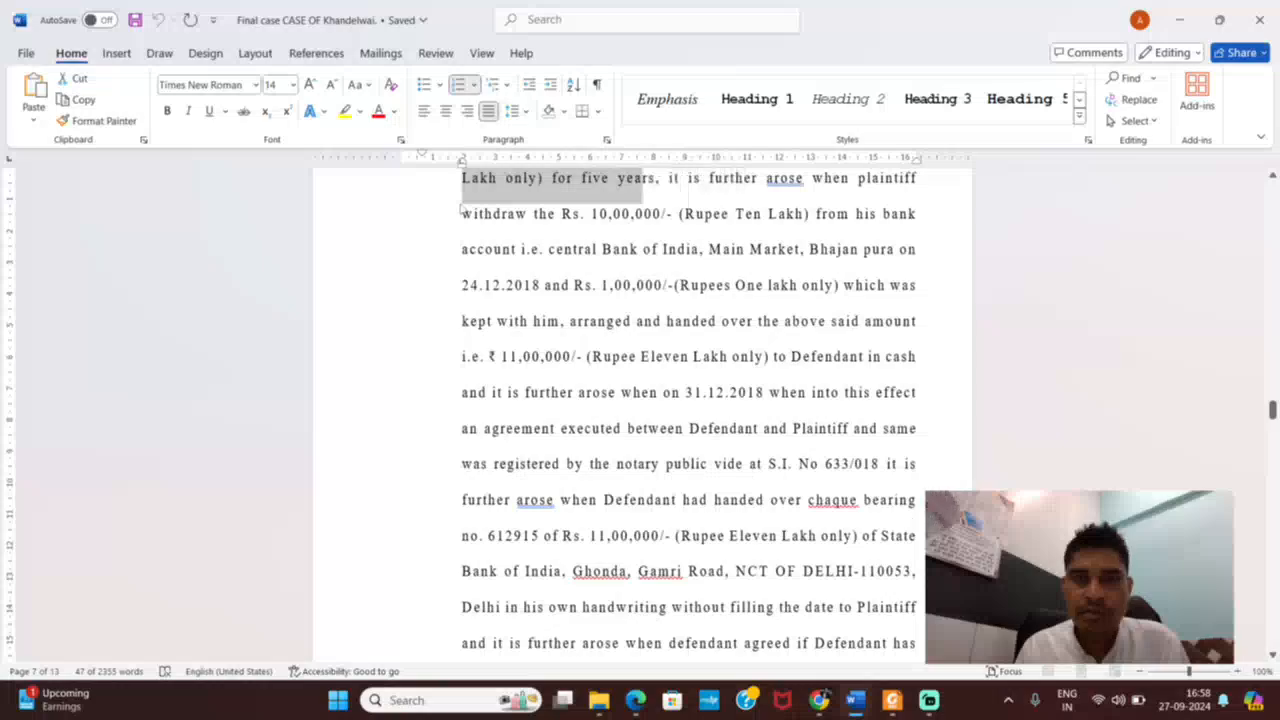
pyautogui.hotkey('shift', 'Right')
pyautogui.hotkey('shift', 'Right')
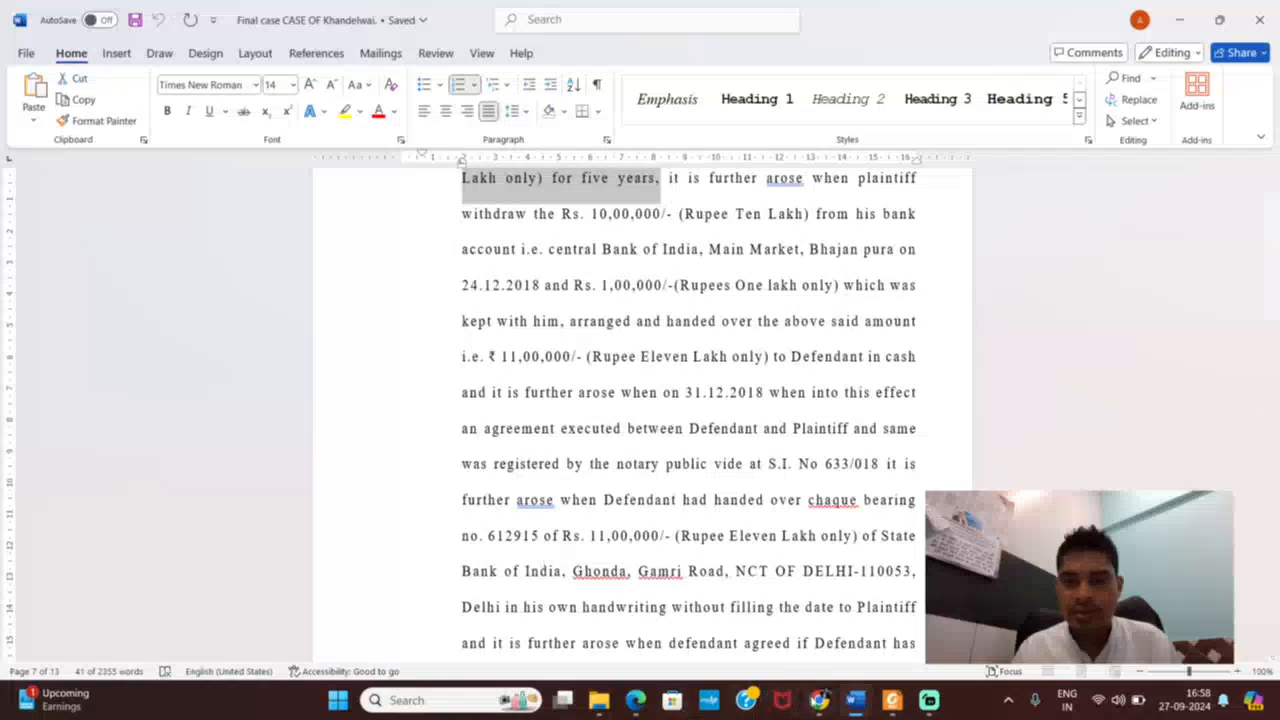
pyautogui.click(819, 700)
pyautogui.click(261, 326)
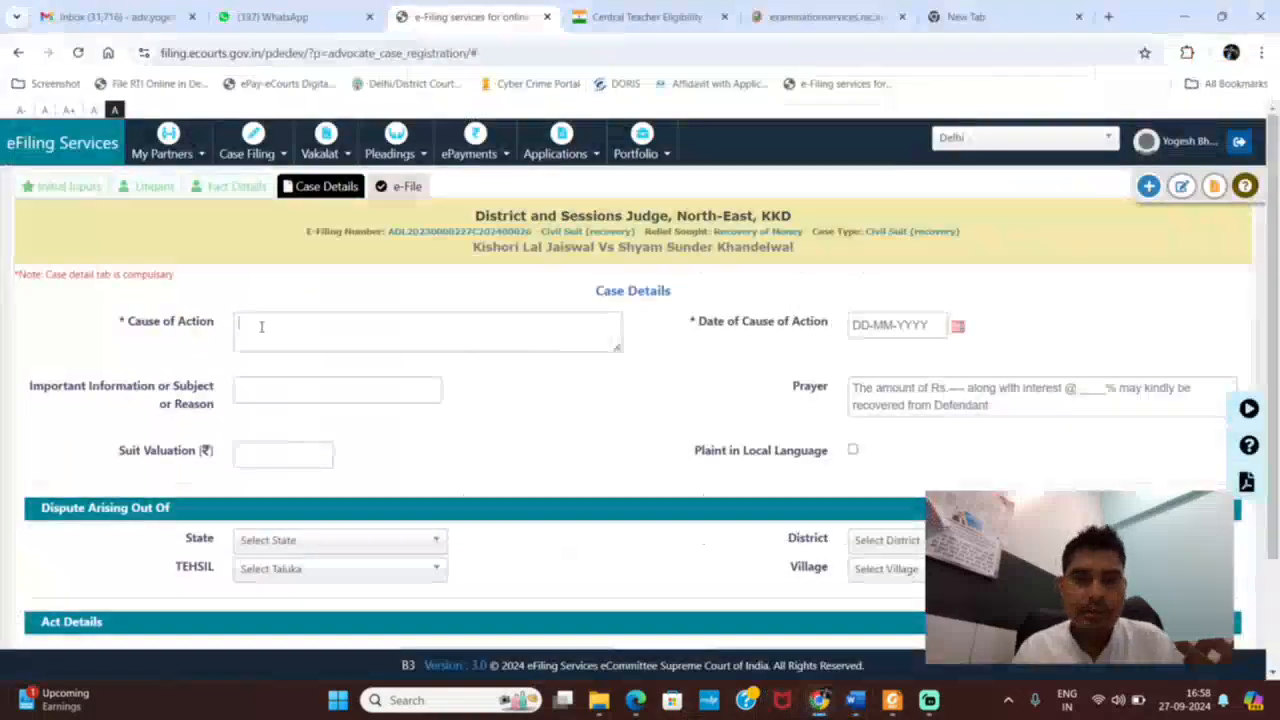
# Step: Paste the friendly-loan passage as the cause of action, then check the plaint for the cause date
pyautogui.hotkey('ctrl', 'v')
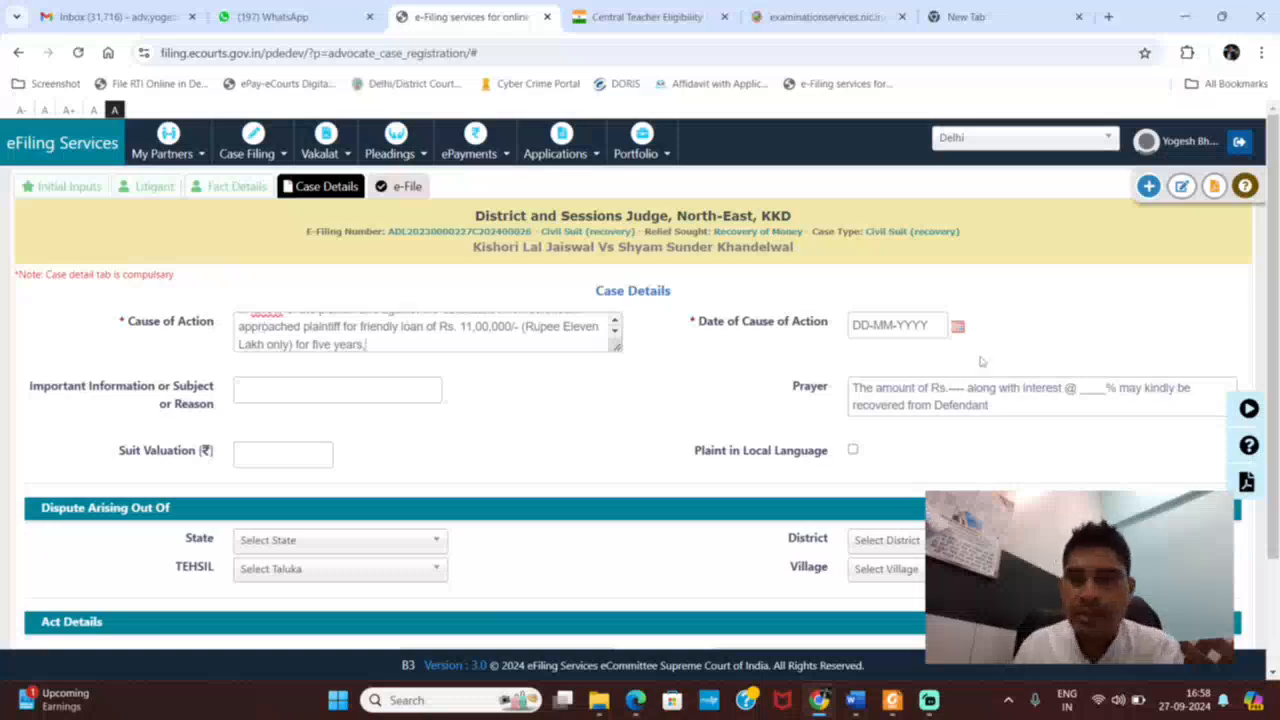
pyautogui.click(959, 327)
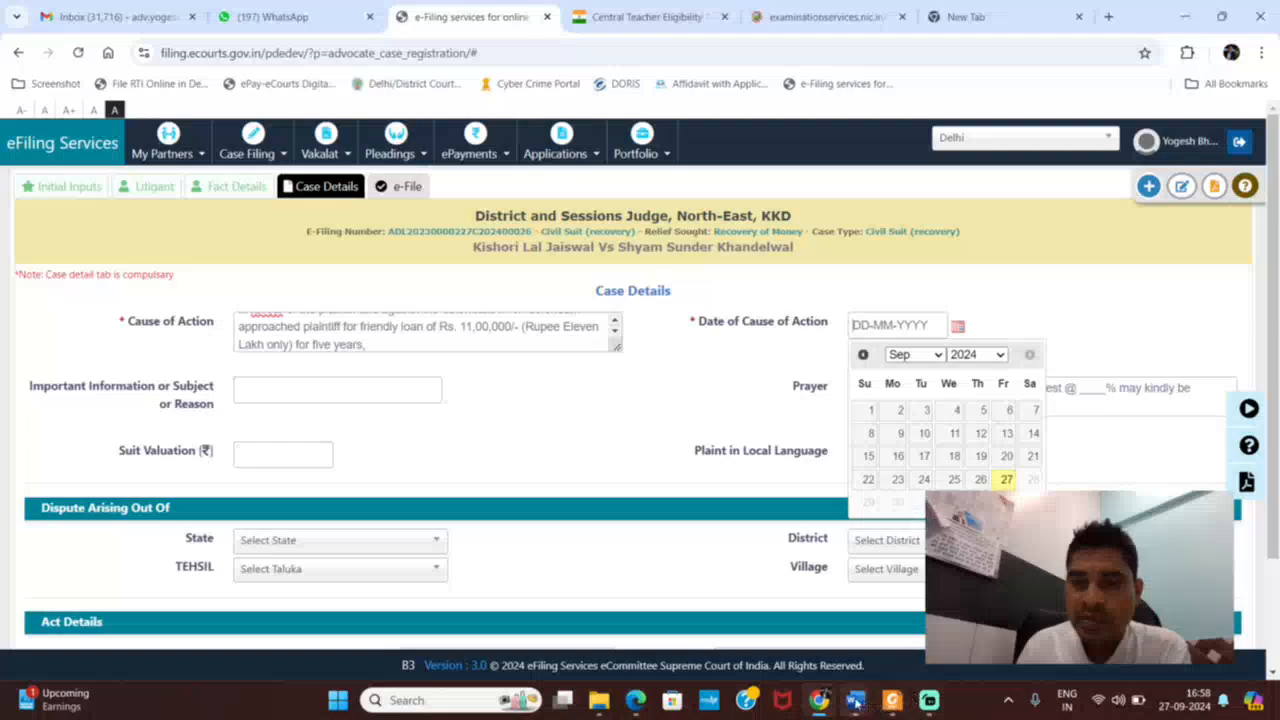
pyautogui.moveTo(855, 704)
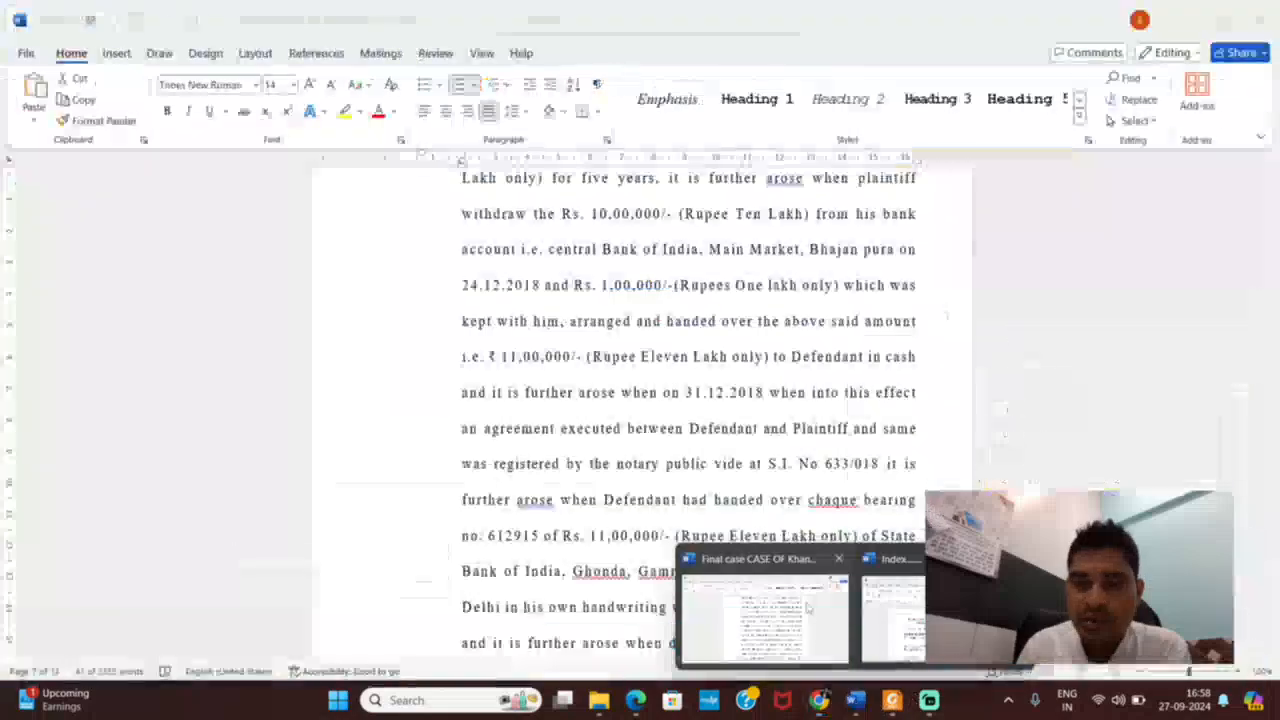
pyautogui.click(800, 600)
pyautogui.scroll(4, 807, 602)
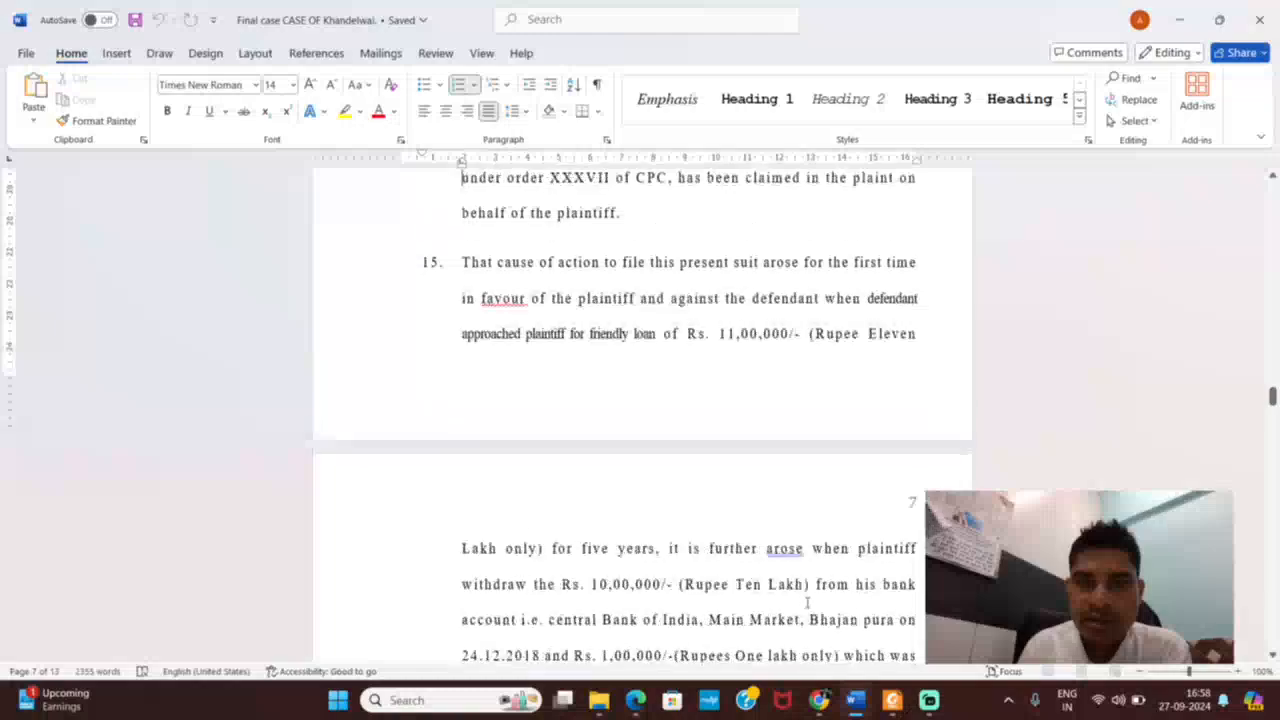
pyautogui.scroll(5, 807, 602)
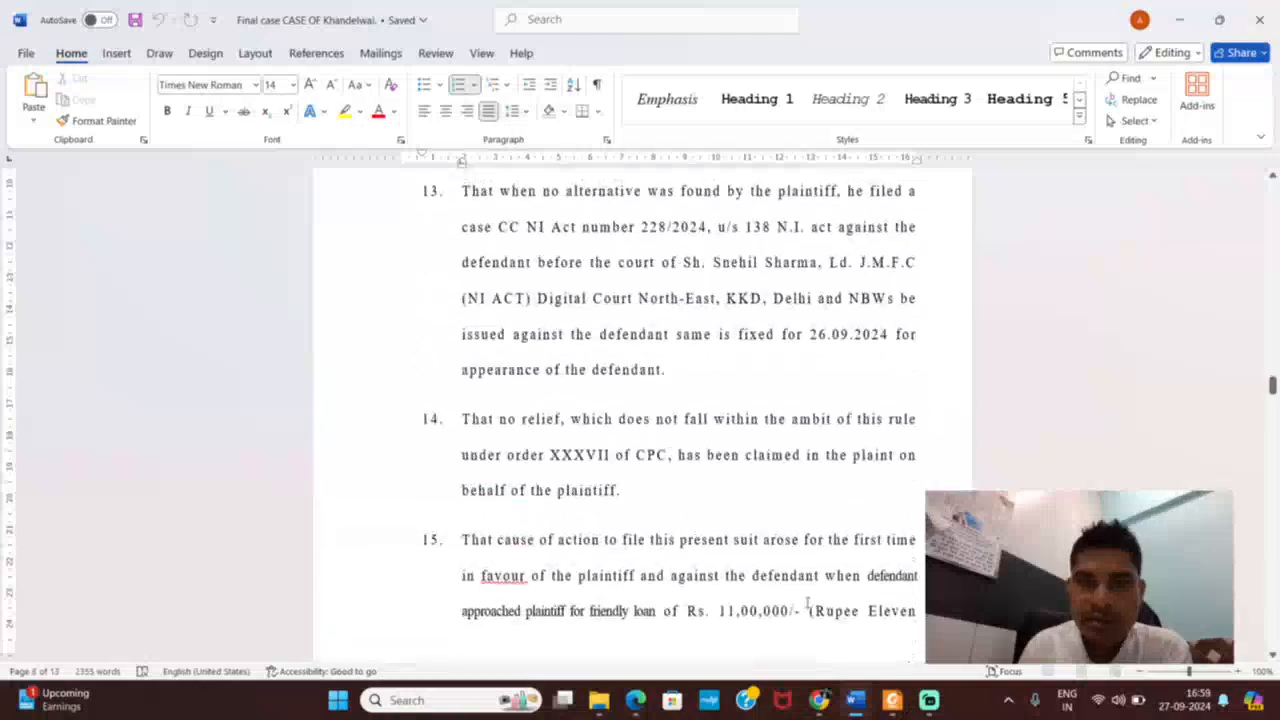
pyautogui.scroll(1, 807, 602)
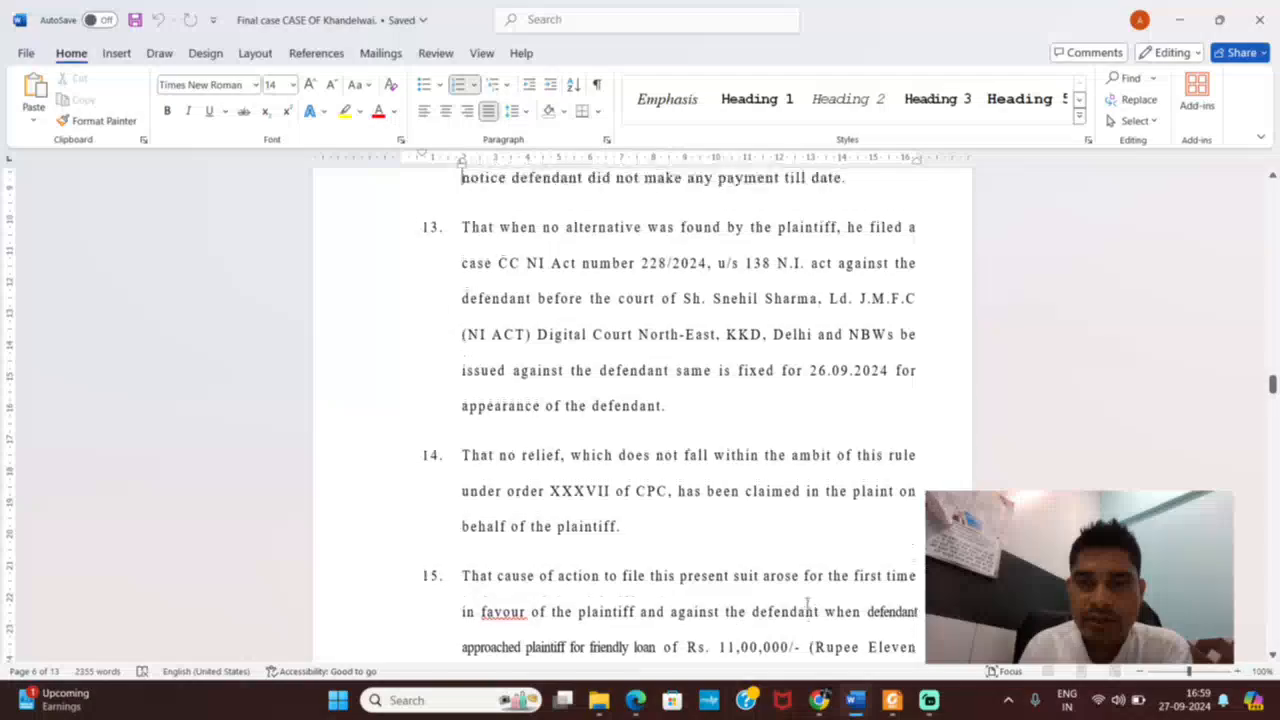
pyautogui.scroll(8, 807, 602)
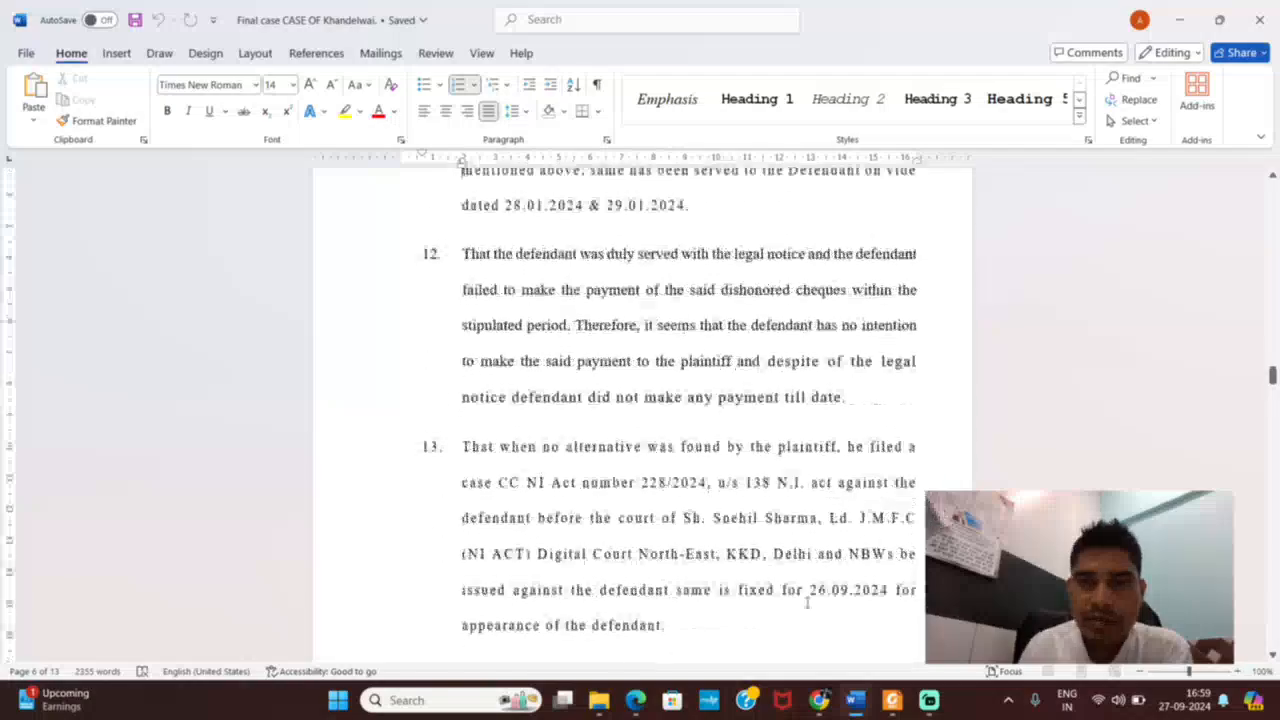
pyautogui.scroll(3, 807, 602)
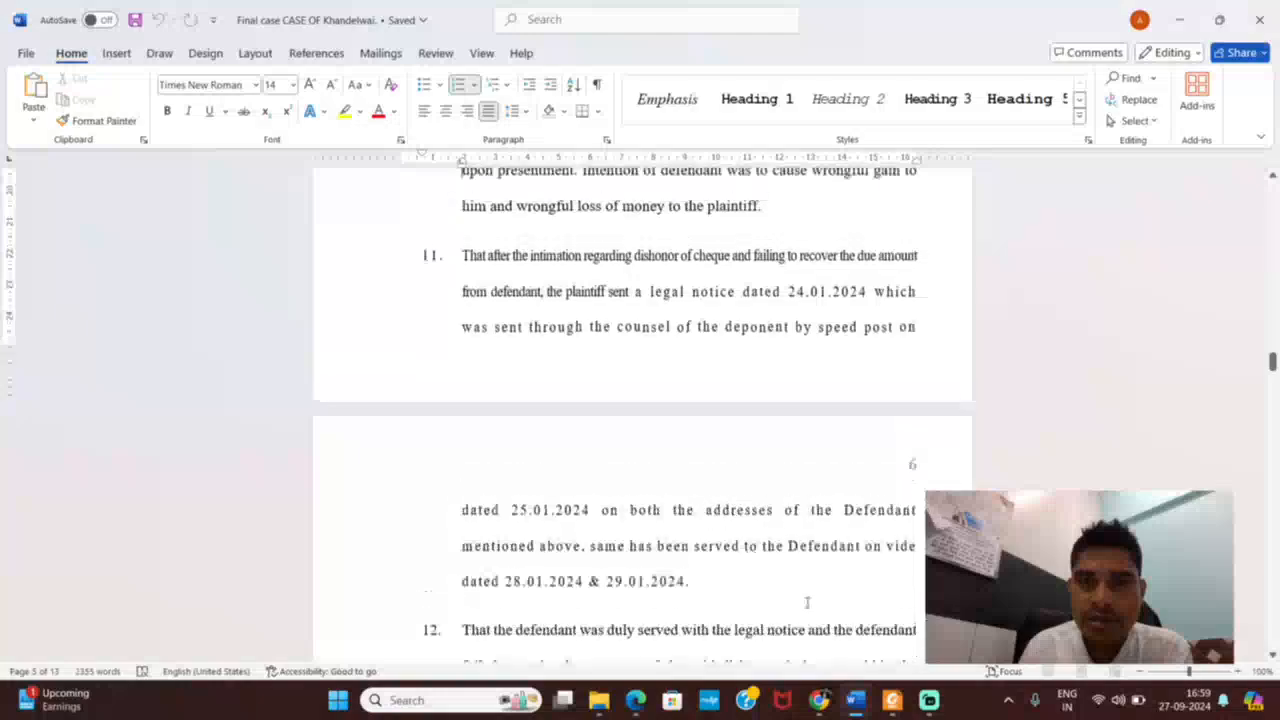
pyautogui.scroll(6, 807, 602)
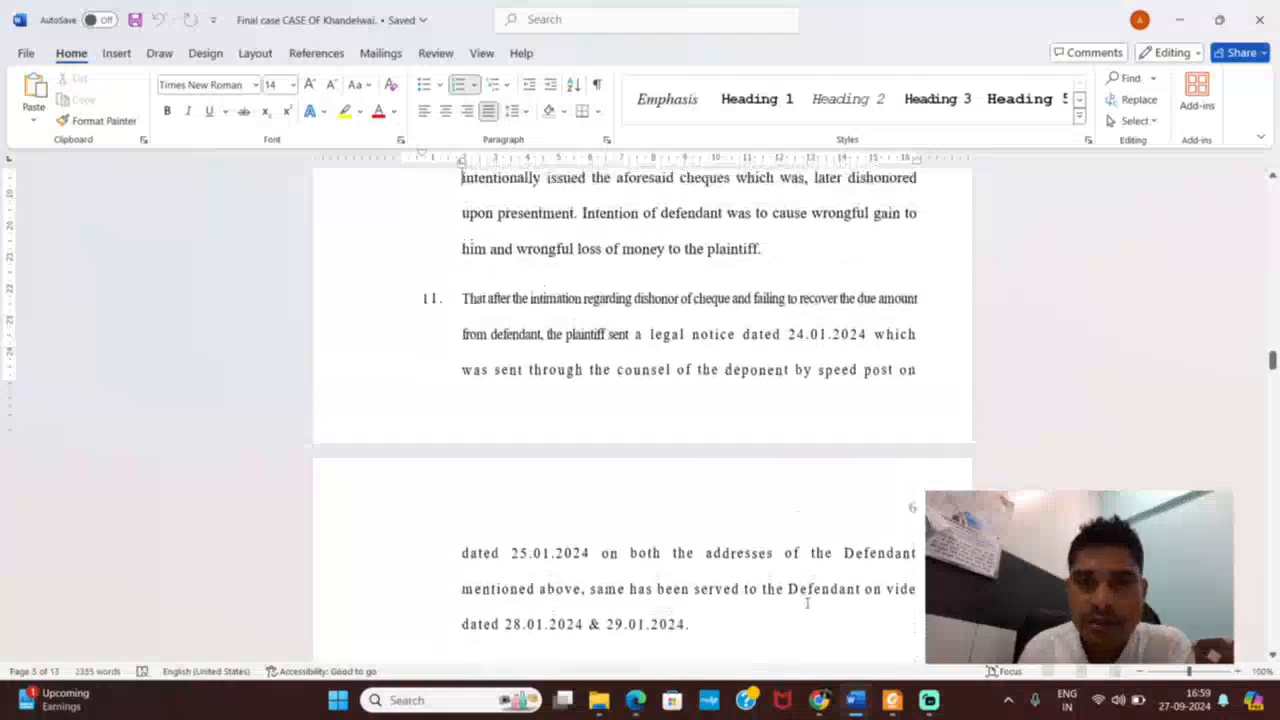
pyautogui.scroll(9, 807, 602)
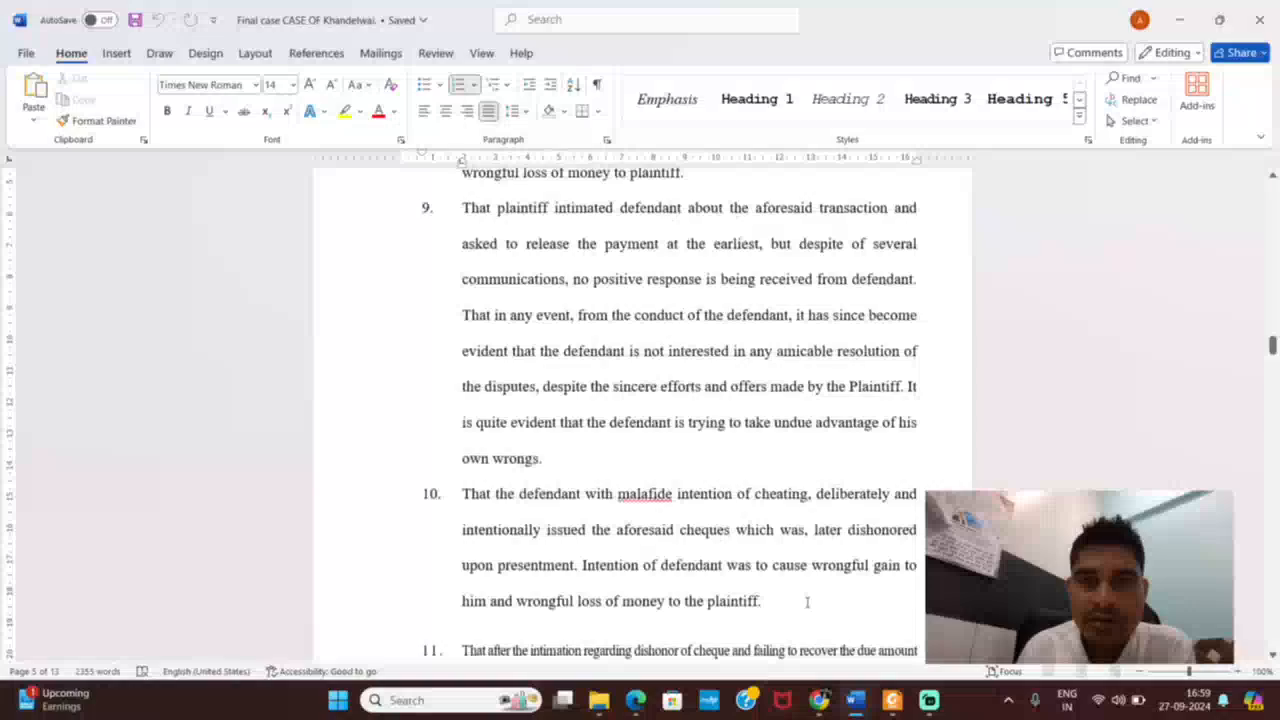
pyautogui.scroll(3, 807, 602)
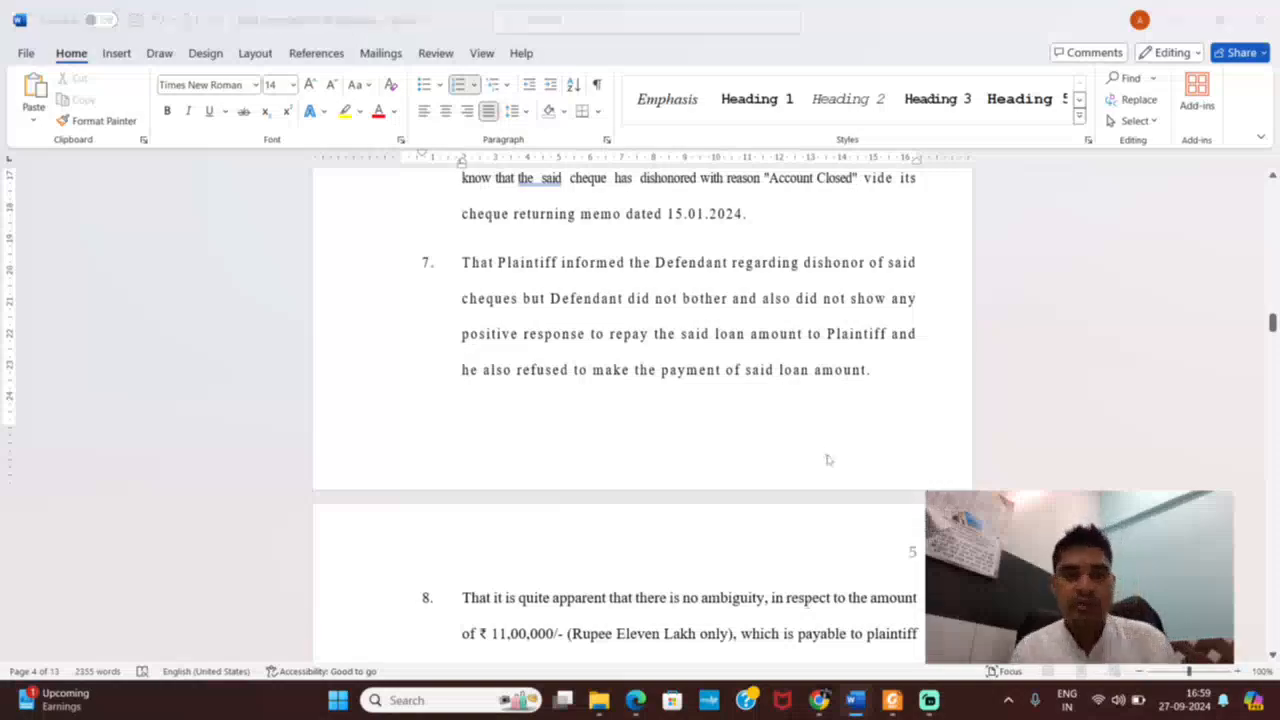
pyautogui.hotkey('alt', 'Tab')
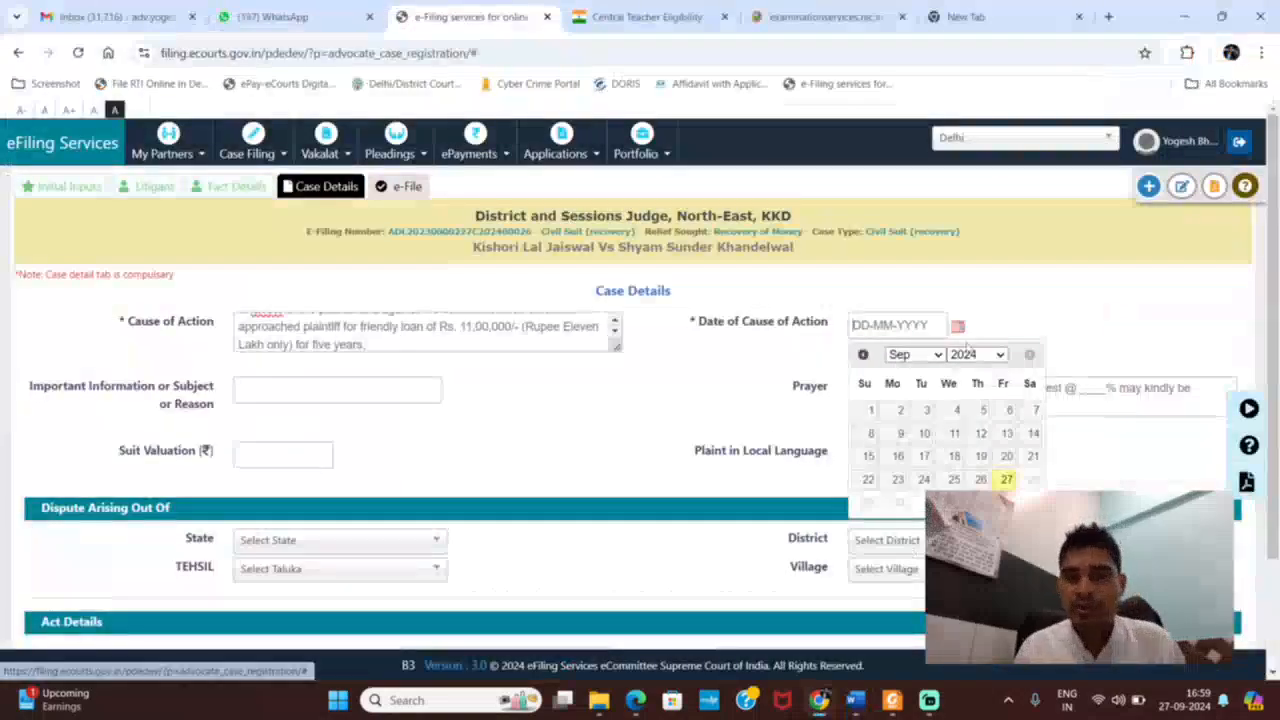
# Step: Set the Date of Cause of Action to 15-01-2024
pyautogui.click(930, 356)
pyautogui.click(912, 377)
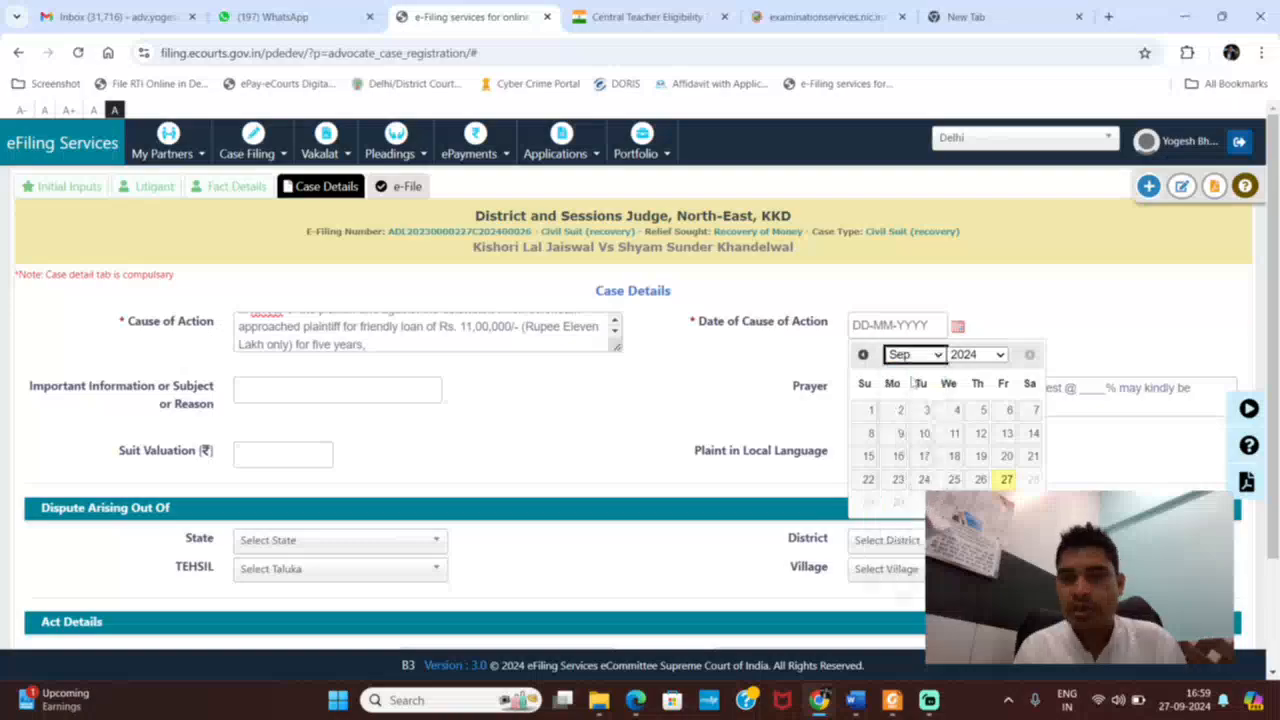
pyautogui.click(898, 457)
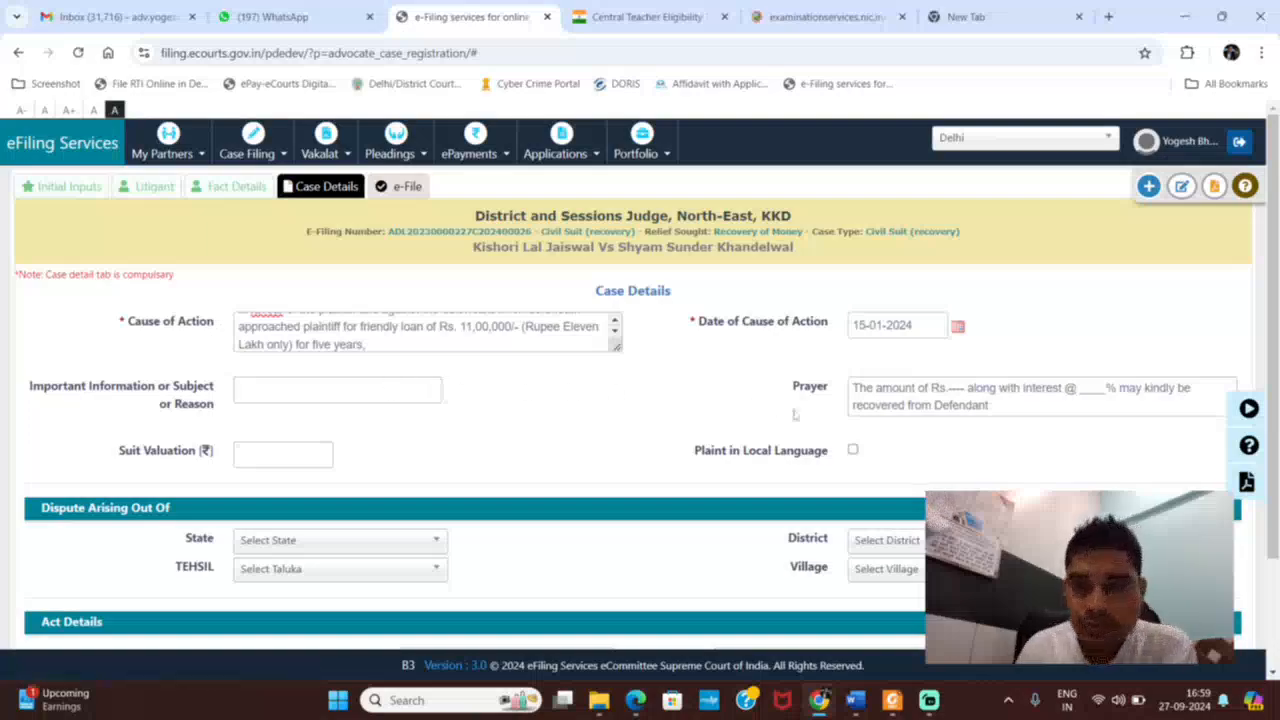
# Step: Complete the Prayer with the amount Rs.11000000 and the interest percentage
pyautogui.click(965, 389)
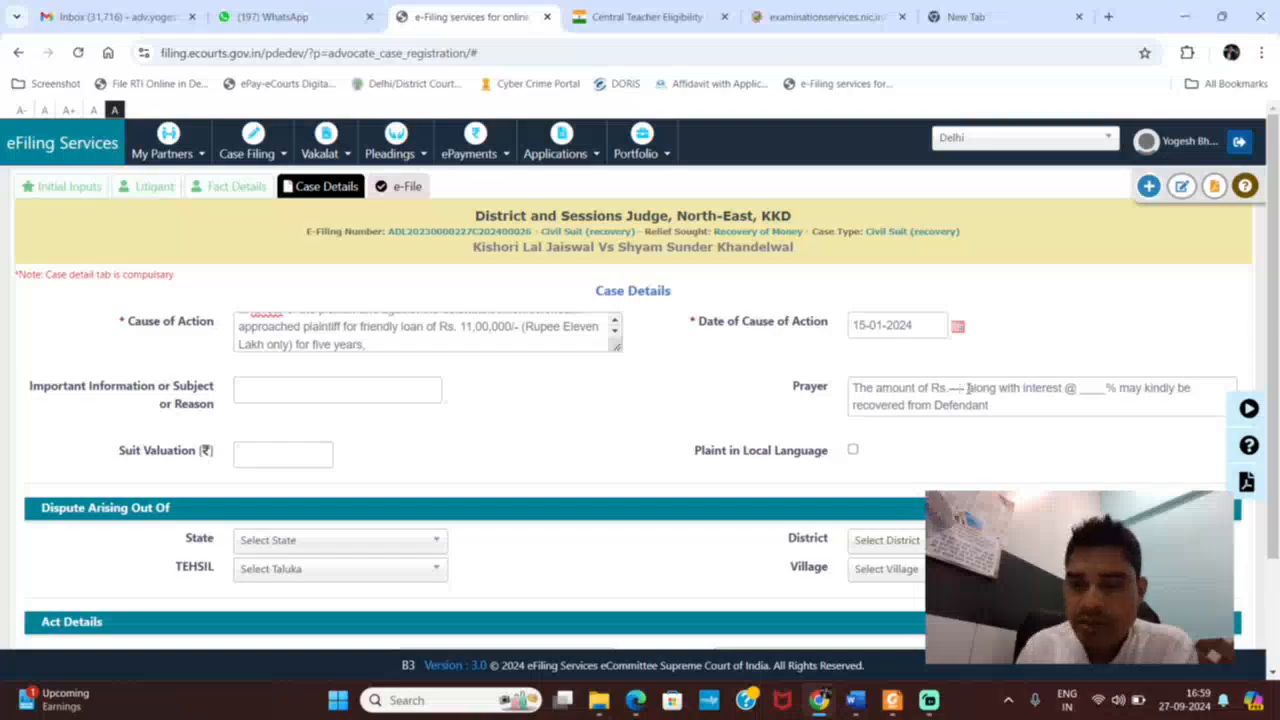
pyautogui.press('BackSpace')
pyautogui.press('BackSpace')
pyautogui.press('BackSpace')
pyautogui.press('BackSpace')
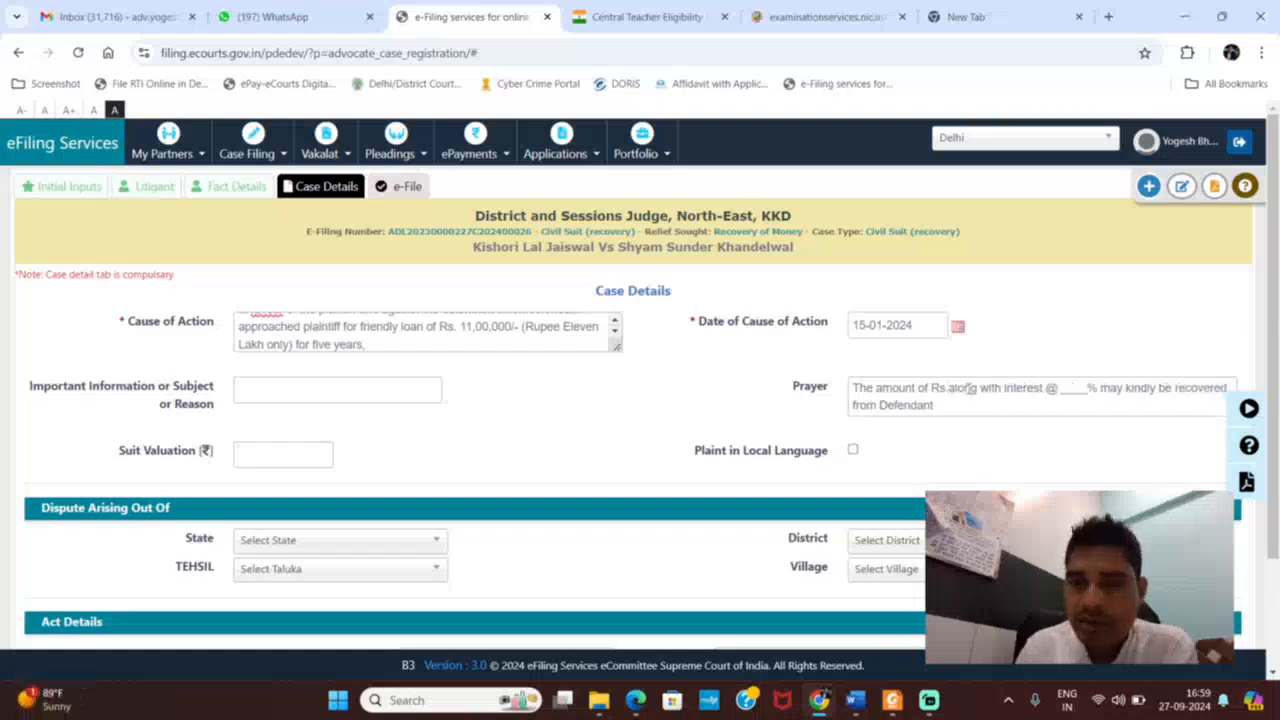
pyautogui.write('11')
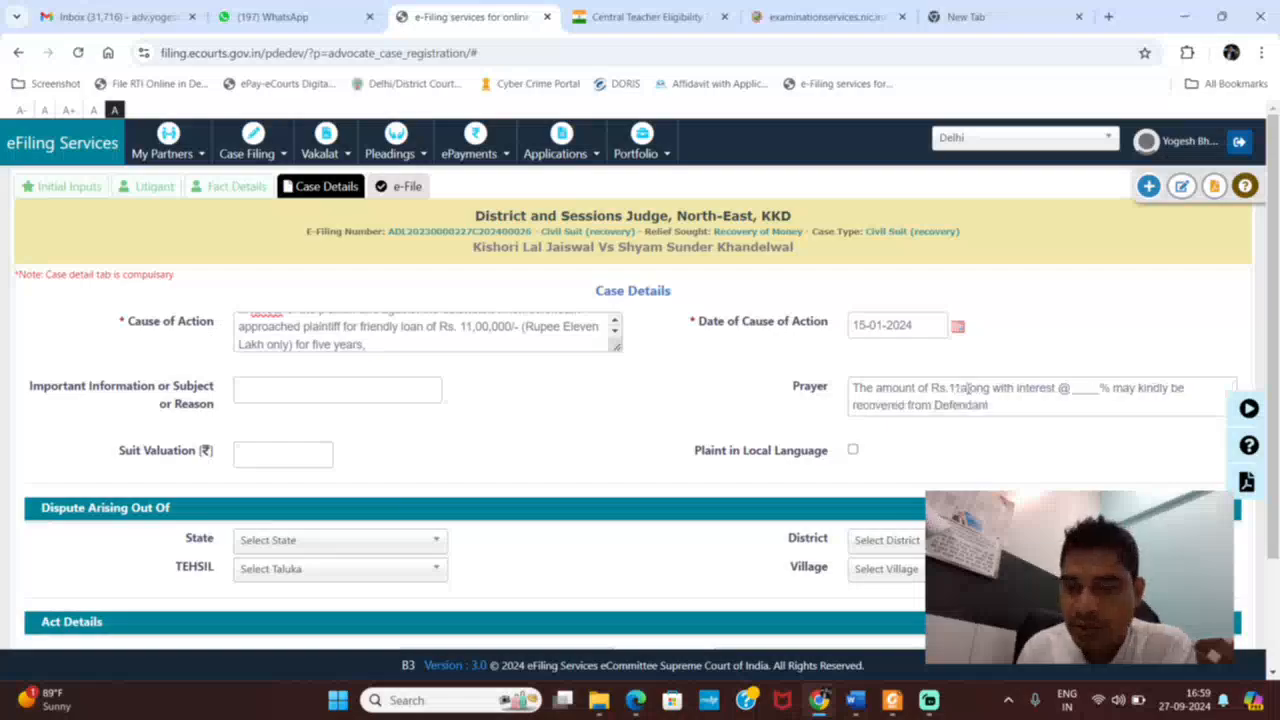
pyautogui.write('00')
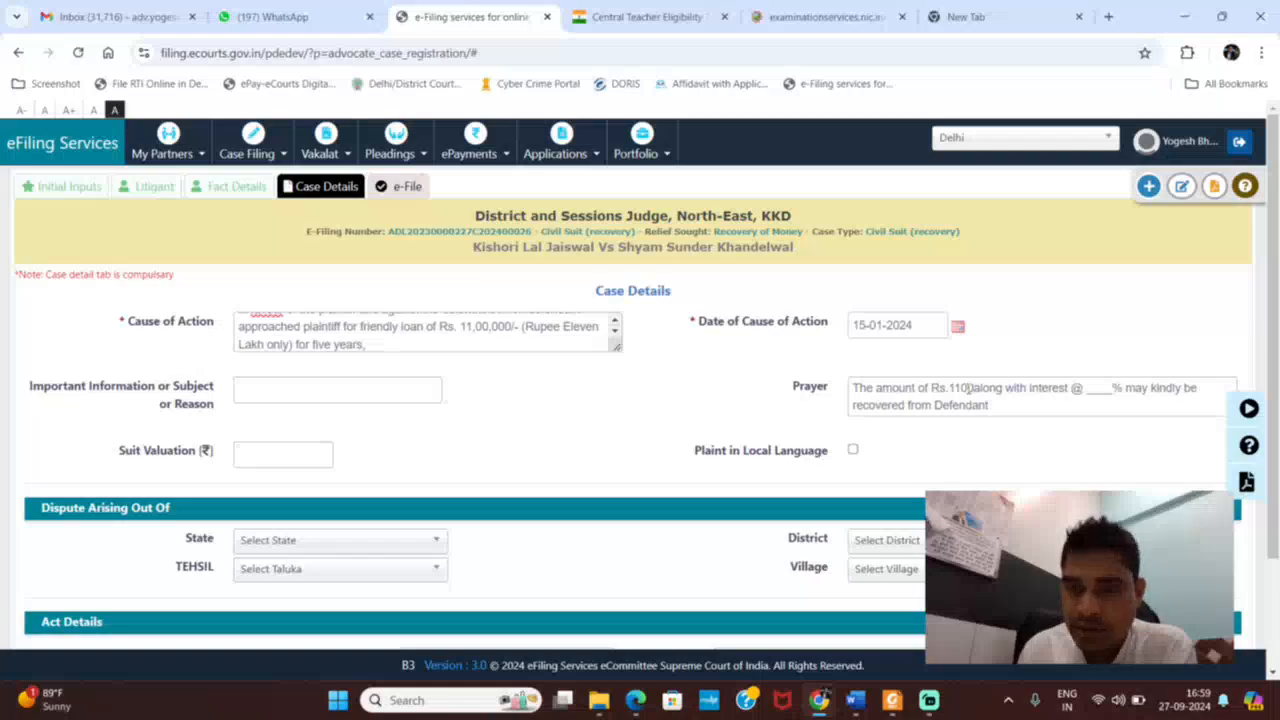
pyautogui.write('0000')
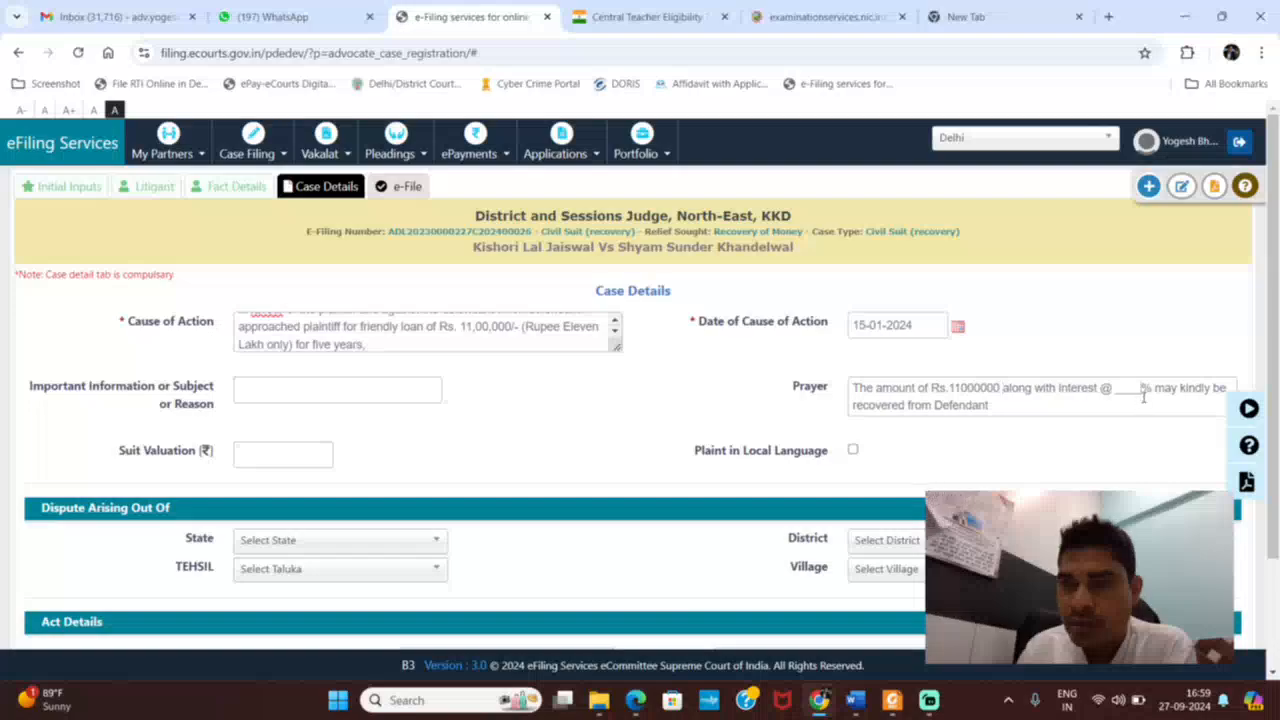
pyautogui.press('BackSpace')
pyautogui.press('BackSpace')
pyautogui.press('BackSpace')
pyautogui.press('BackSpace')
pyautogui.press('BackSpace')
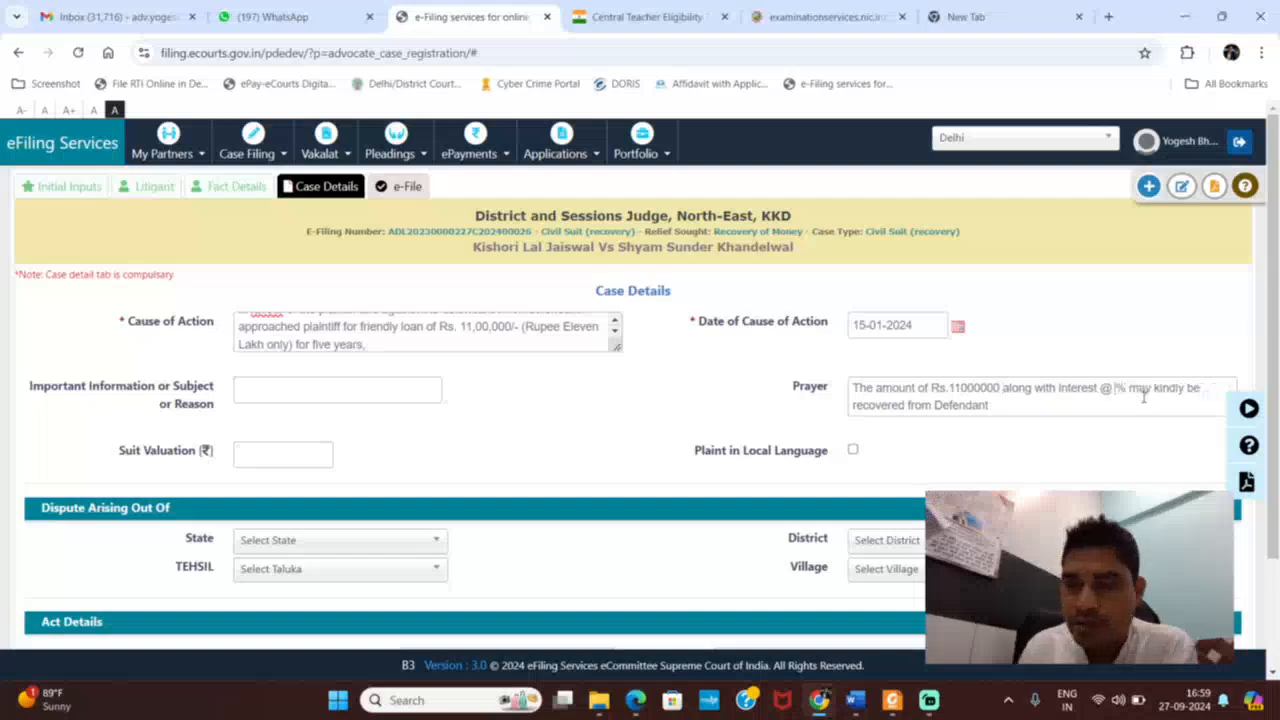
pyautogui.write('8')
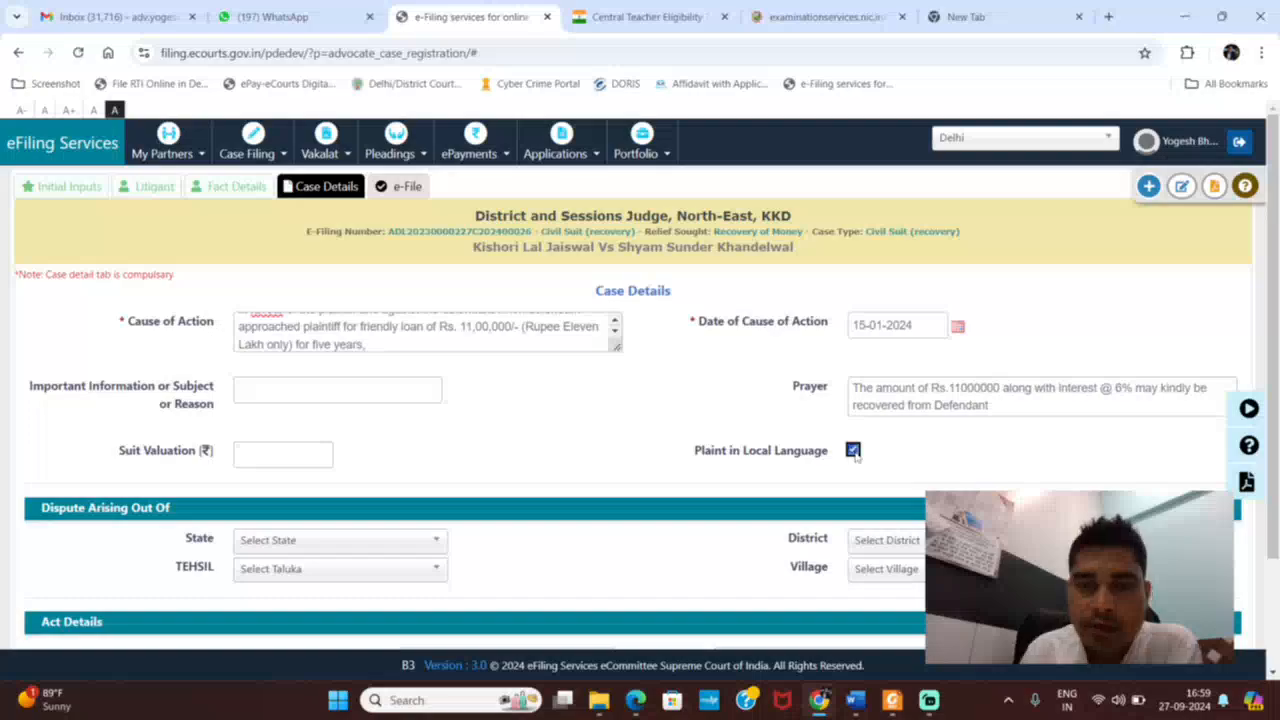
# Step: Set the dispute's State to DELHI and District to NORTH EAST
pyautogui.click(416, 542)
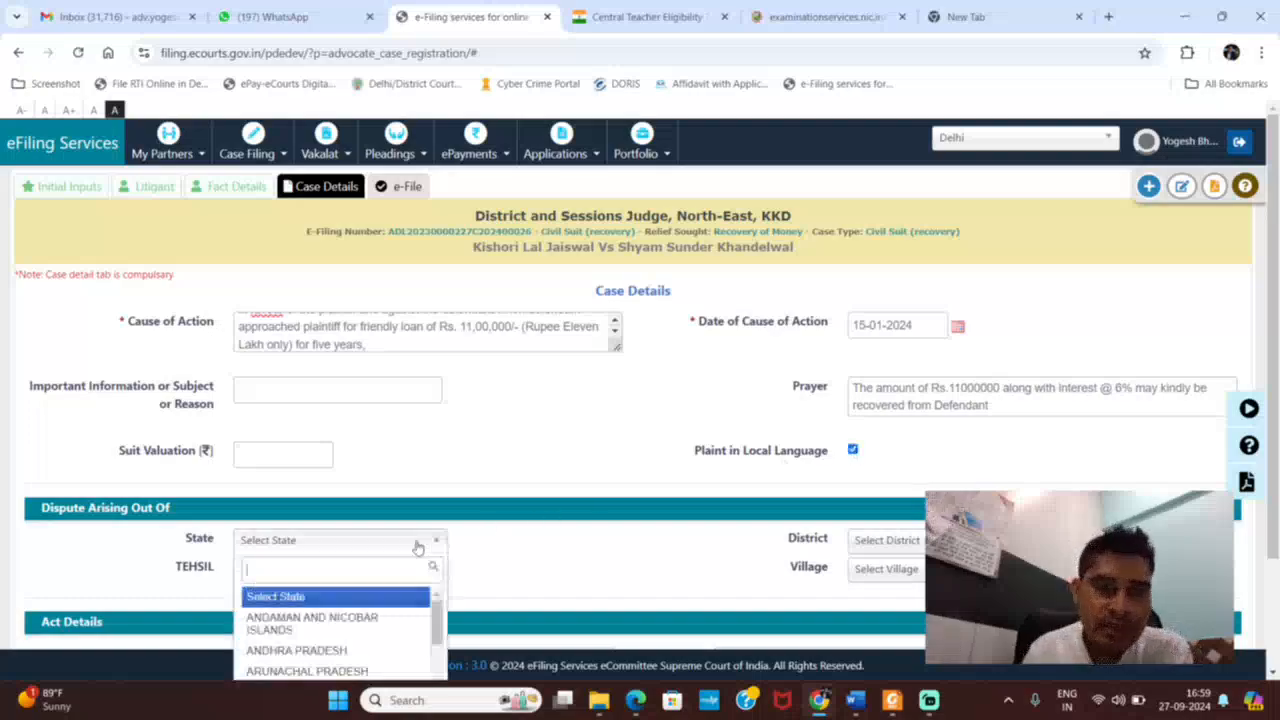
pyautogui.write('de')
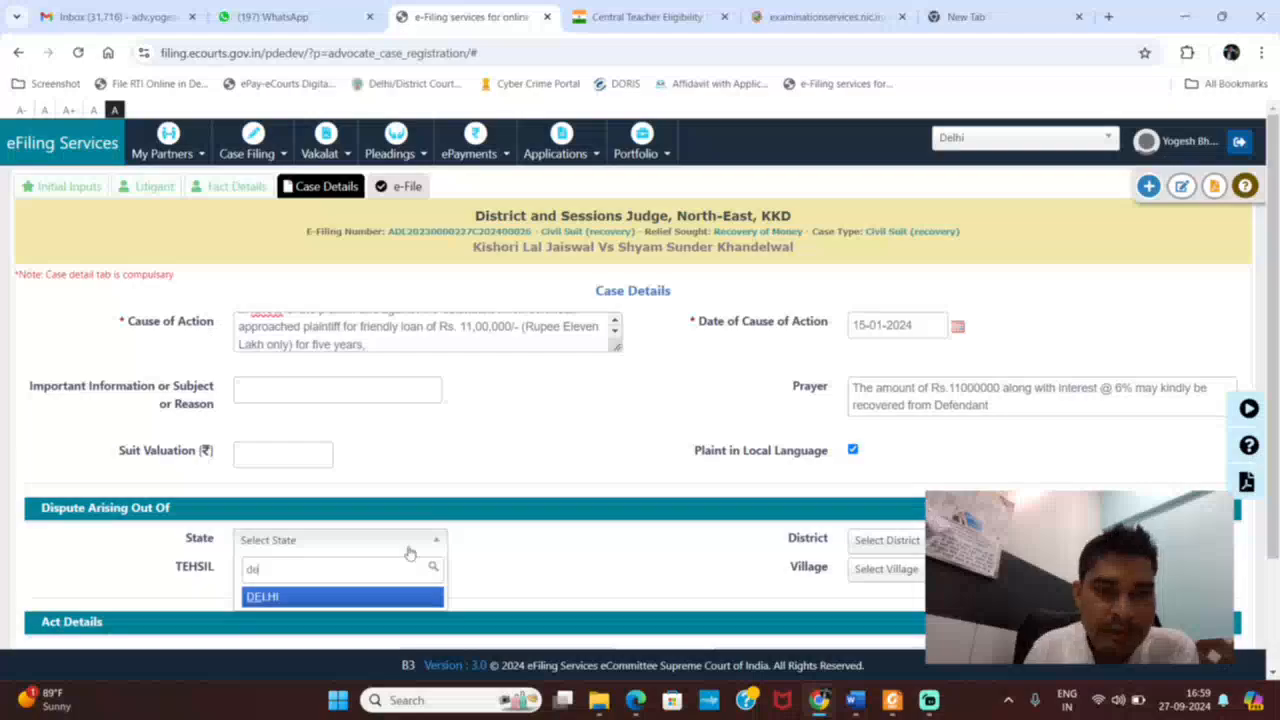
pyautogui.click(337, 597)
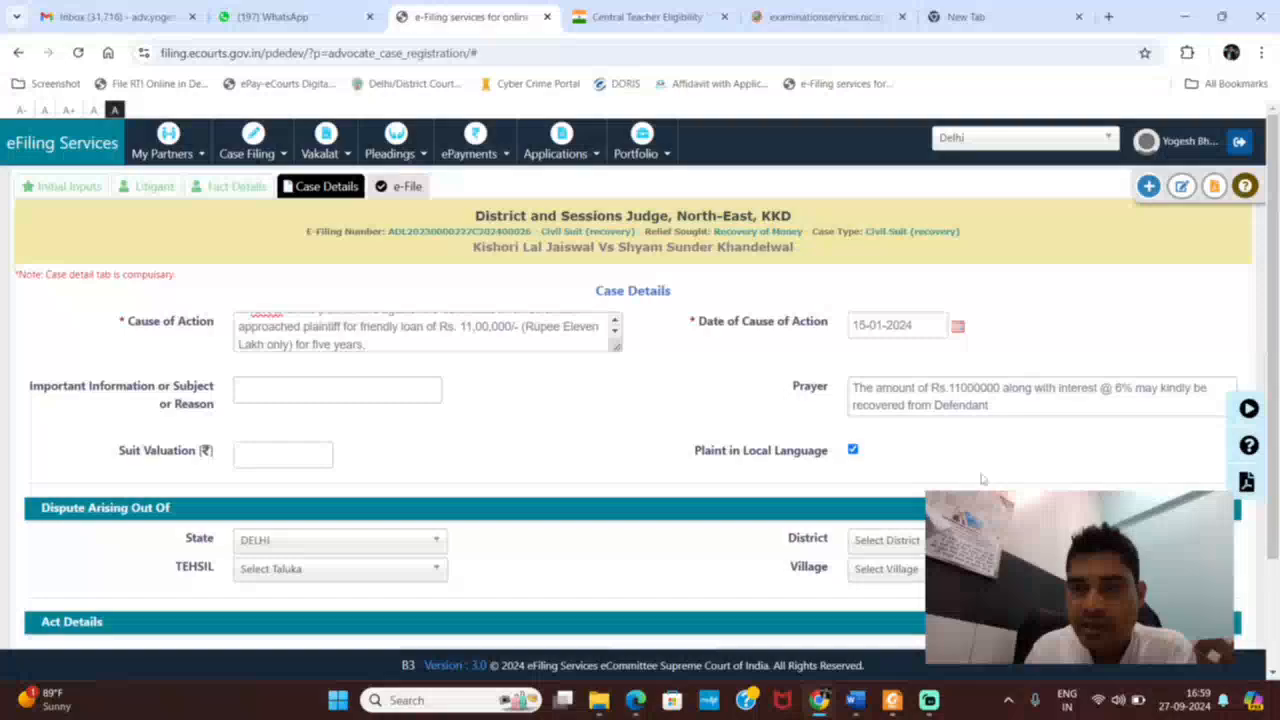
pyautogui.click(954, 540)
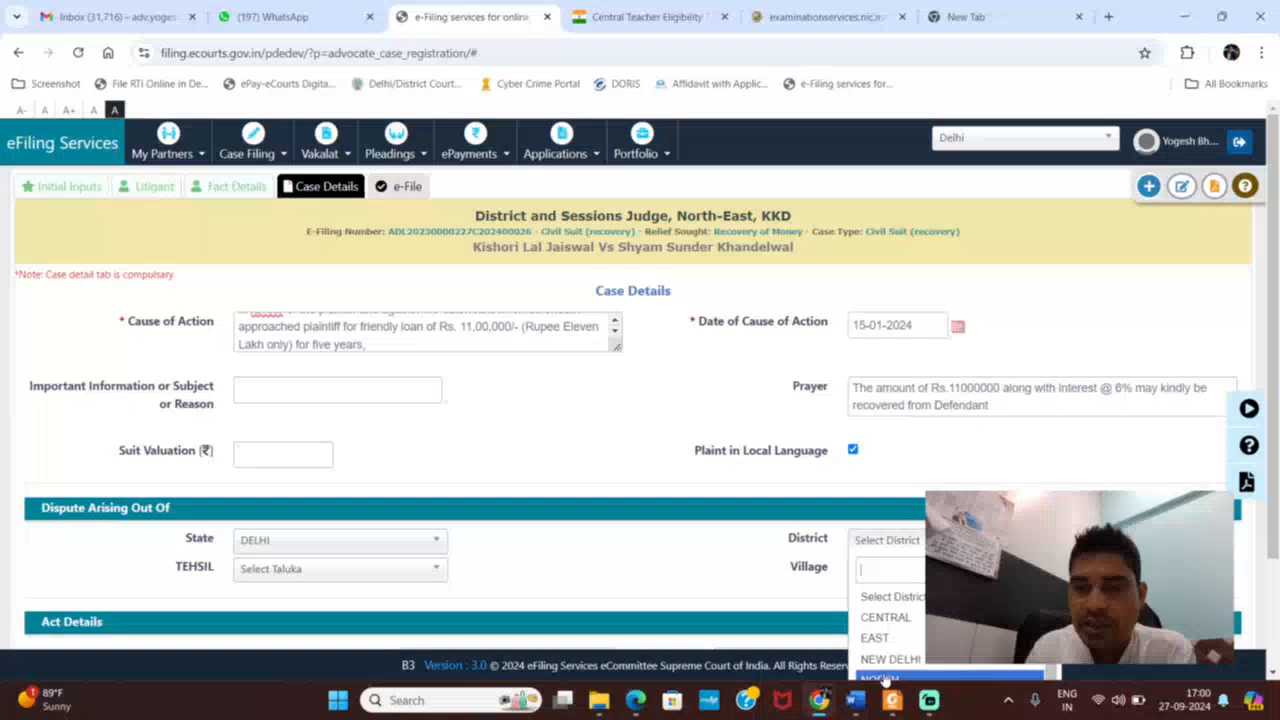
pyautogui.write('no')
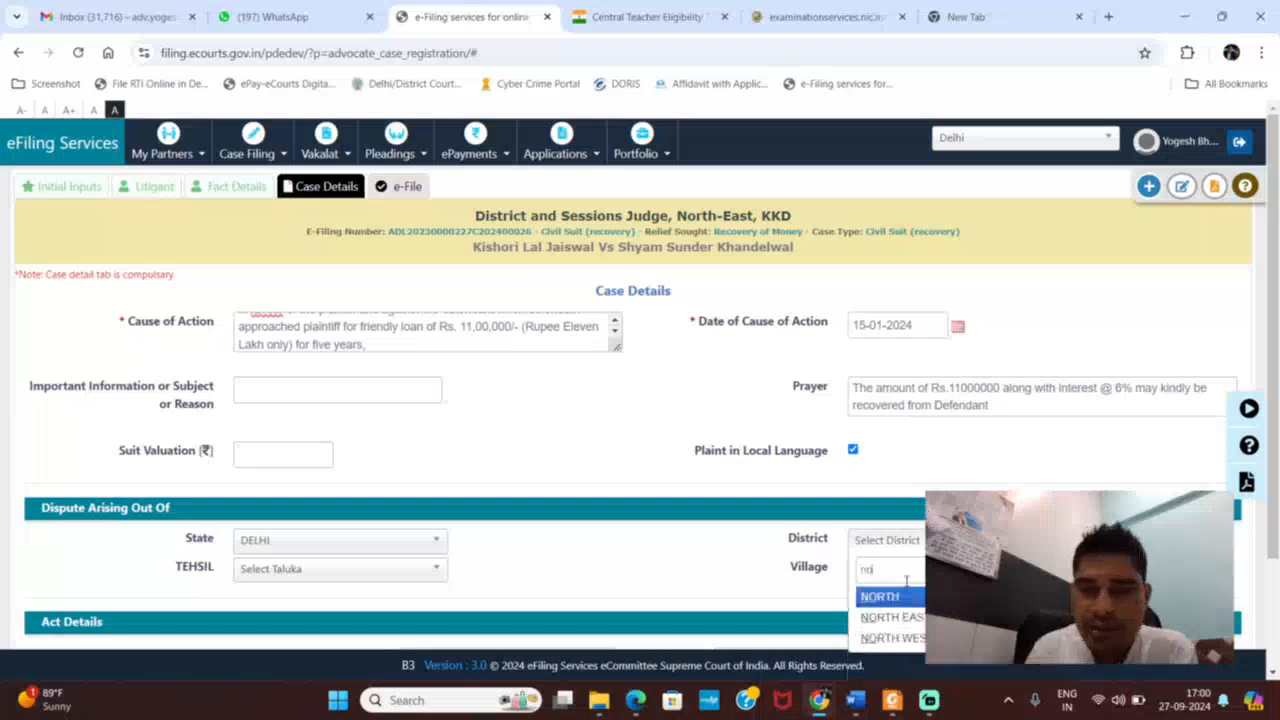
pyautogui.click(893, 618)
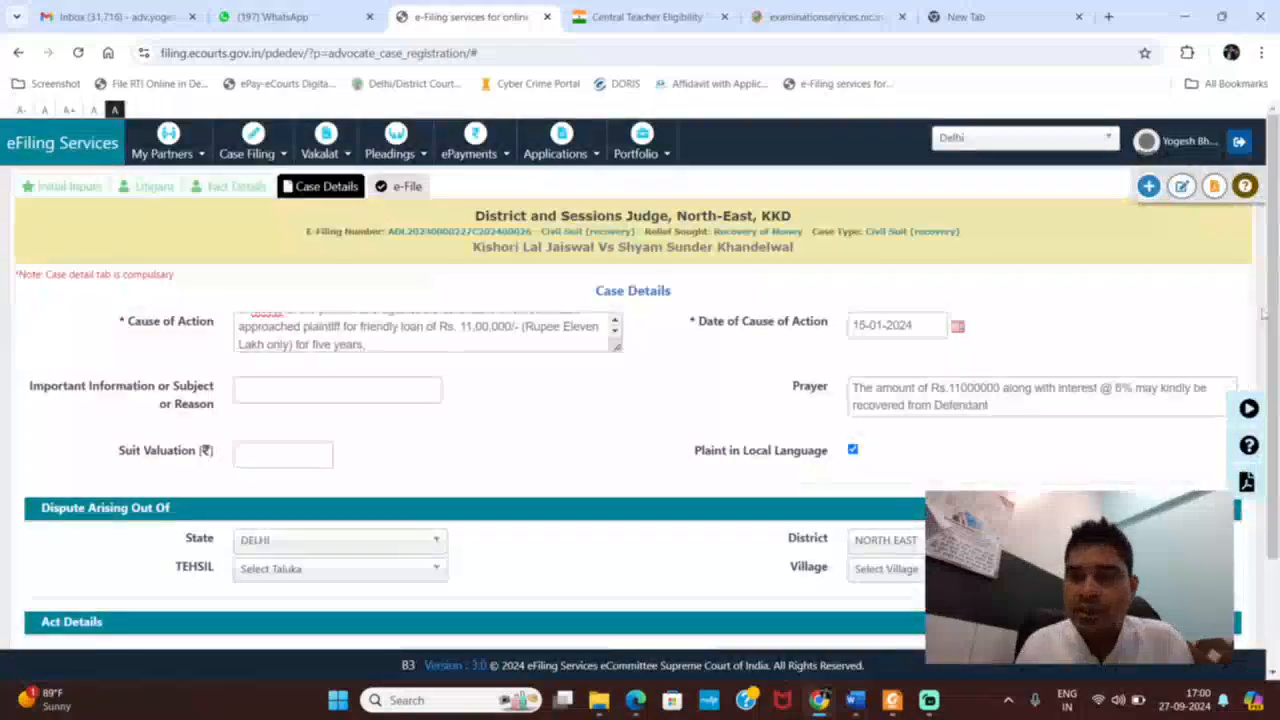
pyautogui.moveTo(1274, 347); pyautogui.dragTo(1276, 462)
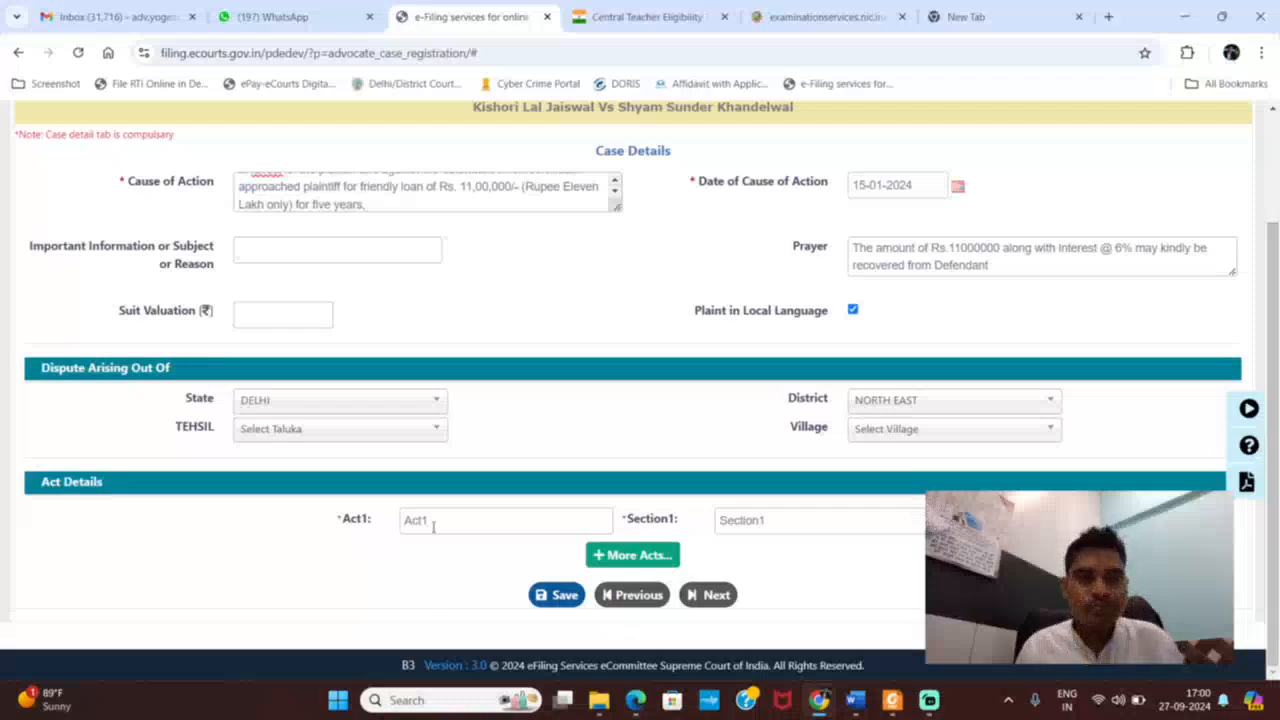
# Step: Set Act1 to CODE OF CIVIL PROCEDURE and Section1 to 37 CPC, then save the case details
pyautogui.click(433, 527)
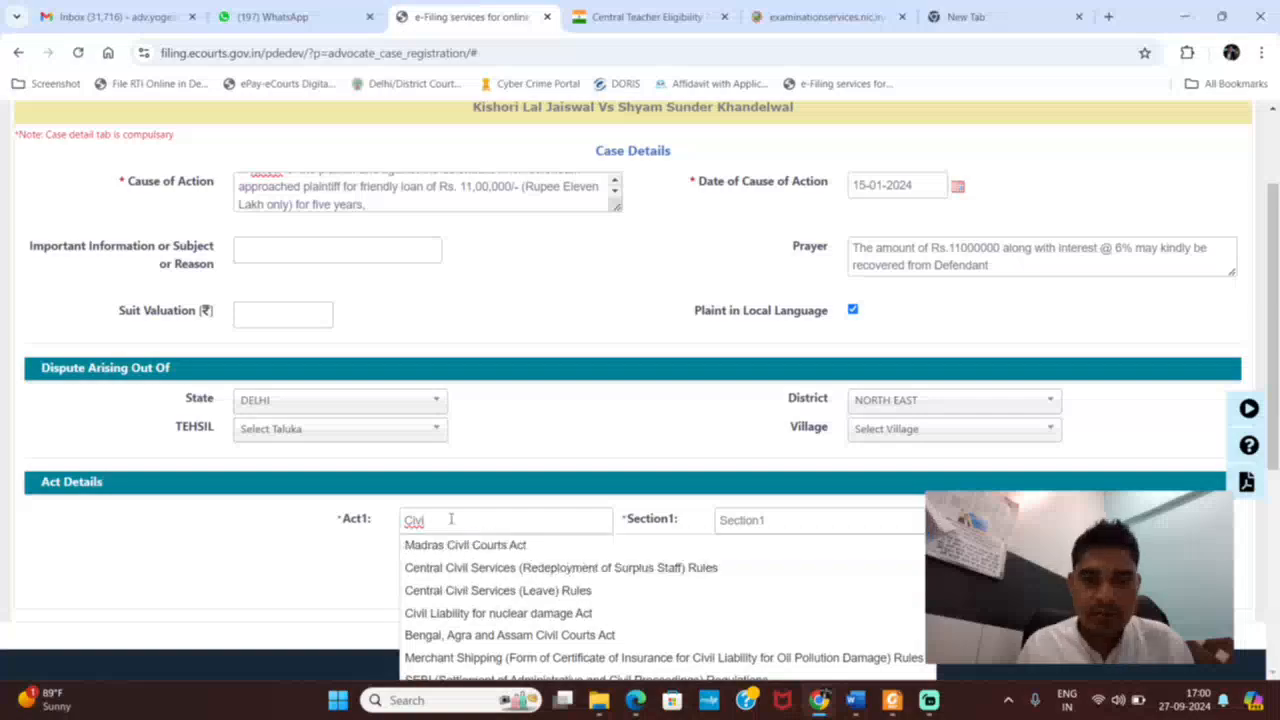
pyautogui.write('ode')
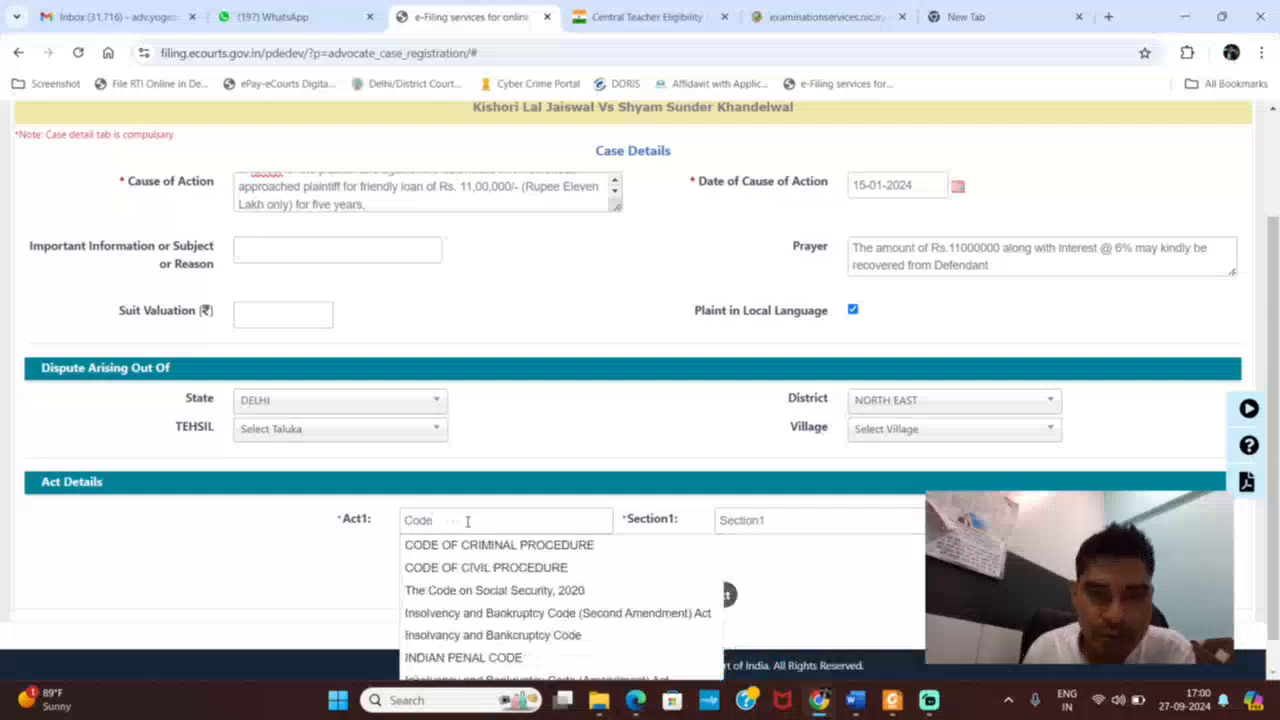
pyautogui.click(466, 570)
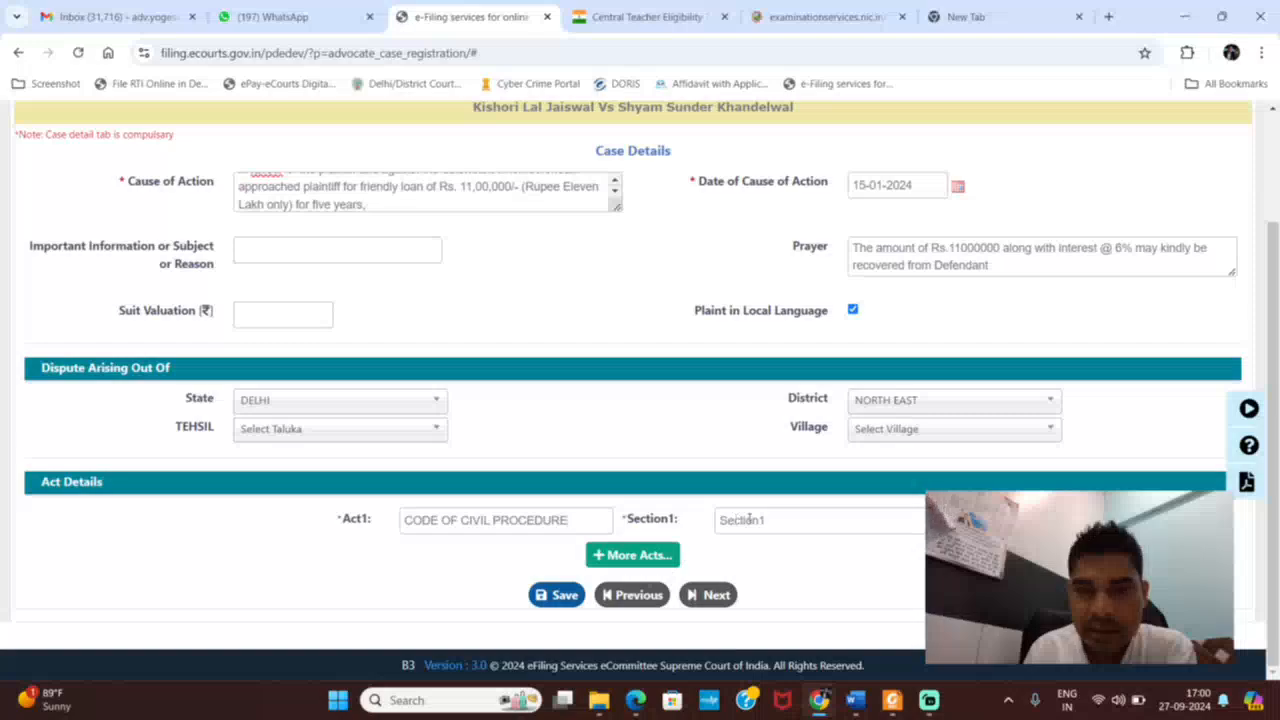
pyautogui.write('37')
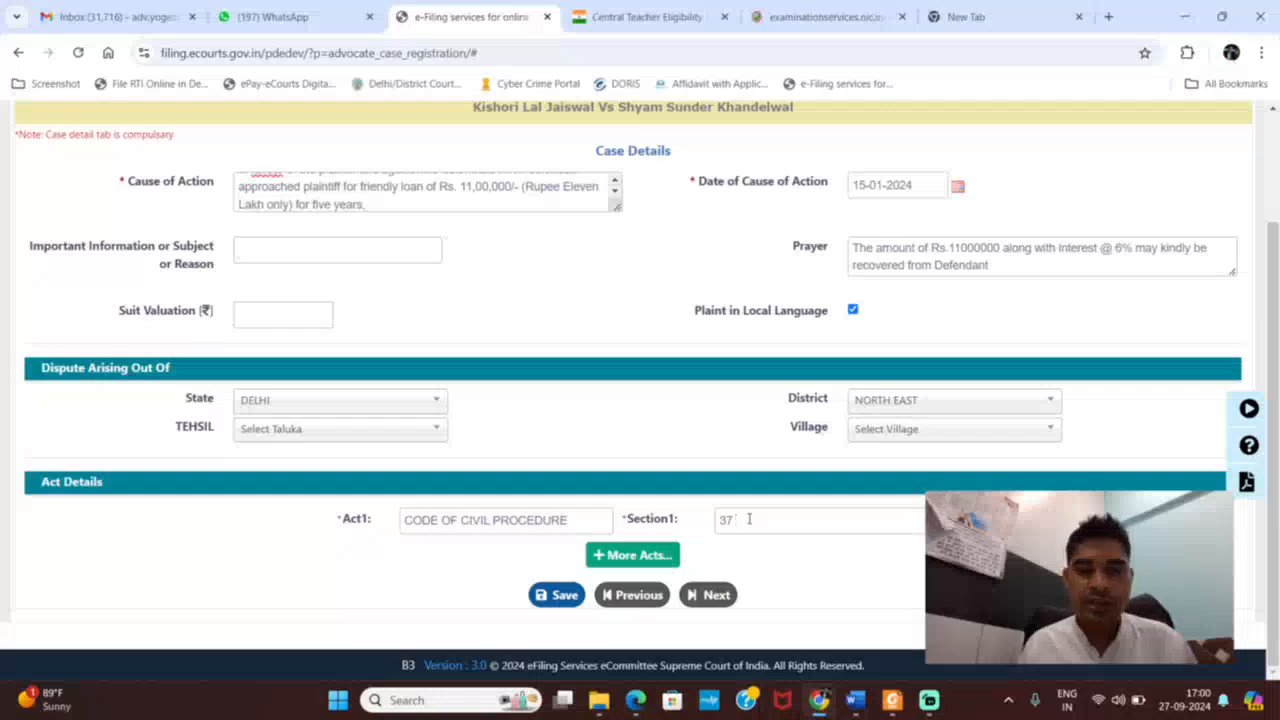
pyautogui.write(' CPC')
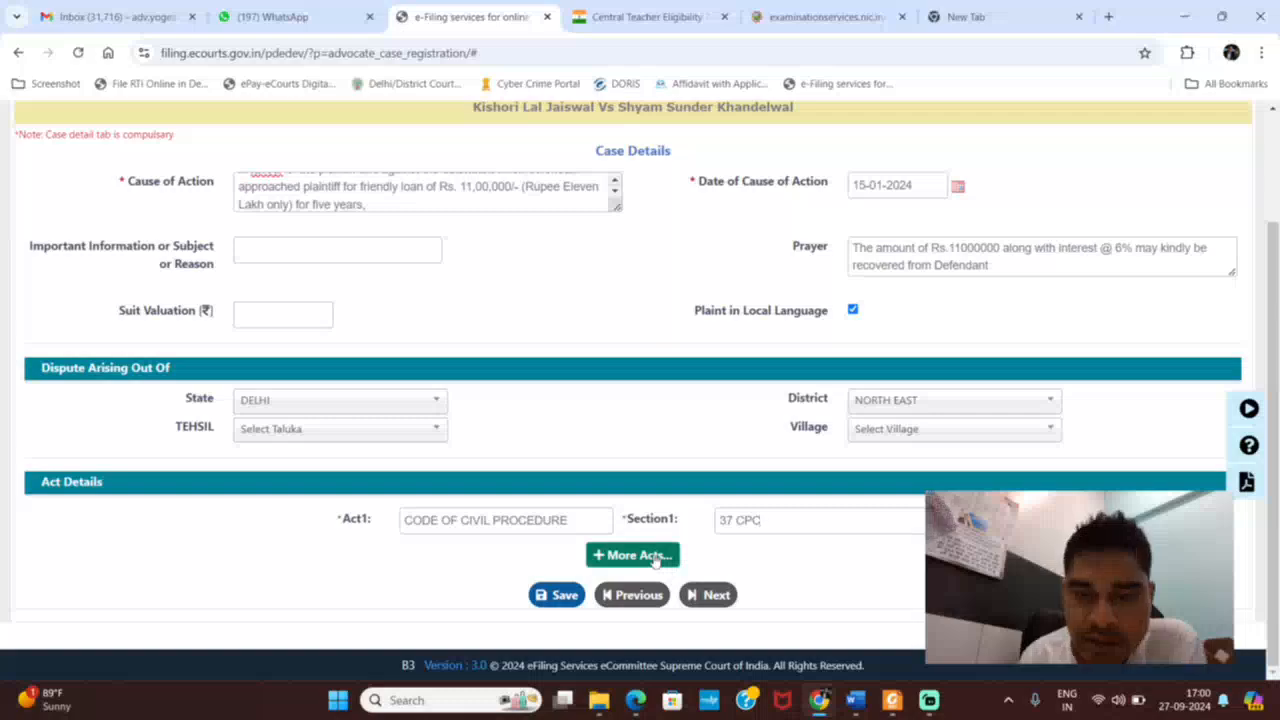
pyautogui.click(561, 597)
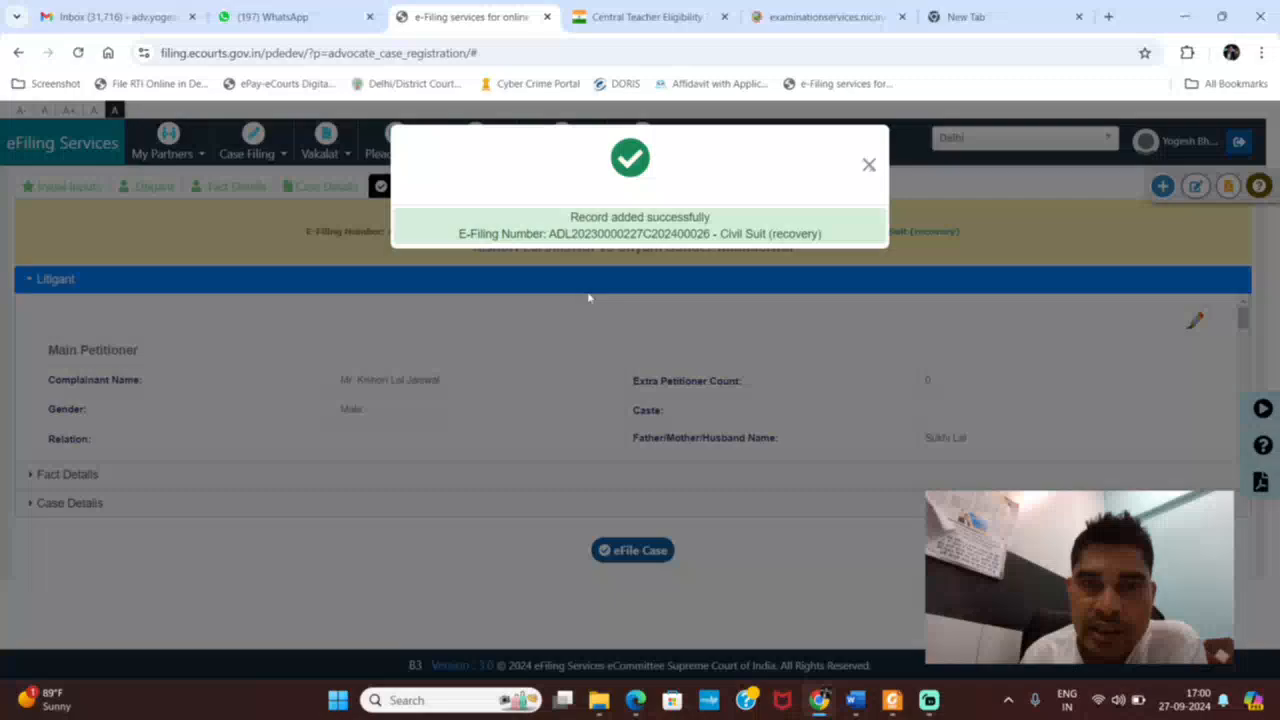
# Step: Dismiss the save notice, then e-file the case and confirm the submission
pyautogui.click(868, 165)
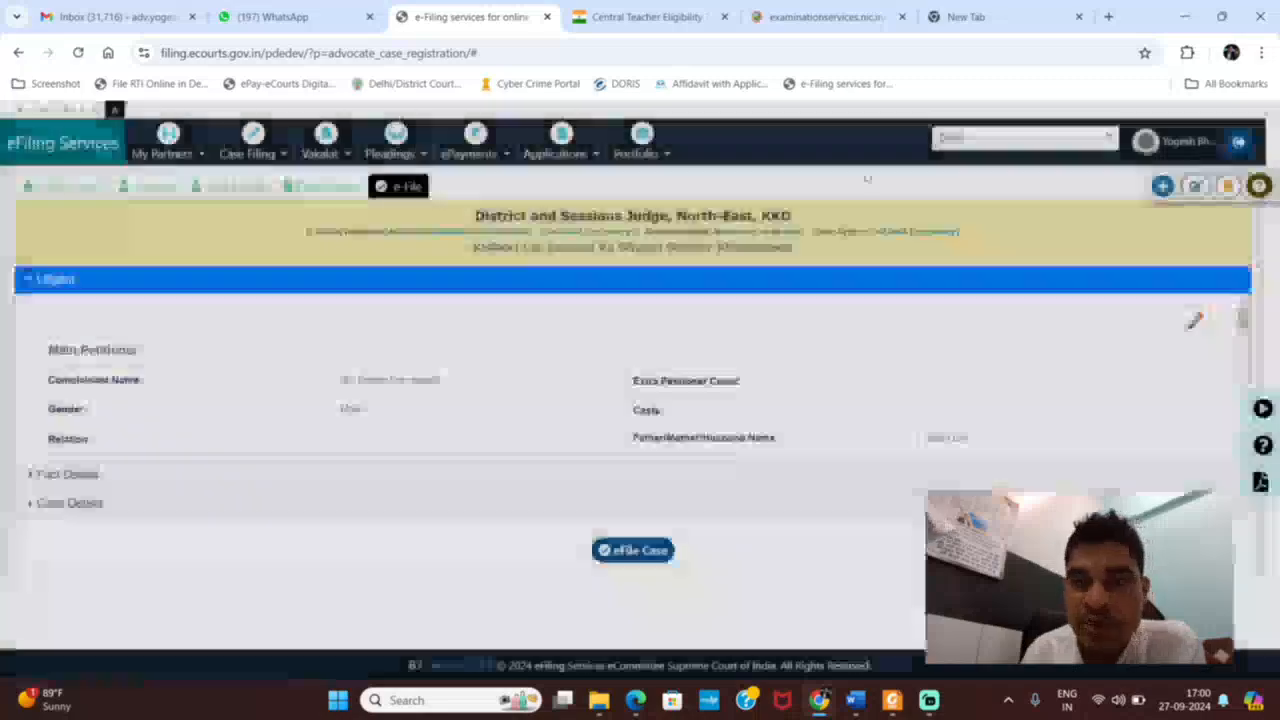
pyautogui.click(638, 551)
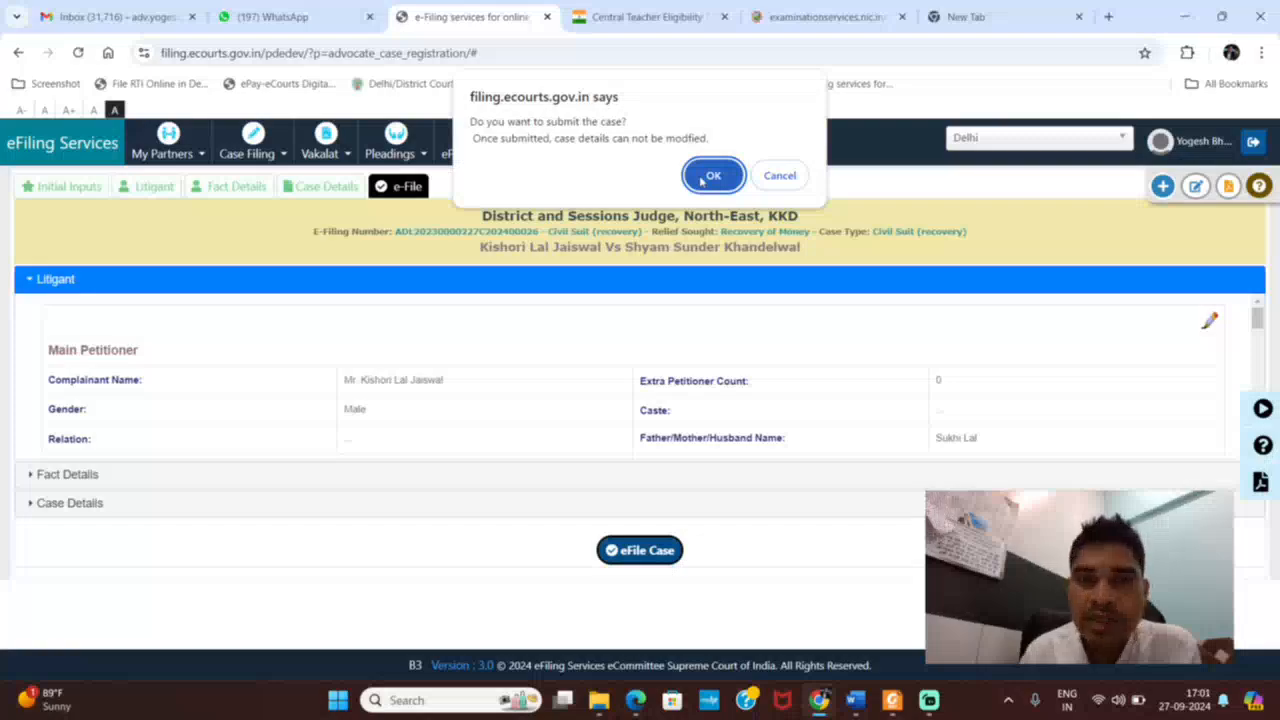
pyautogui.click(710, 176)
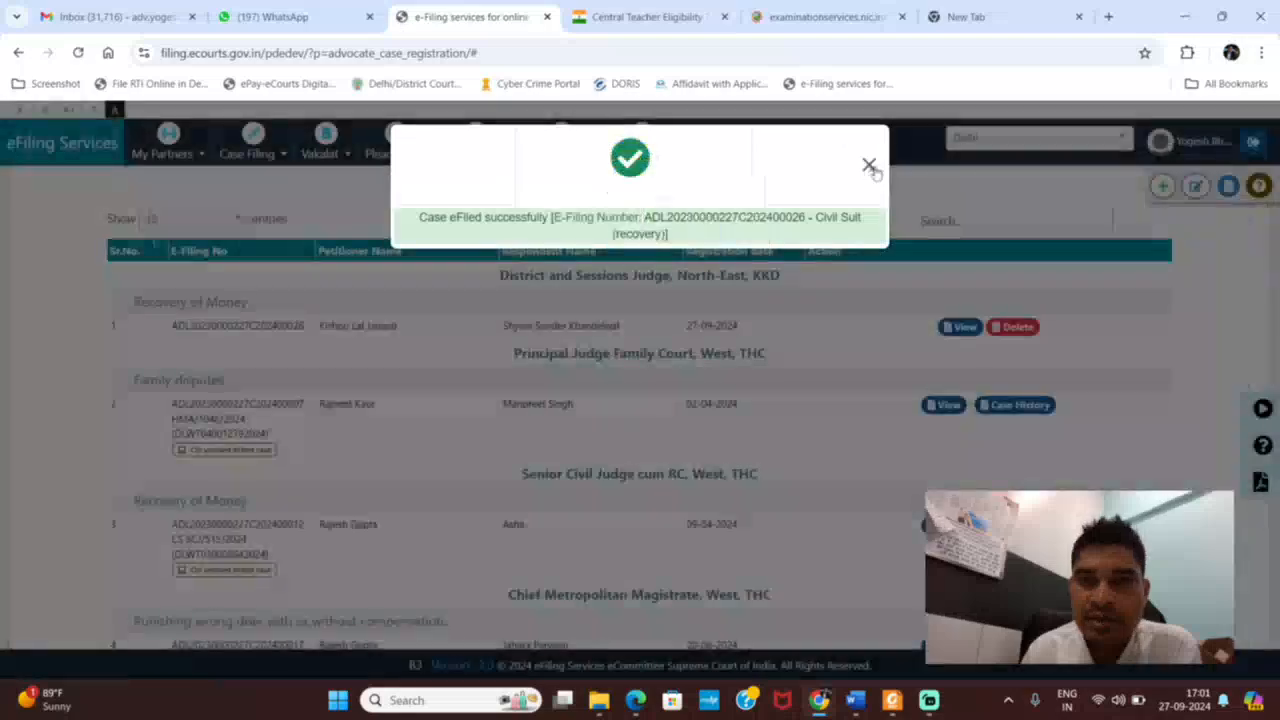
pyautogui.click(869, 165)
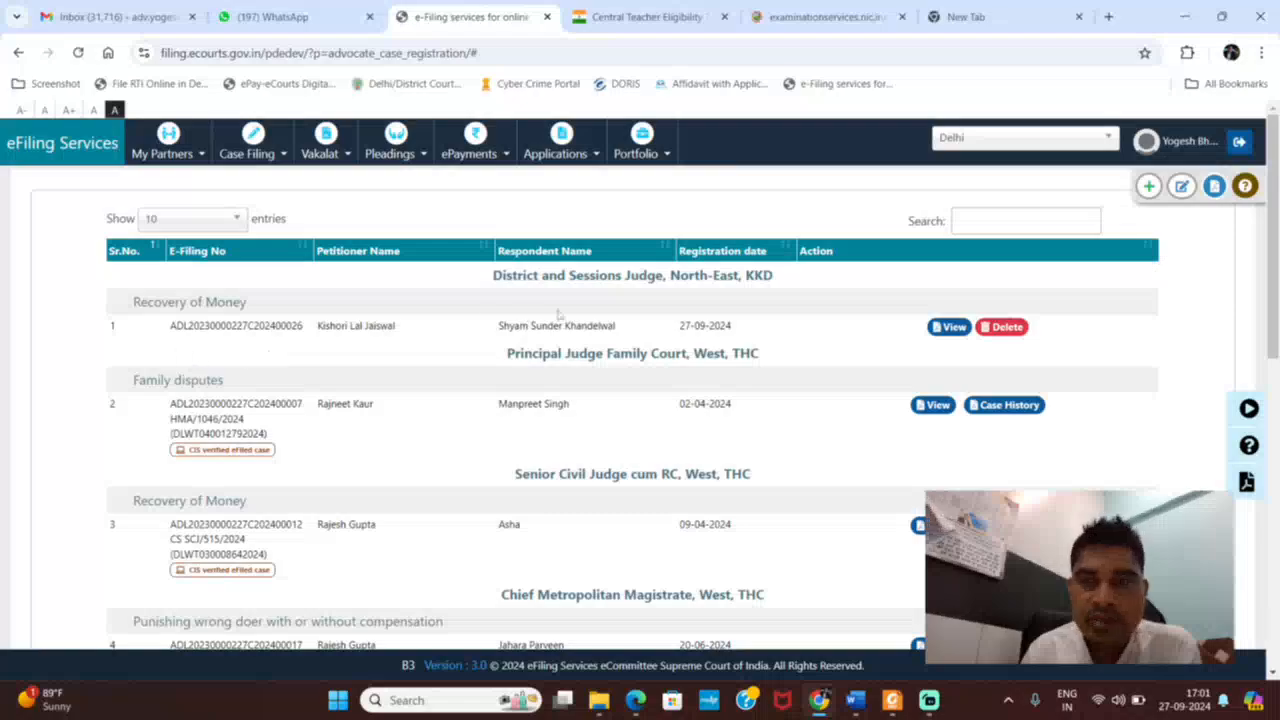
# Step: On Upload Pleadings, select the new civil recovery suit's e-filing number and enter the pleading file name
pyautogui.click(392, 148)
pyautogui.click(405, 203)
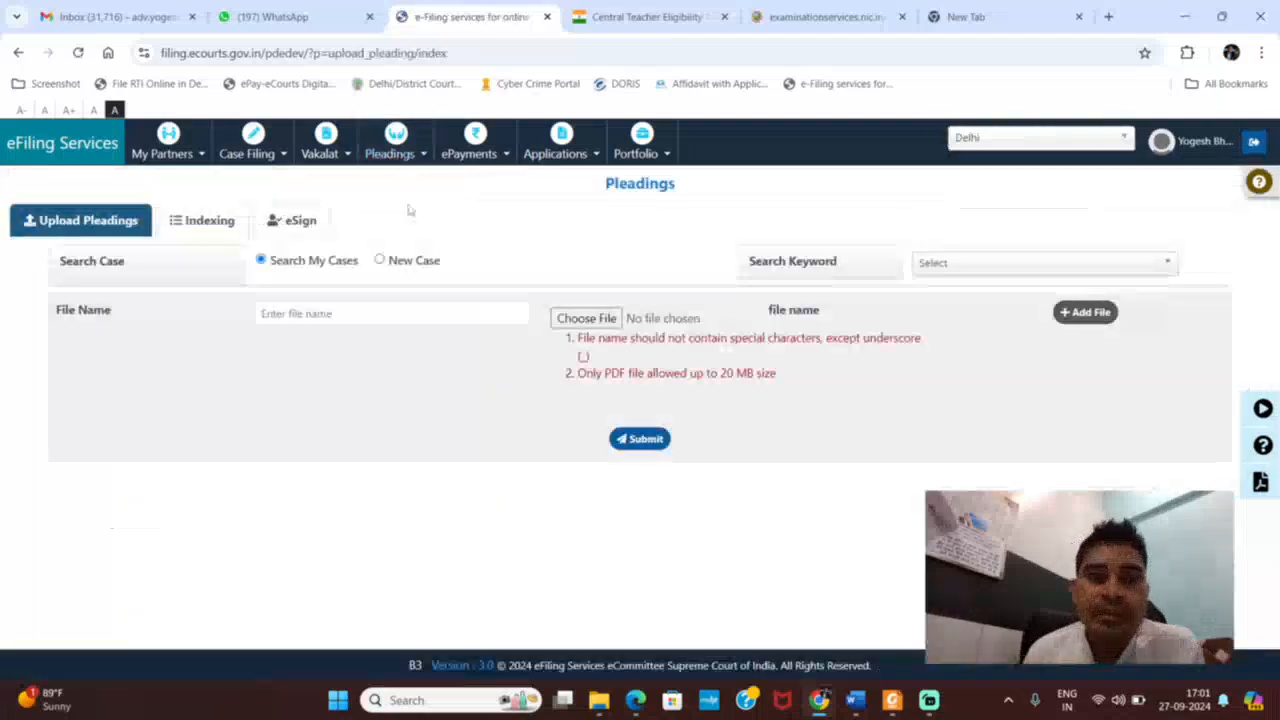
pyautogui.click(380, 260)
pyautogui.click(966, 272)
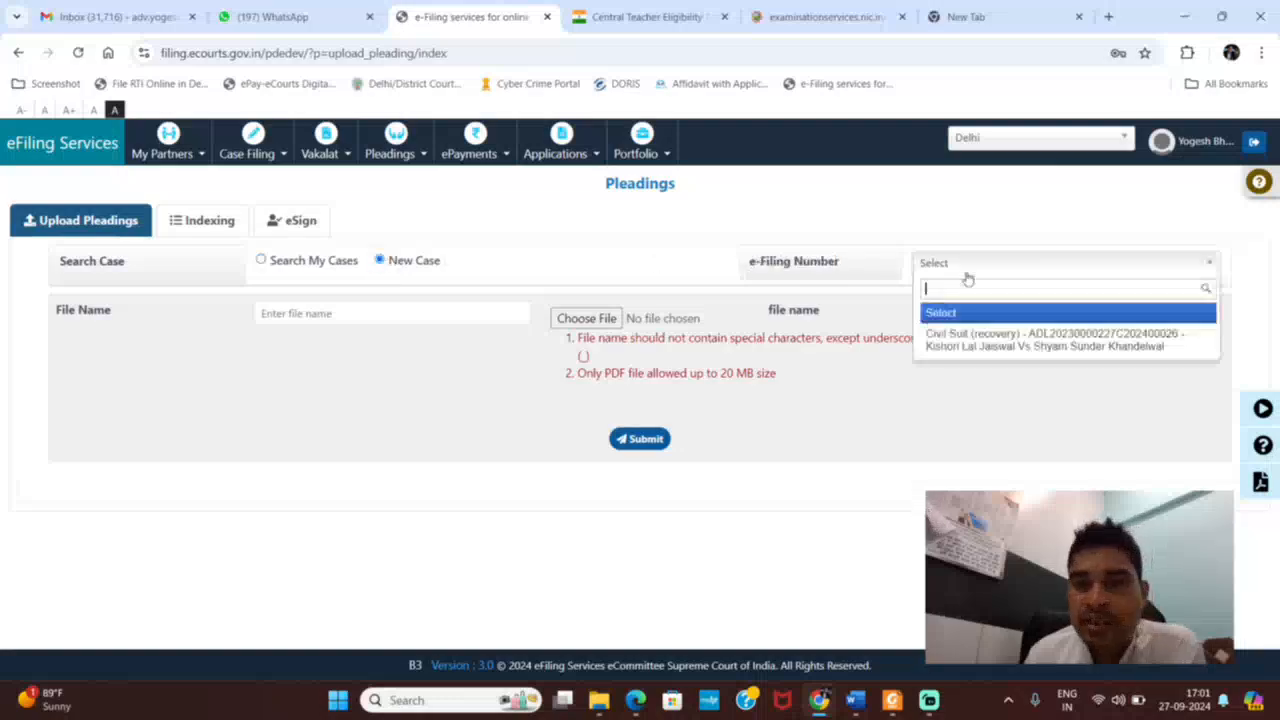
pyautogui.click(1036, 346)
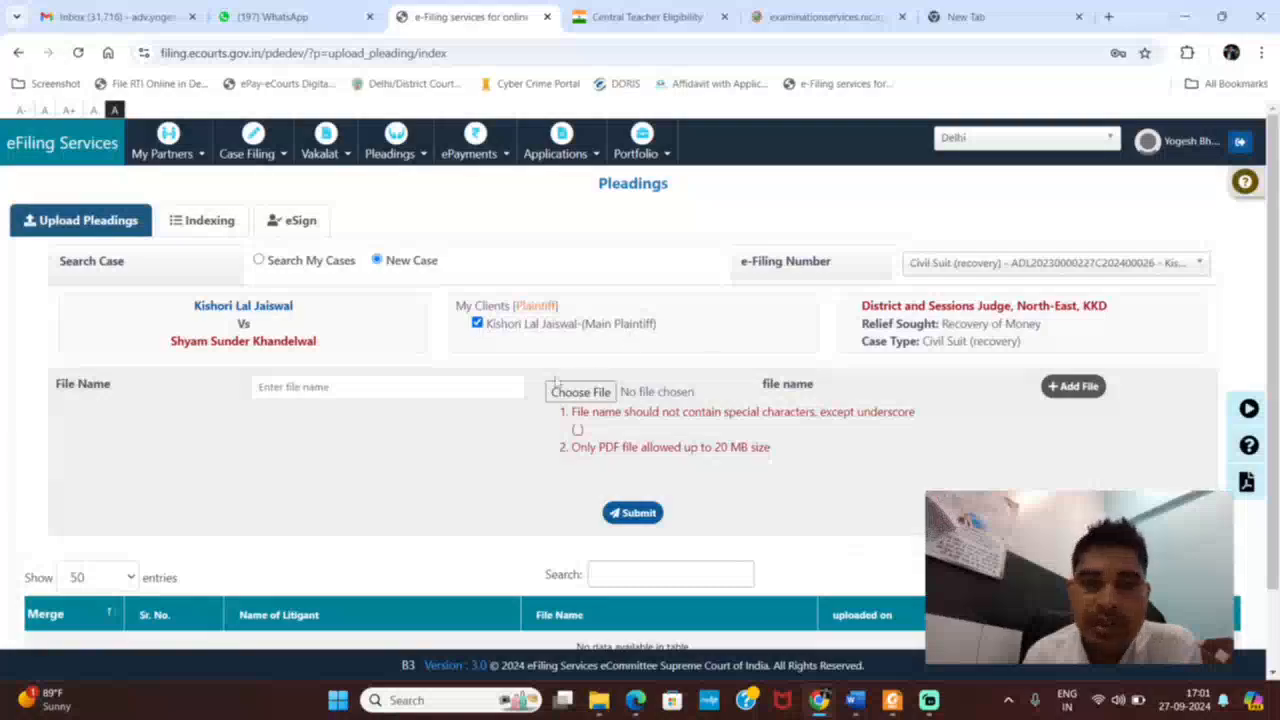
pyautogui.click(489, 391)
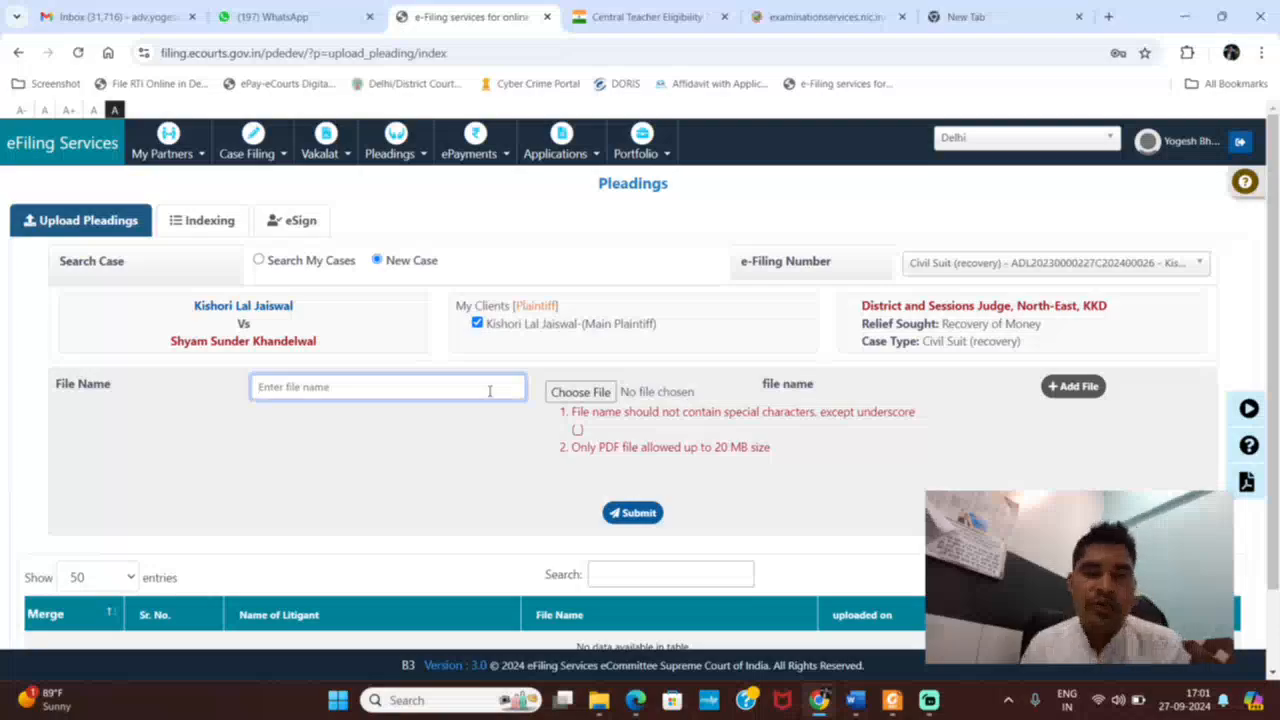
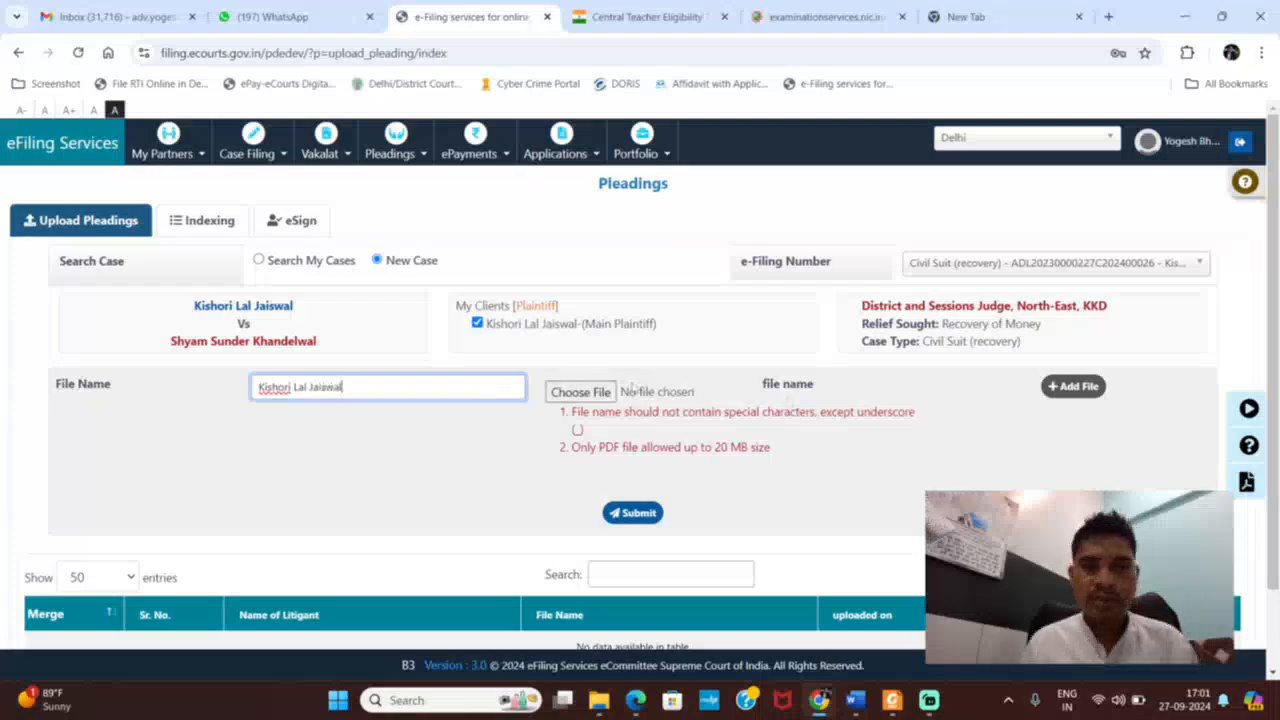
# Step: Choose the suit's PDF from D: > user folder > client folder > 138 NI ACT > CIVIL
pyautogui.click(592, 393)
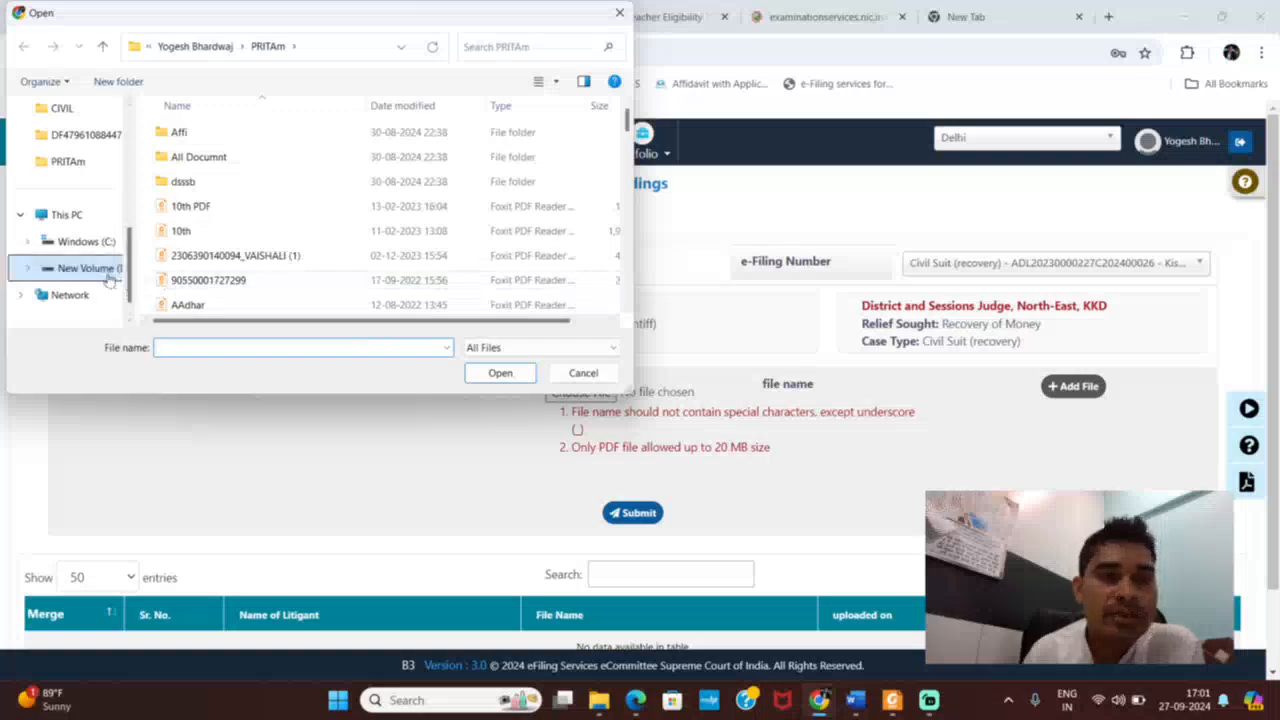
pyautogui.click(108, 275)
pyautogui.doubleClick(186, 257)
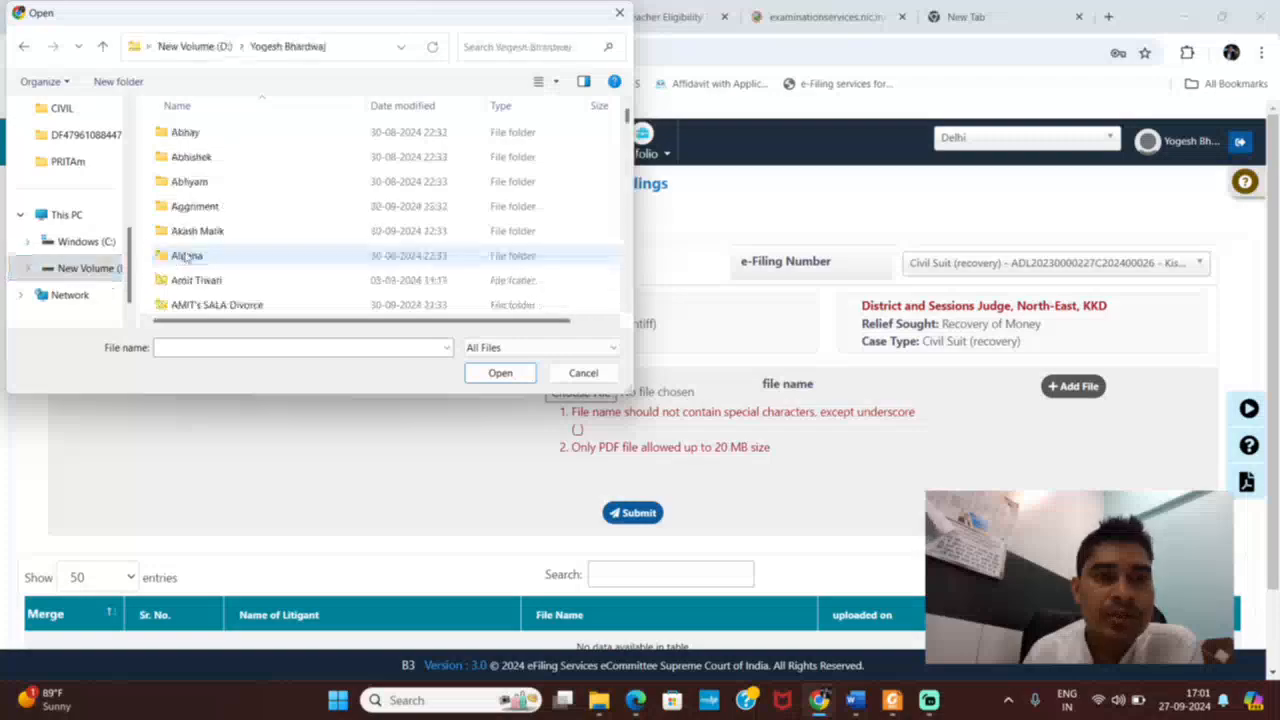
pyautogui.click(178, 234)
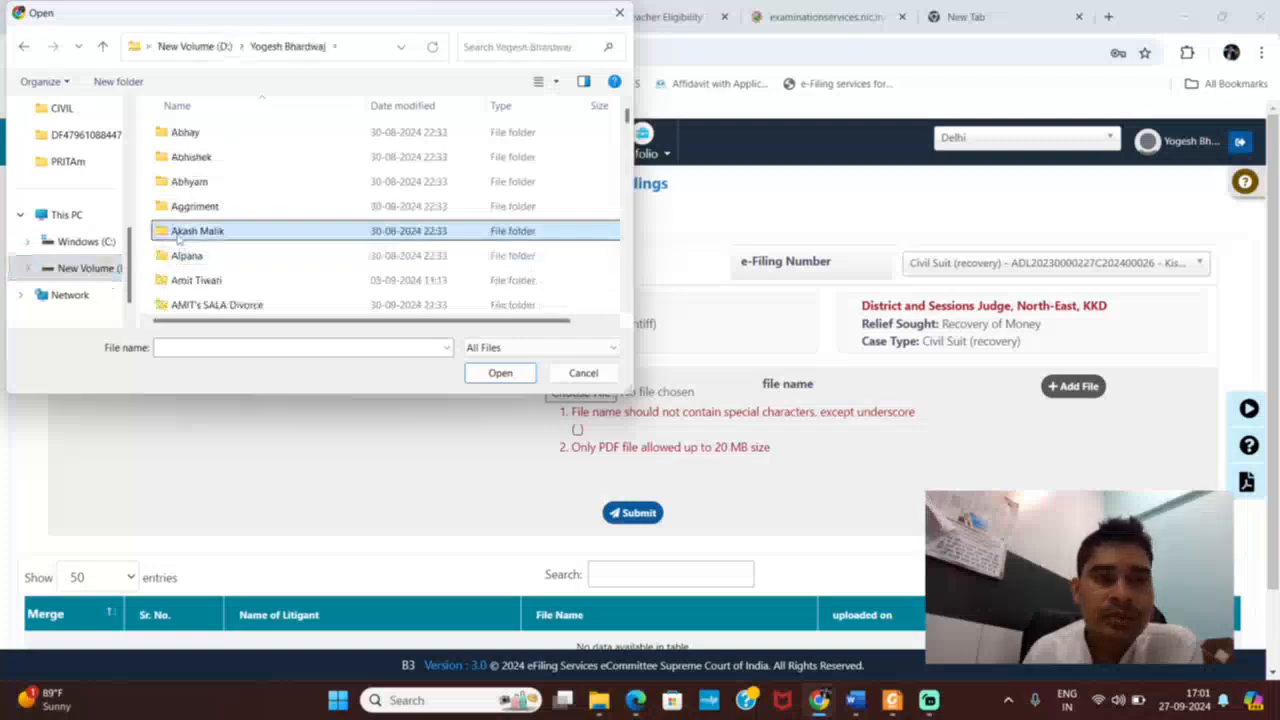
pyautogui.write('ki')
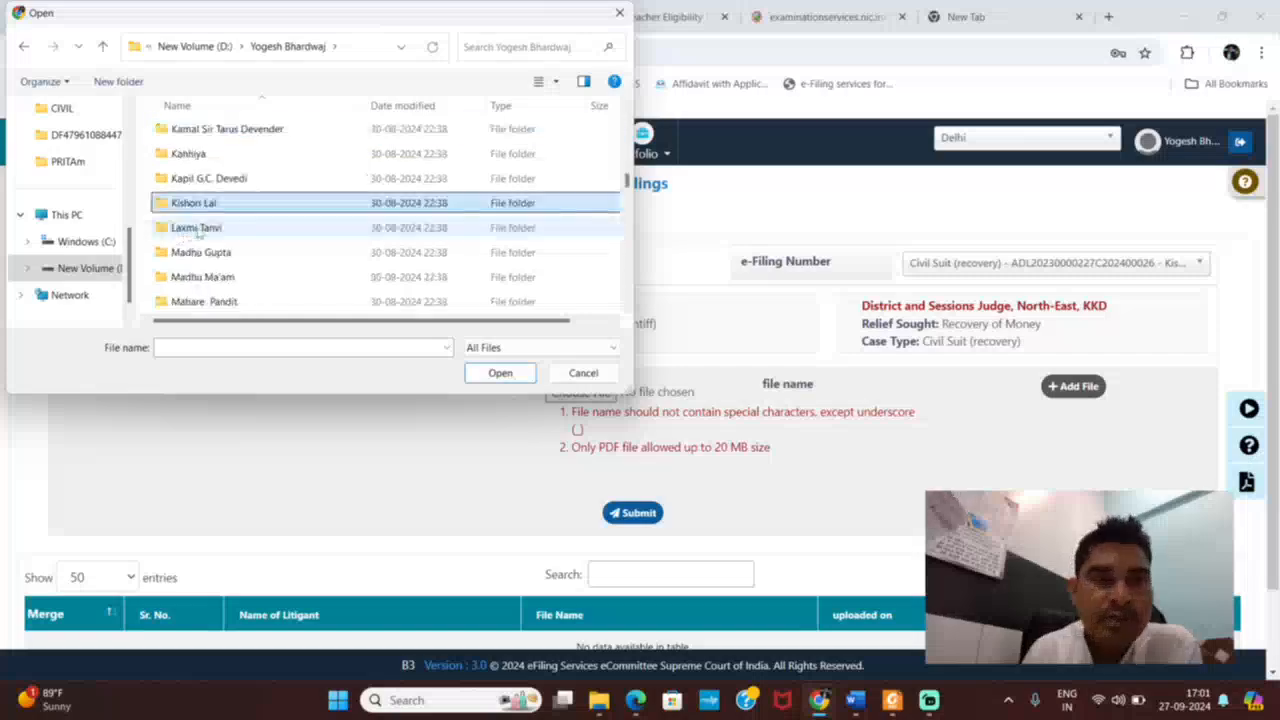
pyautogui.doubleClick(204, 204)
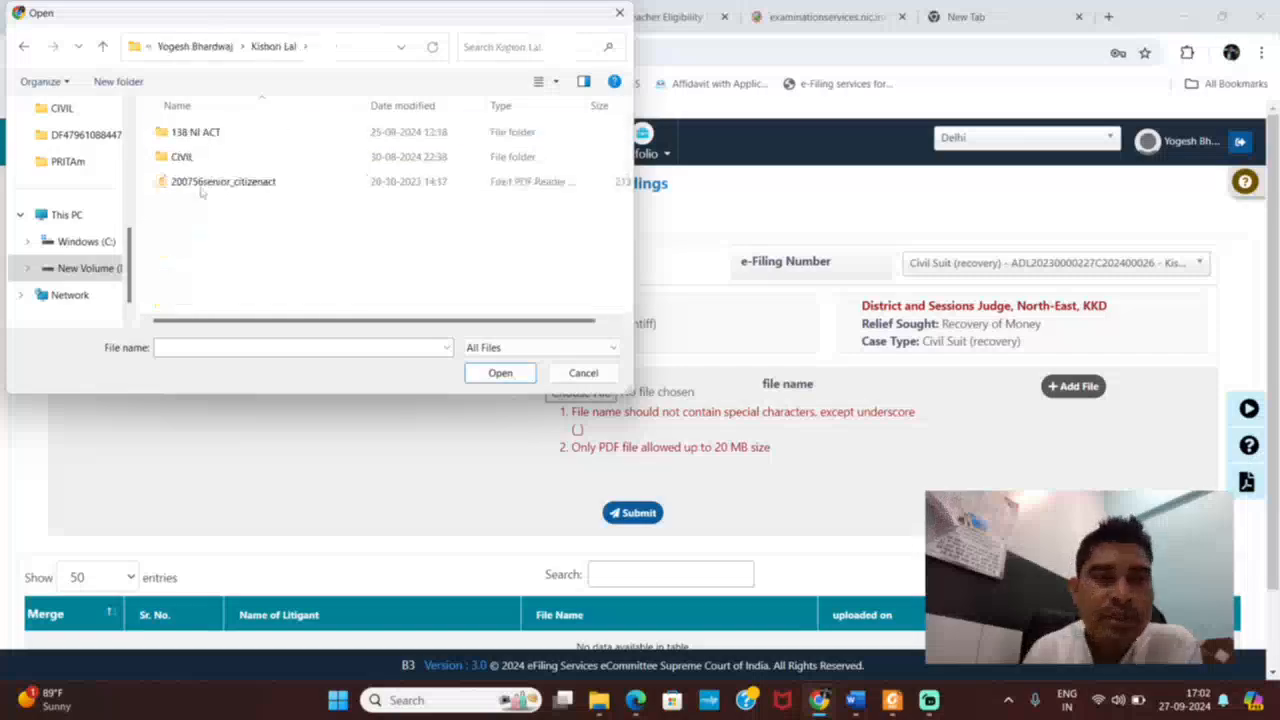
pyautogui.doubleClick(192, 133)
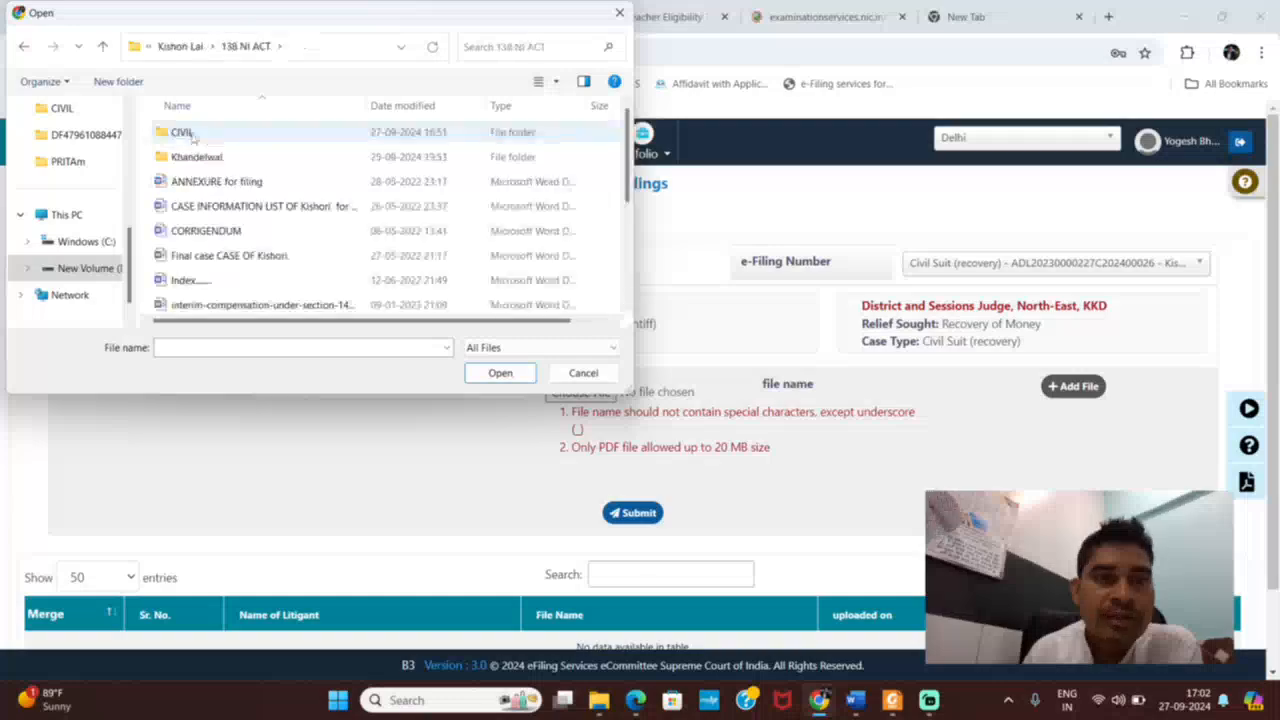
pyautogui.doubleClick(182, 132)
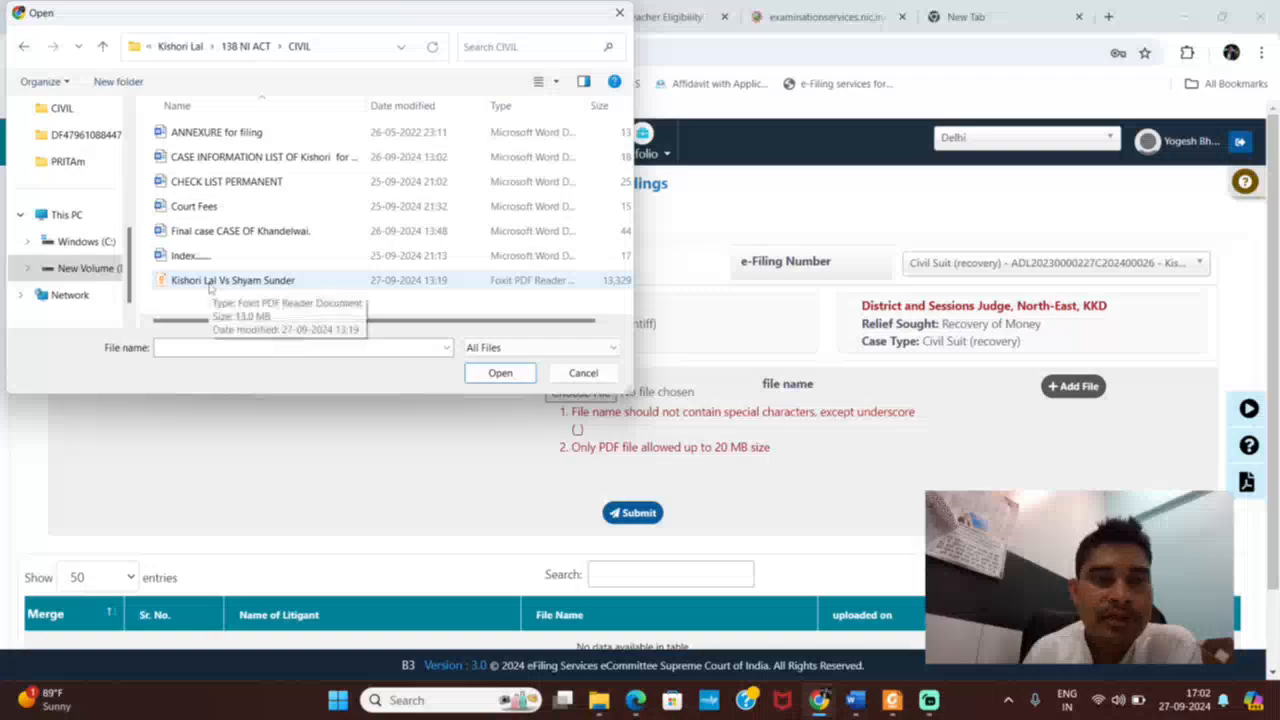
pyautogui.doubleClick(210, 288)
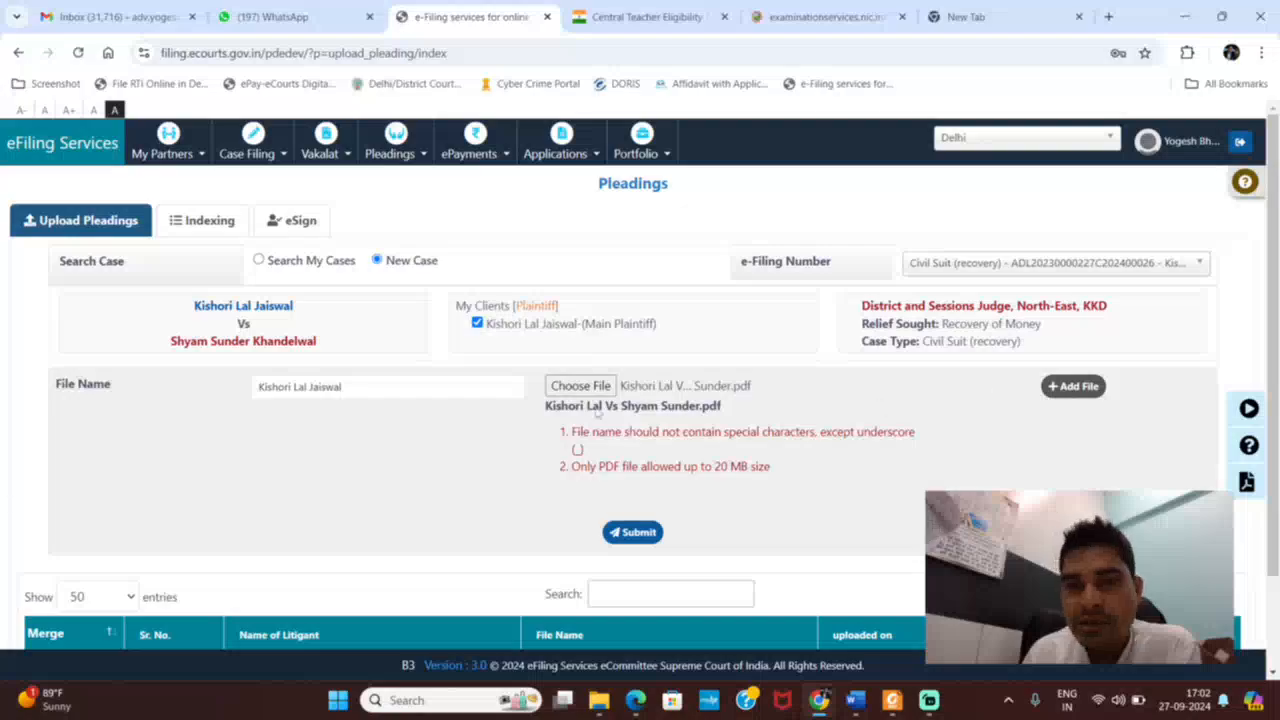
# Step: Add the PDF, submit the pleading upload, and go back to the dashboard
pyautogui.click(1074, 387)
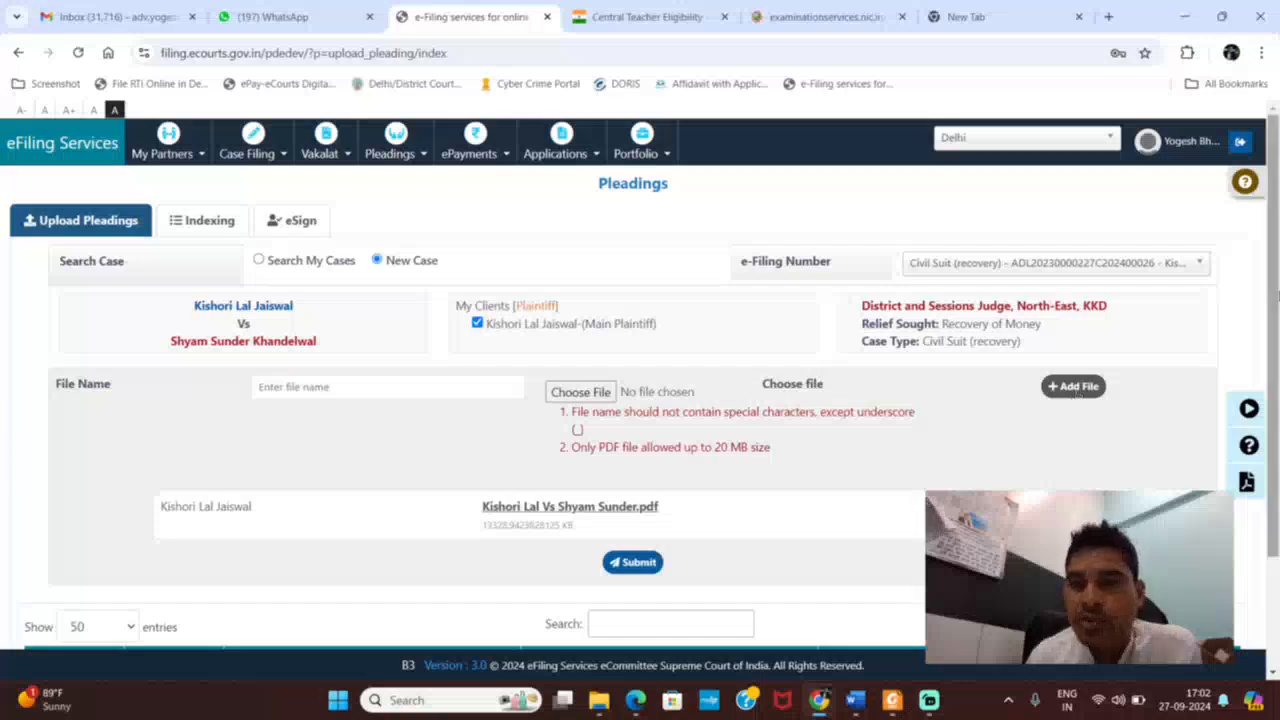
pyautogui.moveTo(1275, 313); pyautogui.dragTo(1276, 380)
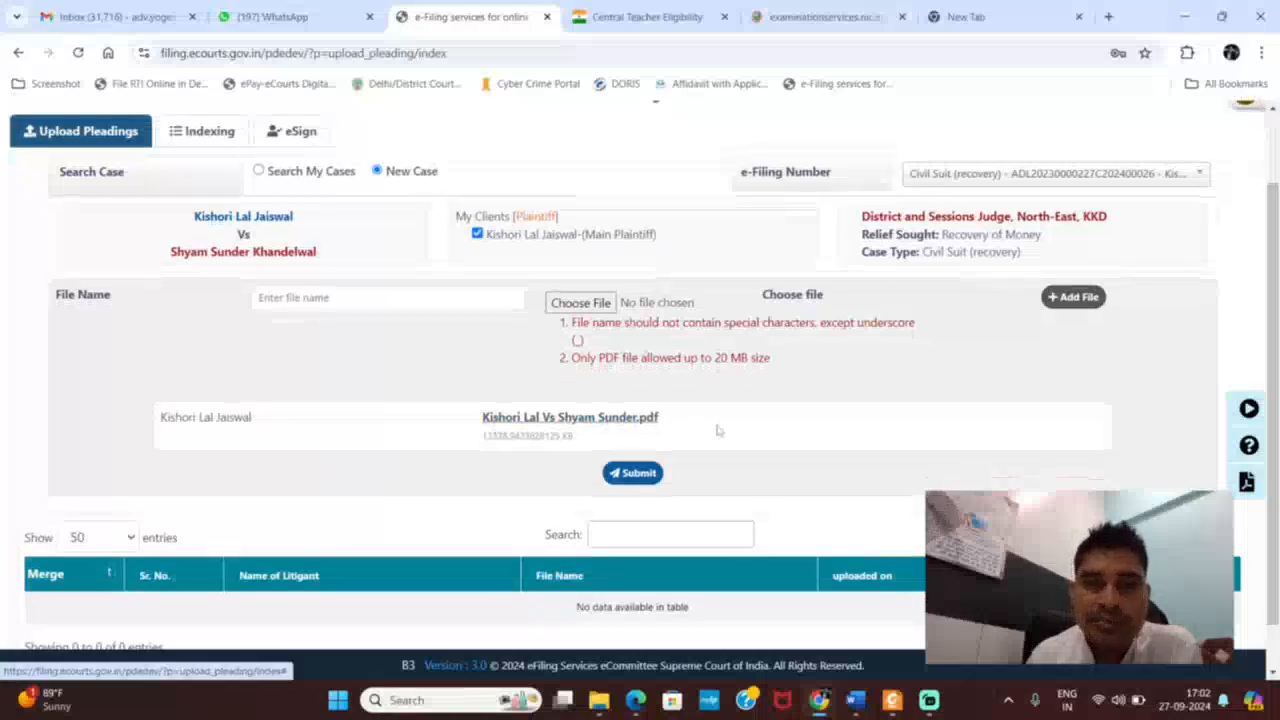
pyautogui.click(622, 480)
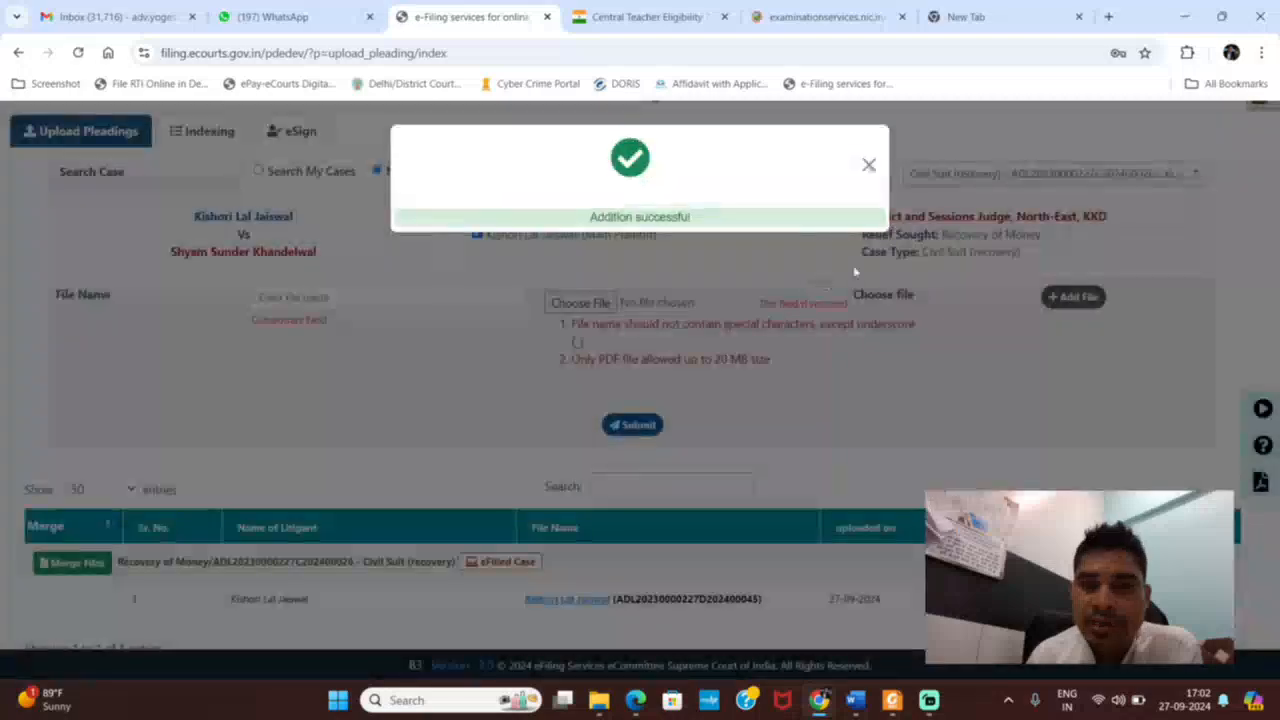
pyautogui.click(868, 165)
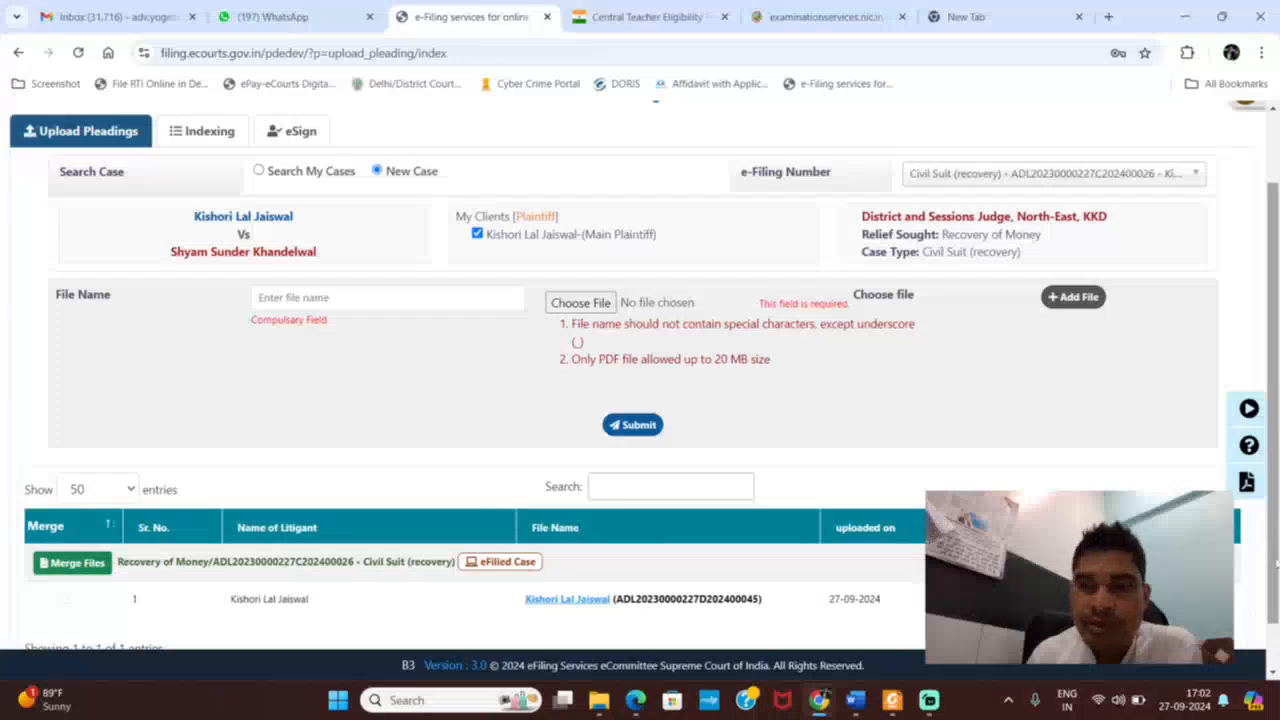
pyautogui.moveTo(1275, 564); pyautogui.dragTo(1273, 492)
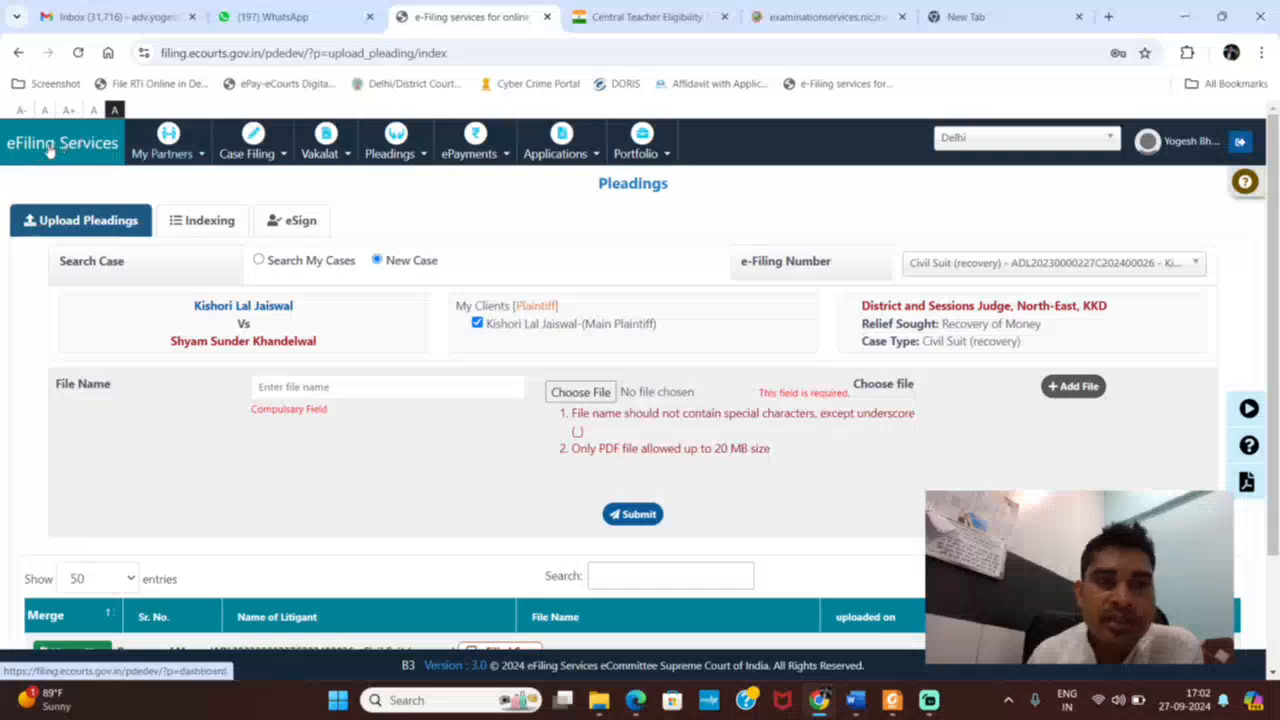
pyautogui.click(50, 148)
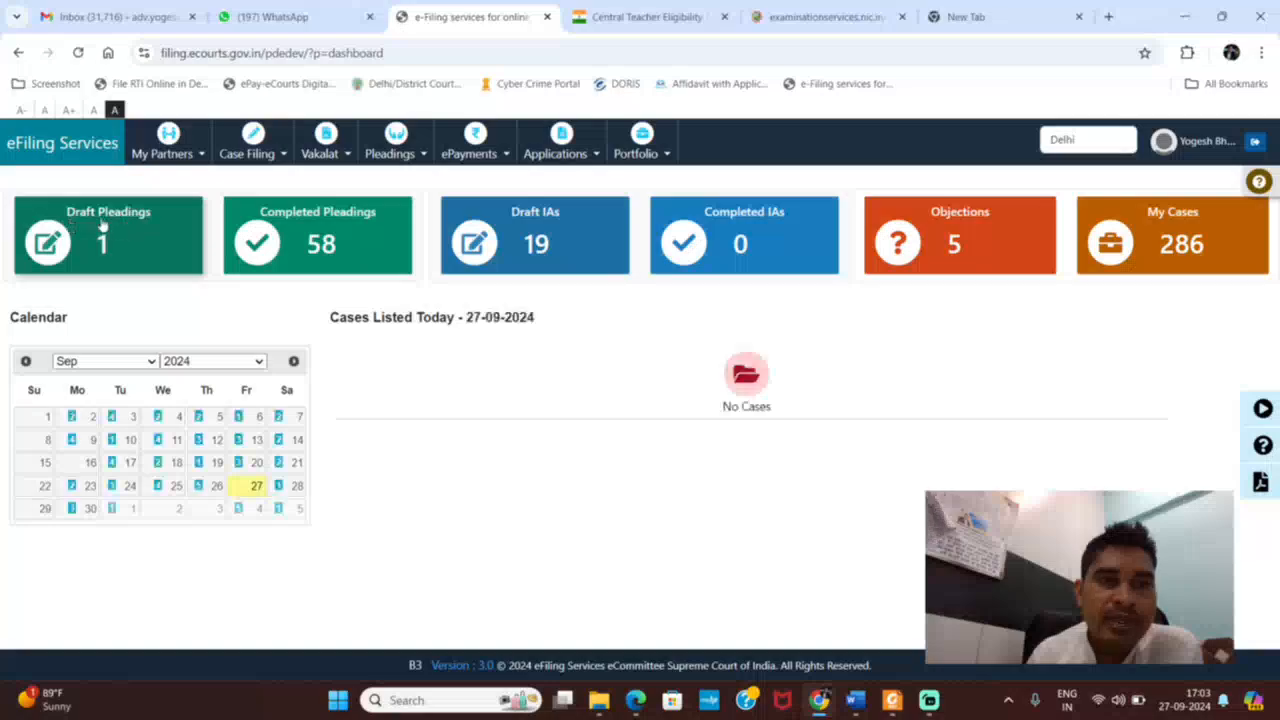
pyautogui.click(114, 221)
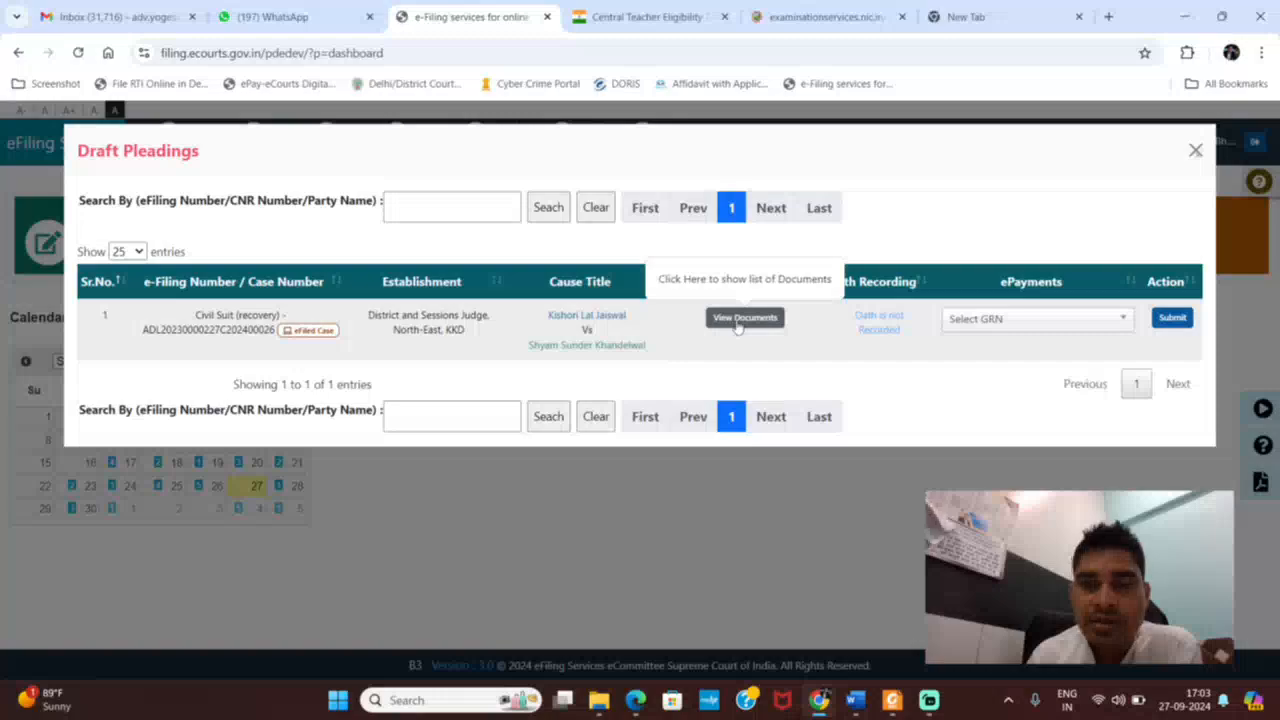
pyautogui.click(737, 322)
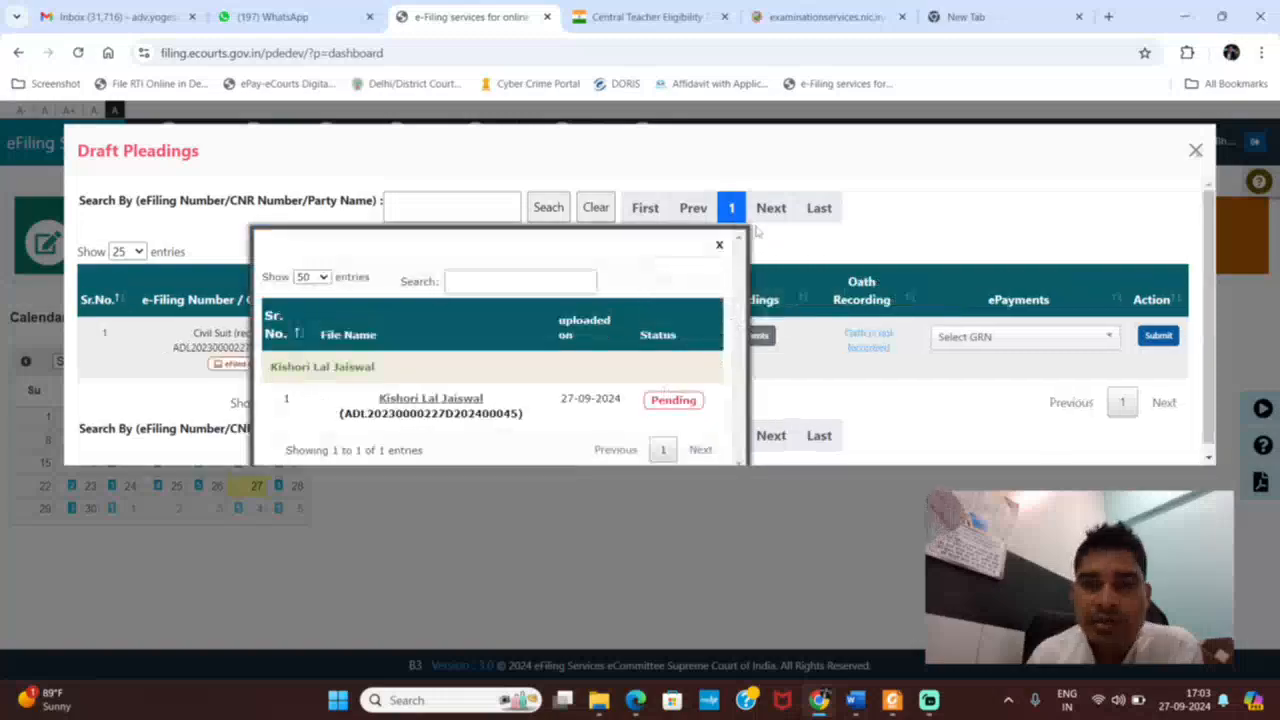
pyautogui.click(428, 400)
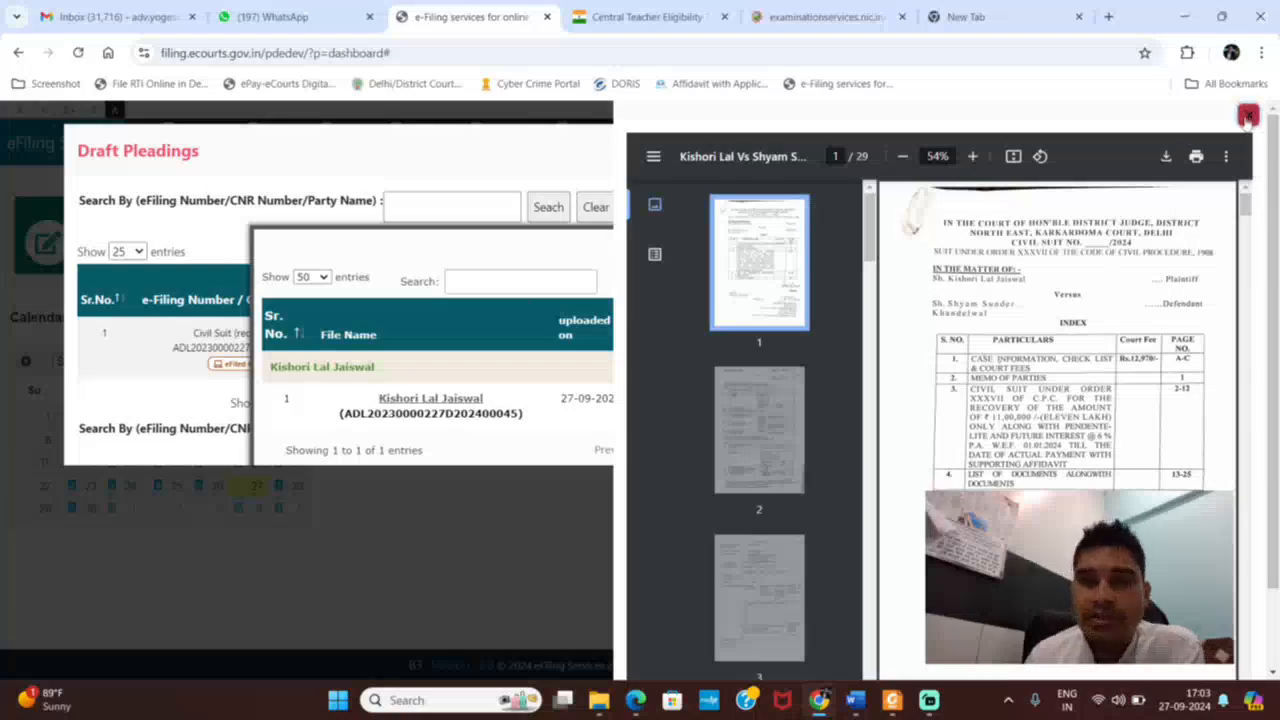
pyautogui.click(1247, 116)
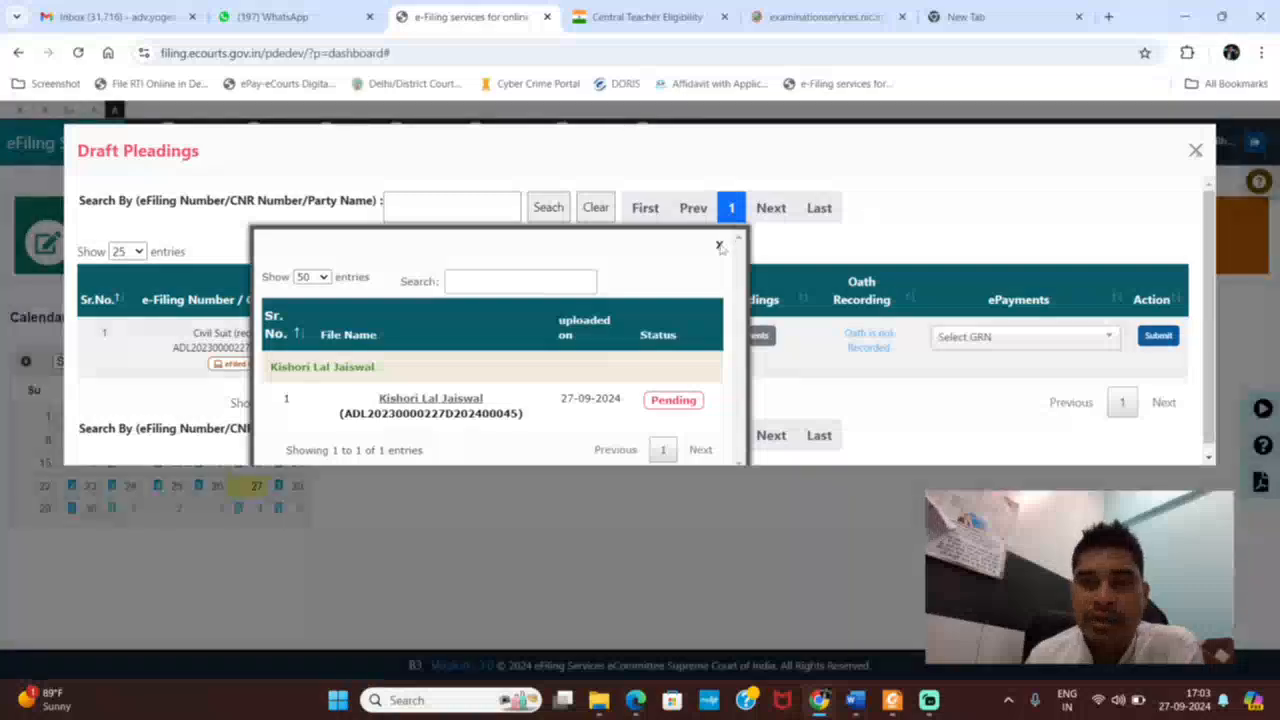
pyautogui.click(719, 245)
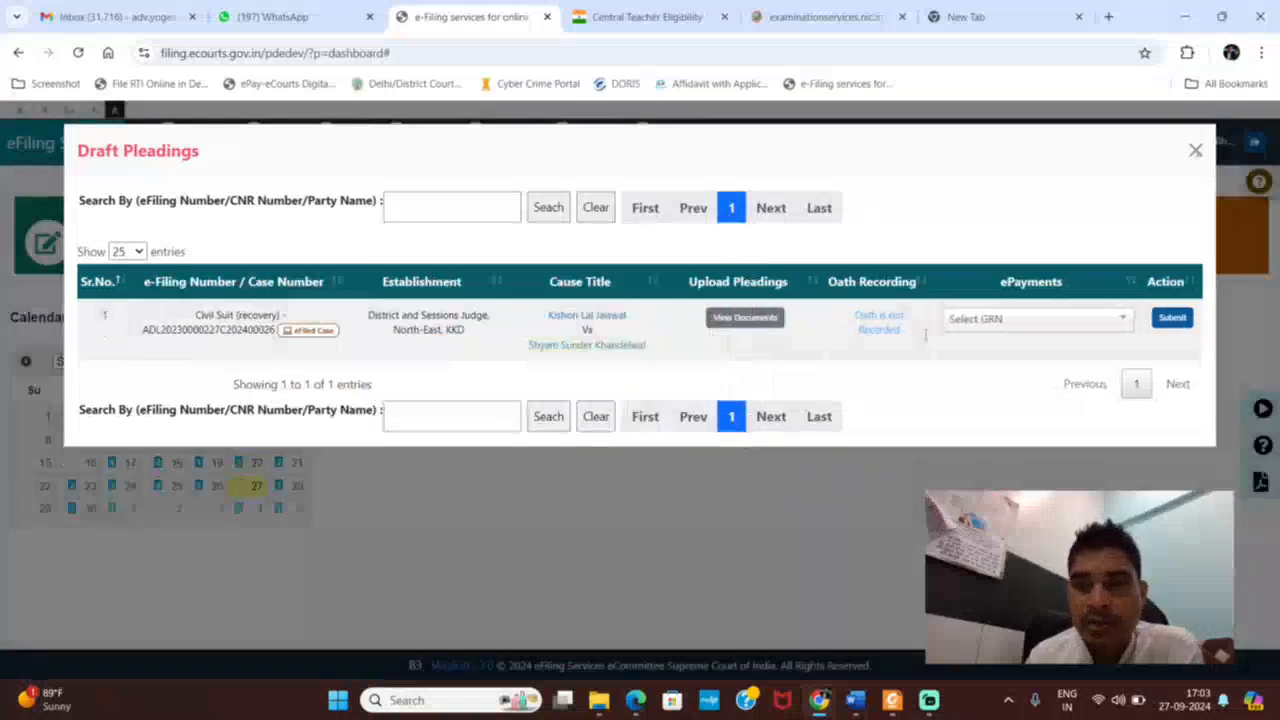
pyautogui.click(1055, 333)
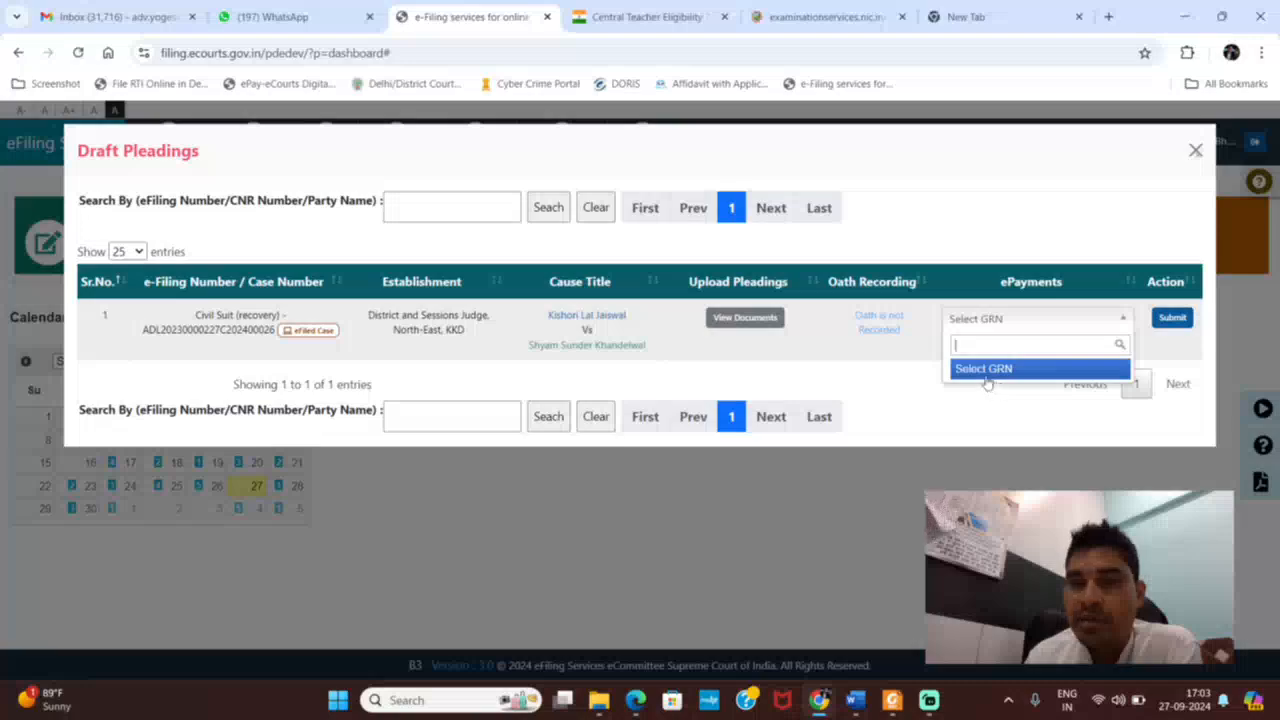
pyautogui.click(987, 372)
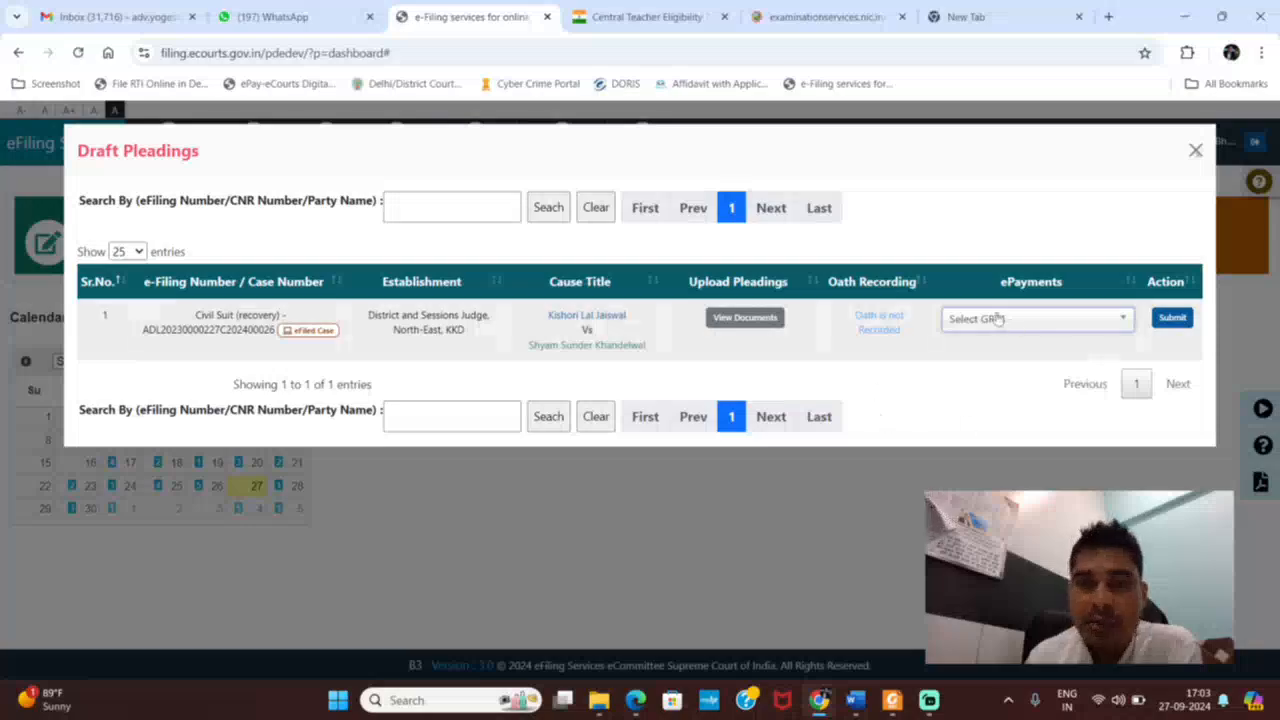
pyautogui.click(1195, 150)
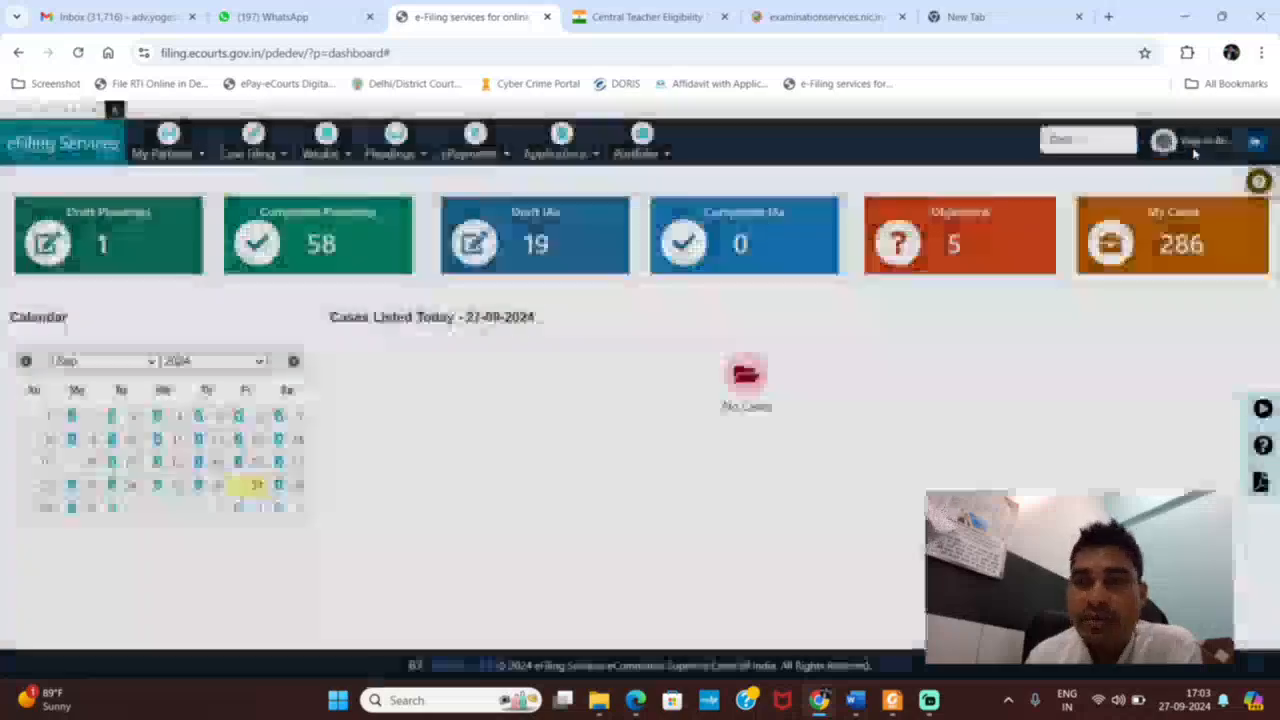
# Step: Start a court fee payment for a new case and select the civil recovery suit's e-filing number
pyautogui.click(480, 158)
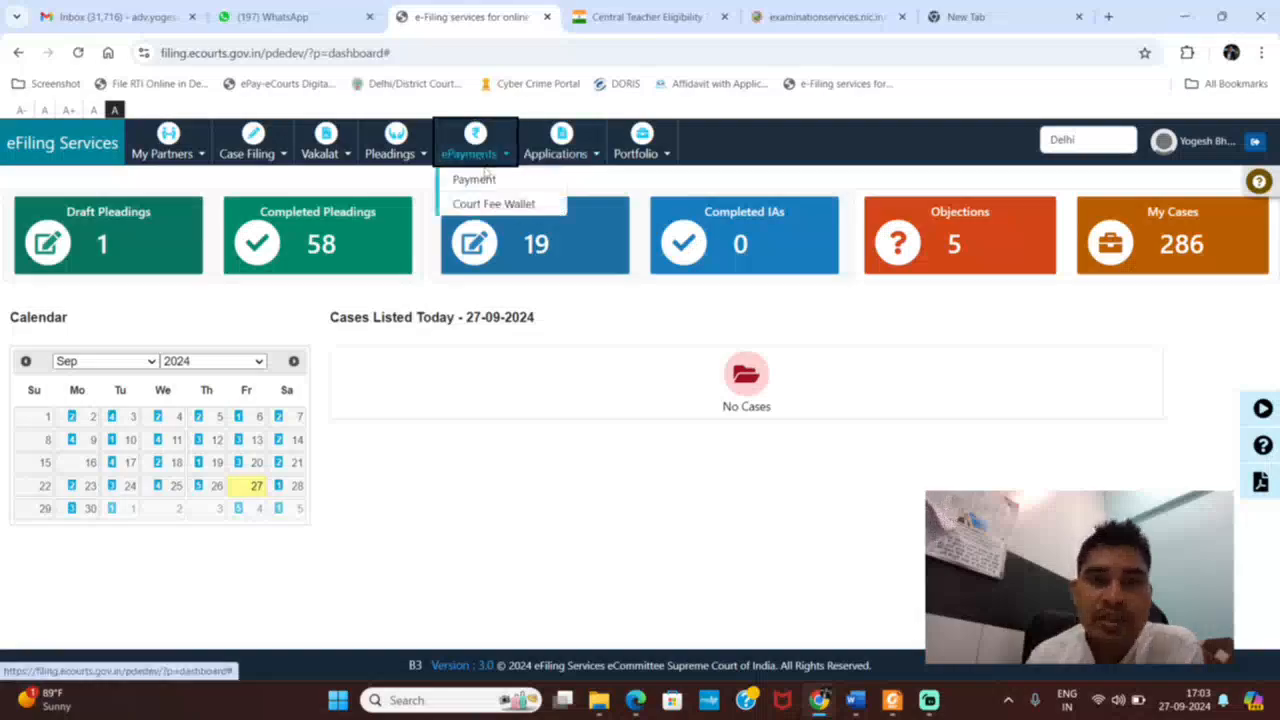
pyautogui.click(474, 181)
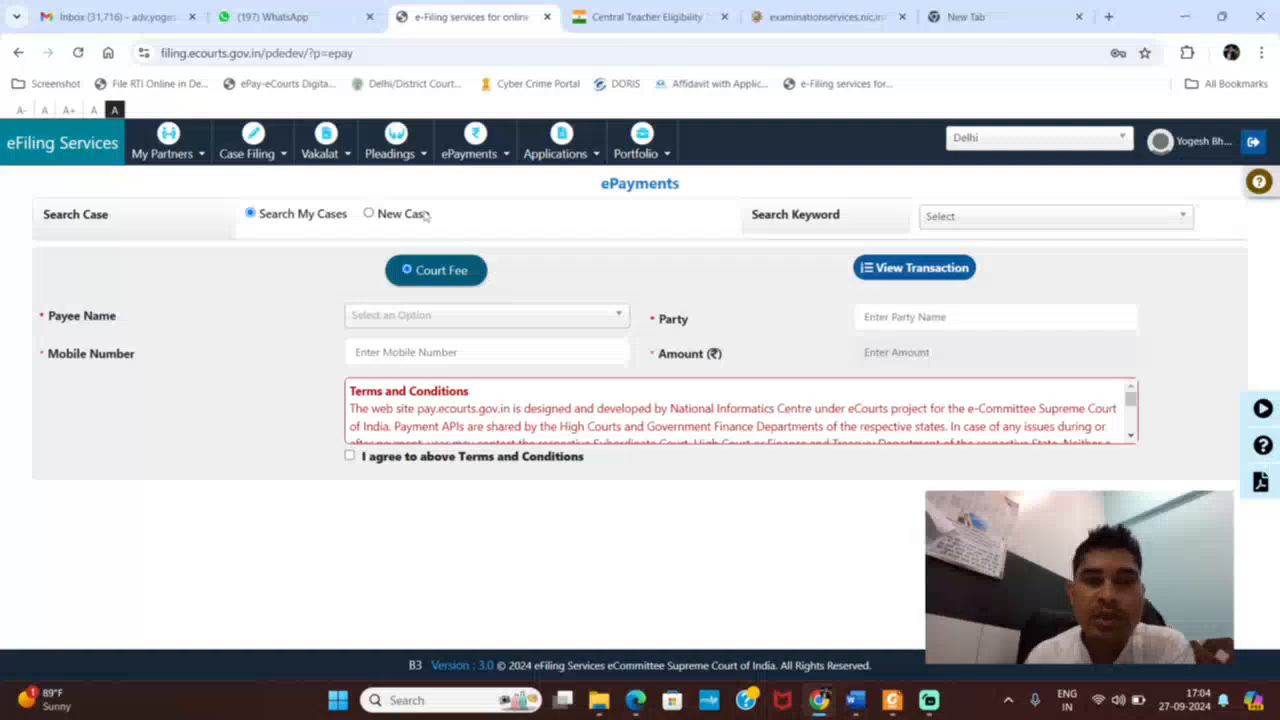
pyautogui.click(370, 215)
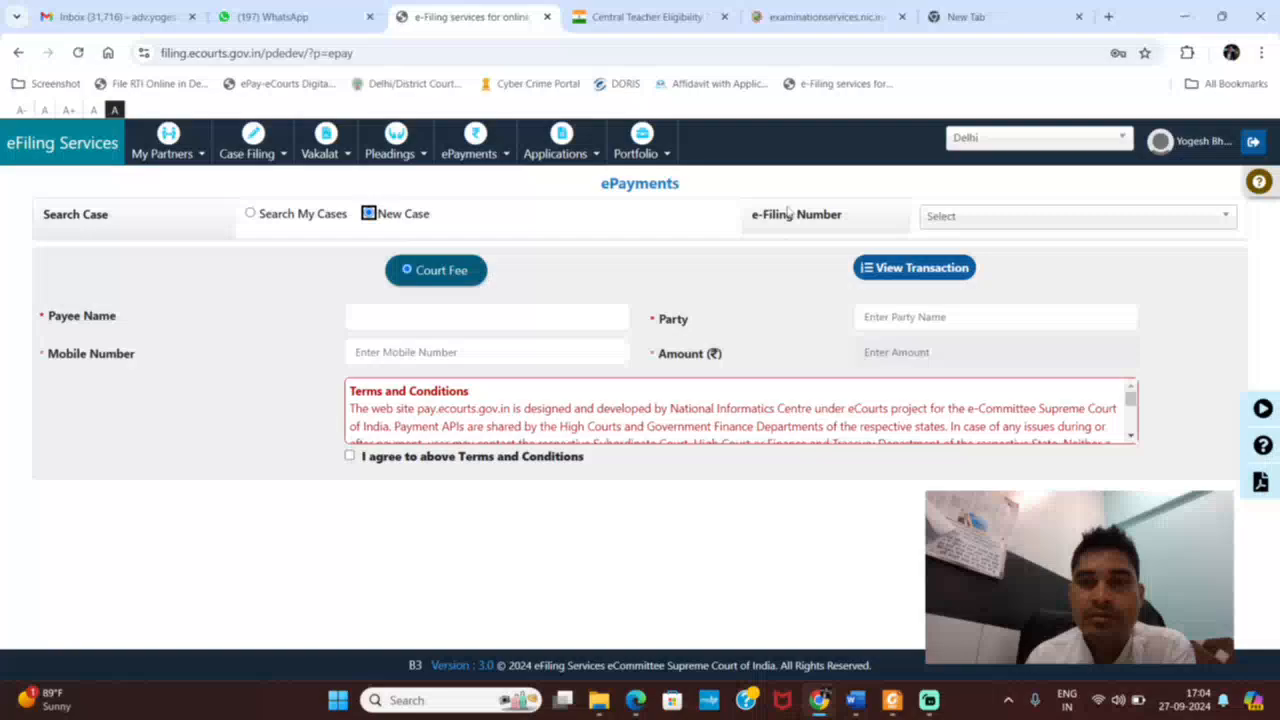
pyautogui.click(988, 219)
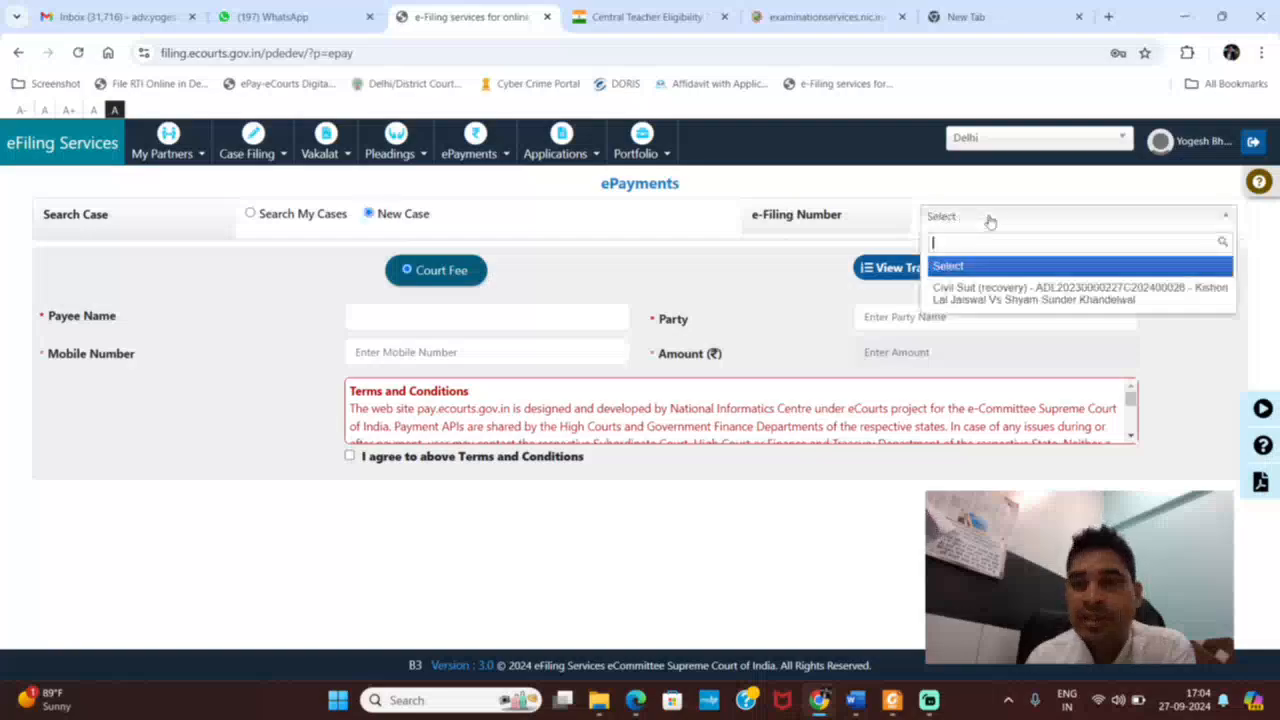
pyautogui.click(1010, 296)
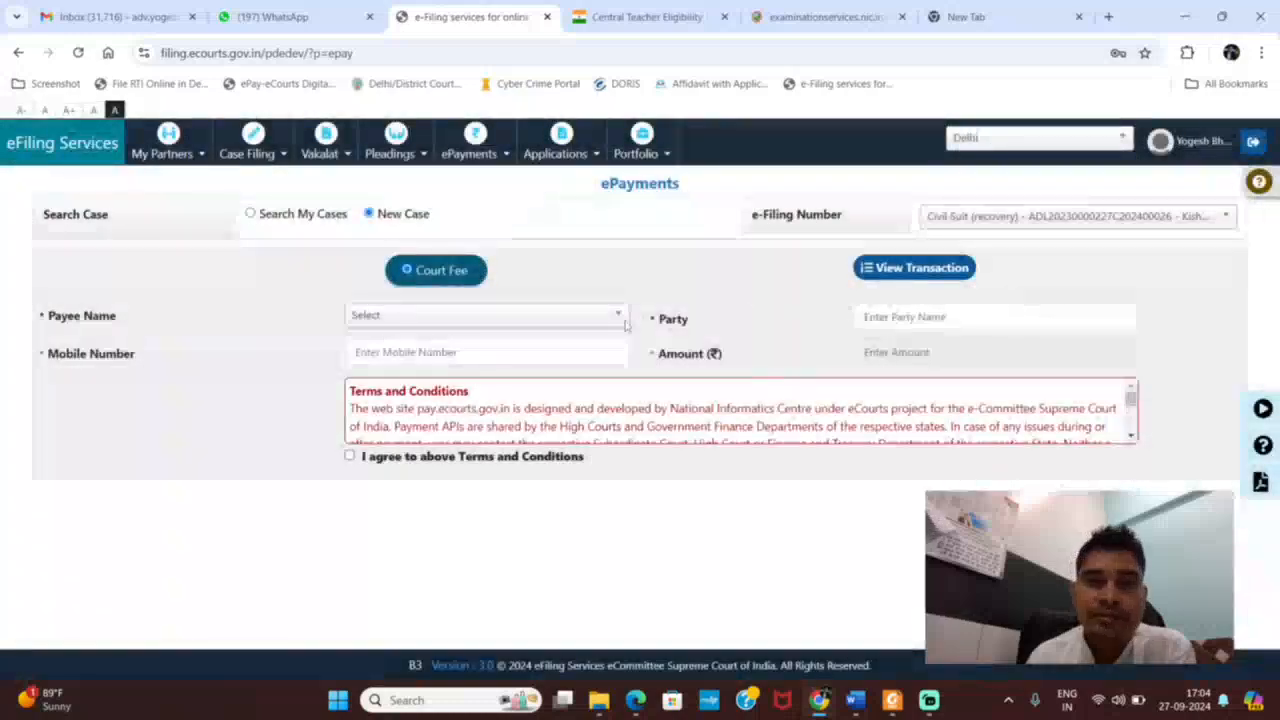
# Step: Make the main petitioner the payee, enter amount 12970, and accept the terms
pyautogui.click(560, 320)
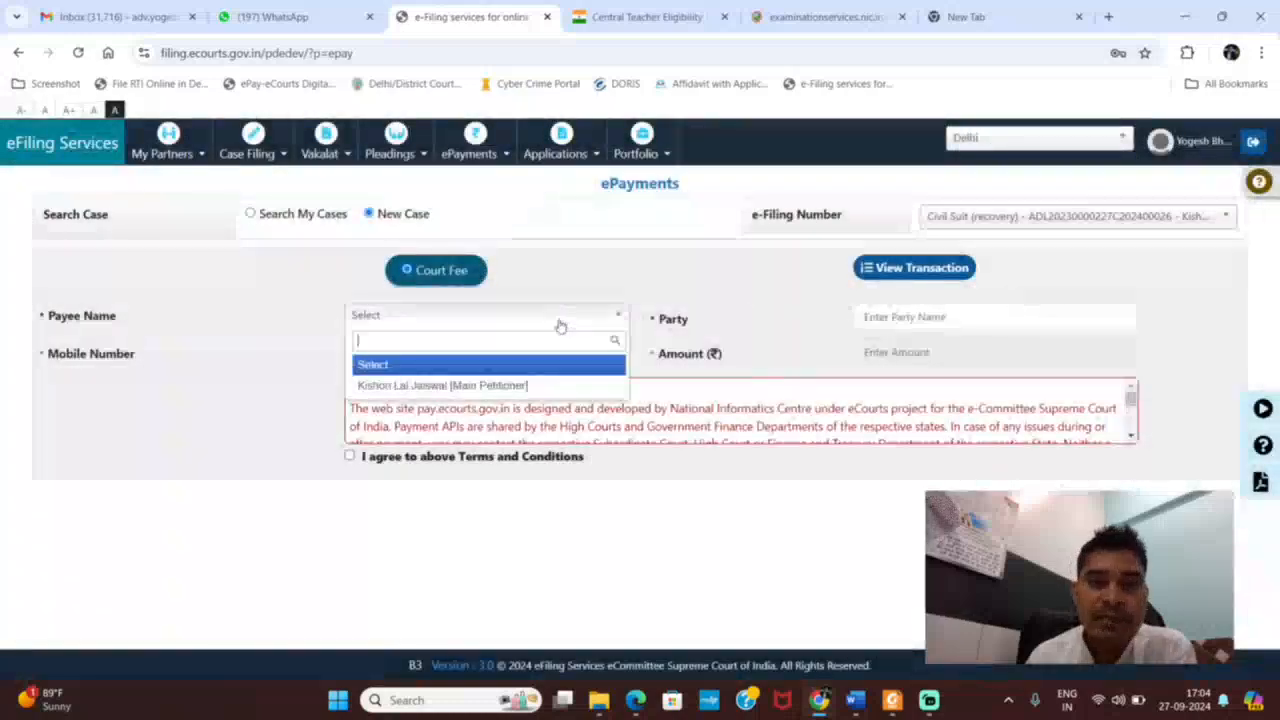
pyautogui.click(513, 385)
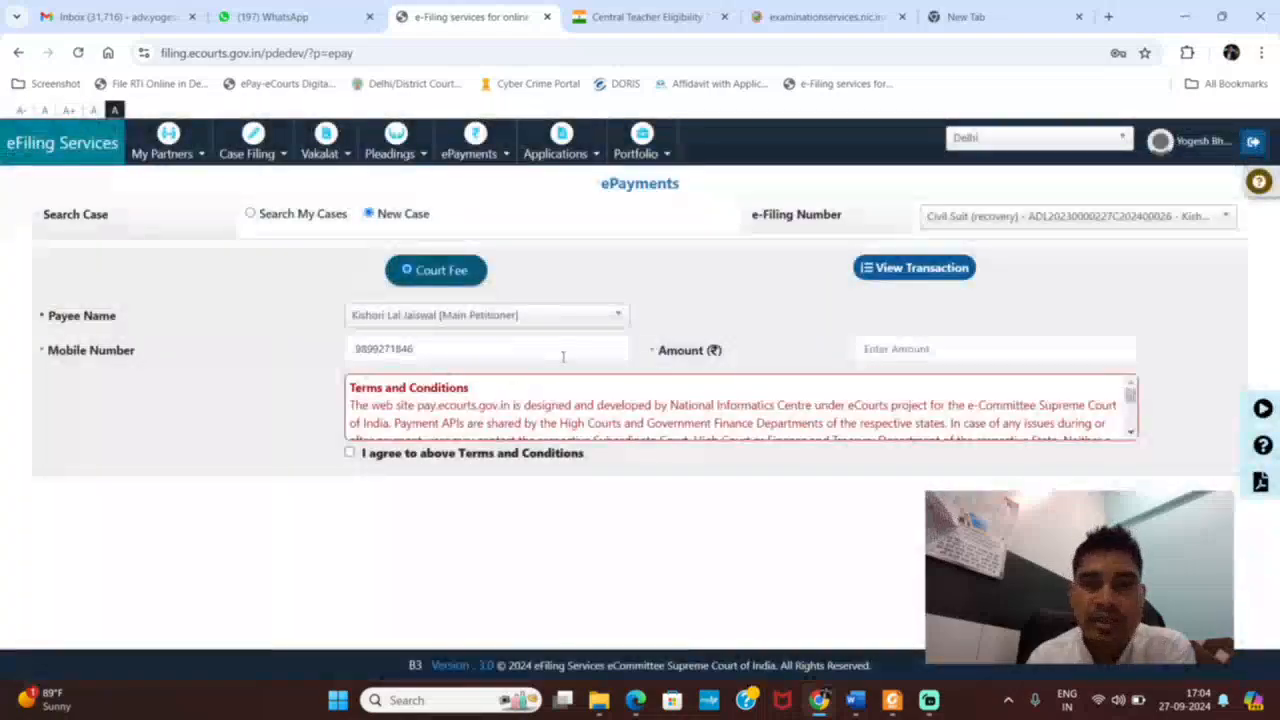
pyautogui.click(913, 348)
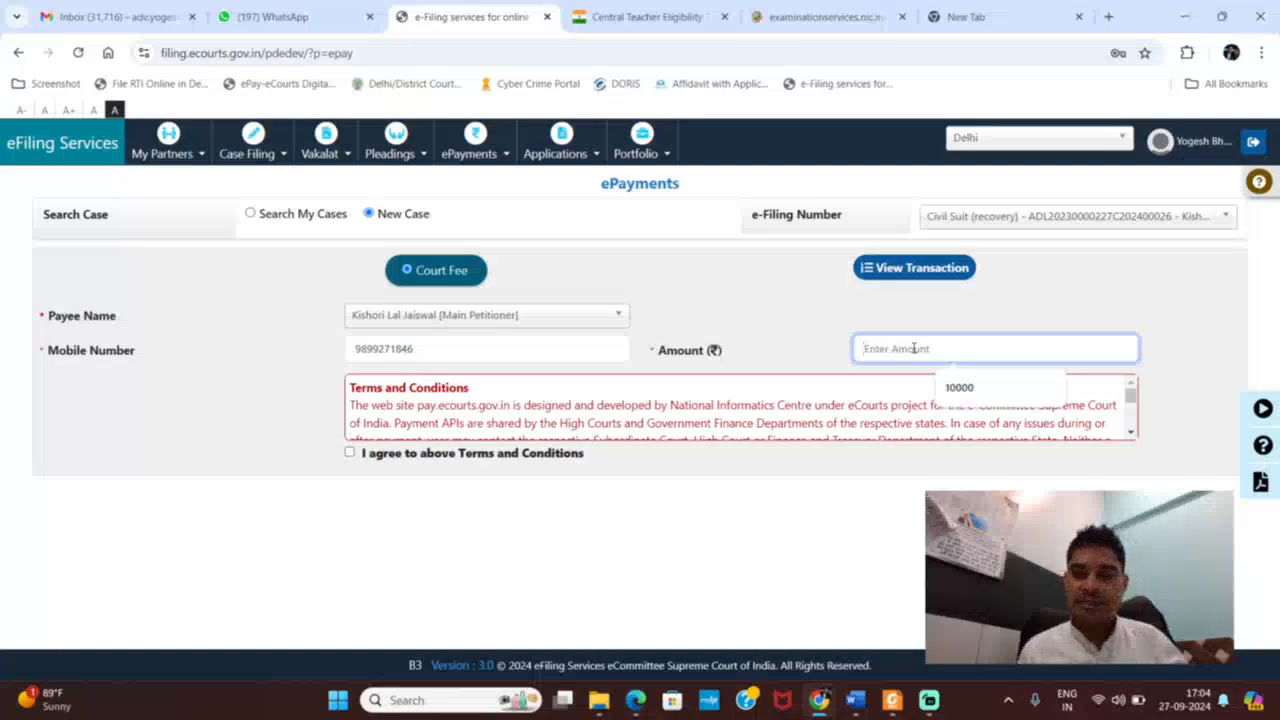
pyautogui.write('12970')
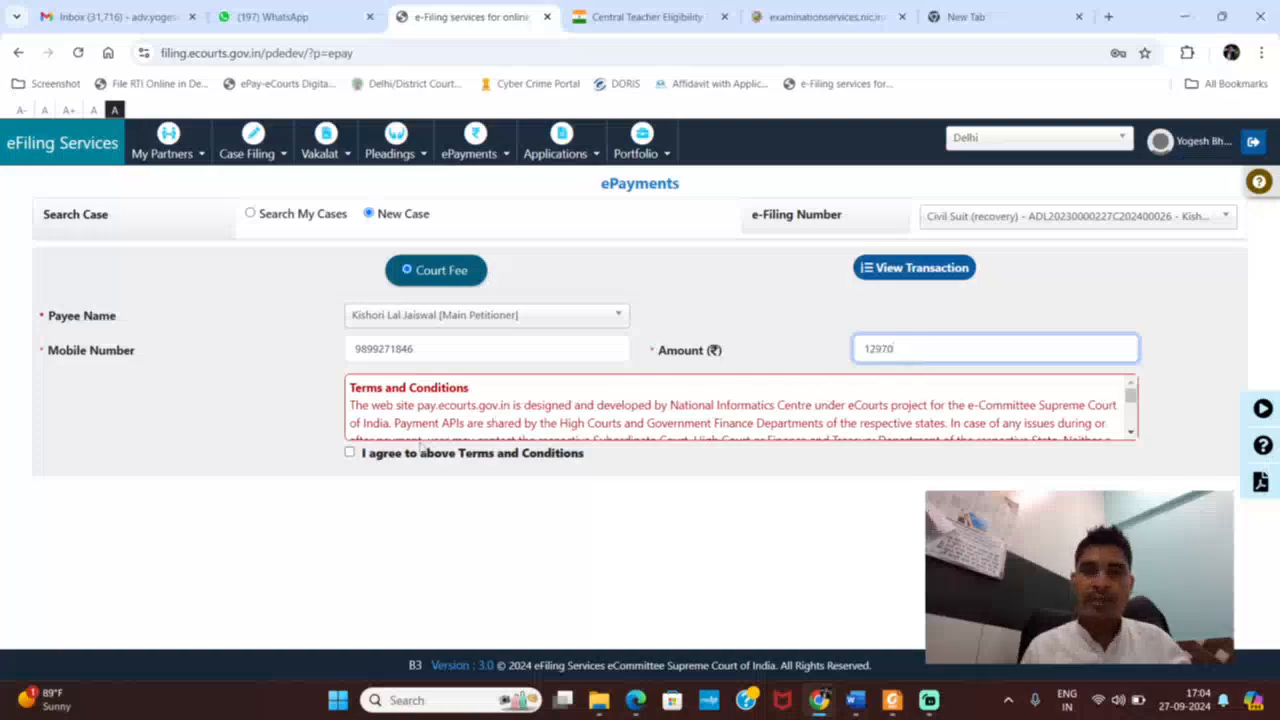
pyautogui.click(352, 460)
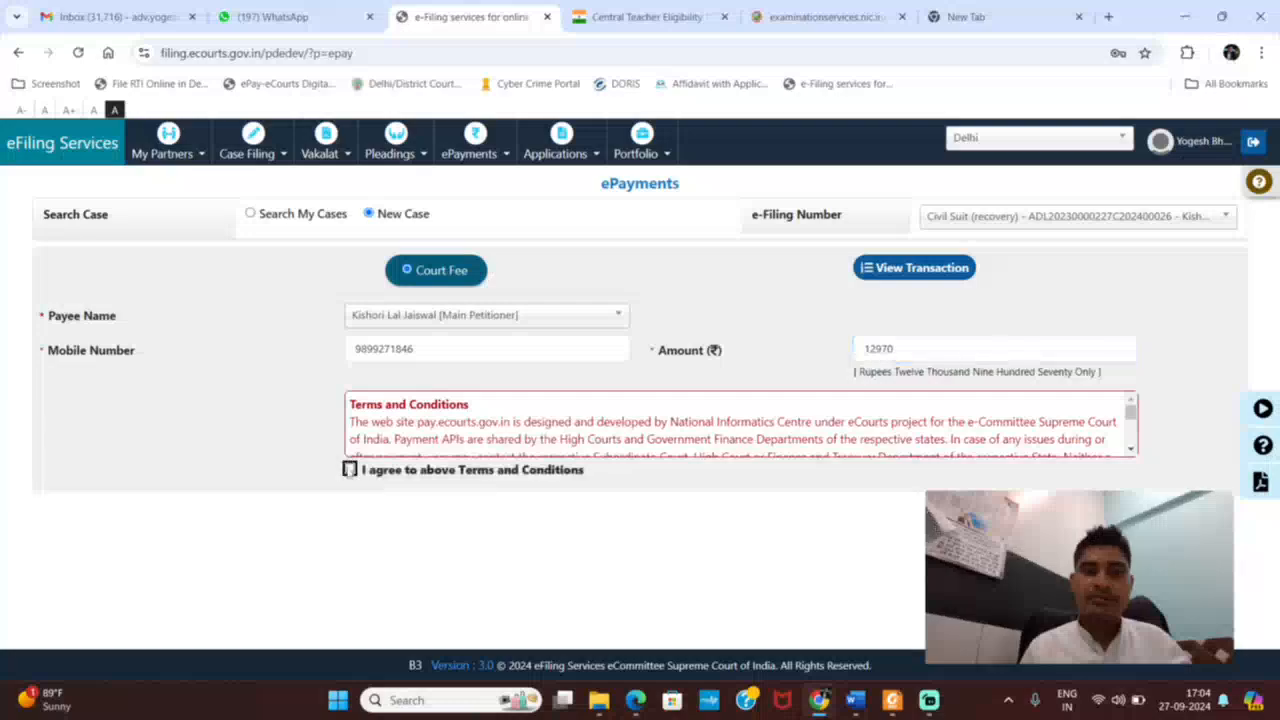
pyautogui.click(350, 470)
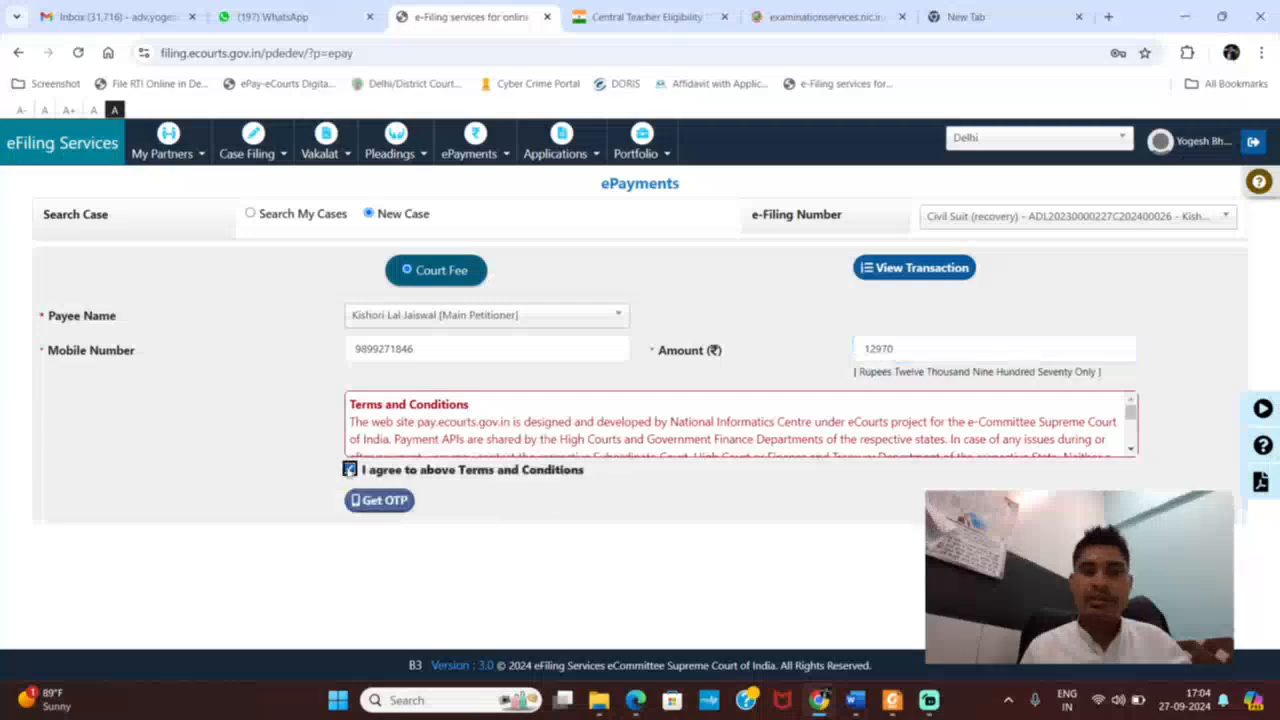
# Step: Request a mobile OTP for the court fee payment, then enter and verify it
pyautogui.click(380, 505)
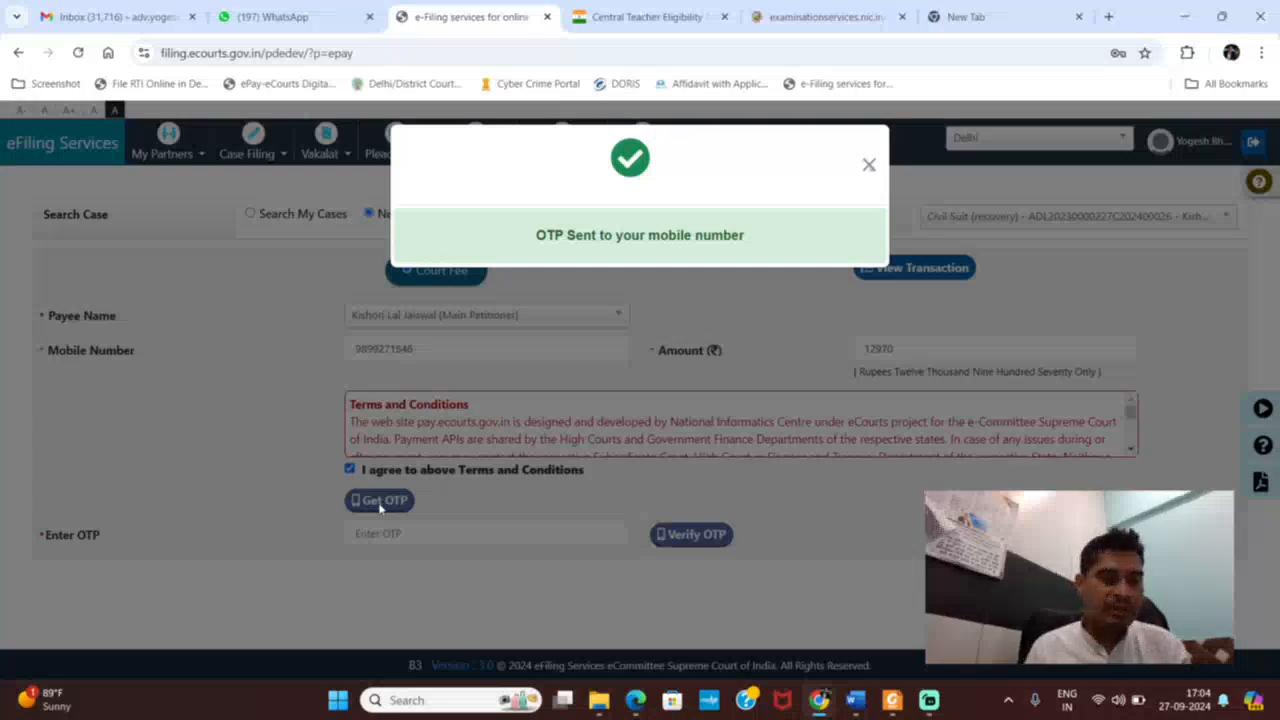
pyautogui.click(868, 164)
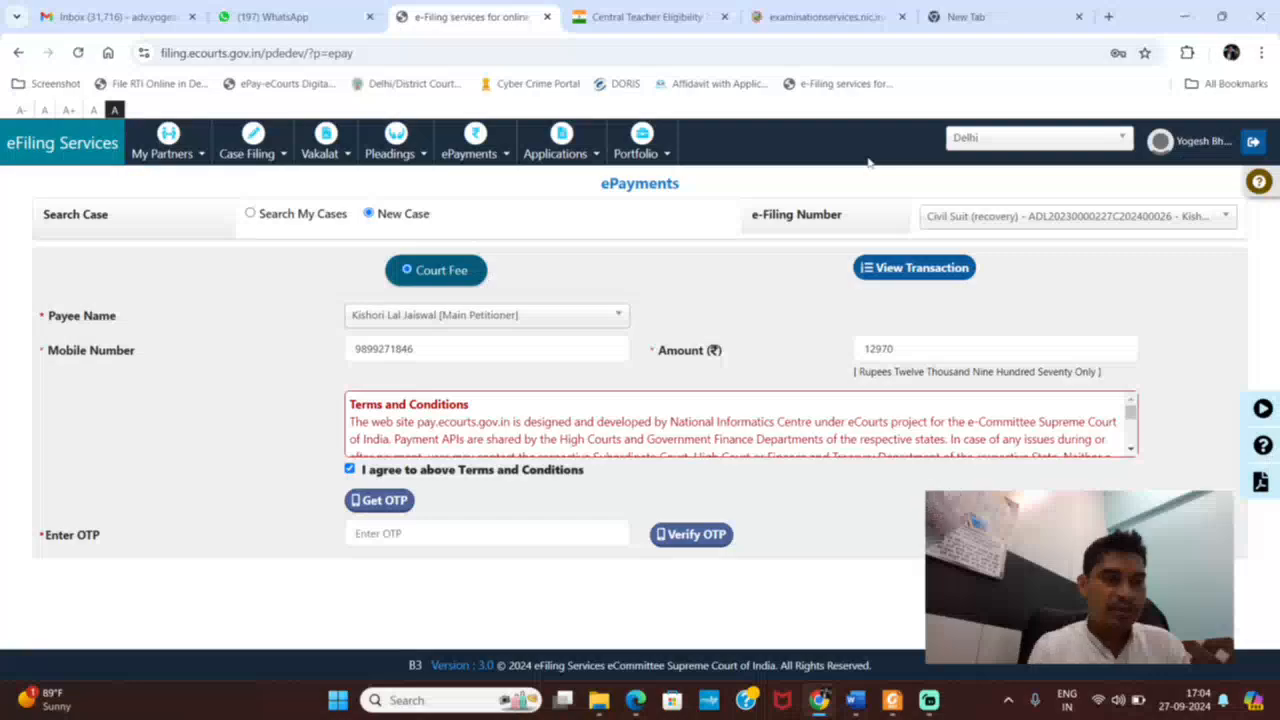
pyautogui.click(385, 532)
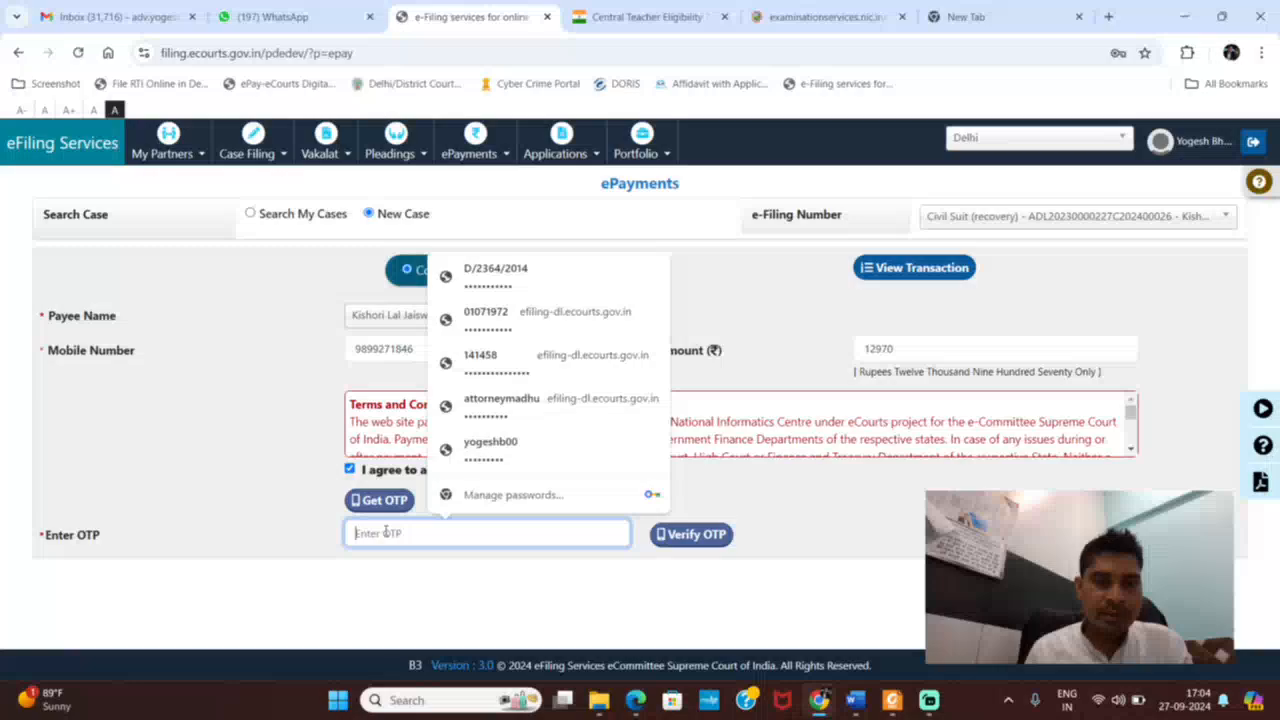
pyautogui.write('••')
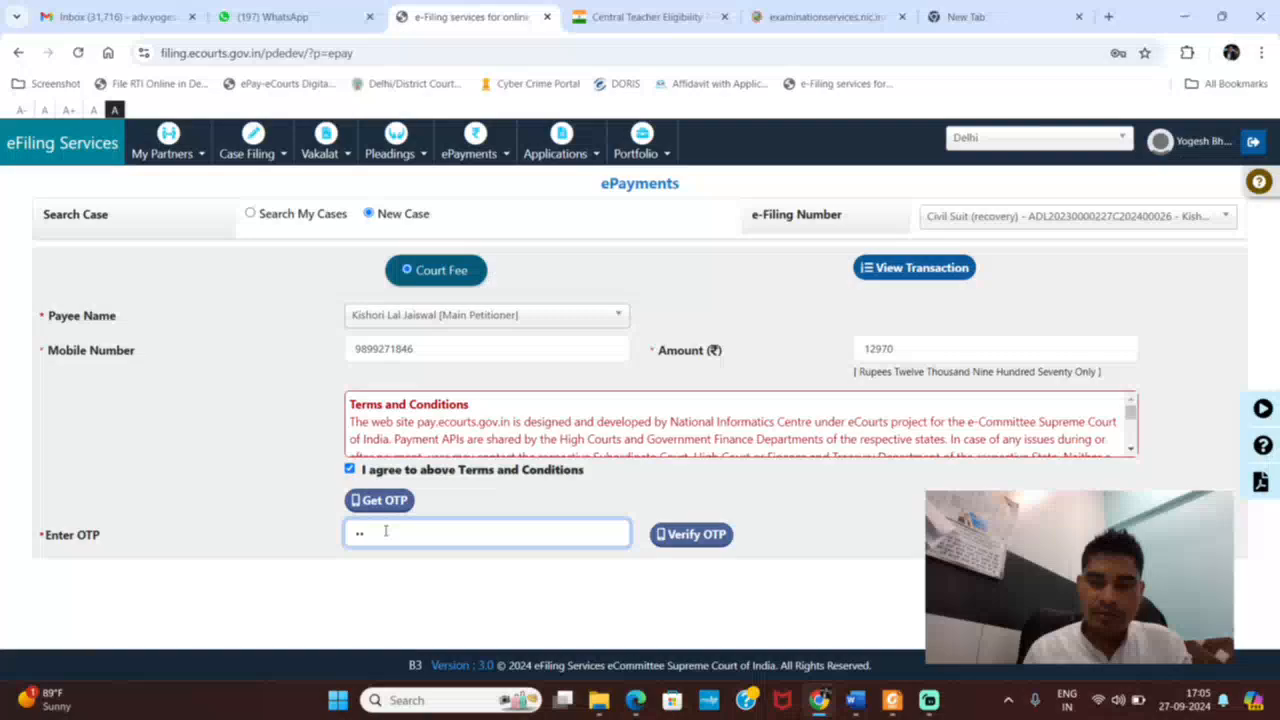
pyautogui.write('•••')
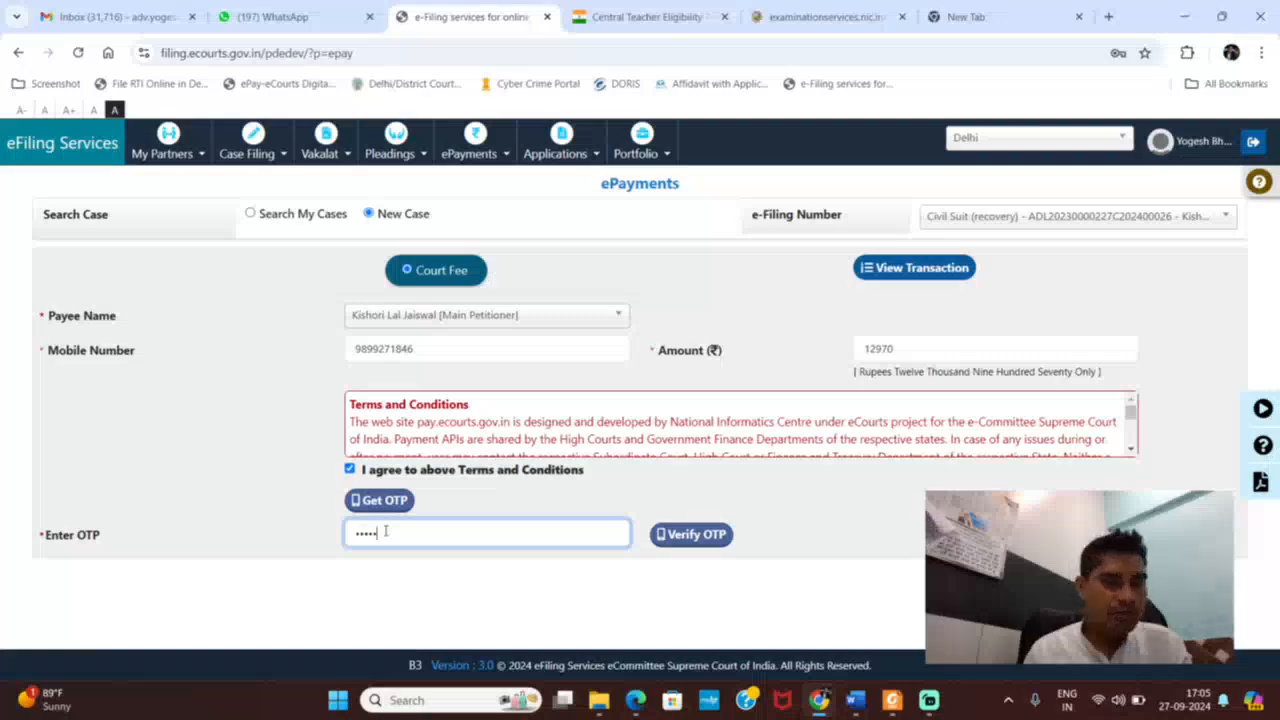
pyautogui.click(682, 540)
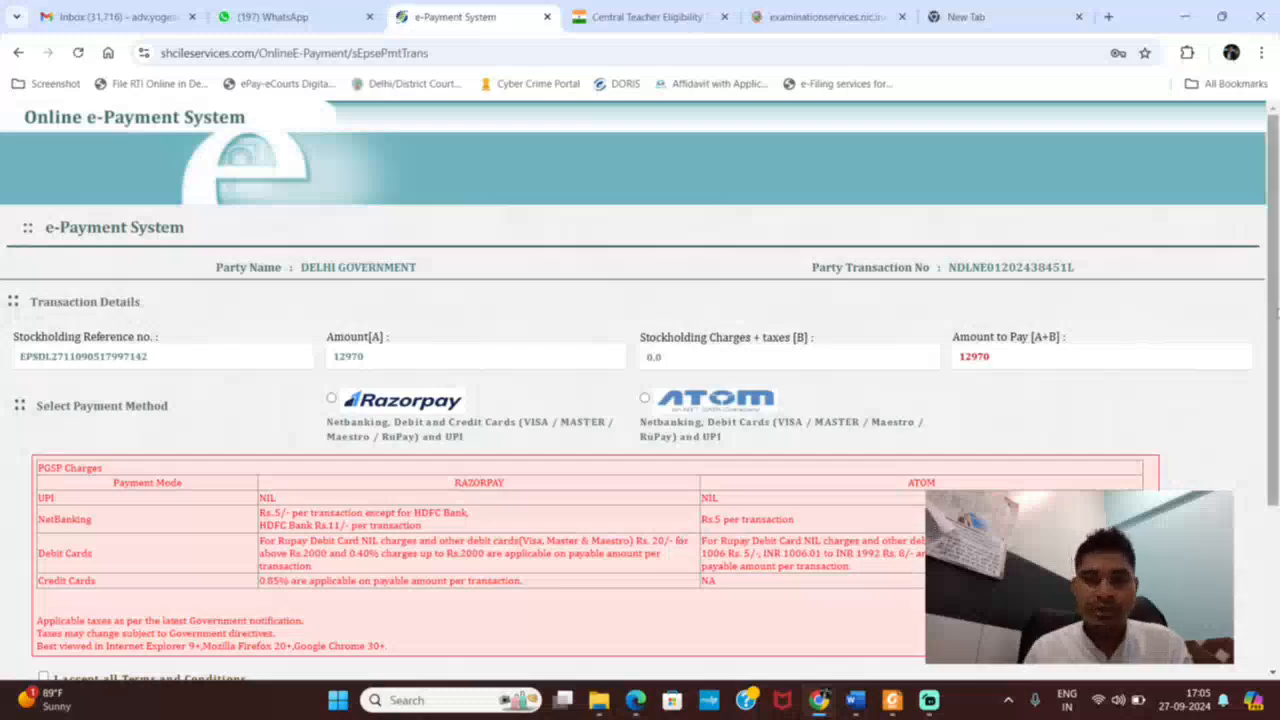
# Step: Accept the e-payment terms, choose the ATOM gateway, submit and confirm paying Rs. 12970
pyautogui.scroll(-2, 1276, 313)
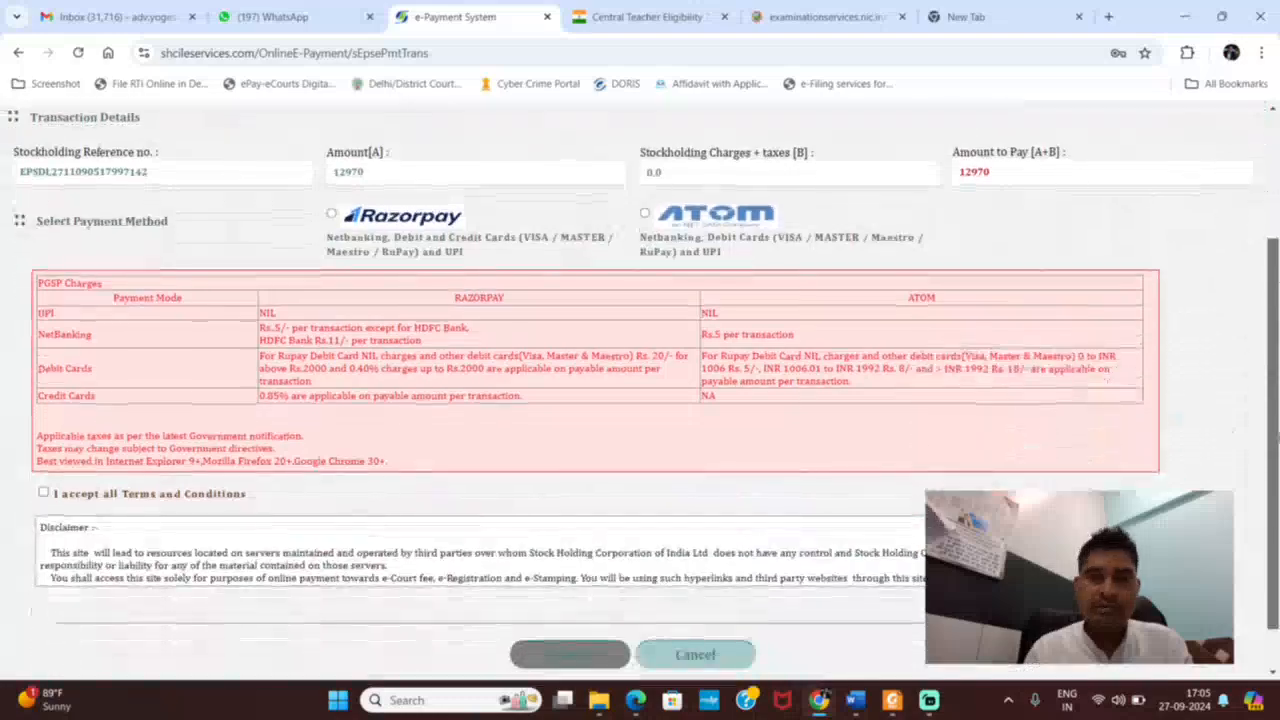
pyautogui.moveTo(1277, 437); pyautogui.dragTo(1277, 431)
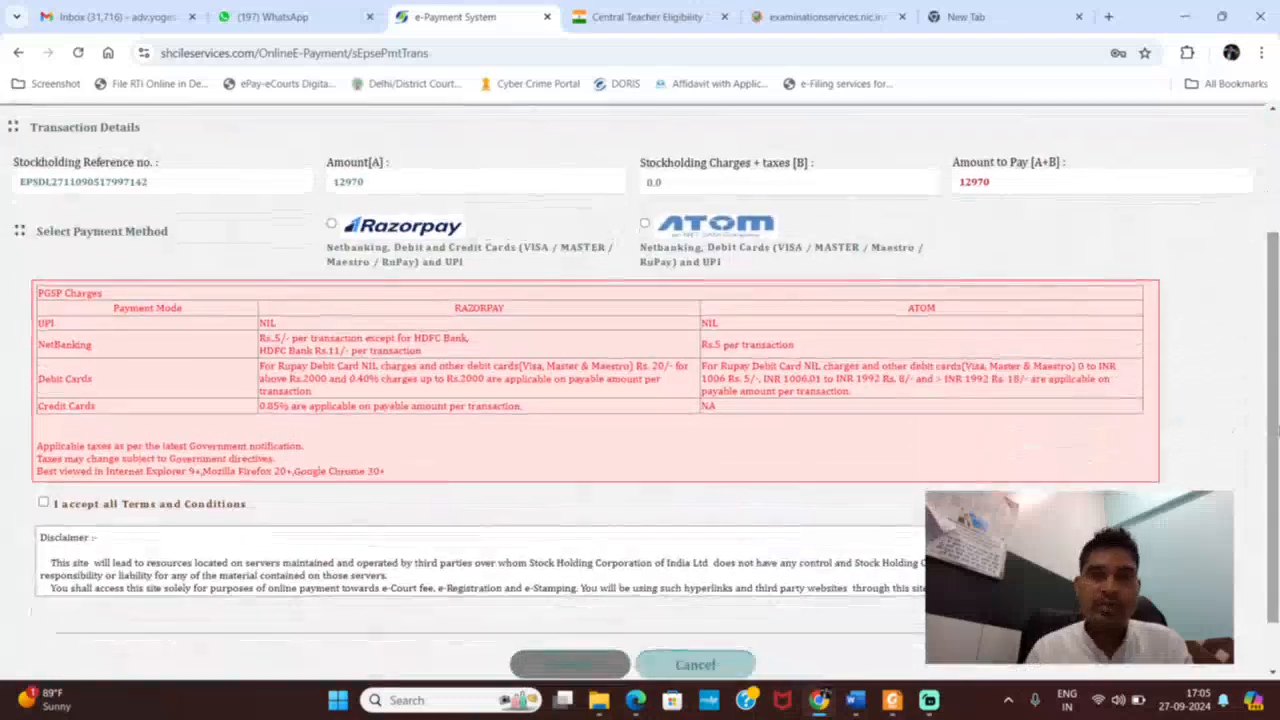
pyautogui.click(43, 503)
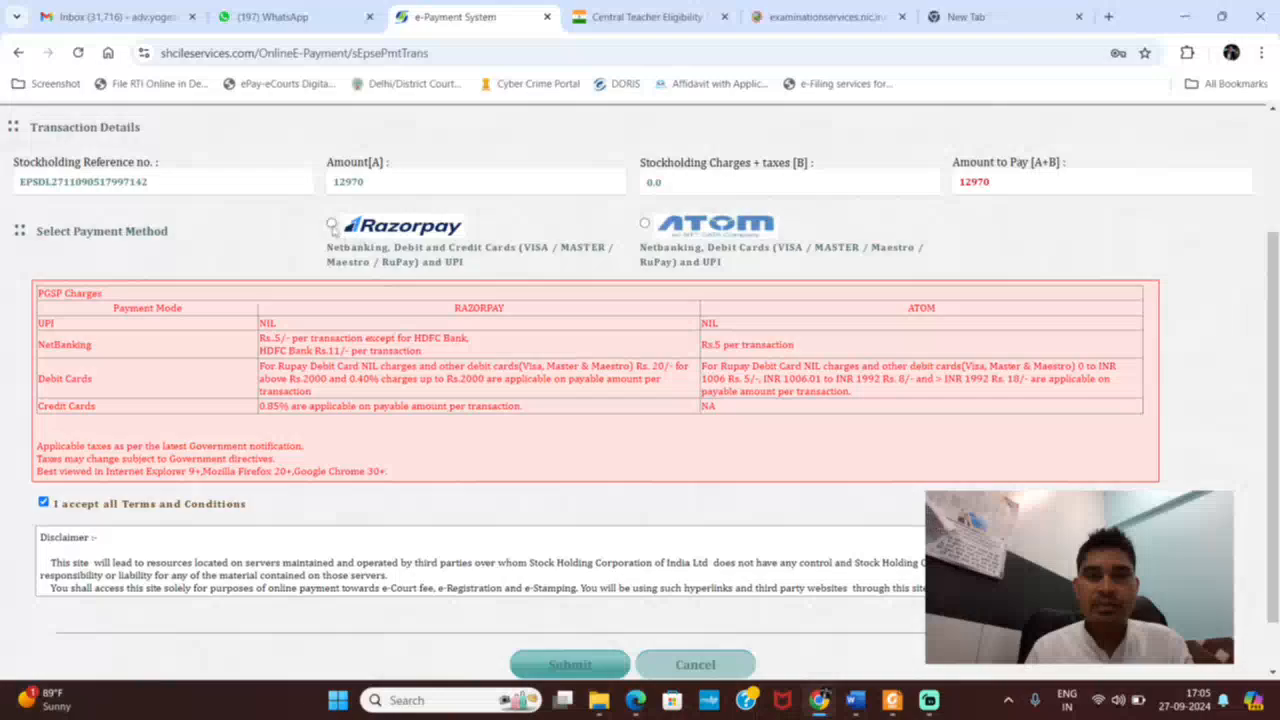
pyautogui.click(332, 224)
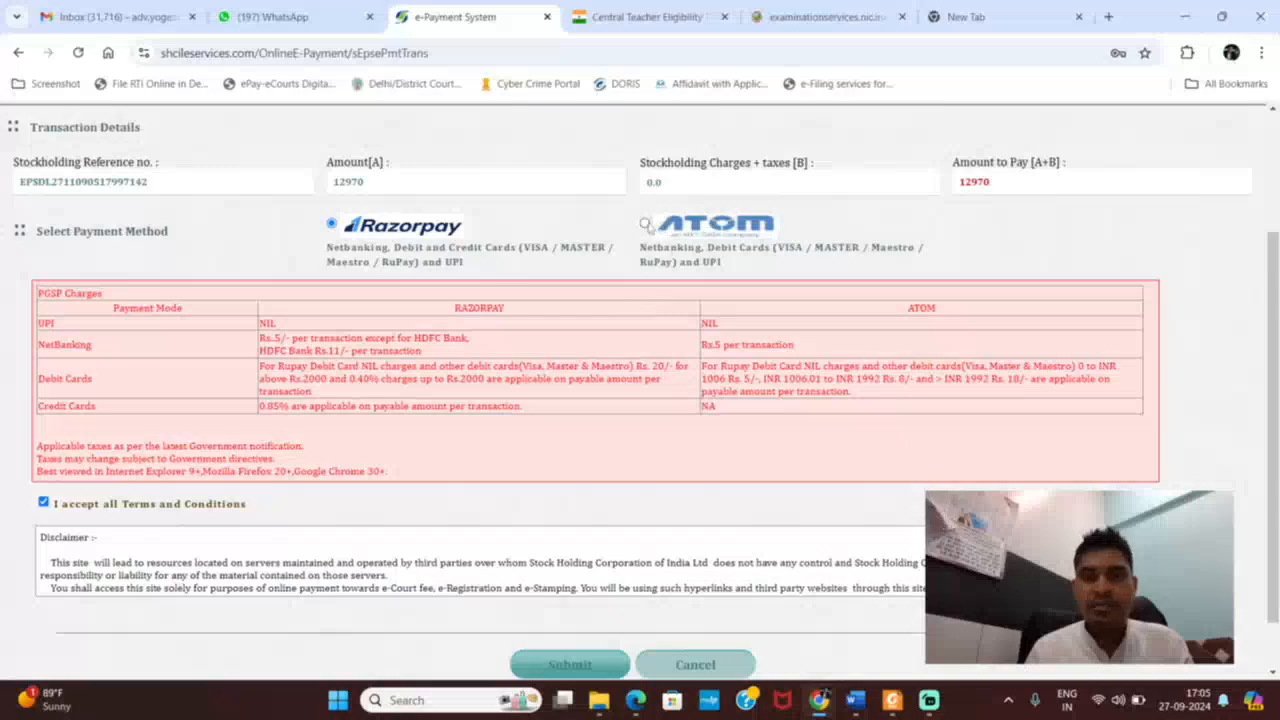
pyautogui.click(645, 223)
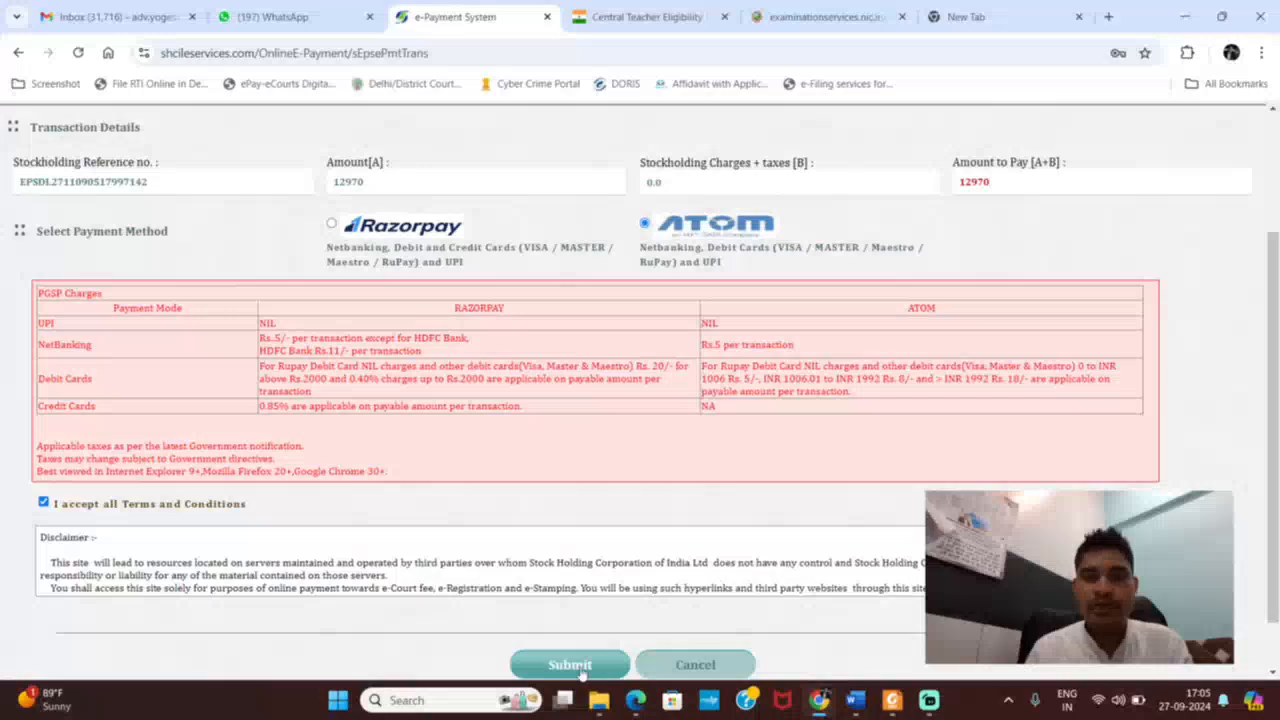
pyautogui.click(570, 665)
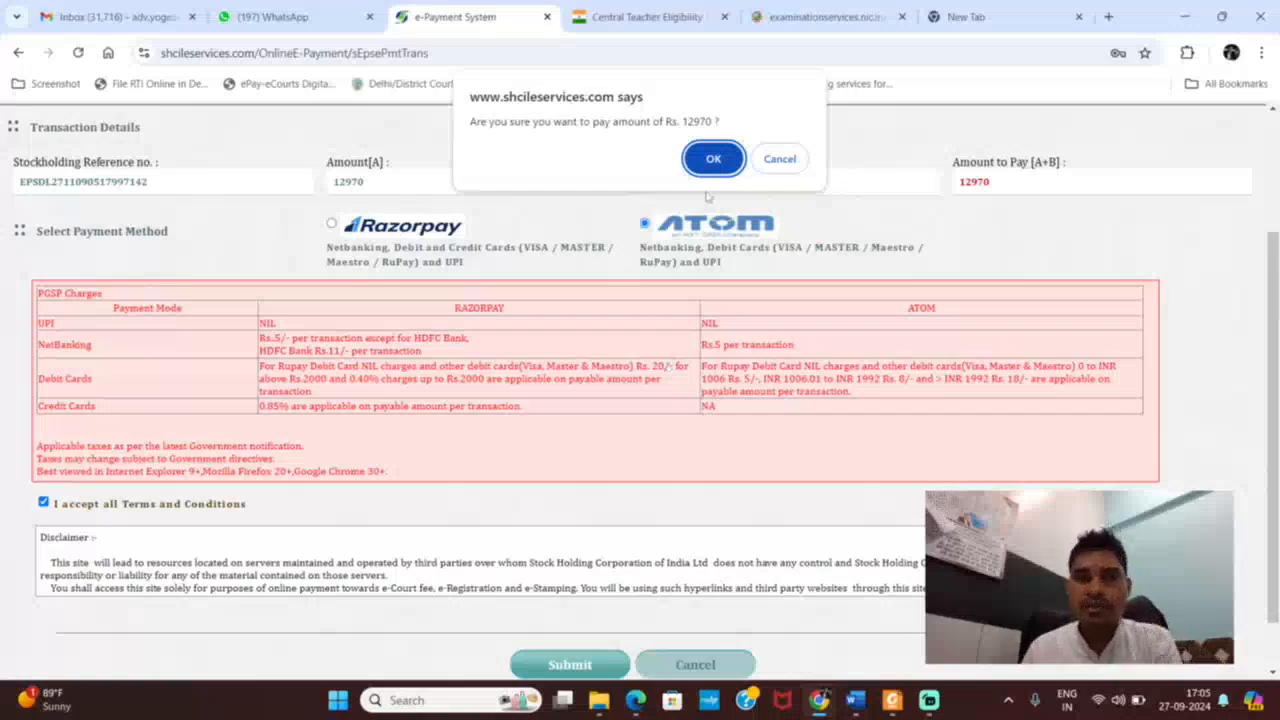
pyautogui.click(713, 160)
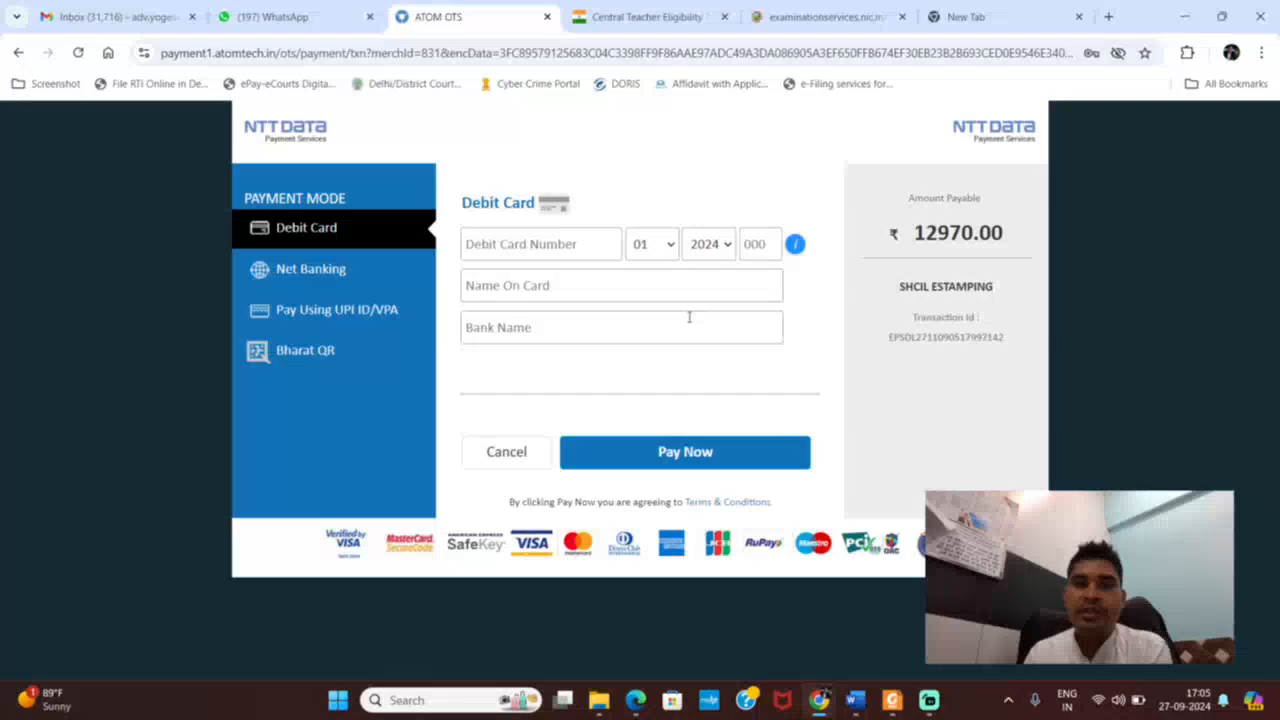
# Step: Open the Debit Card form and enter the card number
pyautogui.click(634, 293)
pyautogui.click(585, 254)
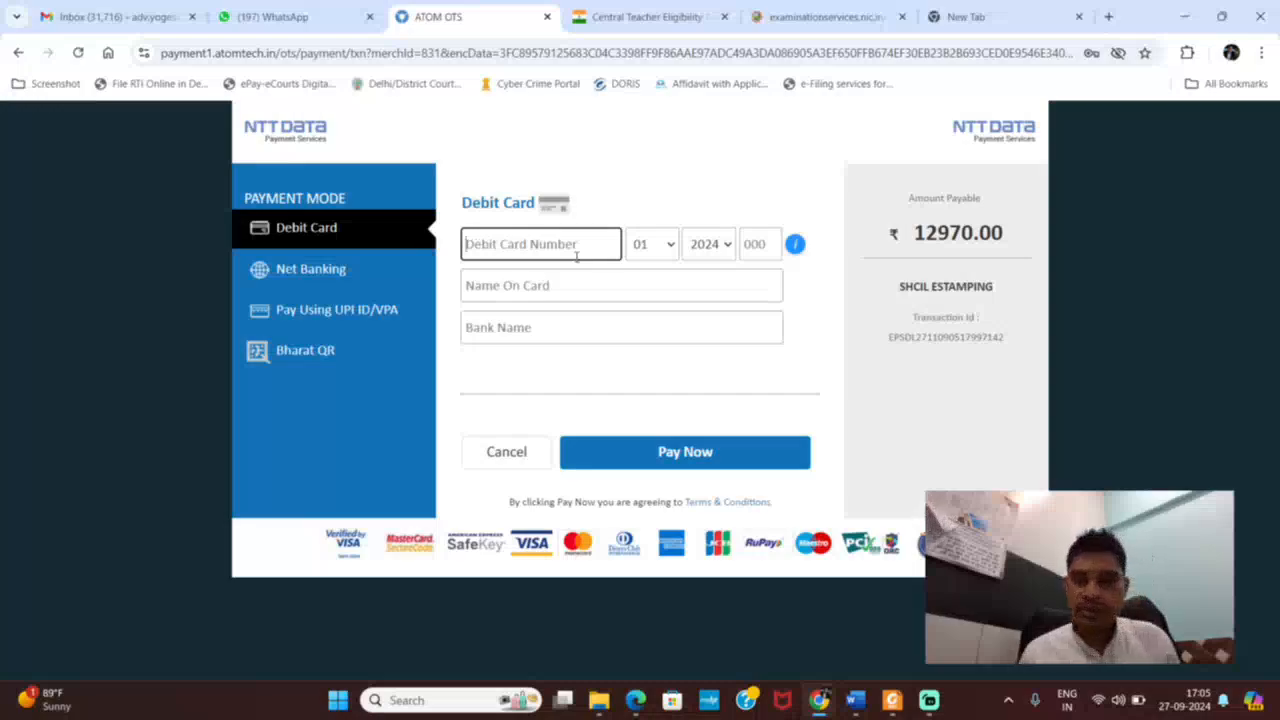
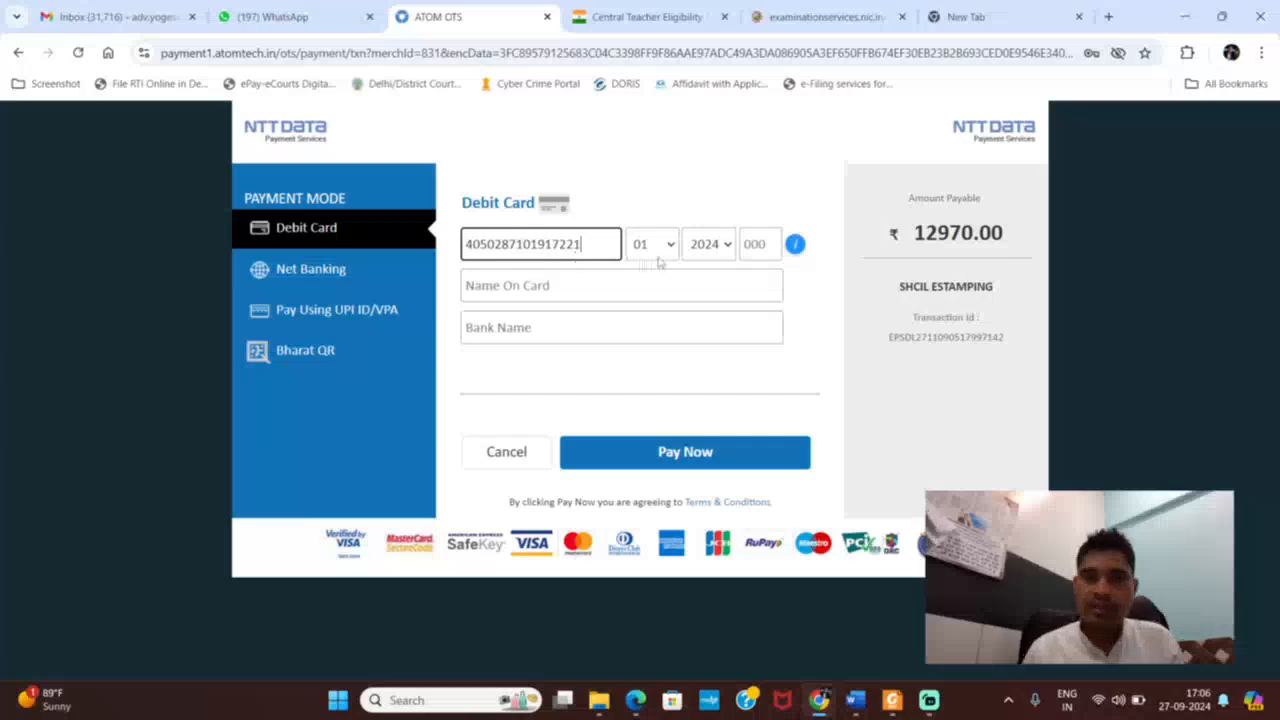
# Step: Set the card expiry to 08/2025, then enter the CVV and the cardholder's name
pyautogui.click(658, 256)
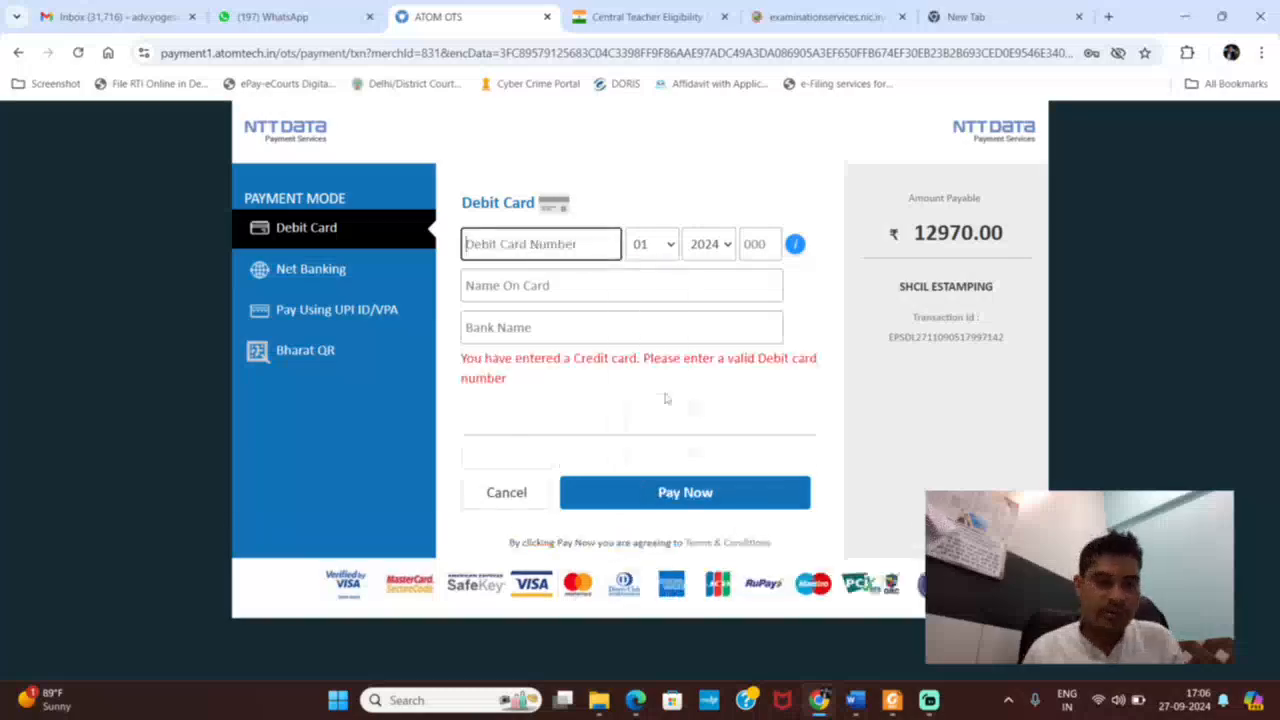
pyautogui.click(658, 252)
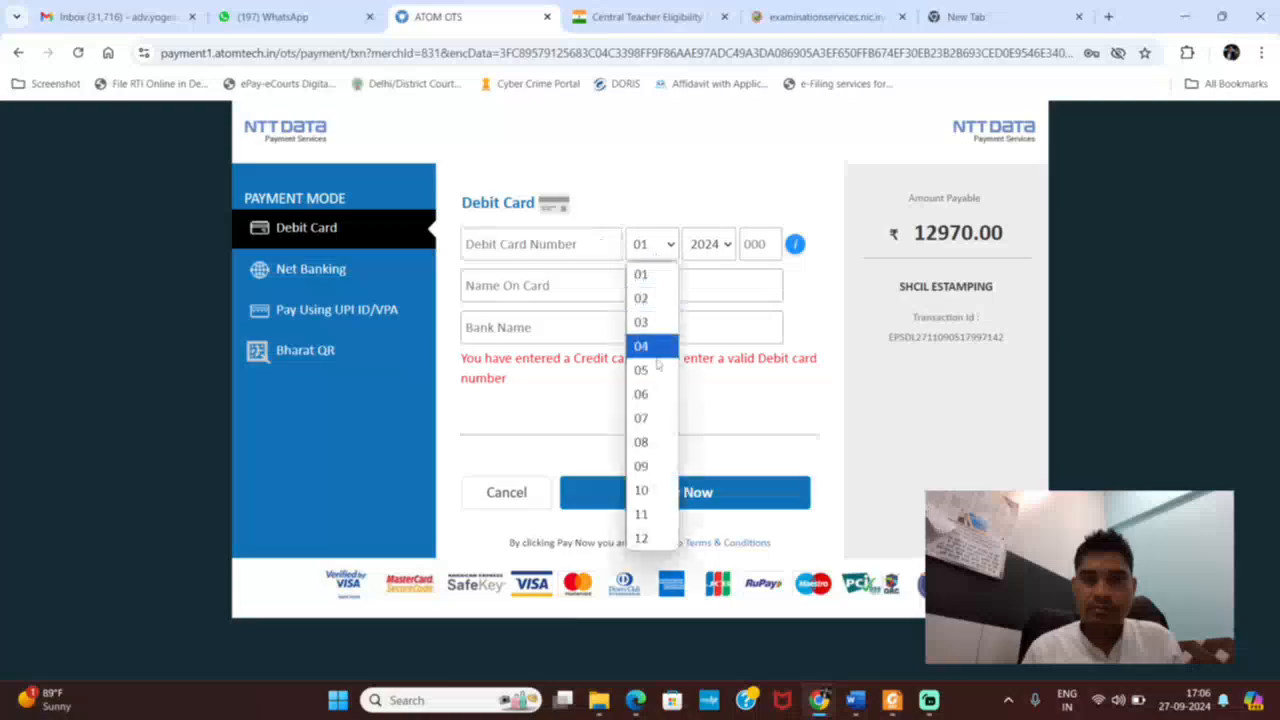
pyautogui.click(645, 442)
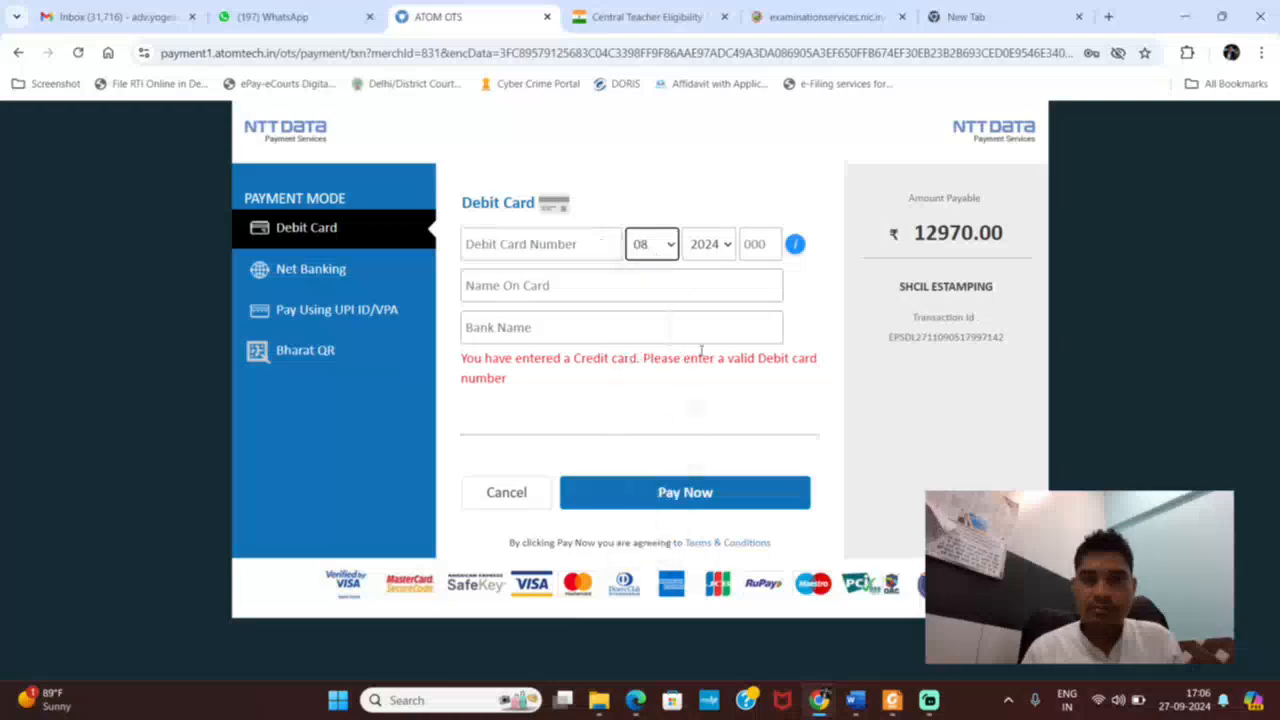
pyautogui.click(712, 250)
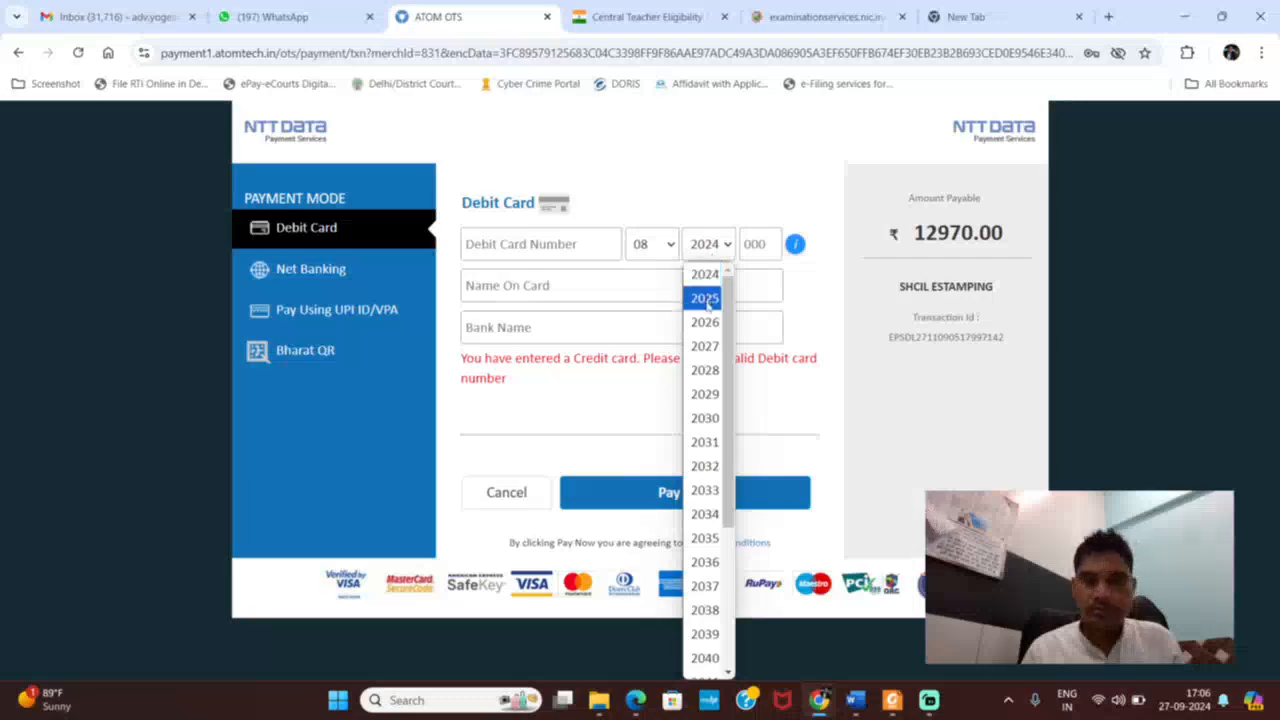
pyautogui.click(705, 300)
pyautogui.click(763, 250)
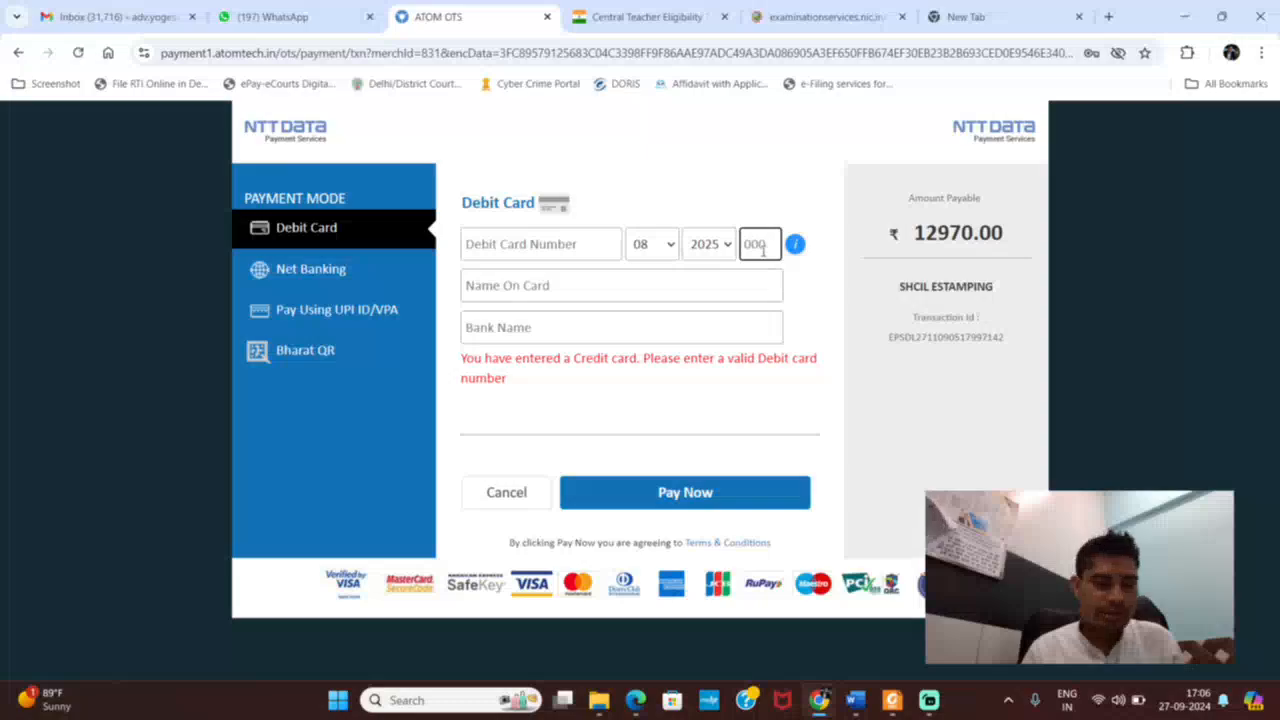
pyautogui.write('•••')
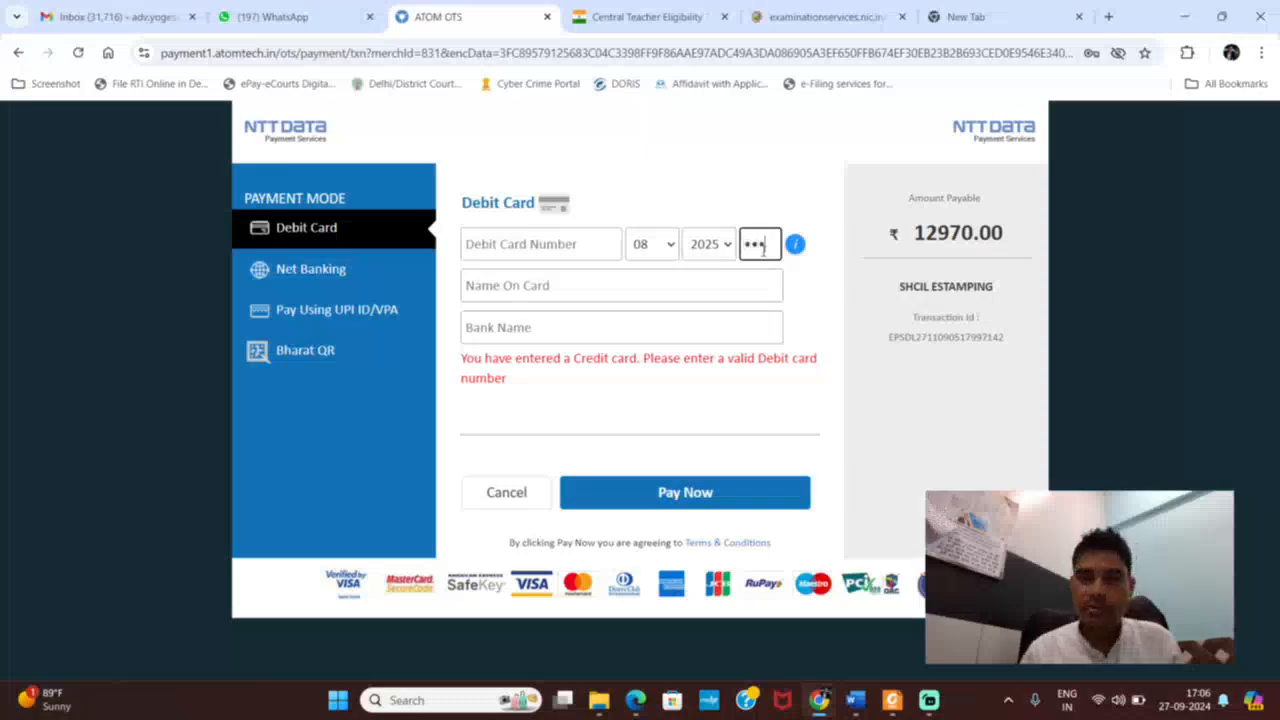
pyautogui.click(630, 275)
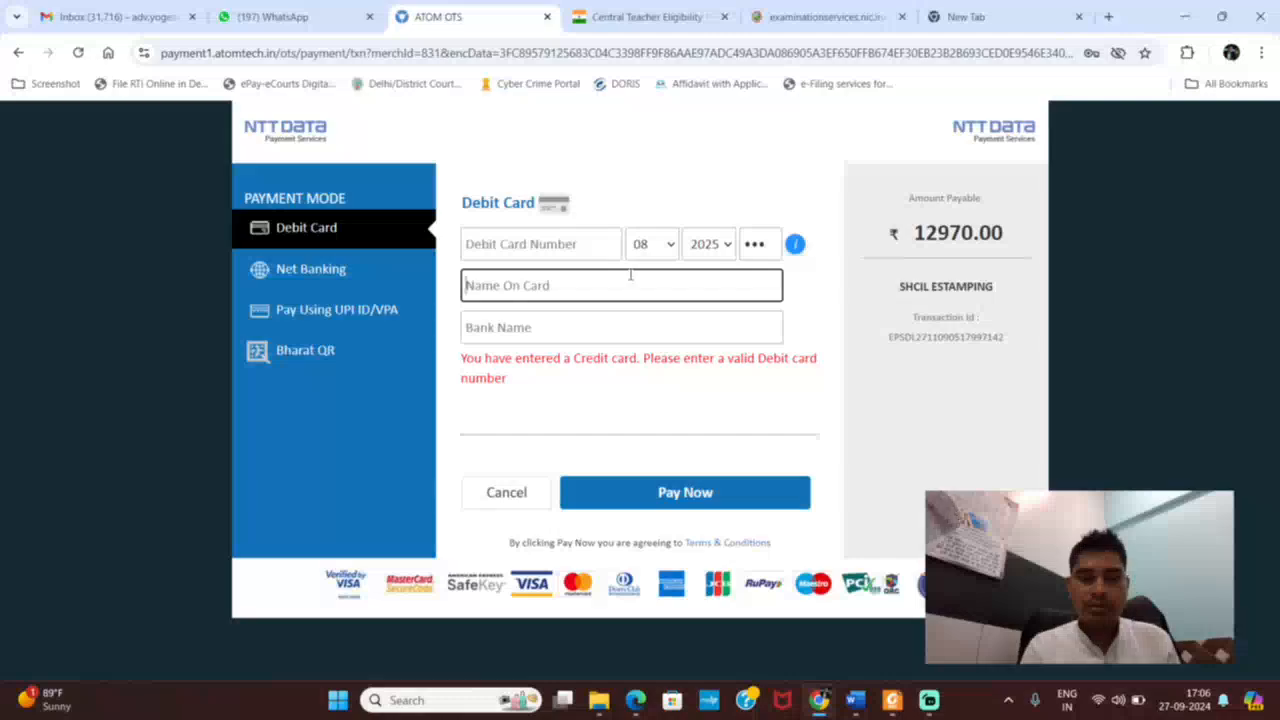
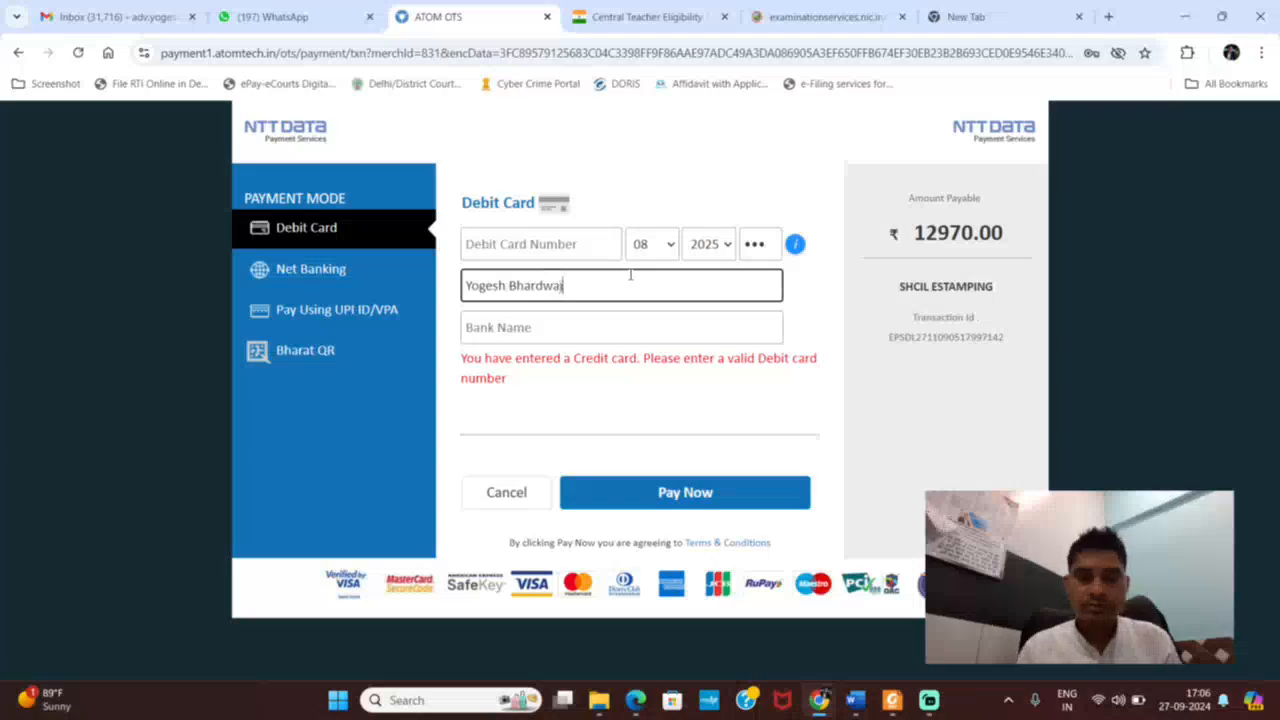
pyautogui.click(569, 317)
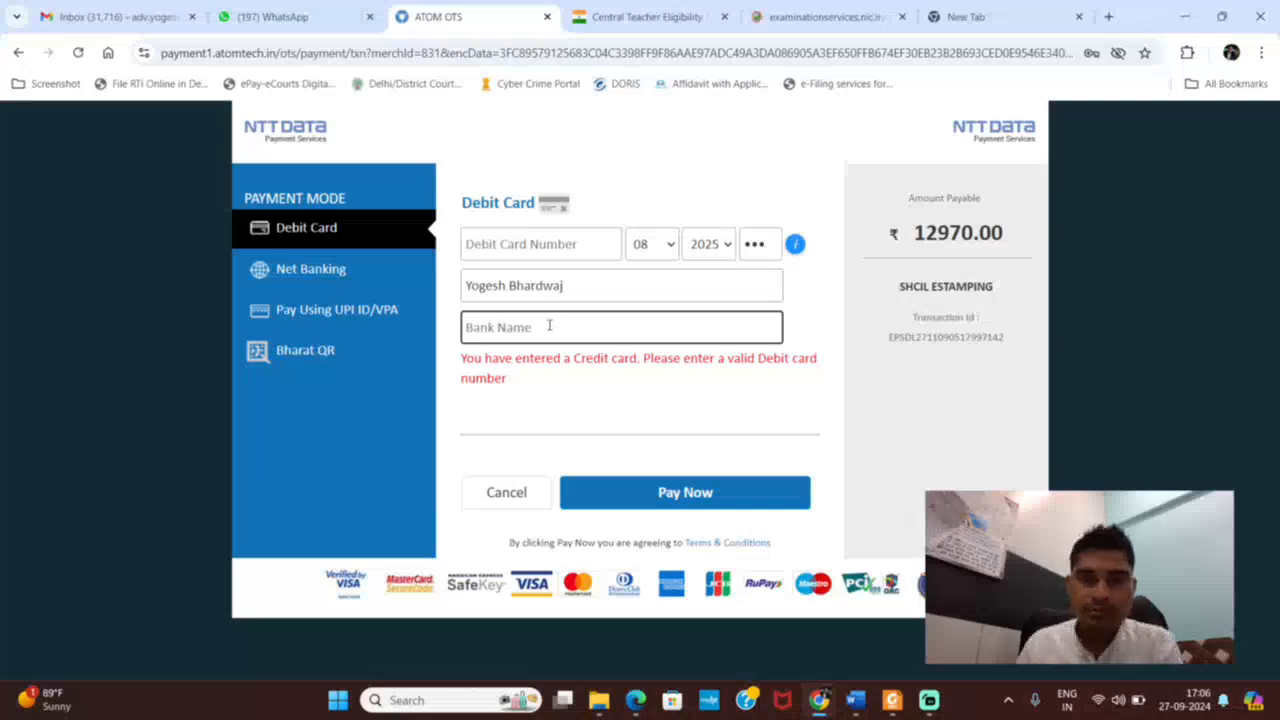
# Step: Re-enter the debit card number, which the gateway rejects as a credit card
pyautogui.click(507, 286)
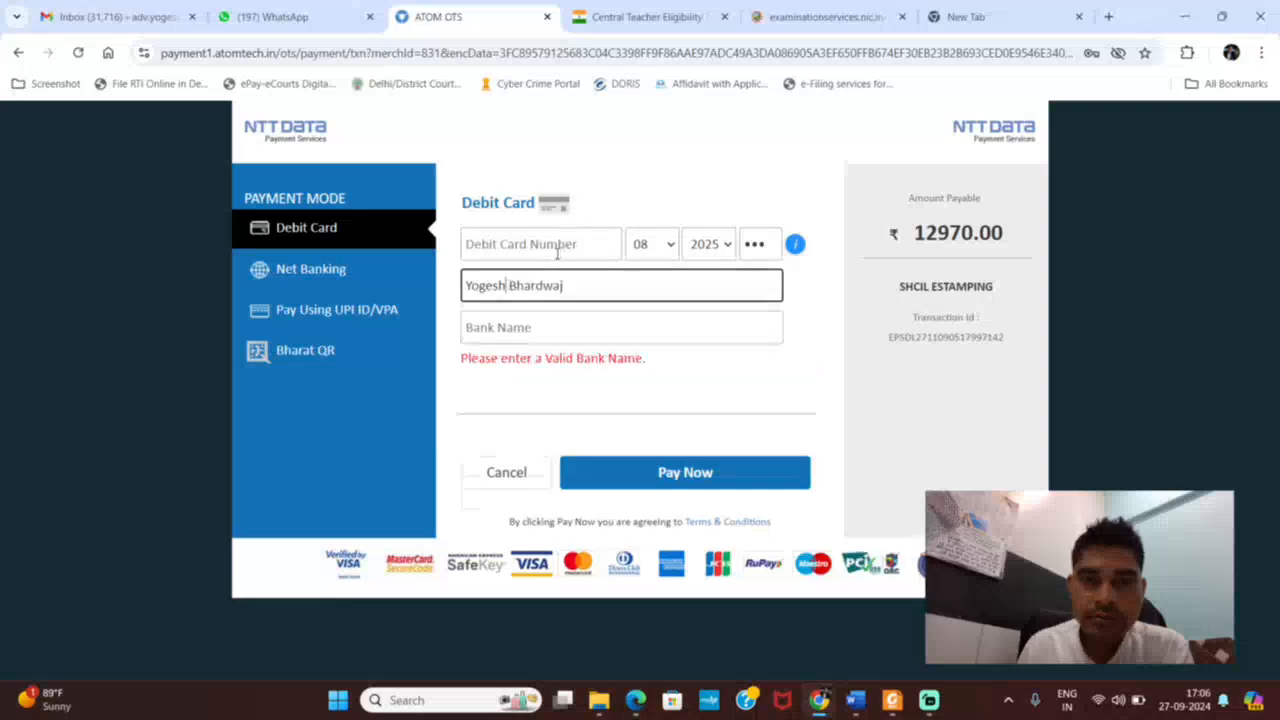
pyautogui.click(557, 253)
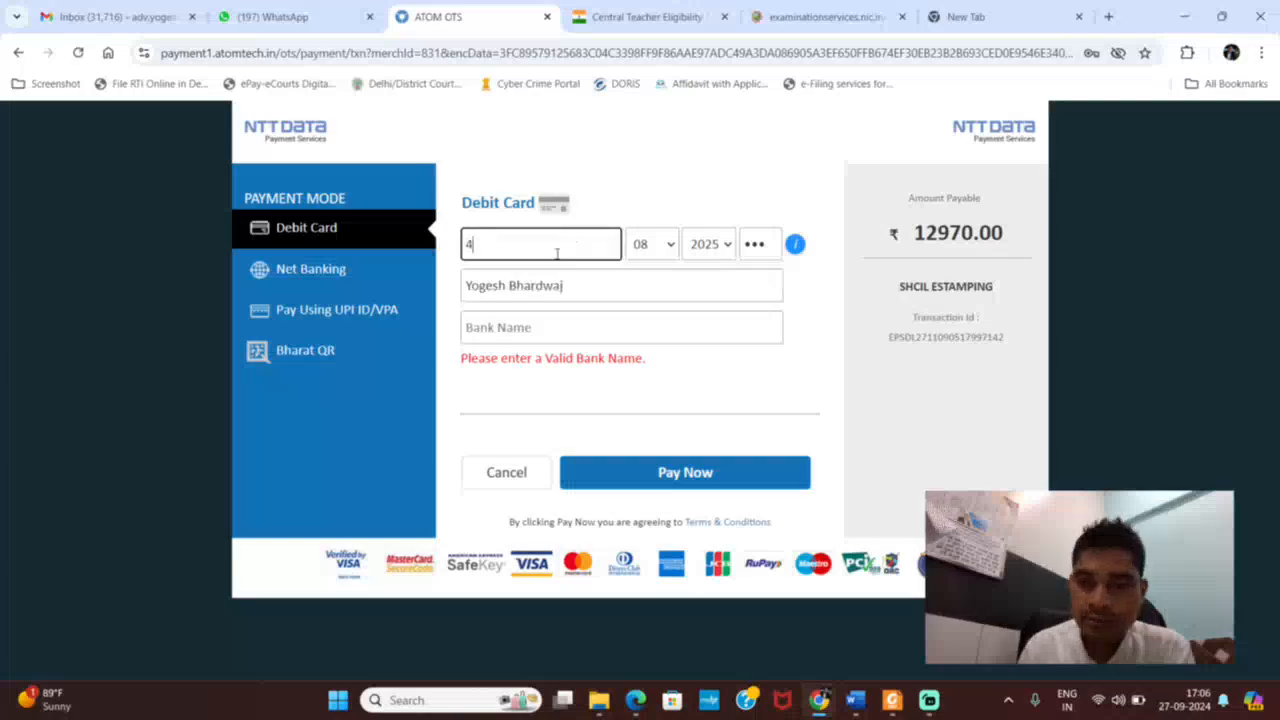
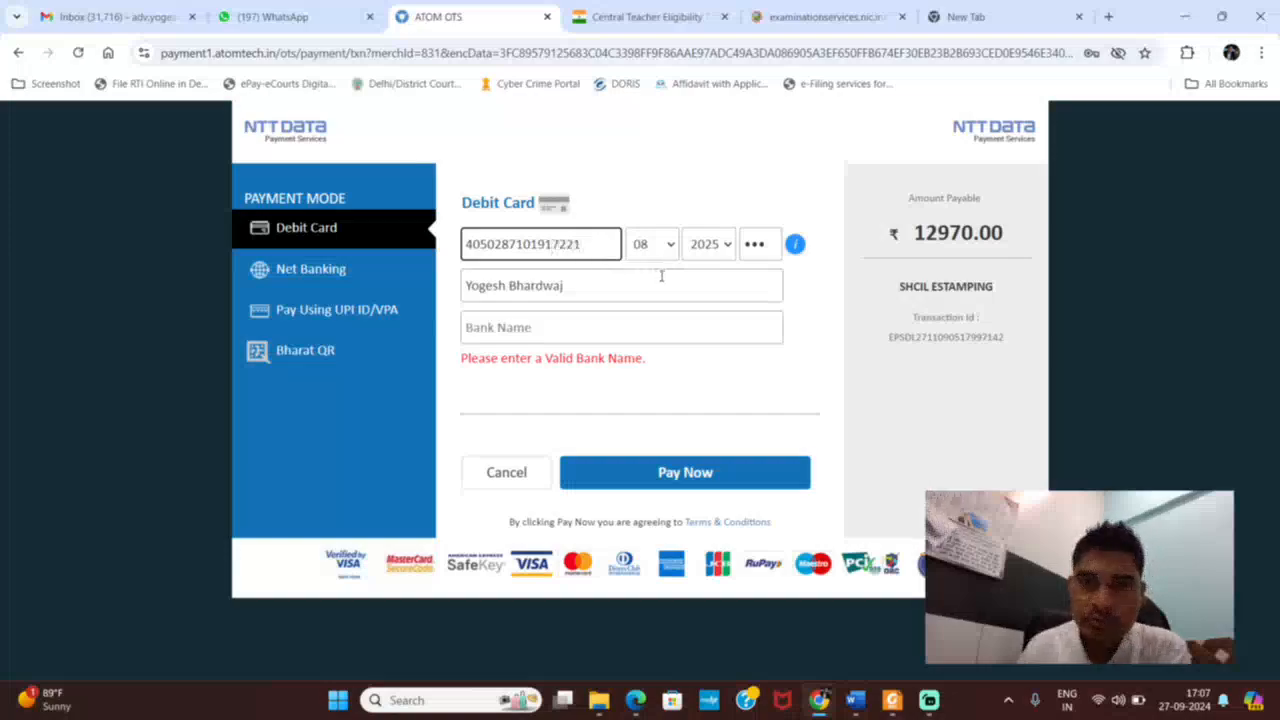
pyautogui.click(532, 288)
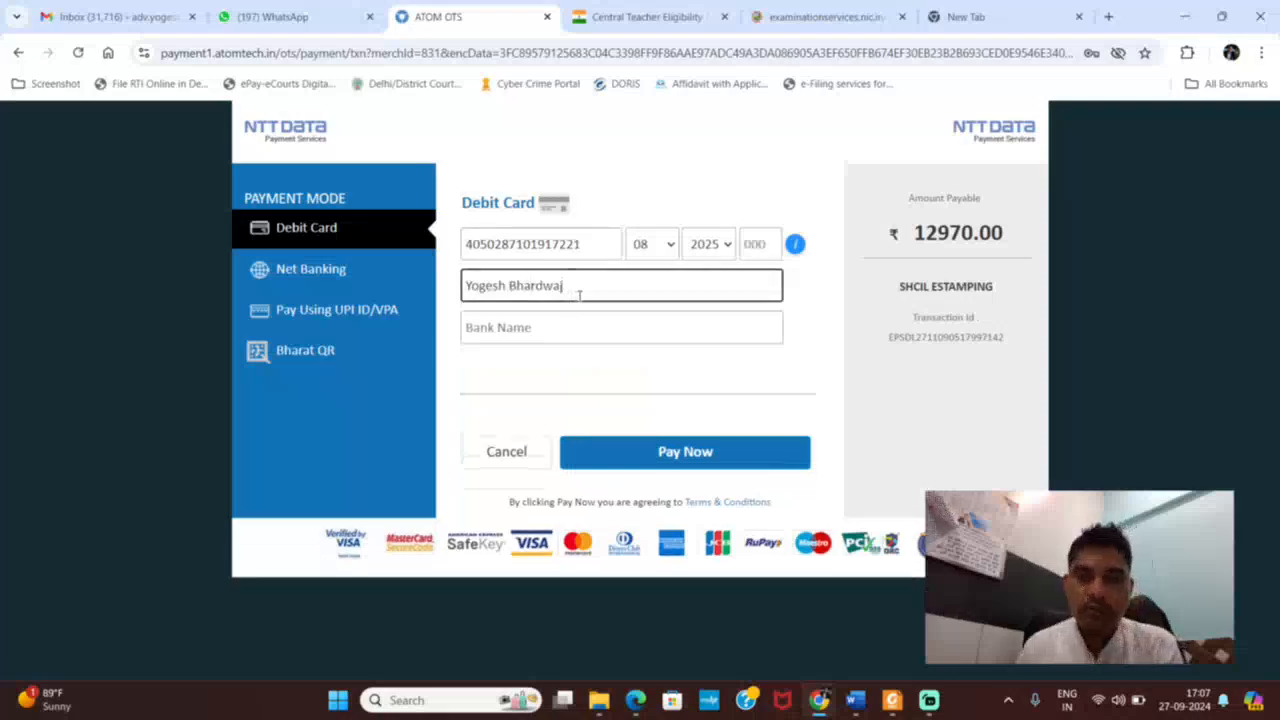
pyautogui.click(544, 331)
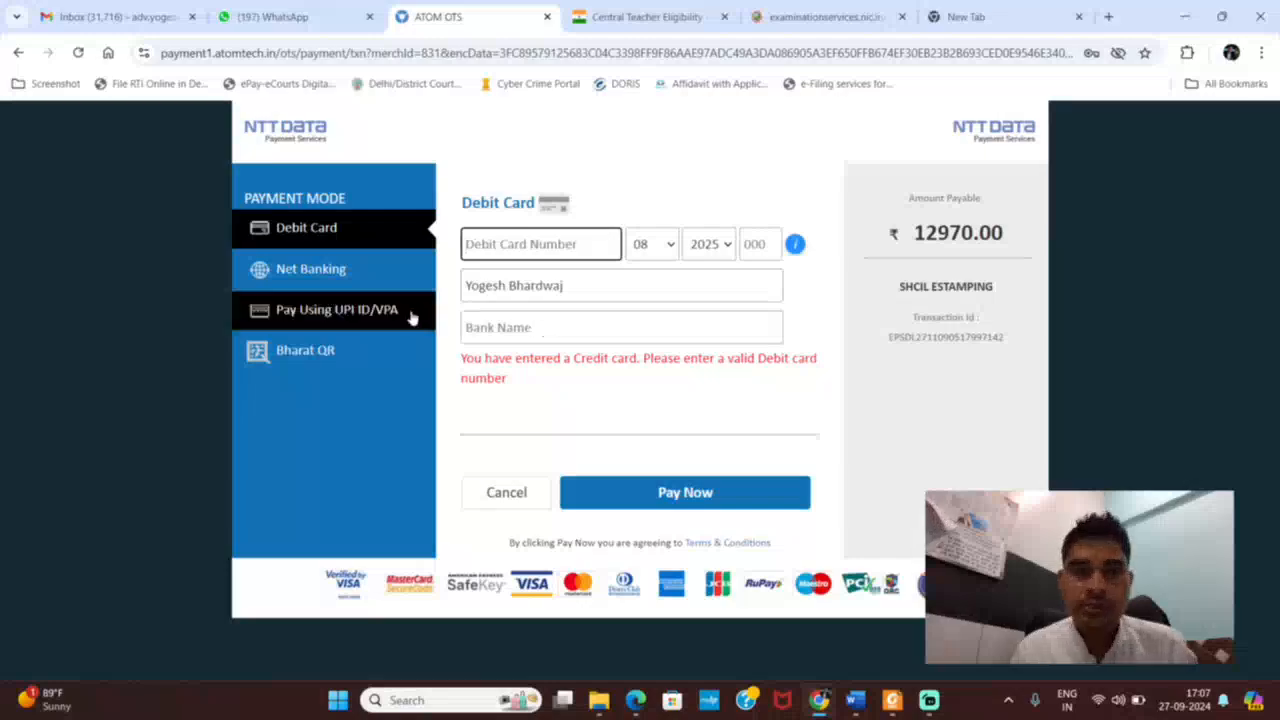
# Step: After briefly trying UPI, select Bharat QR as the payment mode and pay ₹12970.00
pyautogui.click(339, 355)
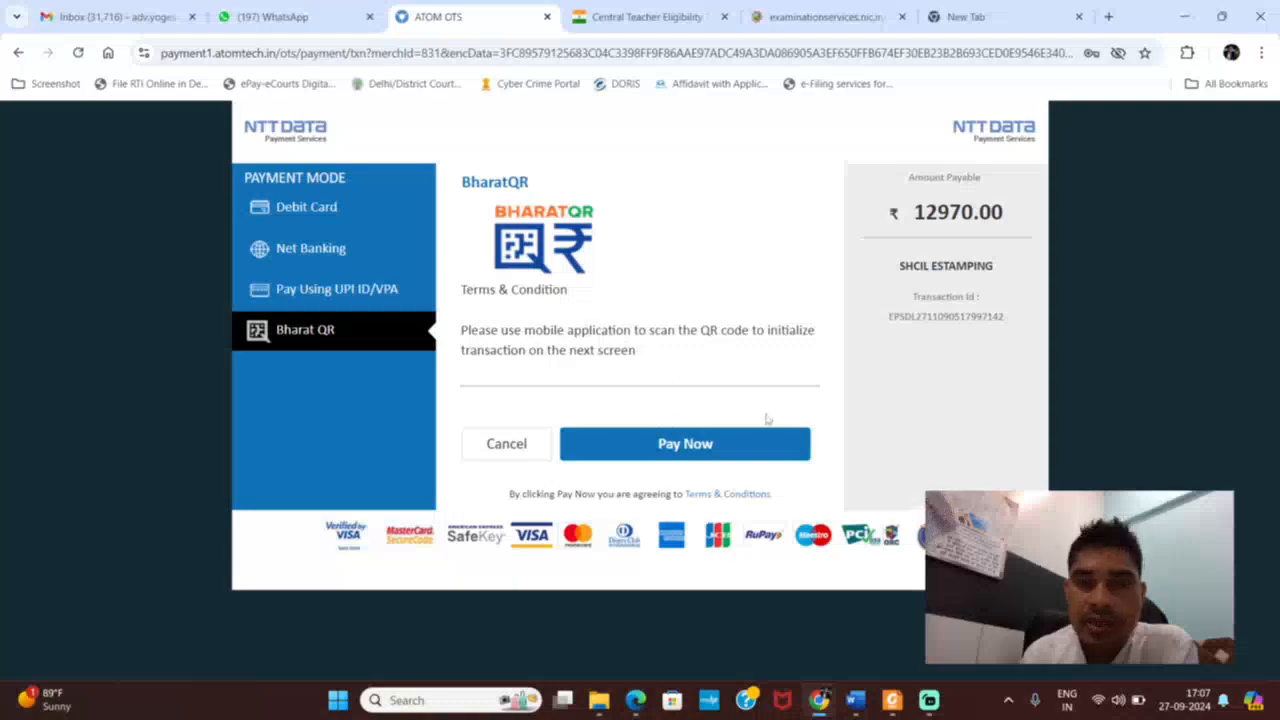
pyautogui.click(333, 293)
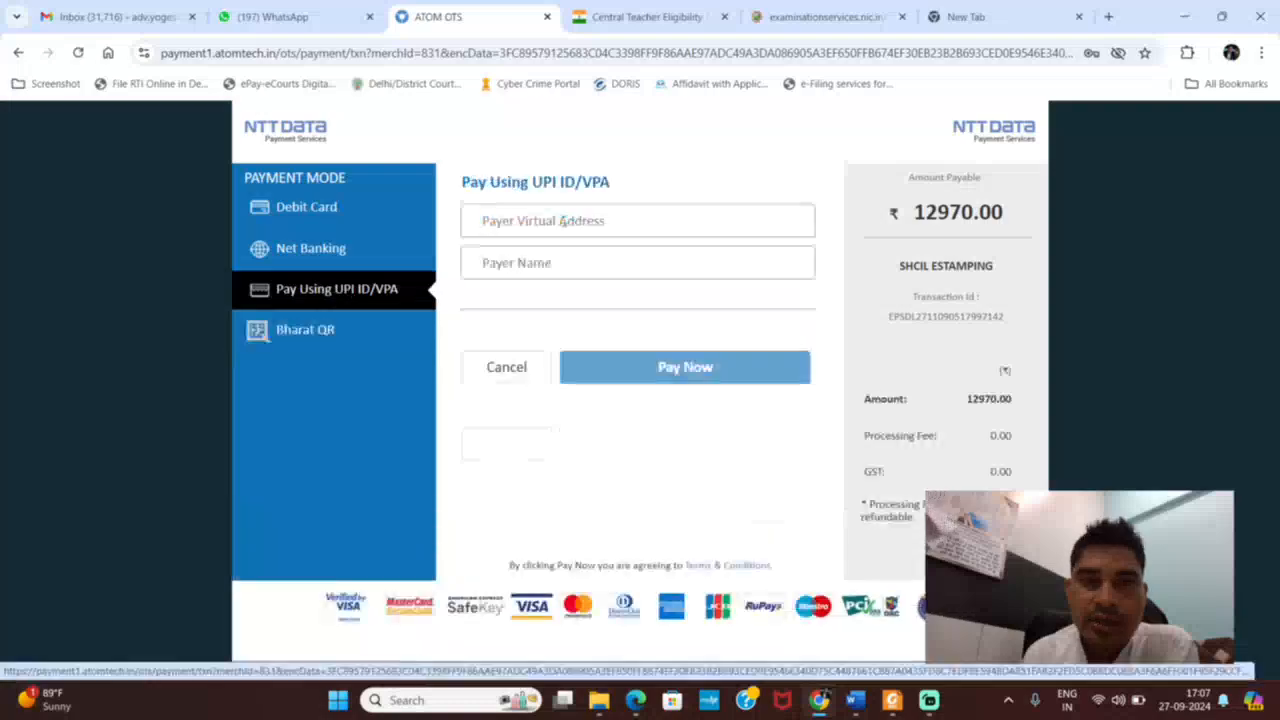
pyautogui.click(566, 221)
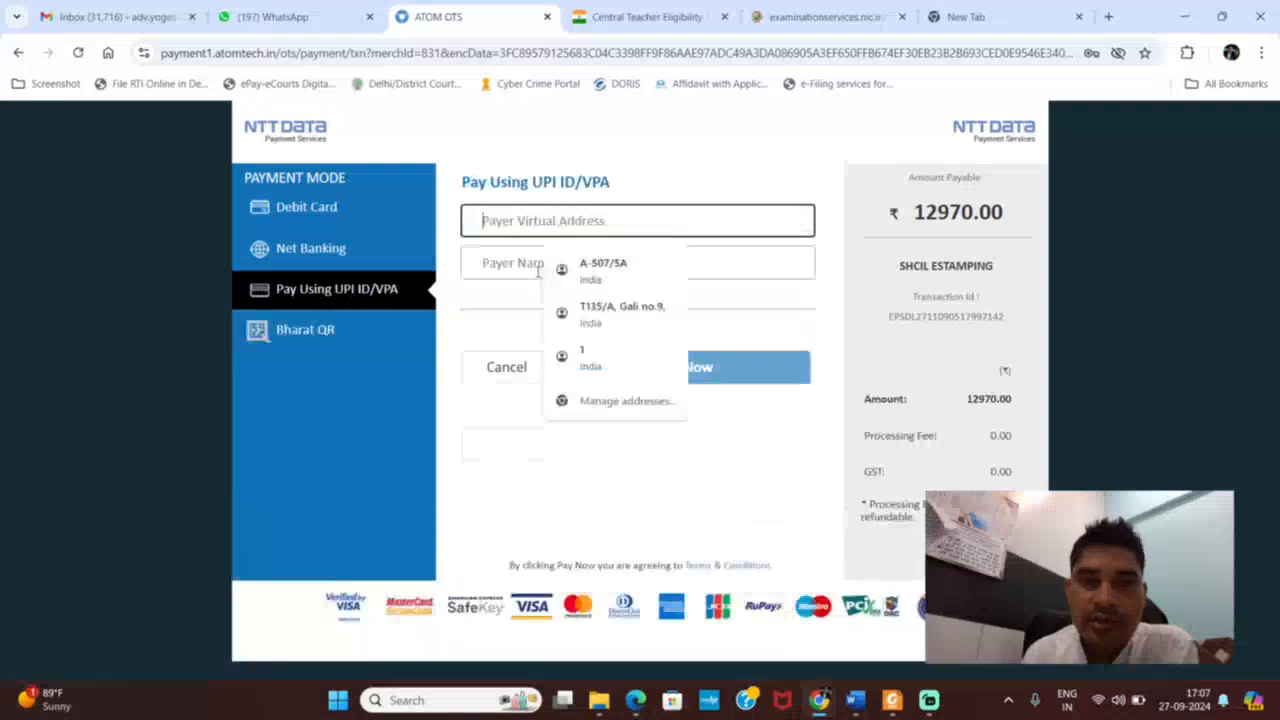
pyautogui.click(297, 336)
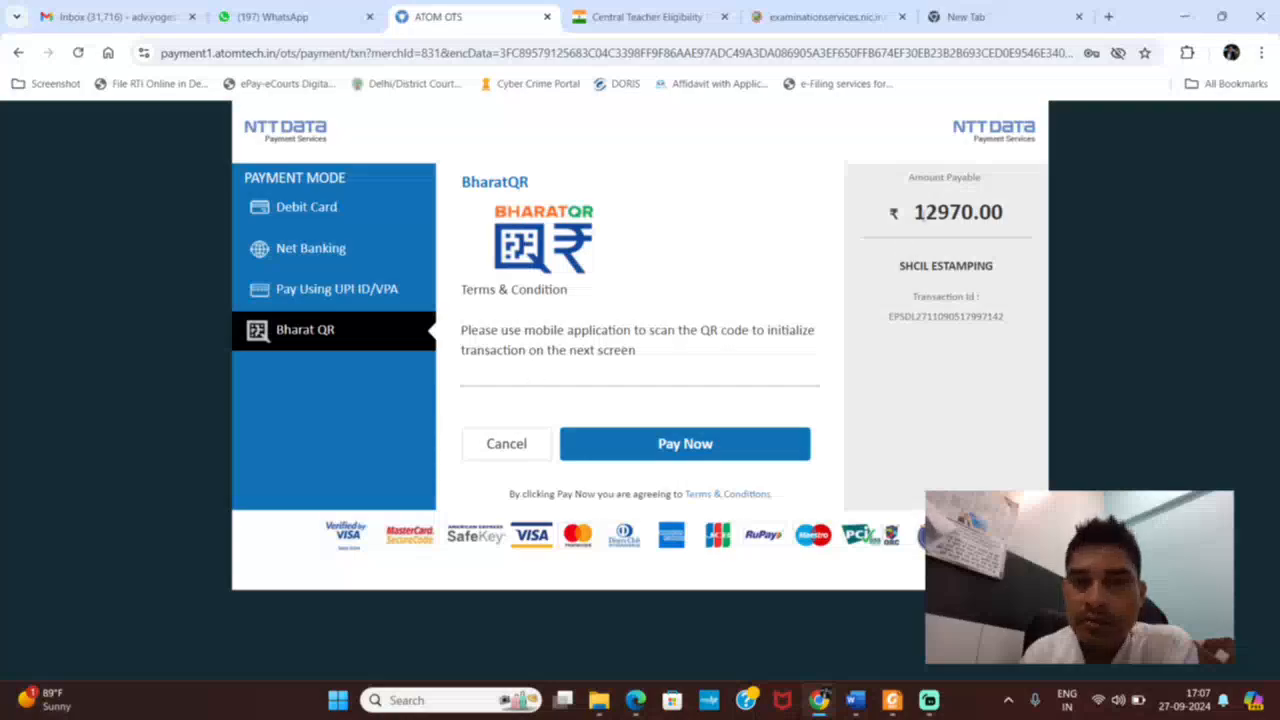
pyautogui.moveTo(922, 212); pyautogui.dragTo(533, 383)
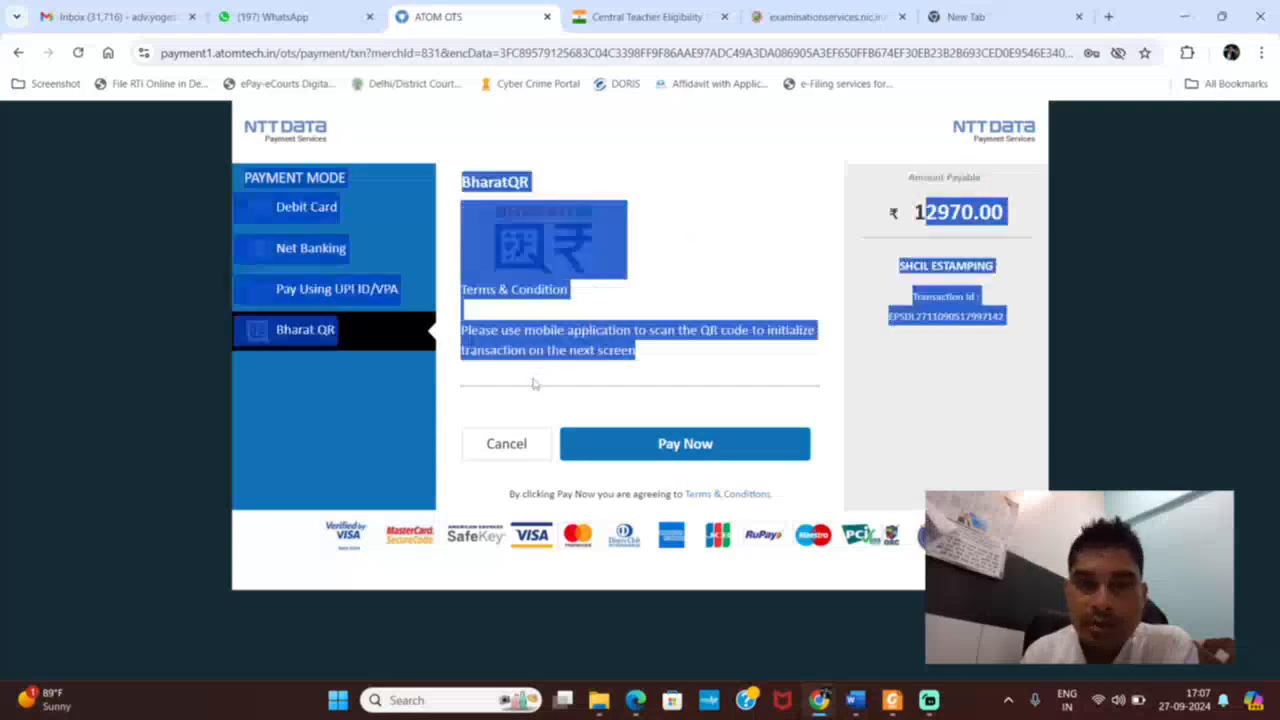
pyautogui.click(533, 383)
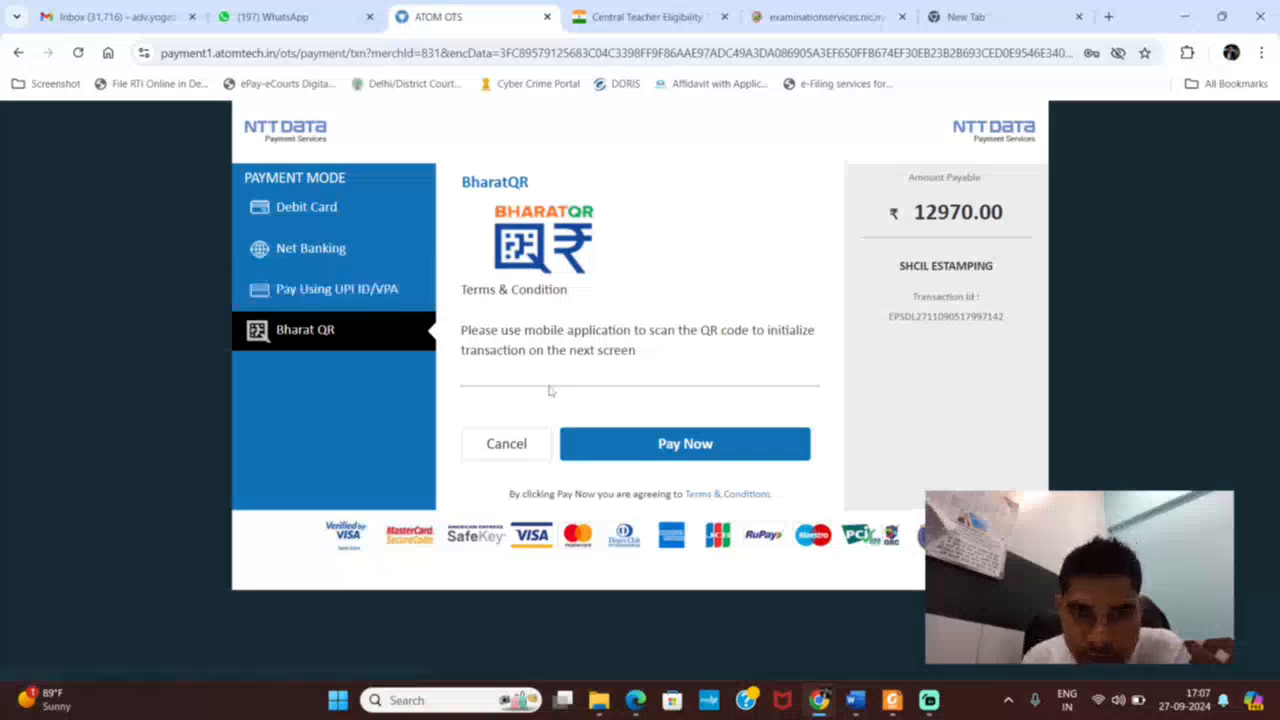
pyautogui.moveTo(549, 391); pyautogui.dragTo(533, 246)
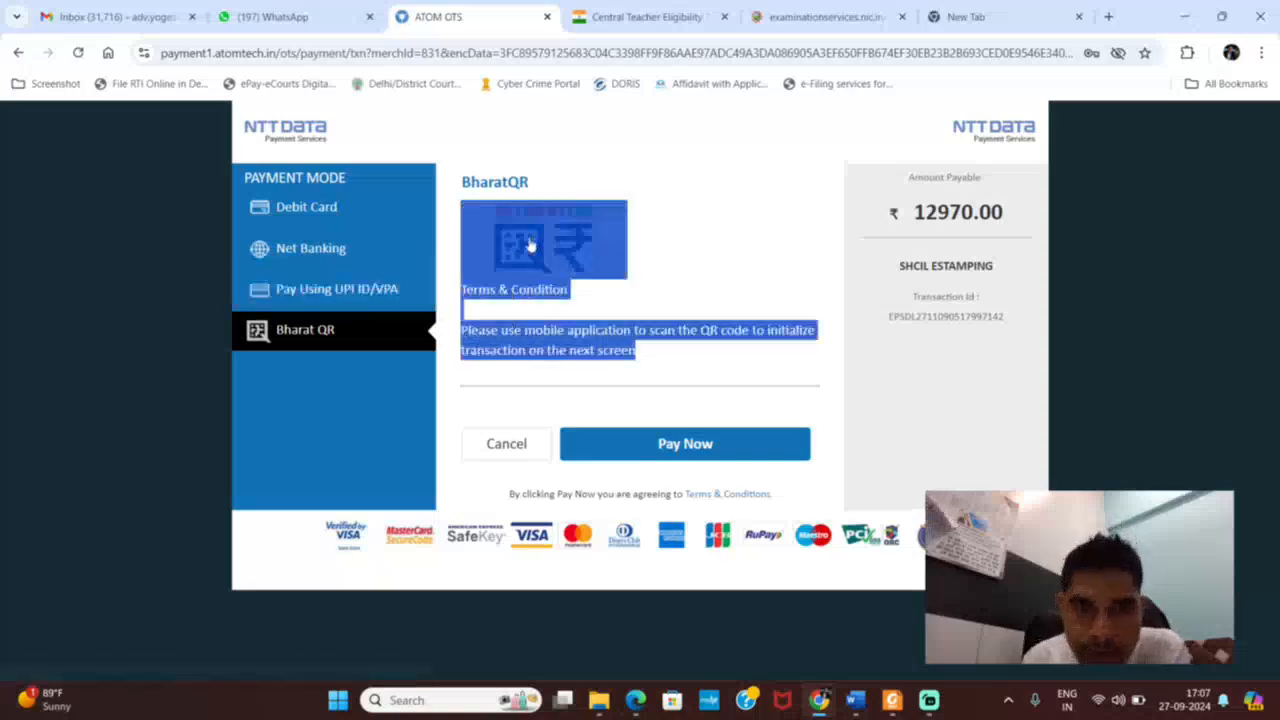
pyautogui.click(697, 378)
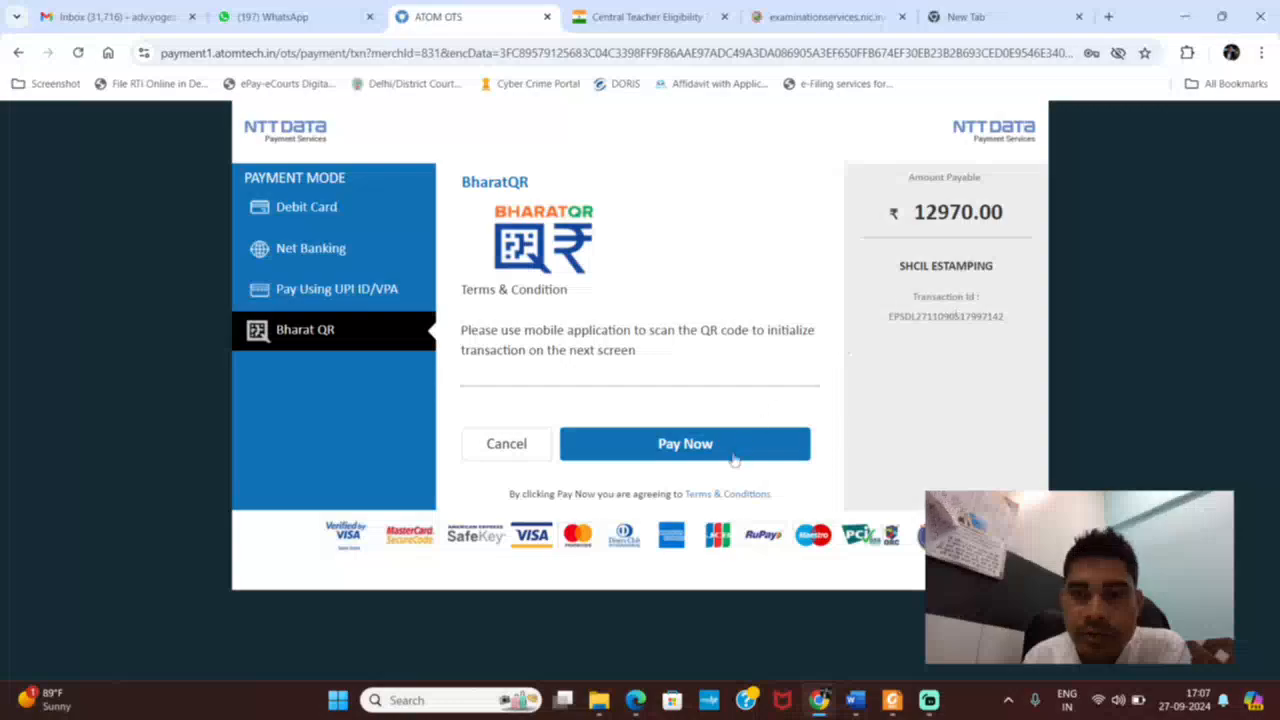
pyautogui.click(690, 457)
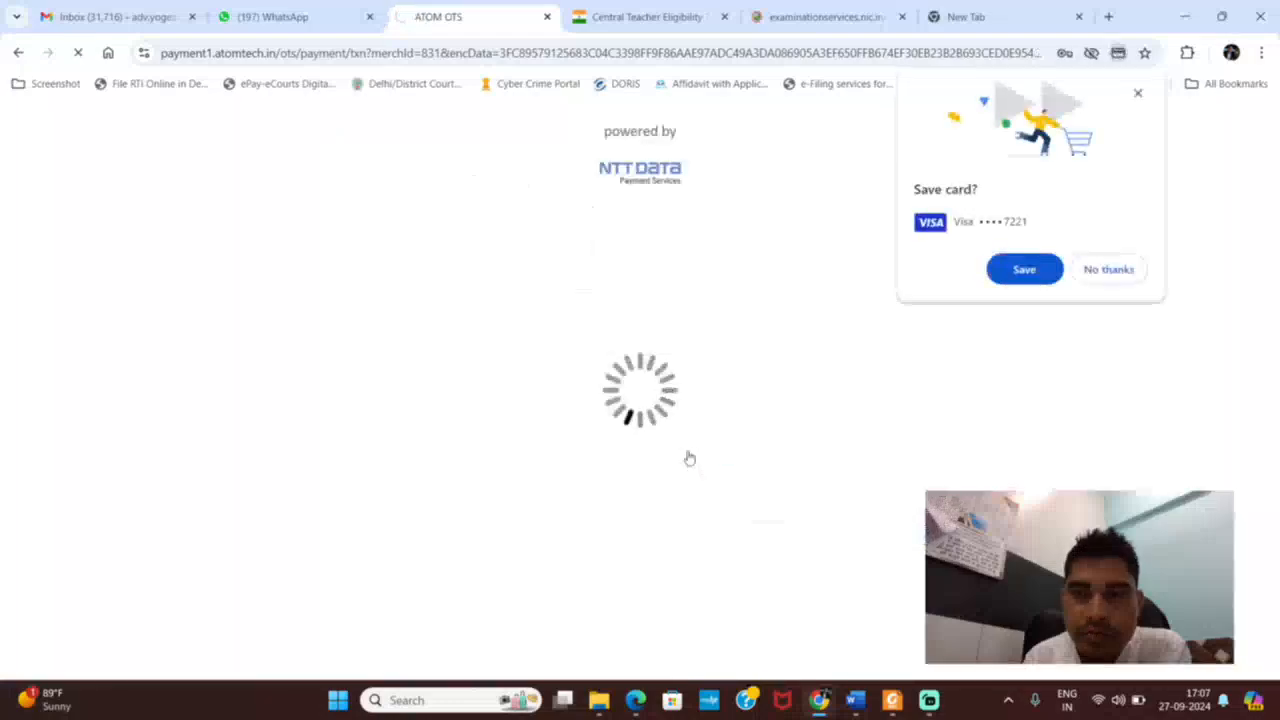
# Step: Decline Chrome's offer to save the card so the gateway returns to Transaction Successful
pyautogui.click(1115, 273)
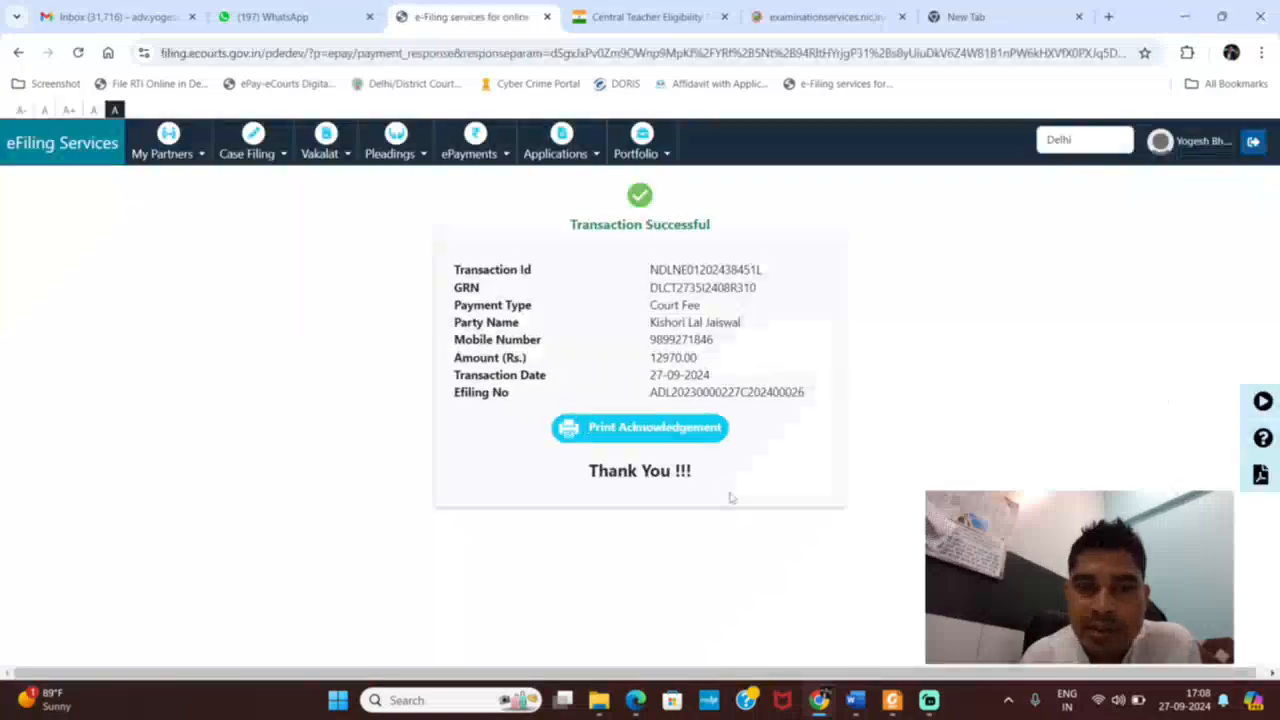
# Step: Save the ₹12970 e-Court Fee challan receipt PDF to This PC and return to the eFiling tab
pyautogui.click(612, 431)
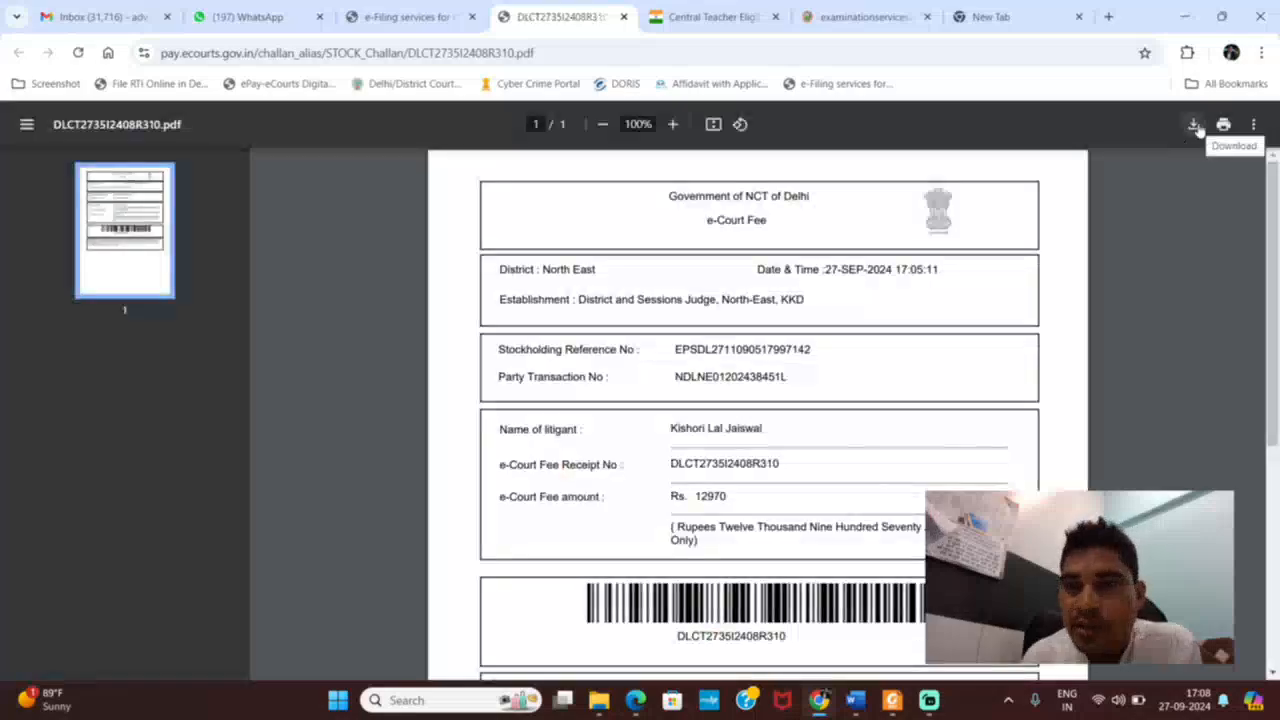
pyautogui.click(1197, 127)
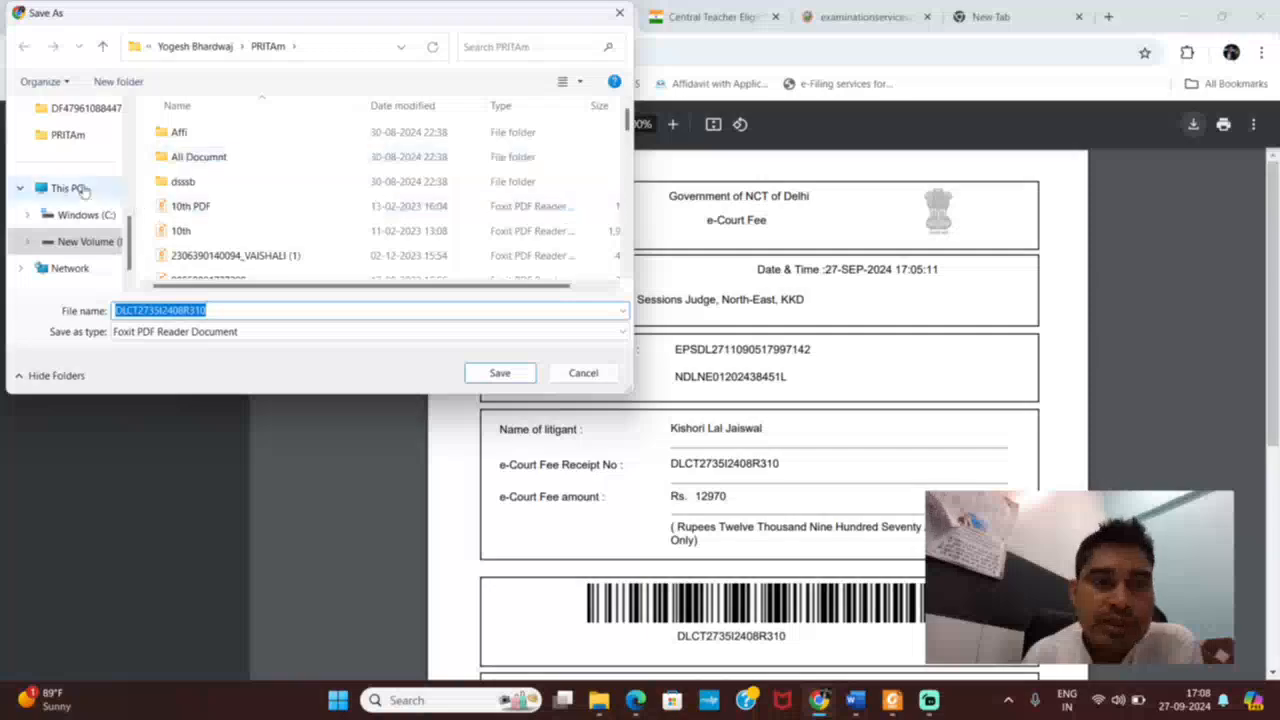
pyautogui.click(82, 188)
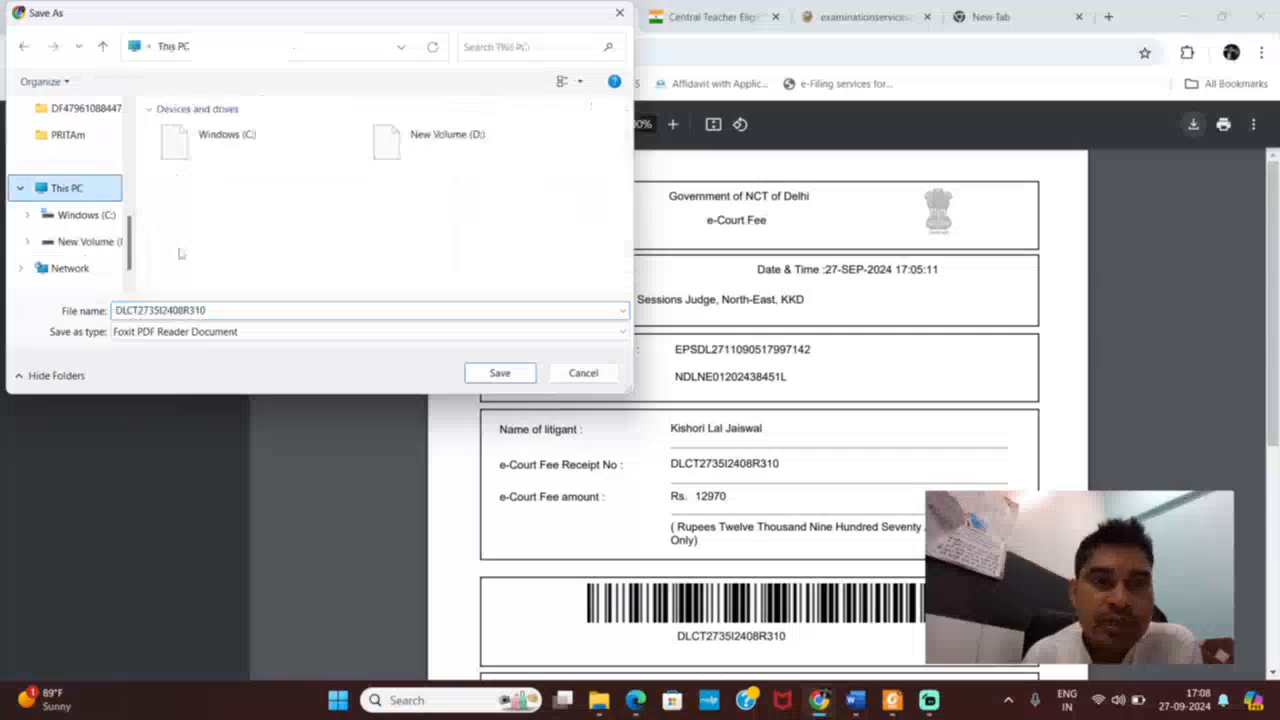
pyautogui.click(488, 380)
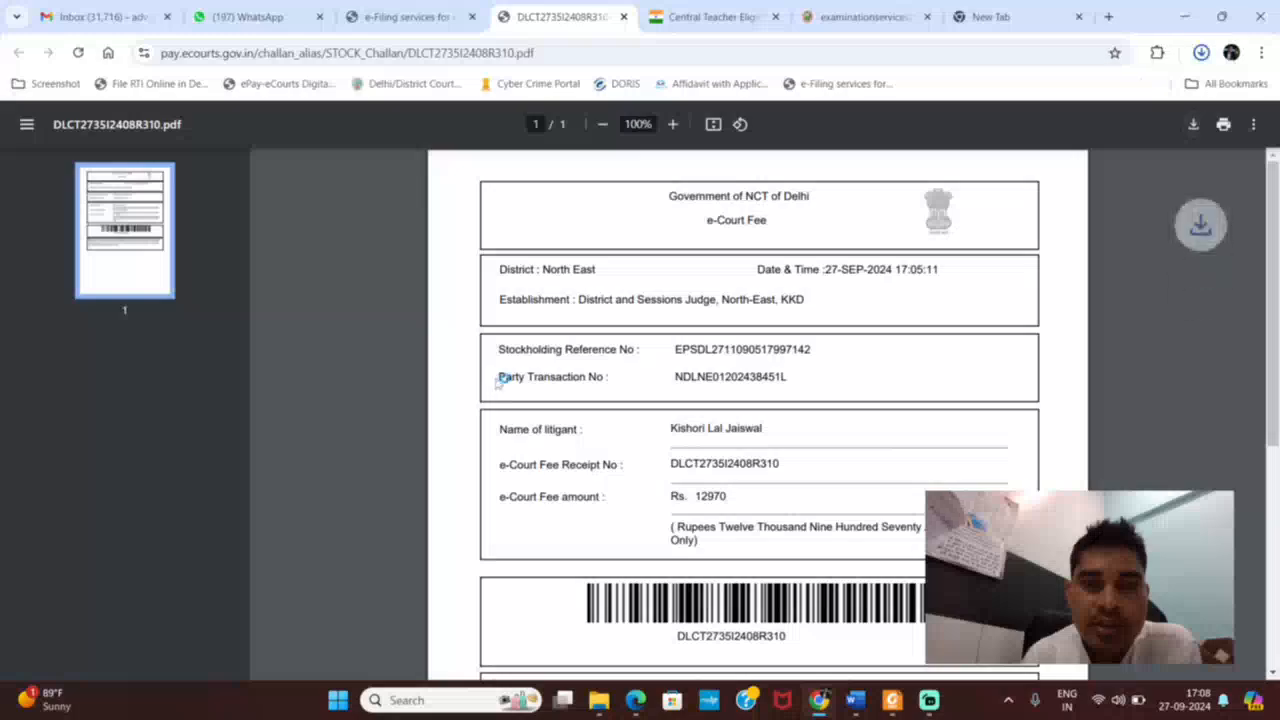
pyautogui.click(405, 17)
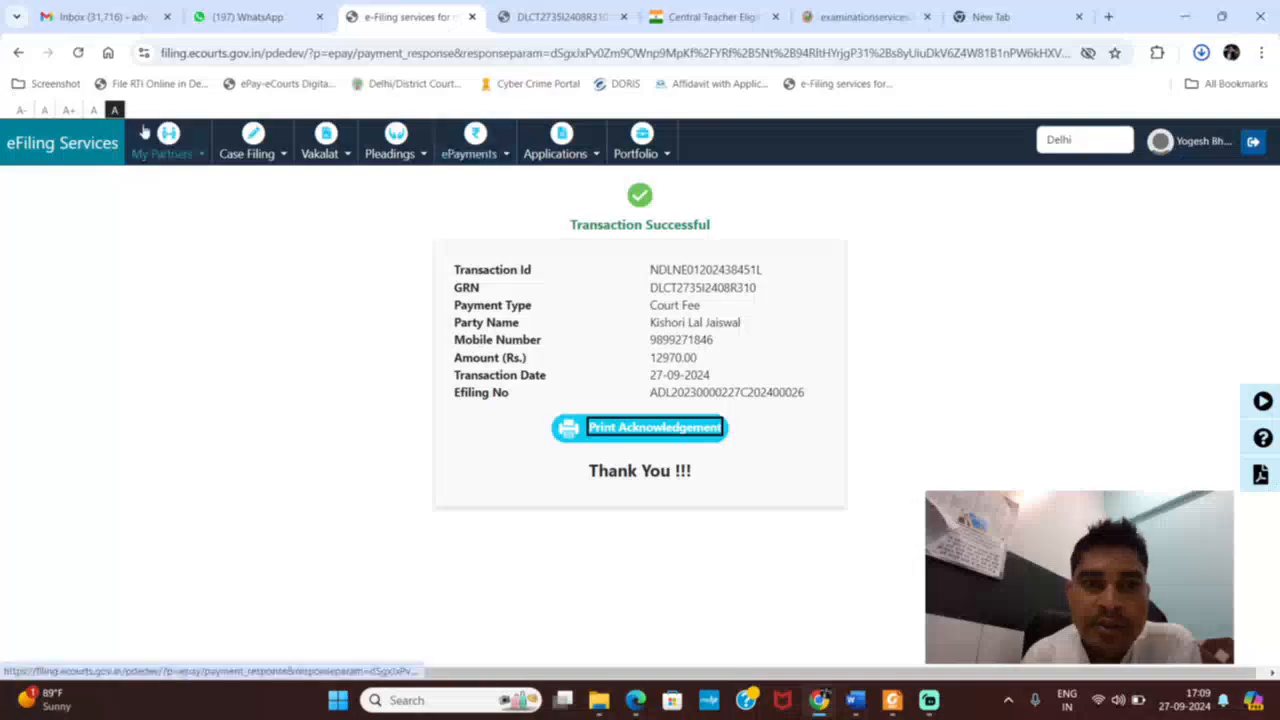
# Step: From Draft Pleadings, attach the 12970.00 court fee GRN to the recovery suit and submit it
pyautogui.click(65, 150)
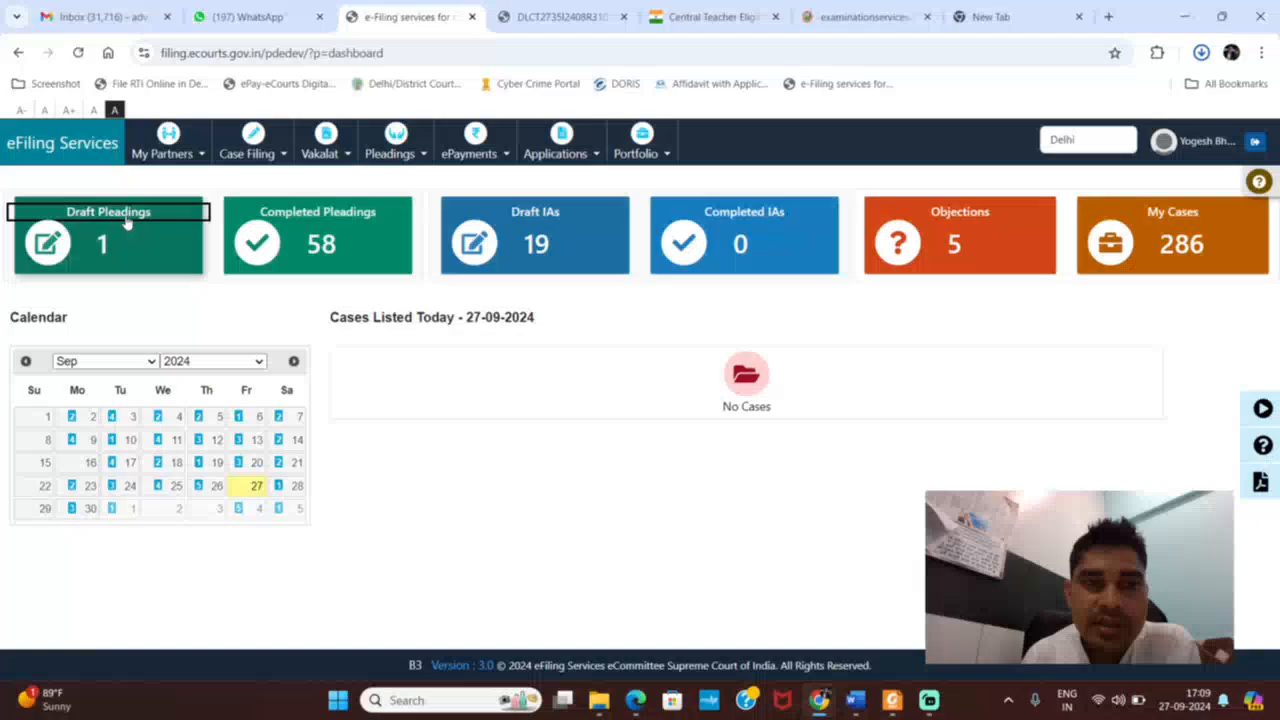
pyautogui.click(127, 222)
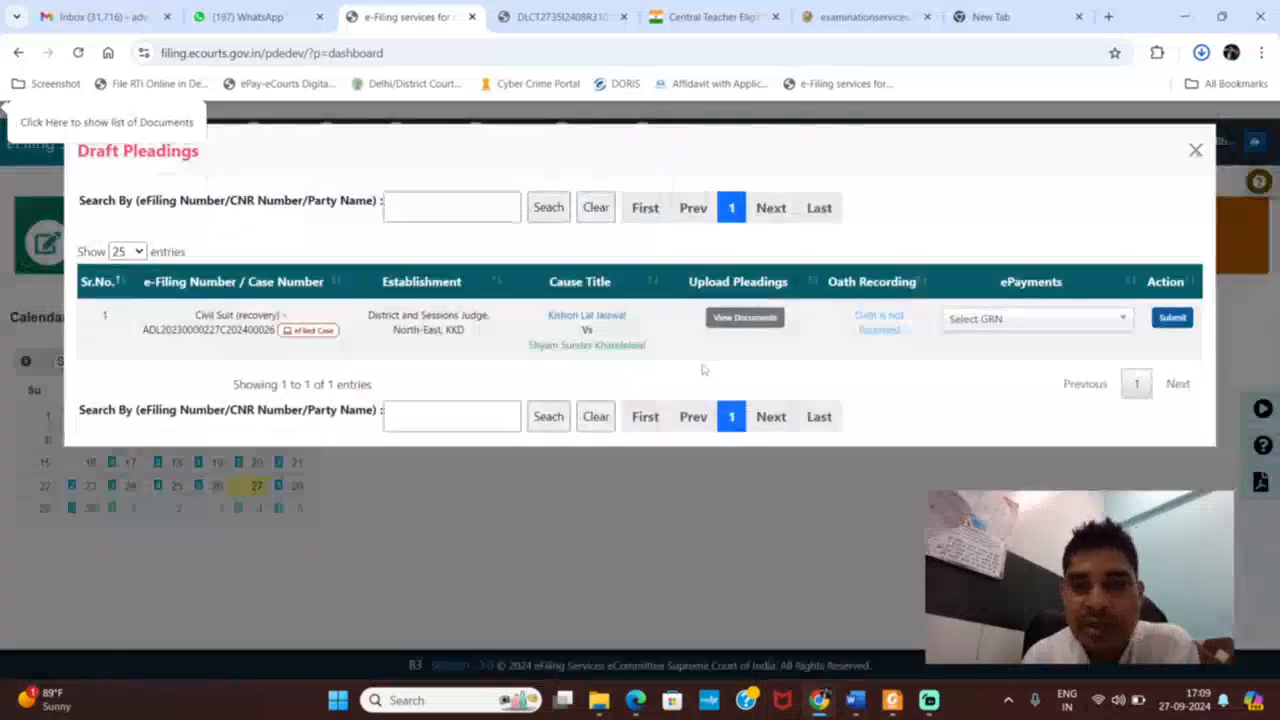
pyautogui.click(997, 322)
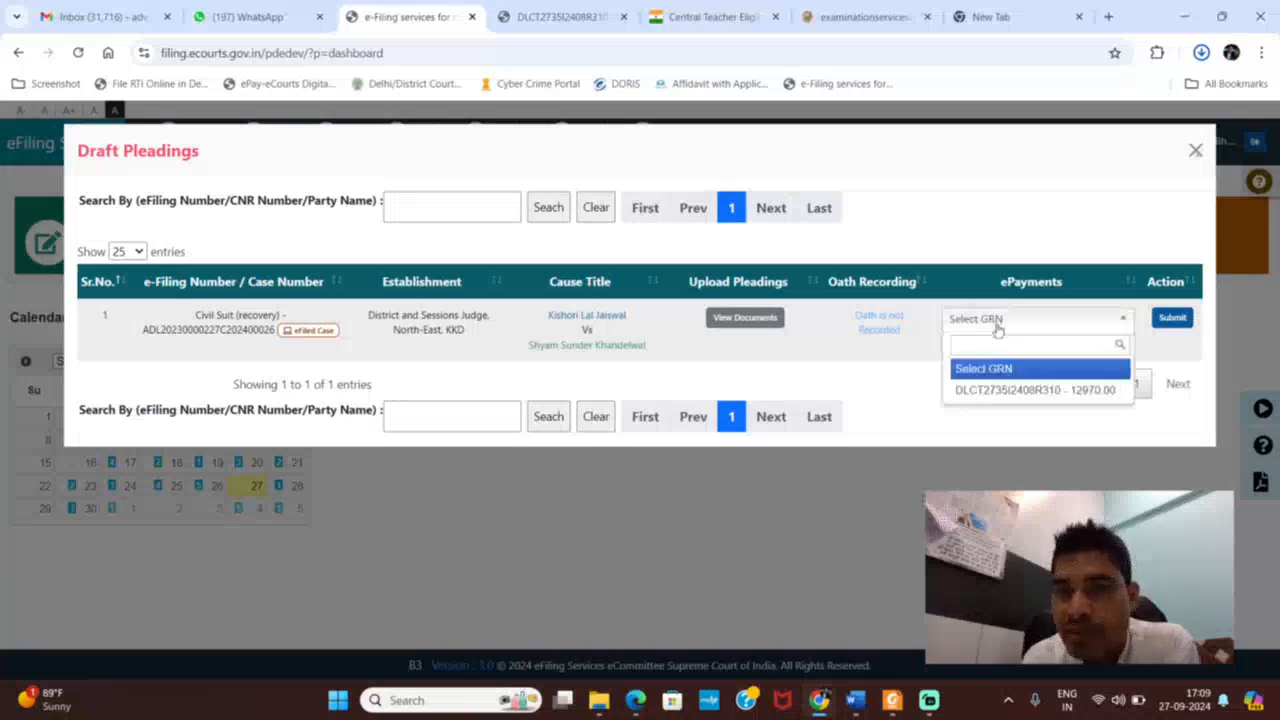
pyautogui.click(1062, 392)
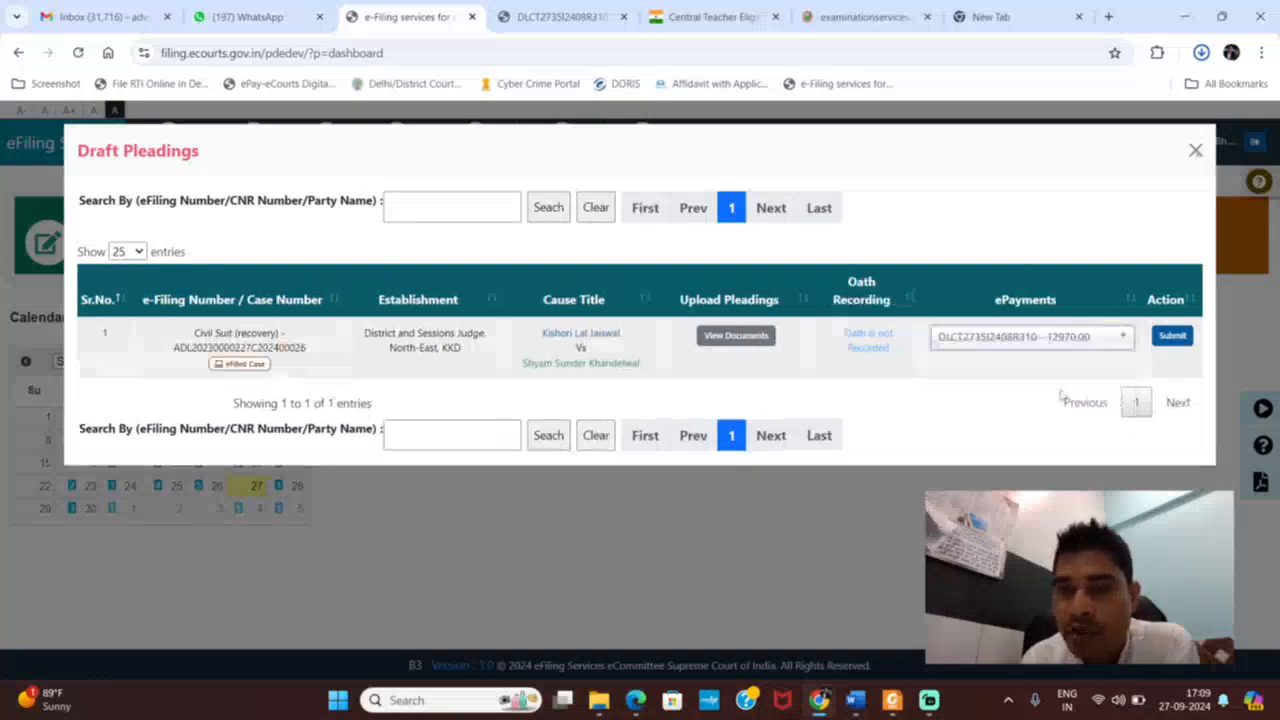
pyautogui.click(1172, 337)
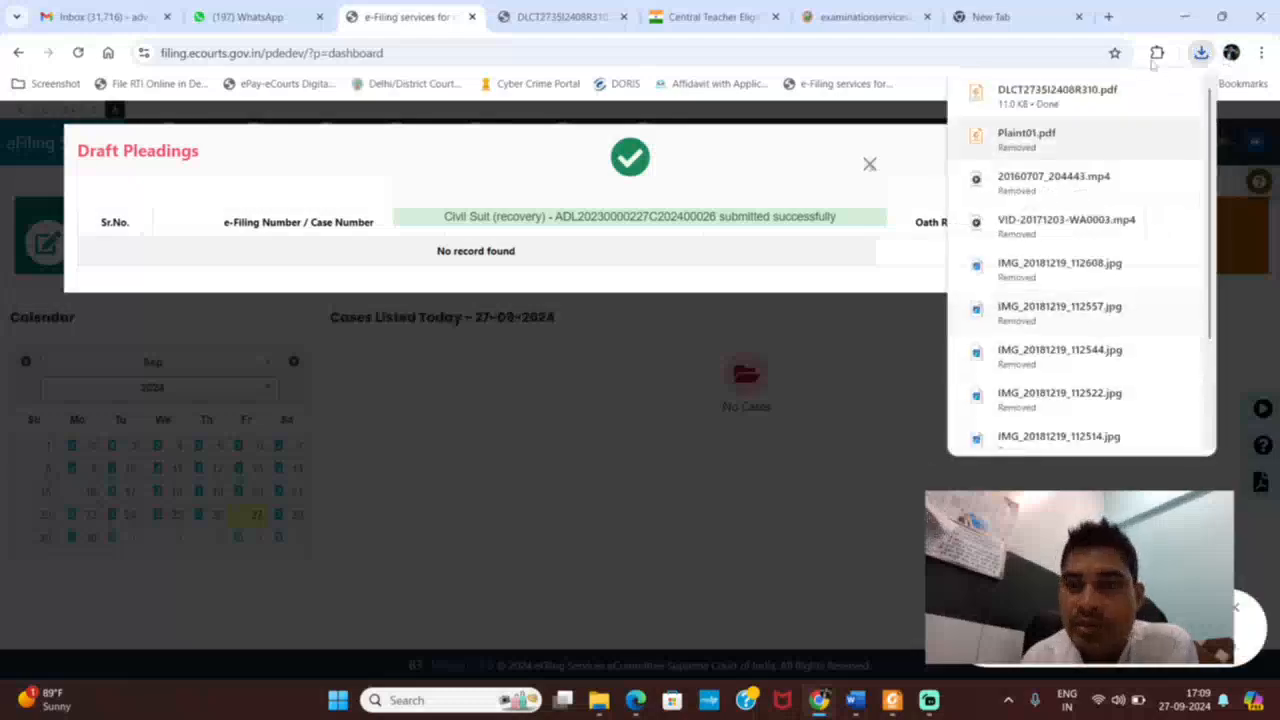
# Step: Reopen Draft Pleadings to confirm no draft records remain
pyautogui.click(937, 374)
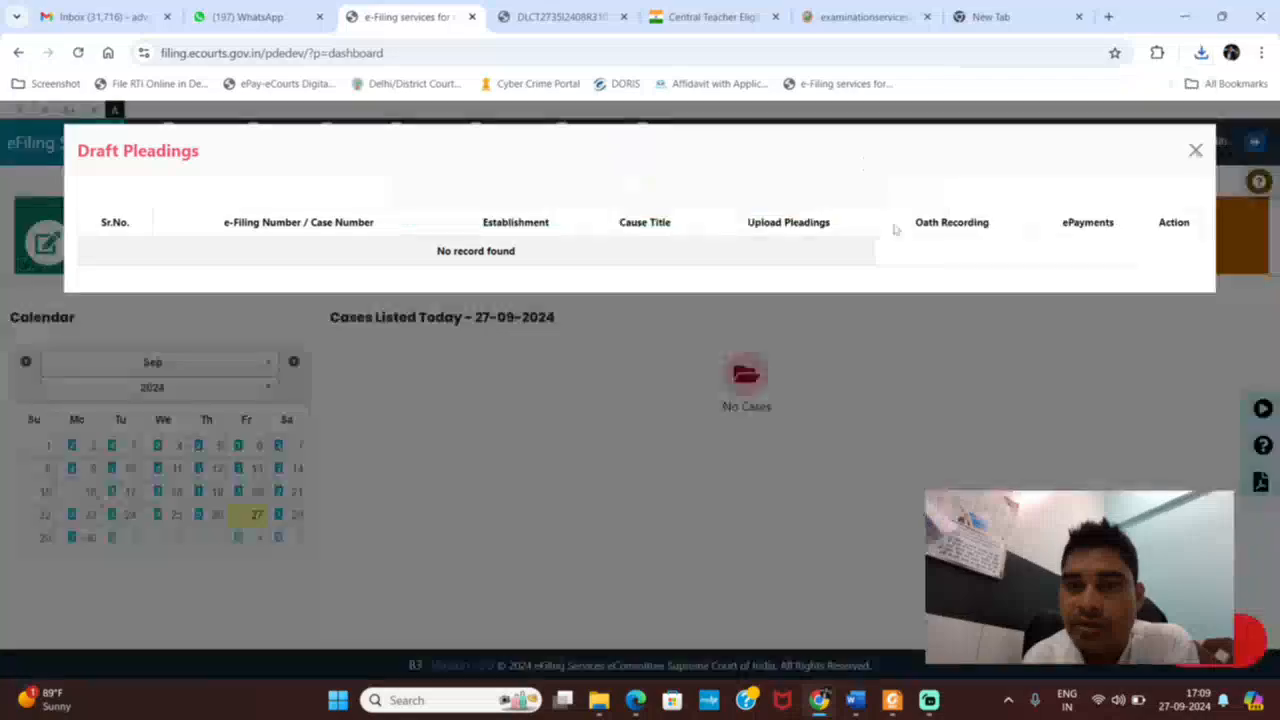
pyautogui.click(1194, 151)
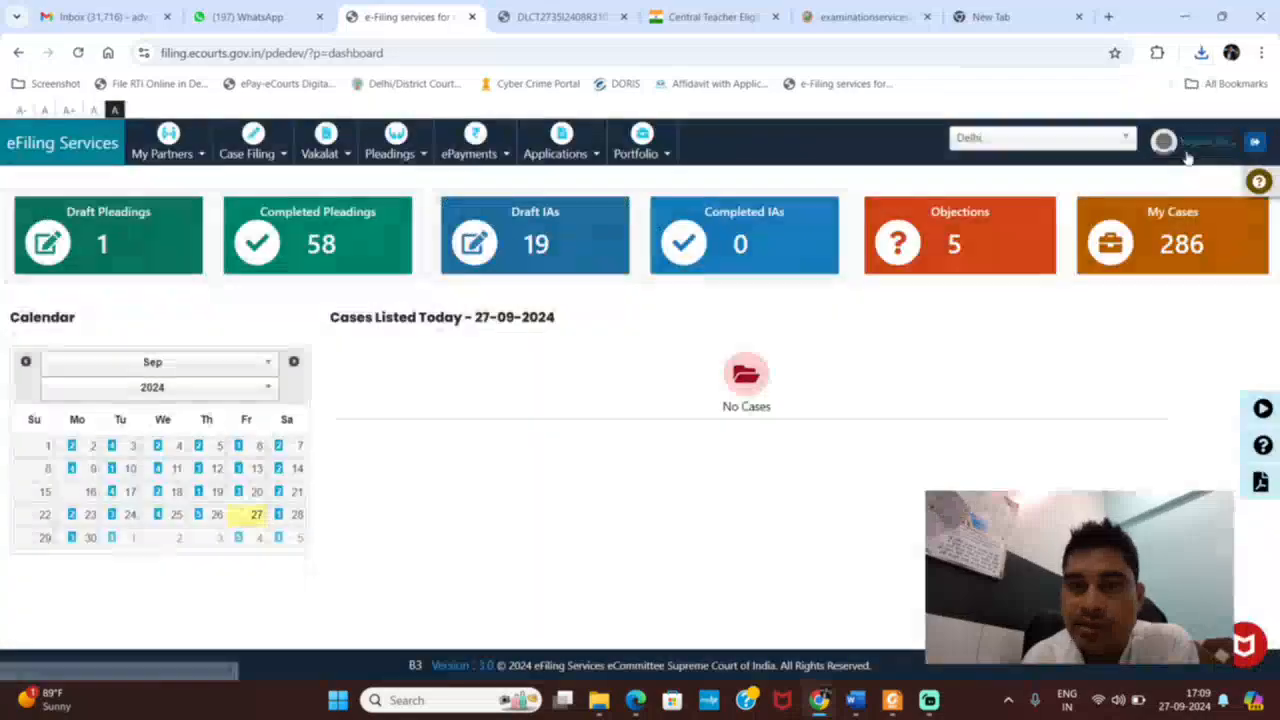
pyautogui.click(126, 220)
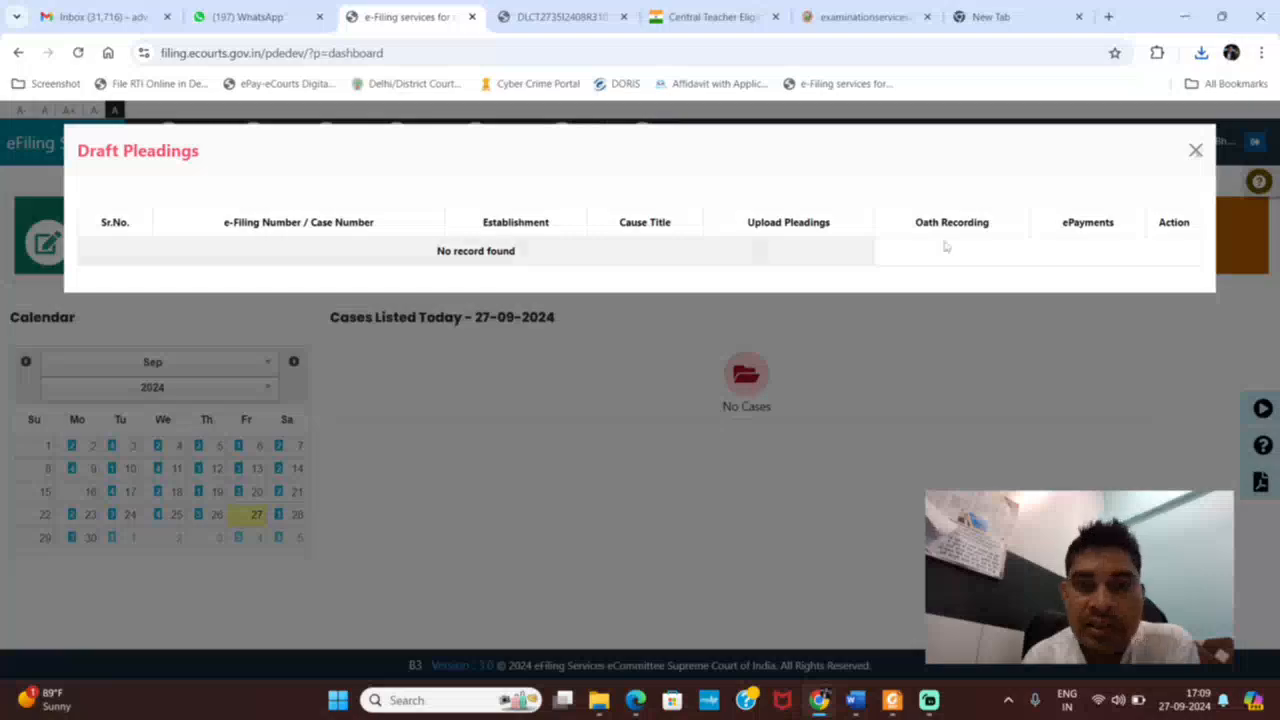
pyautogui.click(1195, 150)
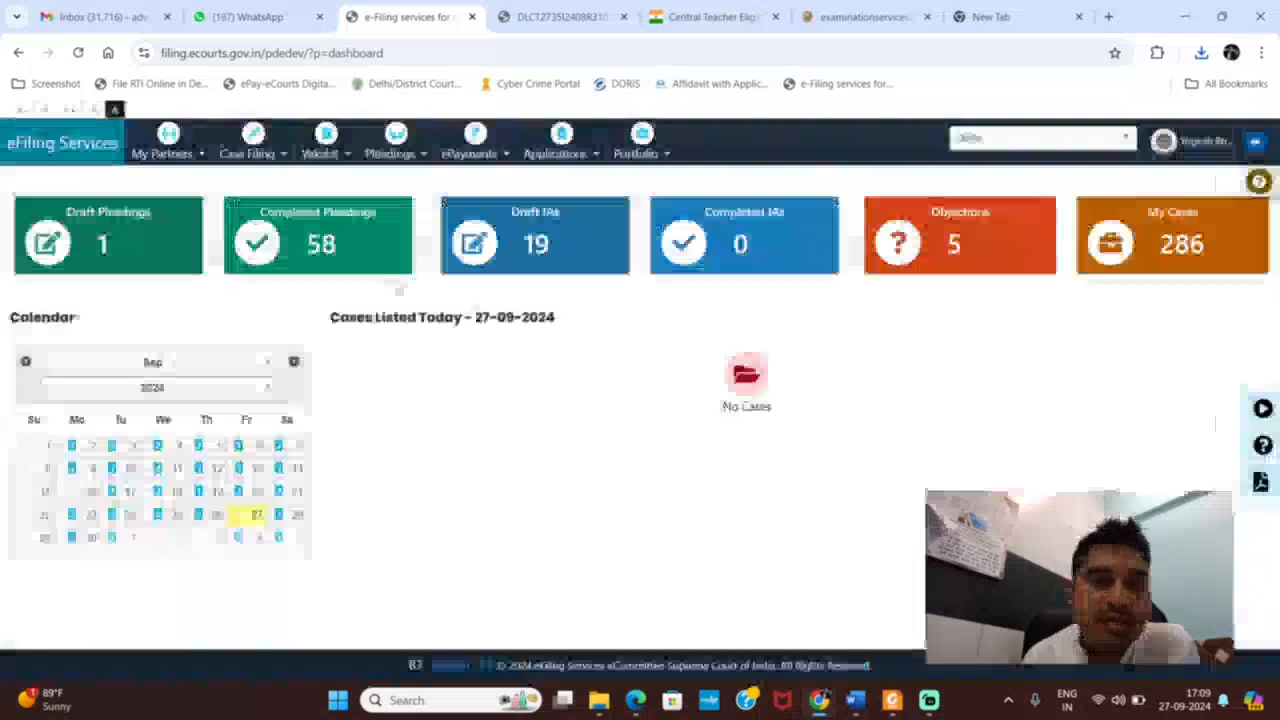
# Step: In Completed Pleadings, view row 1's status: 'Still case is not consumed in CIS'
pyautogui.click(316, 221)
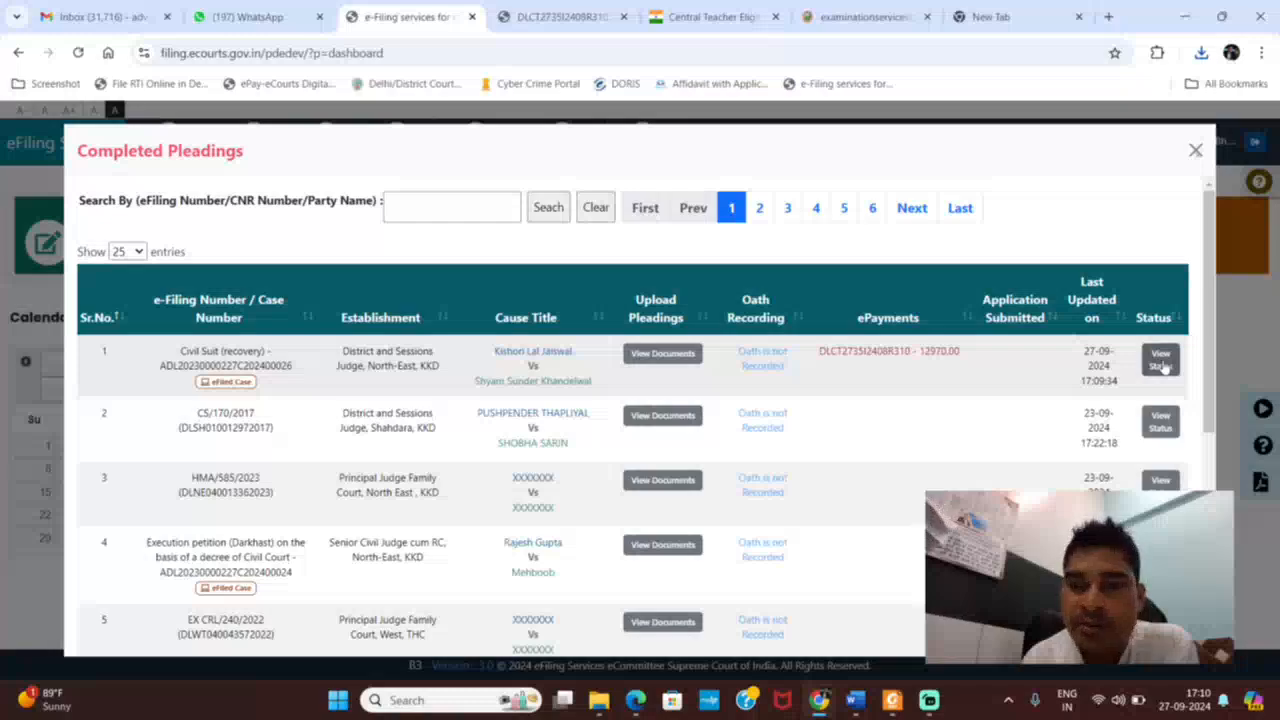
pyautogui.click(1161, 361)
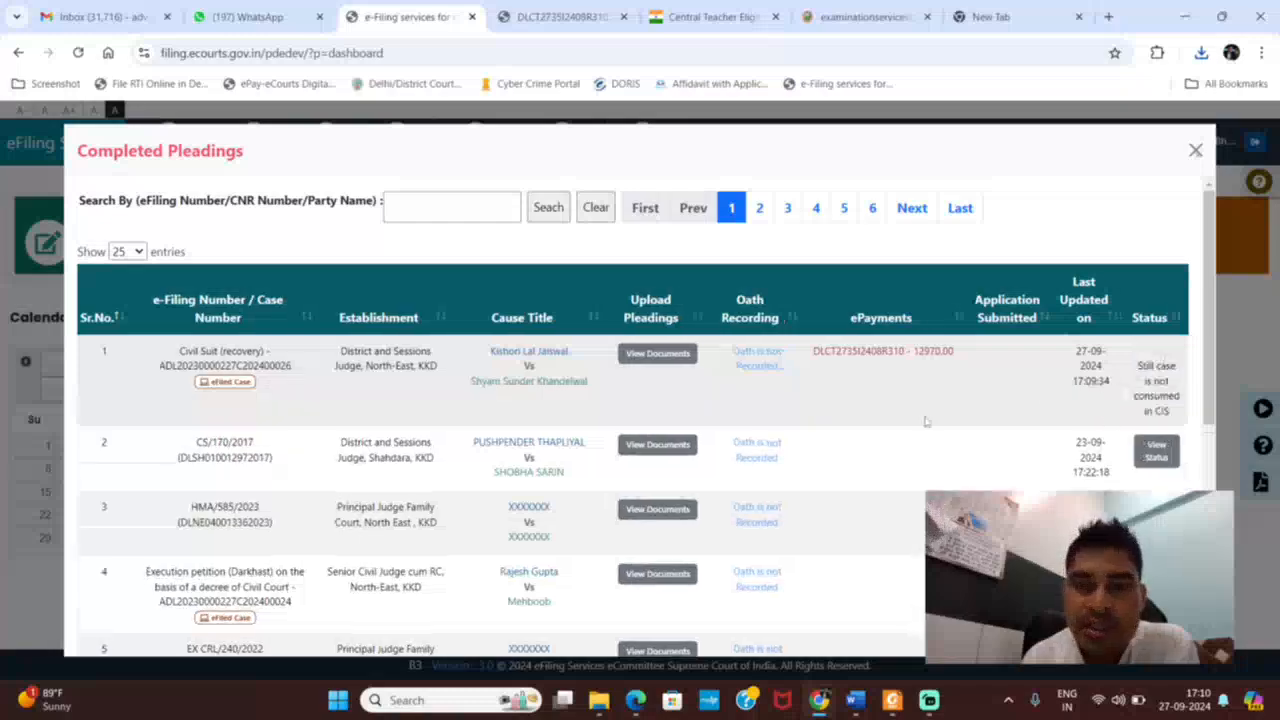